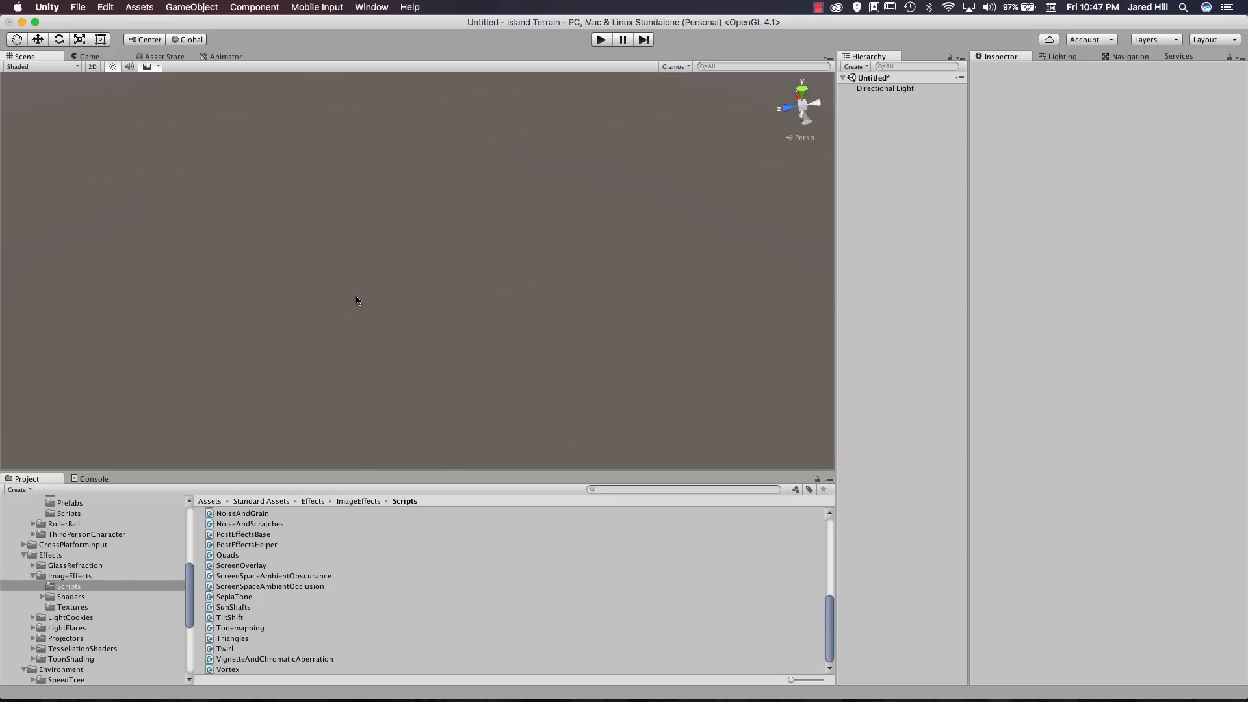
# Show the contents of the Standard Assets folder and review the asset packages available for import.
pyautogui.click(268, 500)
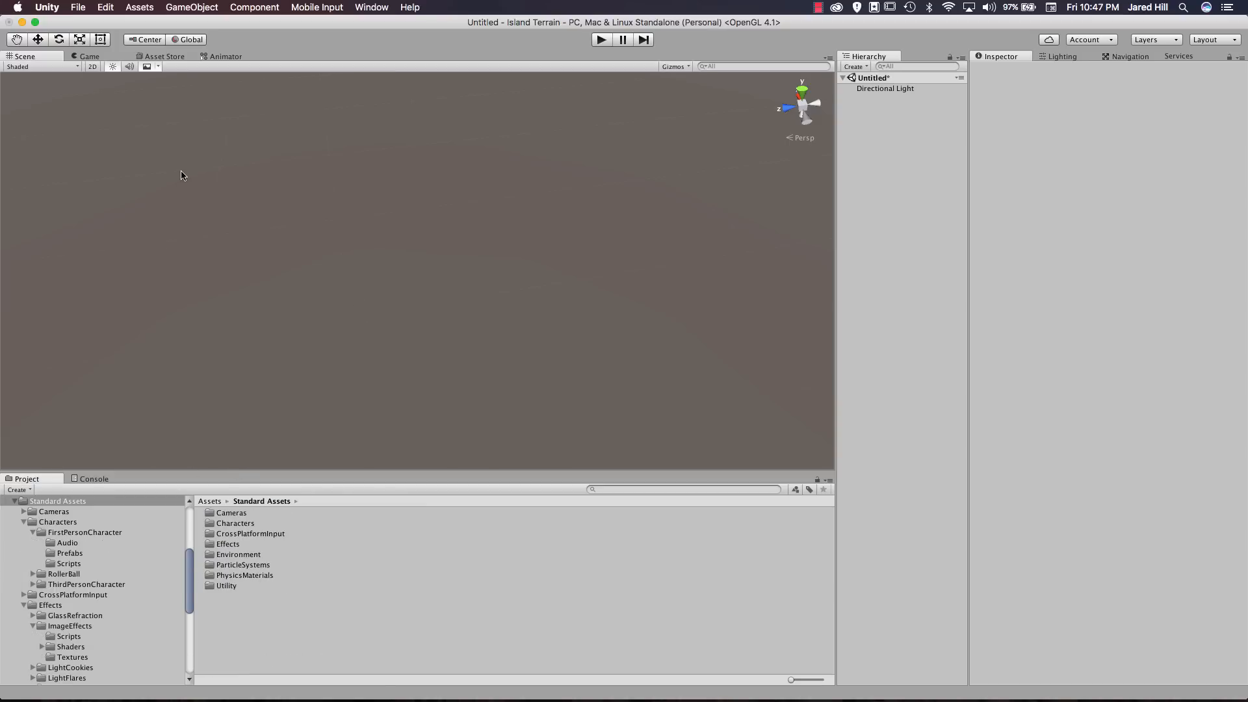
pyautogui.click(140, 7)
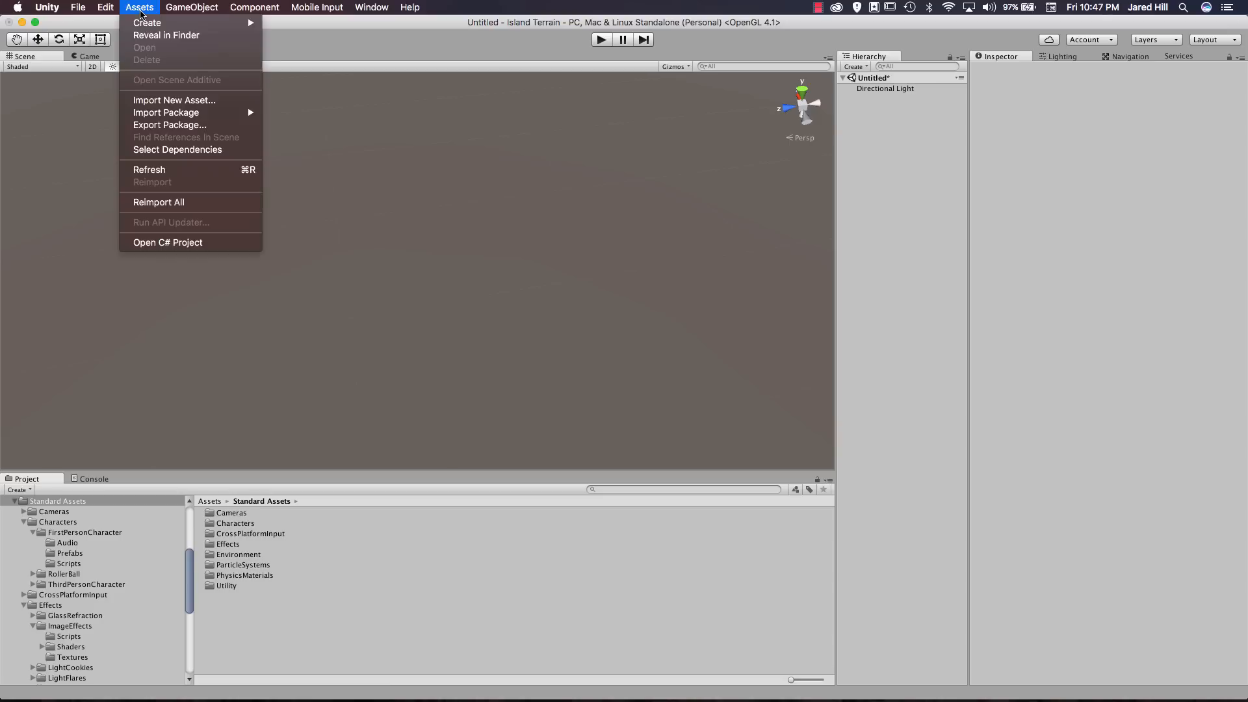
pyautogui.moveTo(195, 113)
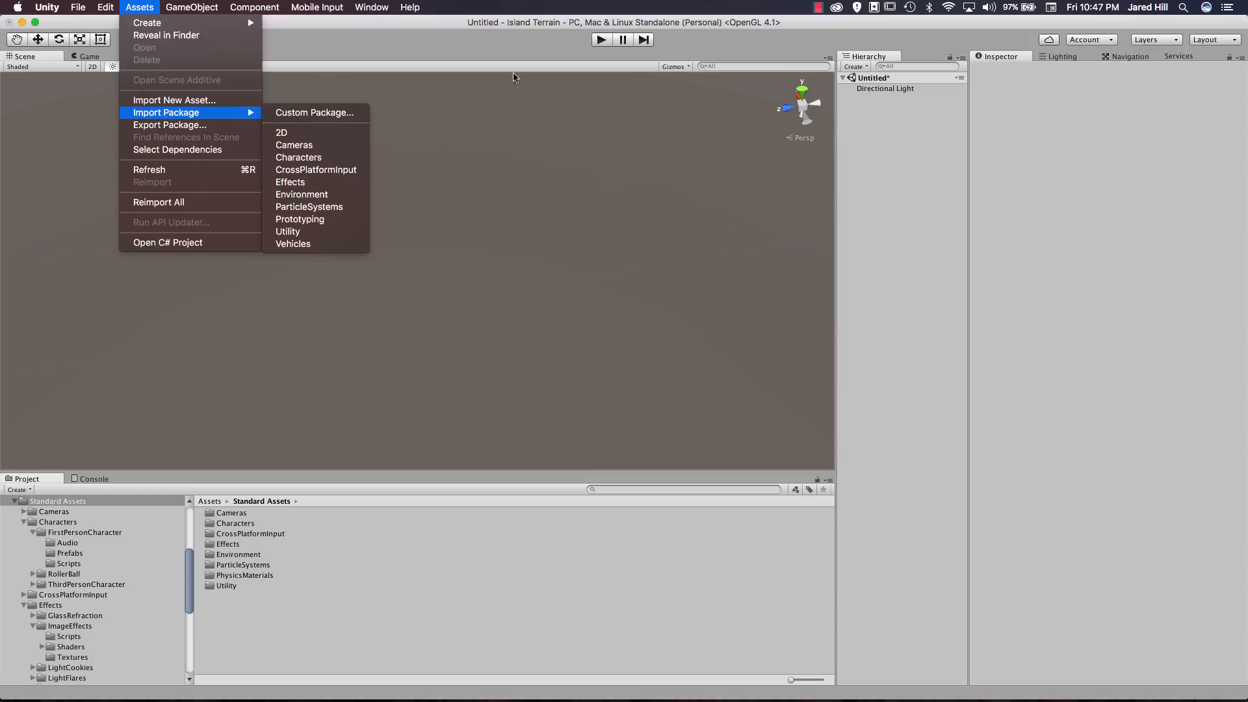
pyautogui.click(312, 188)
# Add a new Terrain 3D object to the scene.
pyautogui.click(201, 13)
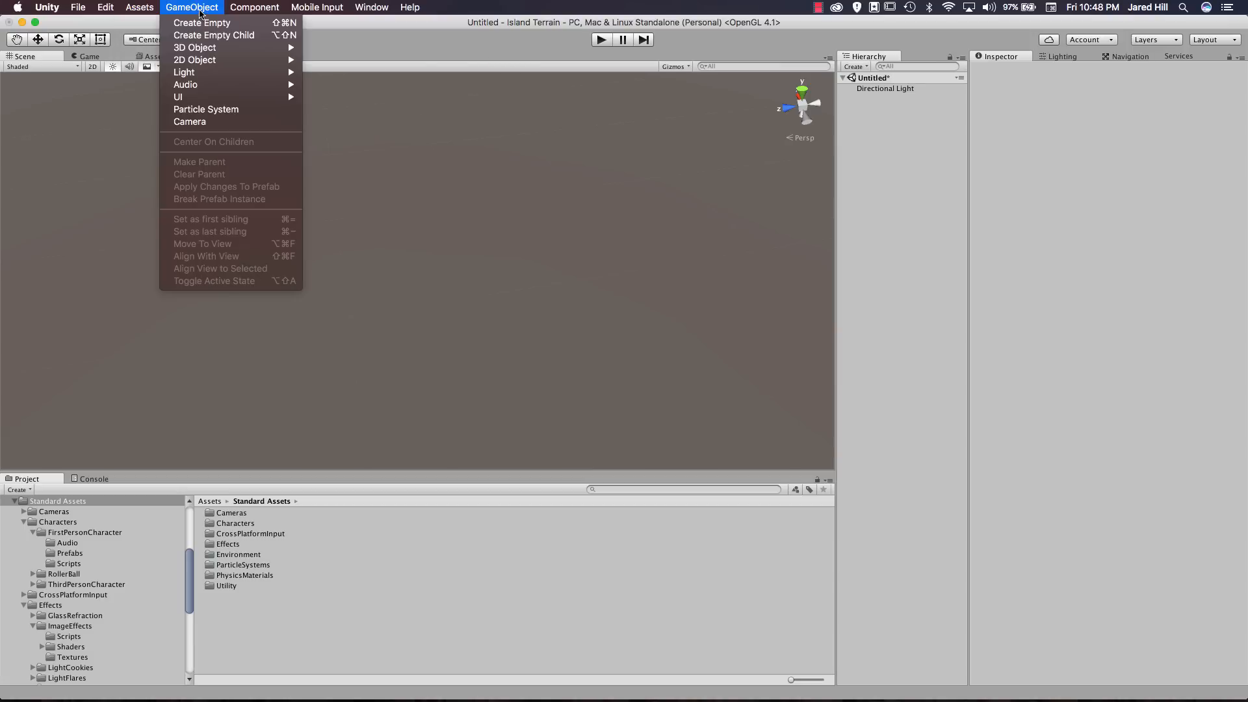
pyautogui.moveTo(215, 48)
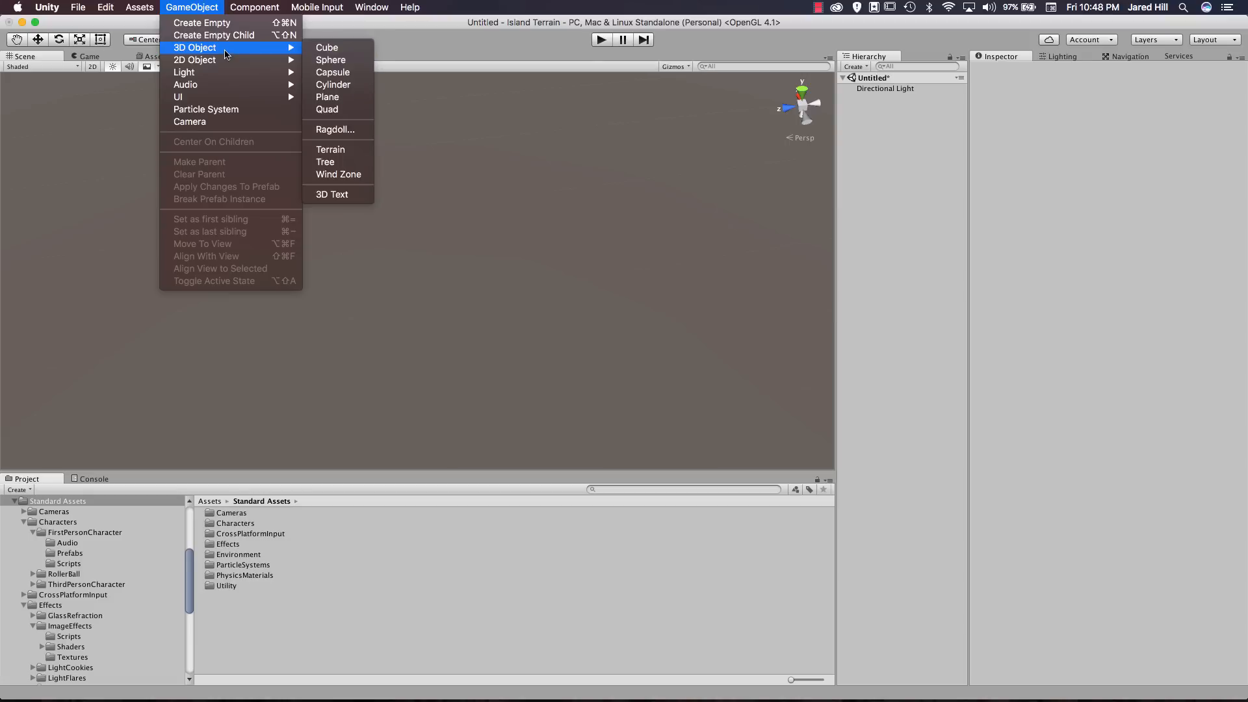
pyautogui.click(330, 150)
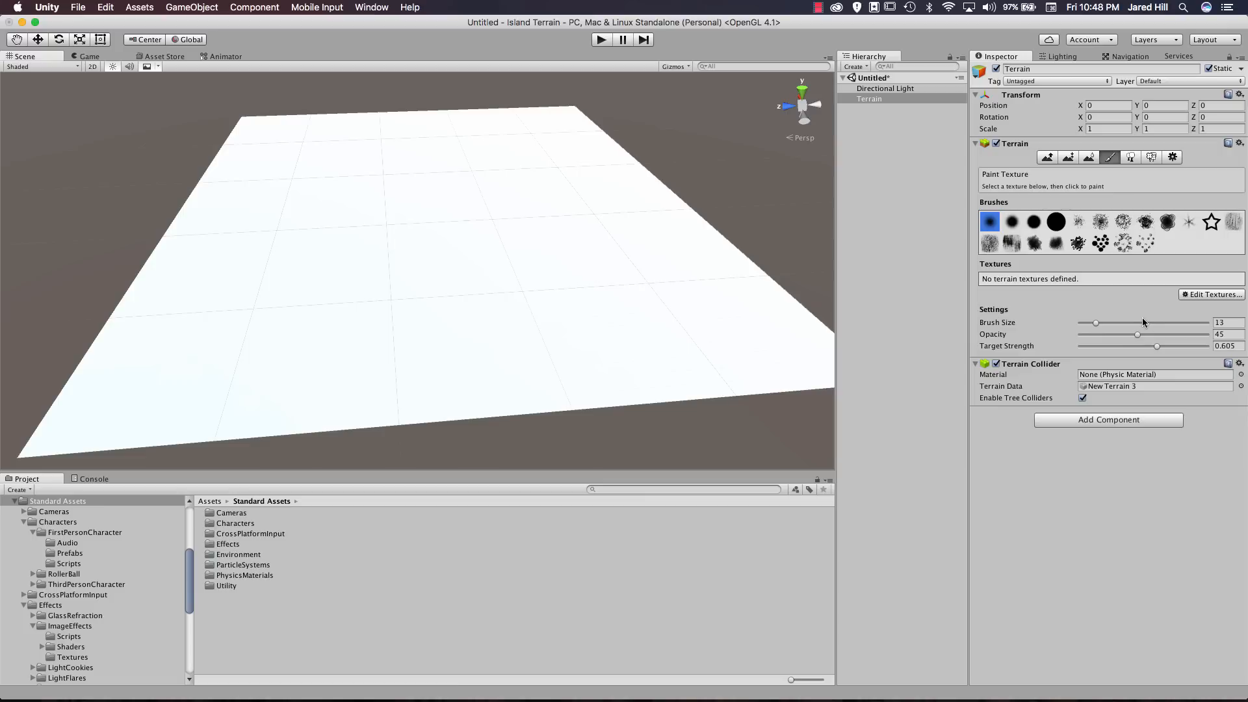
# Add SandAlbedo as the terrain's first paint texture.
pyautogui.click(1199, 296)
pyautogui.click(1201, 301)
pyautogui.click(216, 265)
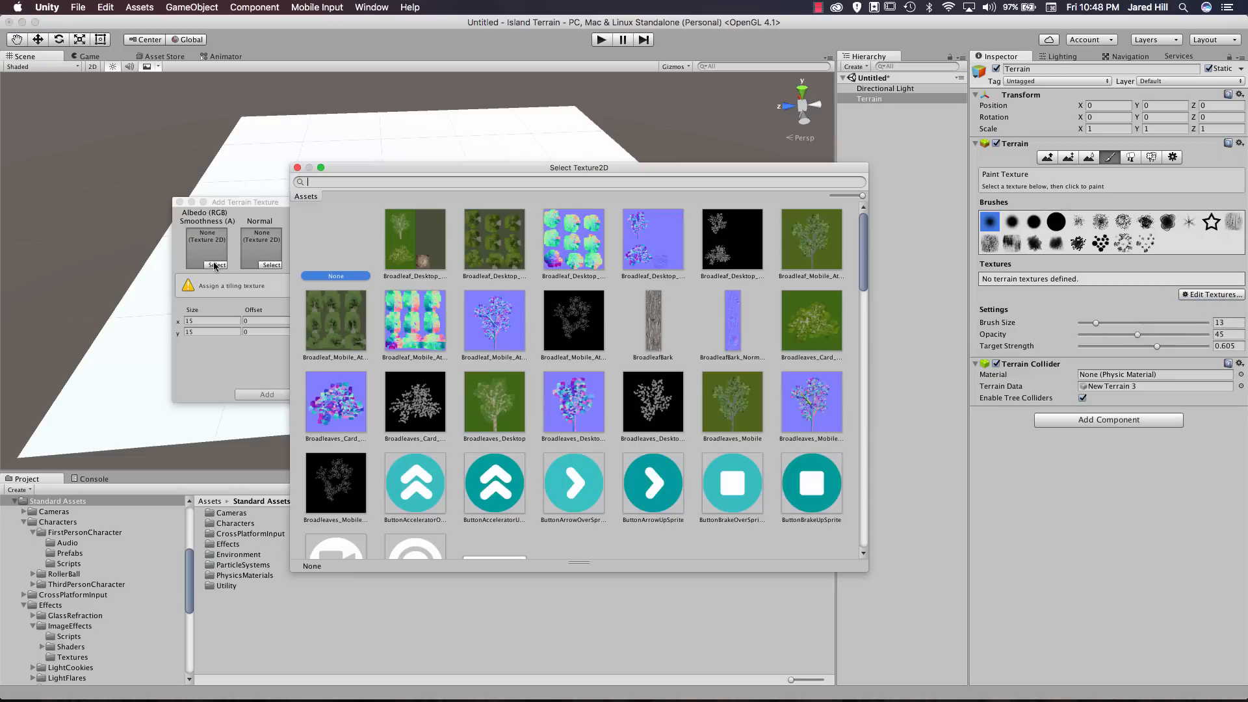
pyautogui.write('san')
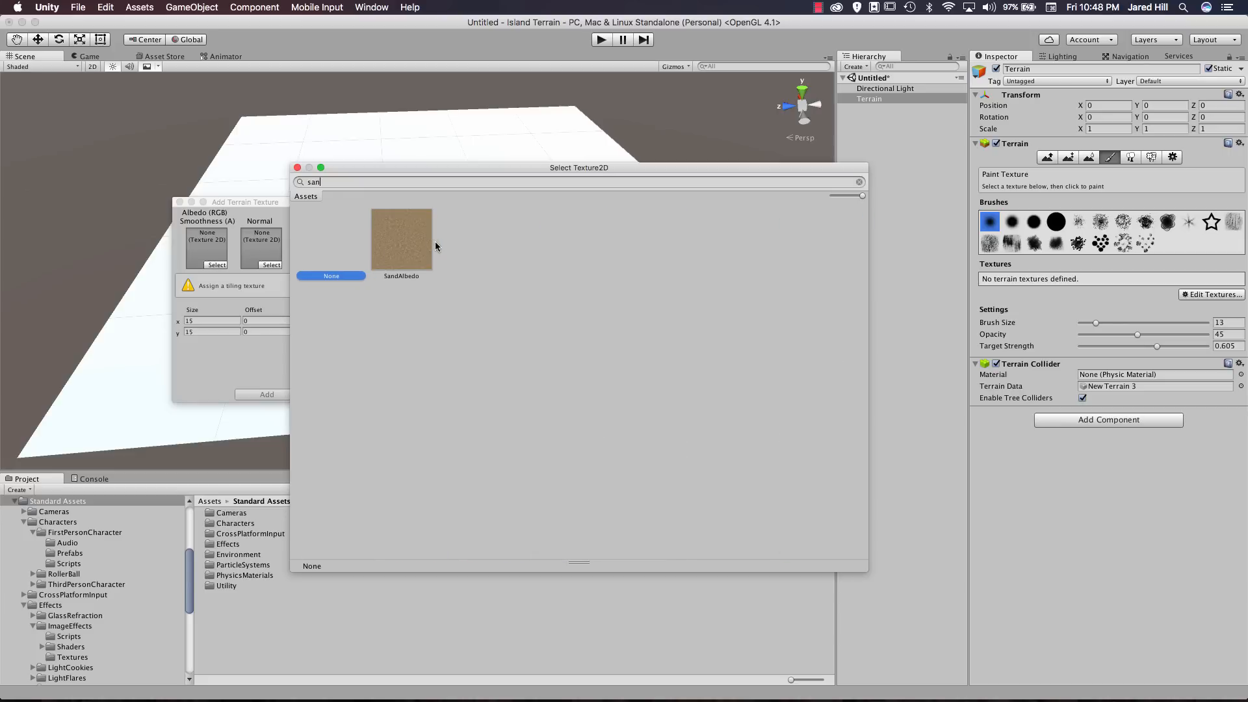
pyautogui.doubleClick(402, 259)
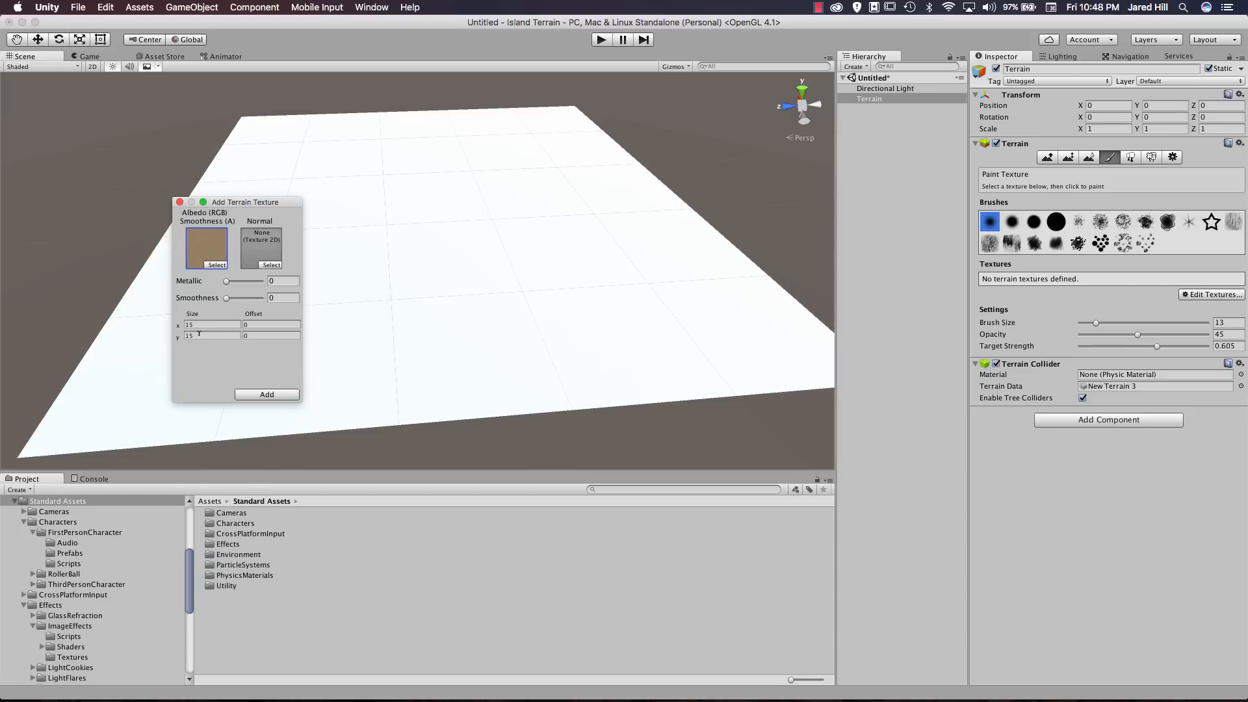
pyautogui.click(266, 395)
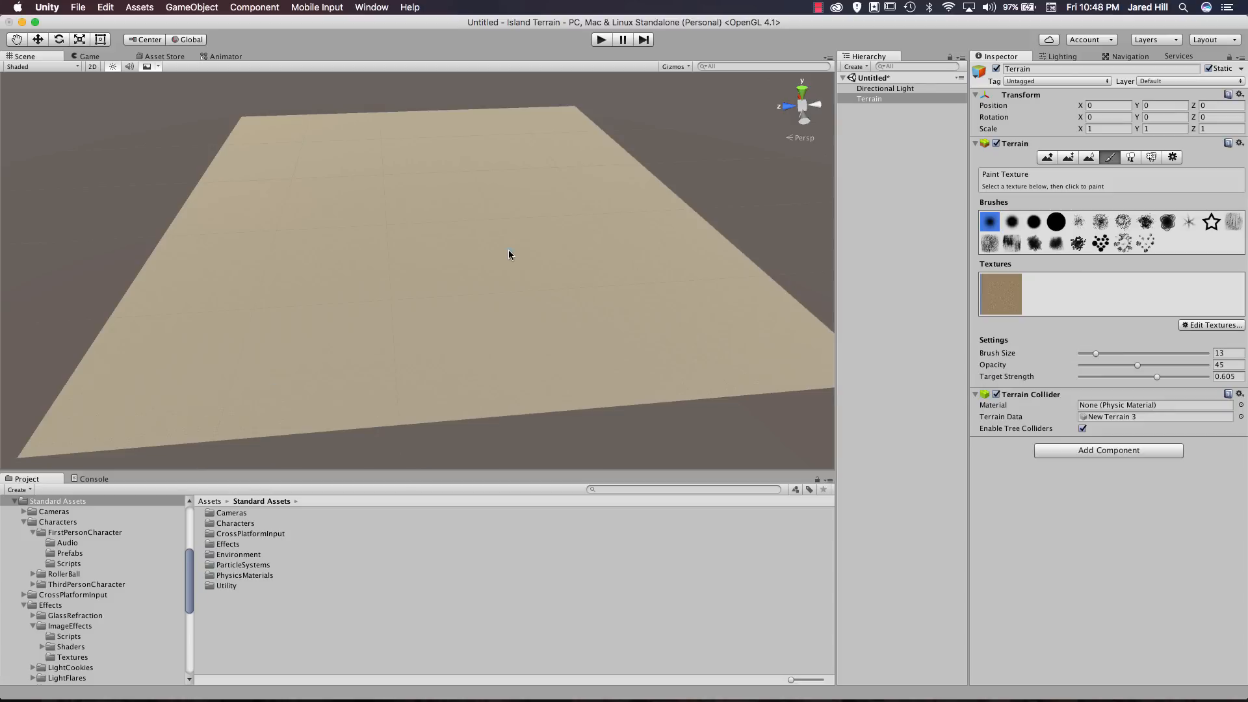
# Flatten the whole terrain to a height of 10 with the Paint Height tool.
pyautogui.click(1066, 160)
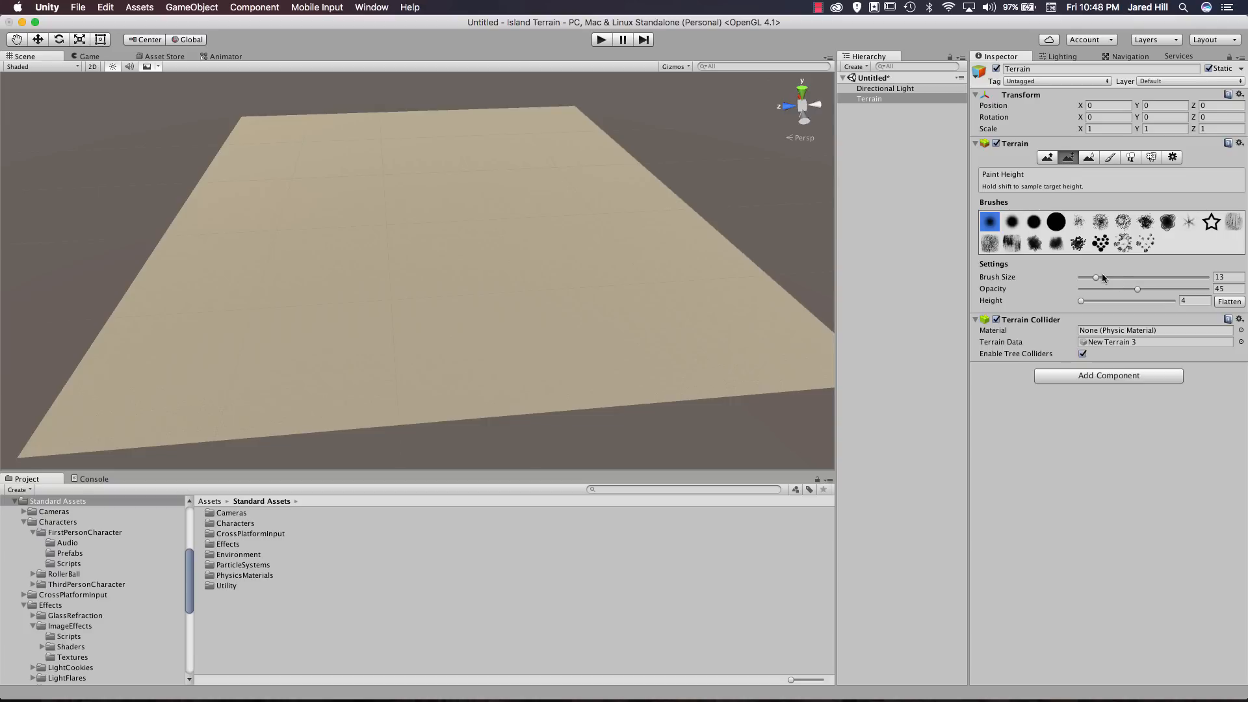
pyautogui.click(1190, 301)
pyautogui.write('10')
pyautogui.click(1229, 302)
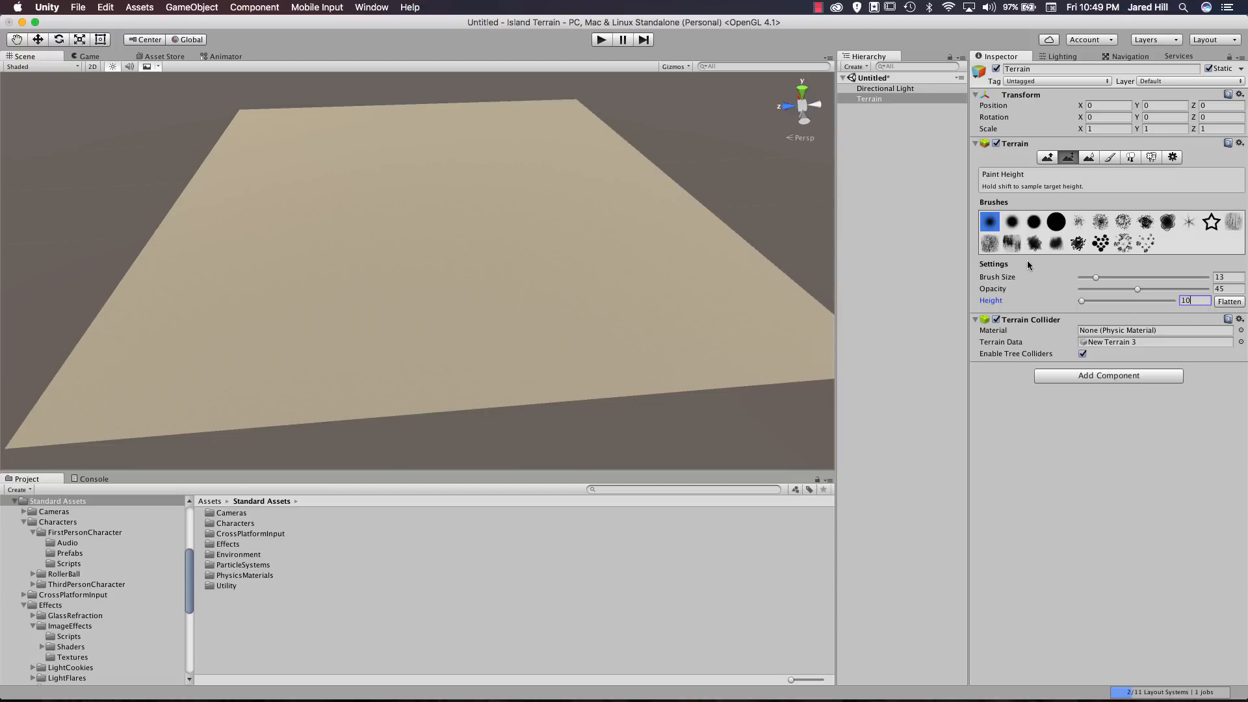
# Lower the terrain's near +X corner from the top view, using Raise/Lower Terrain with brush size 100 and opacity 100.
pyautogui.click(1055, 159)
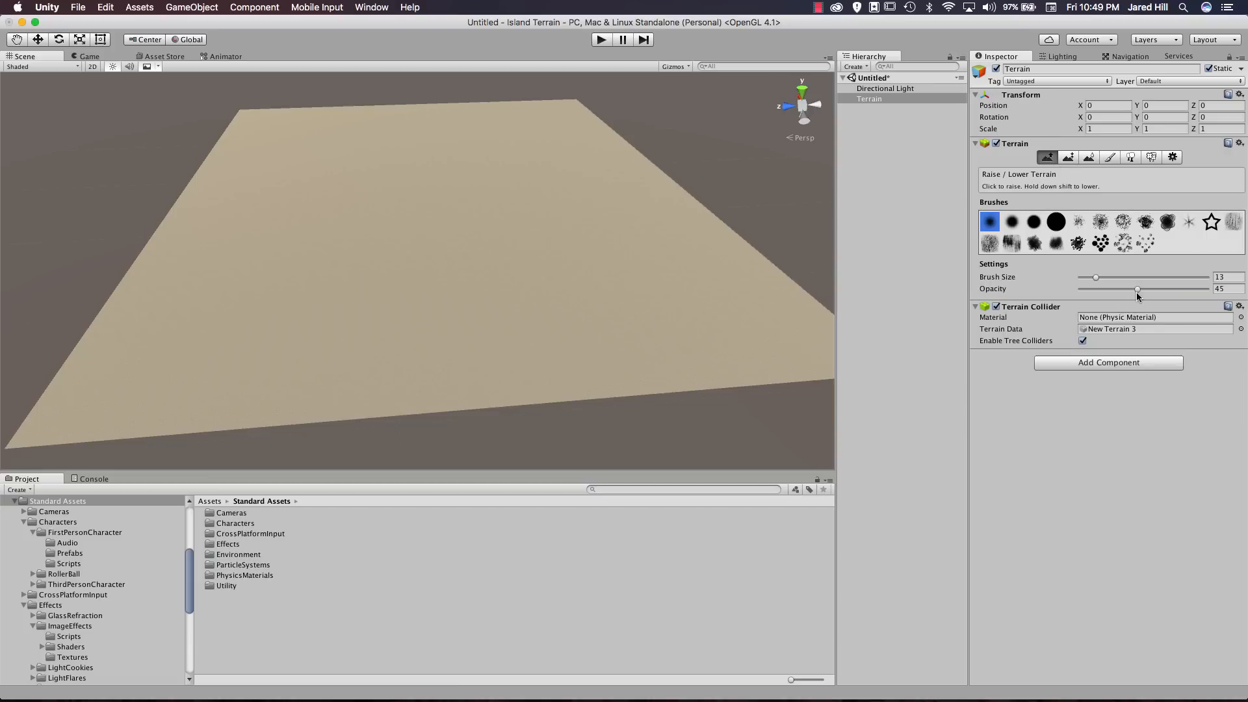
pyautogui.moveTo(1137, 289); pyautogui.dragTo(1216, 289)
pyautogui.click(1090, 278)
pyautogui.moveTo(1094, 279); pyautogui.dragTo(1213, 286)
pyautogui.click(802, 91)
pyautogui.scroll(-5, 552, 135)
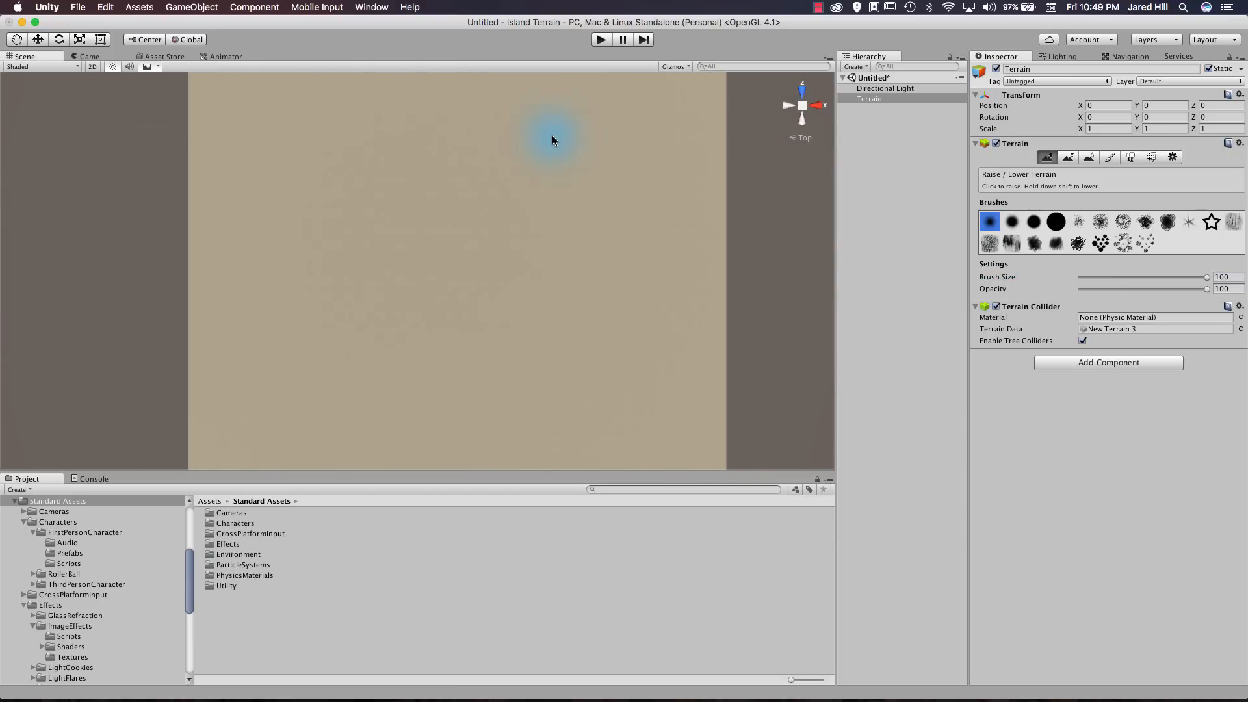
pyautogui.moveTo(496, 236); pyautogui.dragTo(494, 210, button='middle')
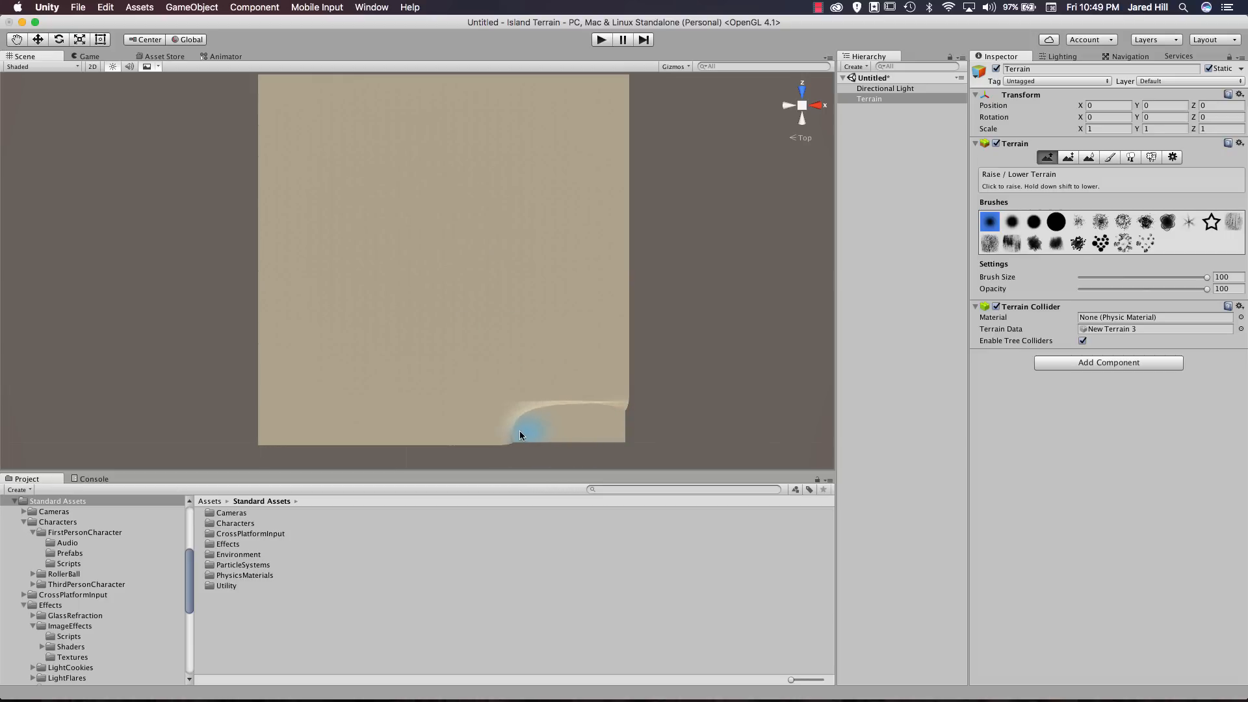
# Lower the ground along the terrain's remaining edges from the top view, leaving a raised block in the middle.
pyautogui.keyDown('alt'); pyautogui.moveTo(473, 431); pyautogui.dragTo(501, 115); pyautogui.keyUp('alt')
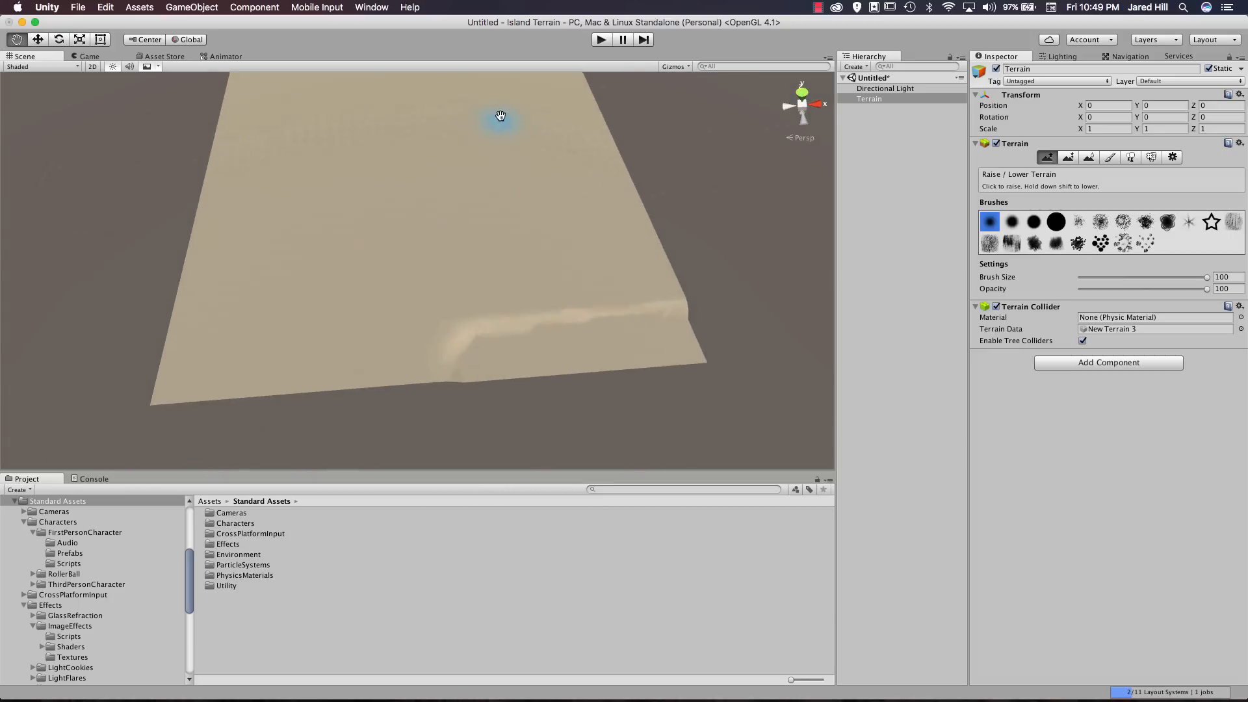
pyautogui.keyDown('alt'); pyautogui.moveTo(505, 349); pyautogui.dragTo(474, 337); pyautogui.keyUp('alt')
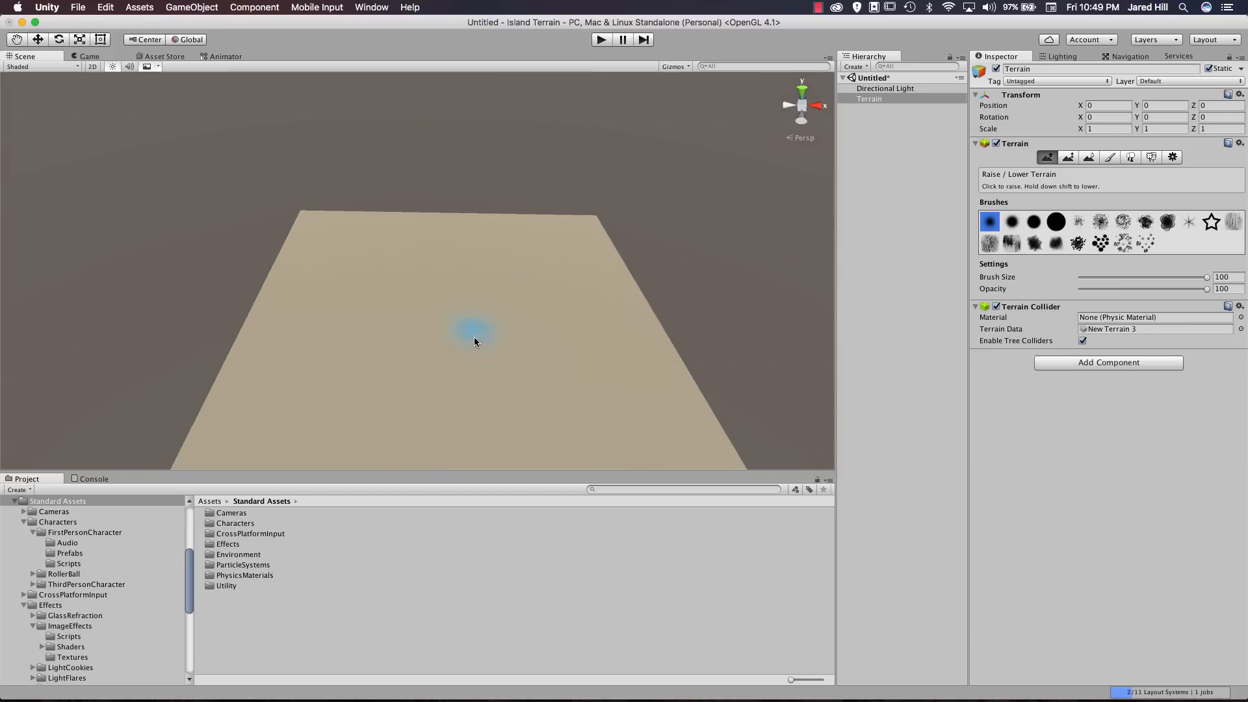
pyautogui.moveTo(474, 337); pyautogui.dragTo(486, 388, button='middle')
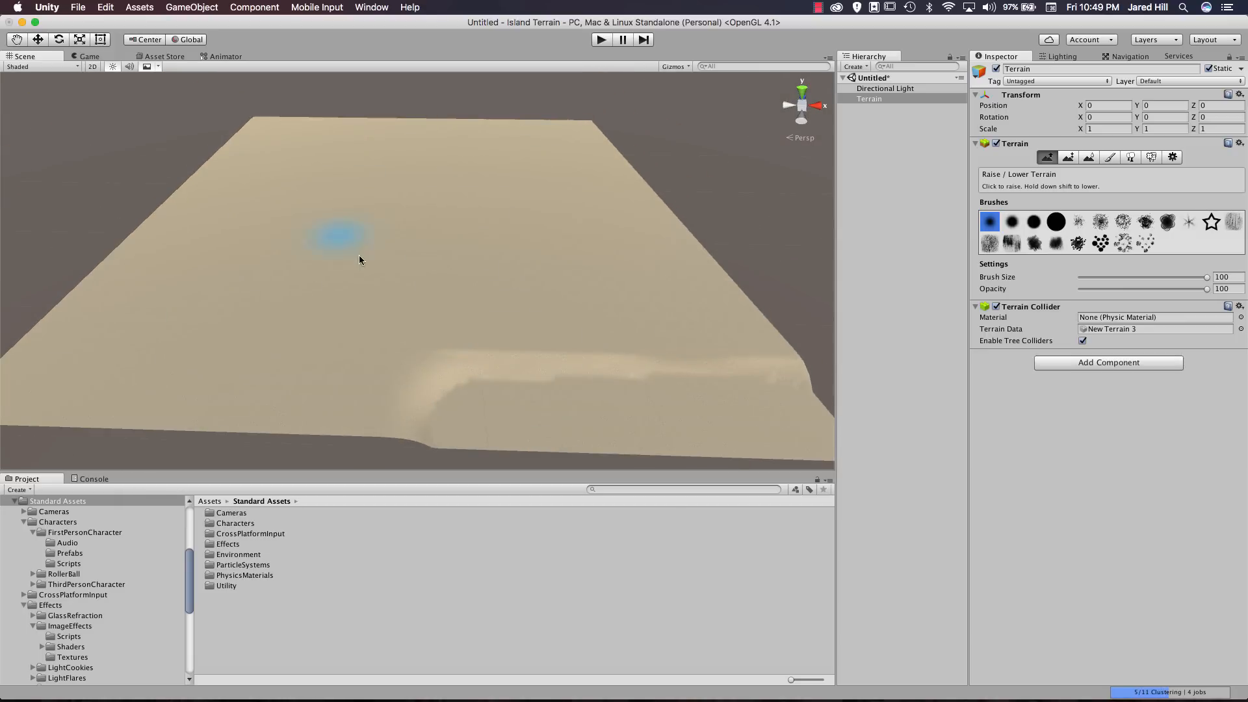
pyautogui.scroll(-3, 442, 319)
pyautogui.moveTo(505, 281); pyautogui.dragTo(505, 303, button='middle')
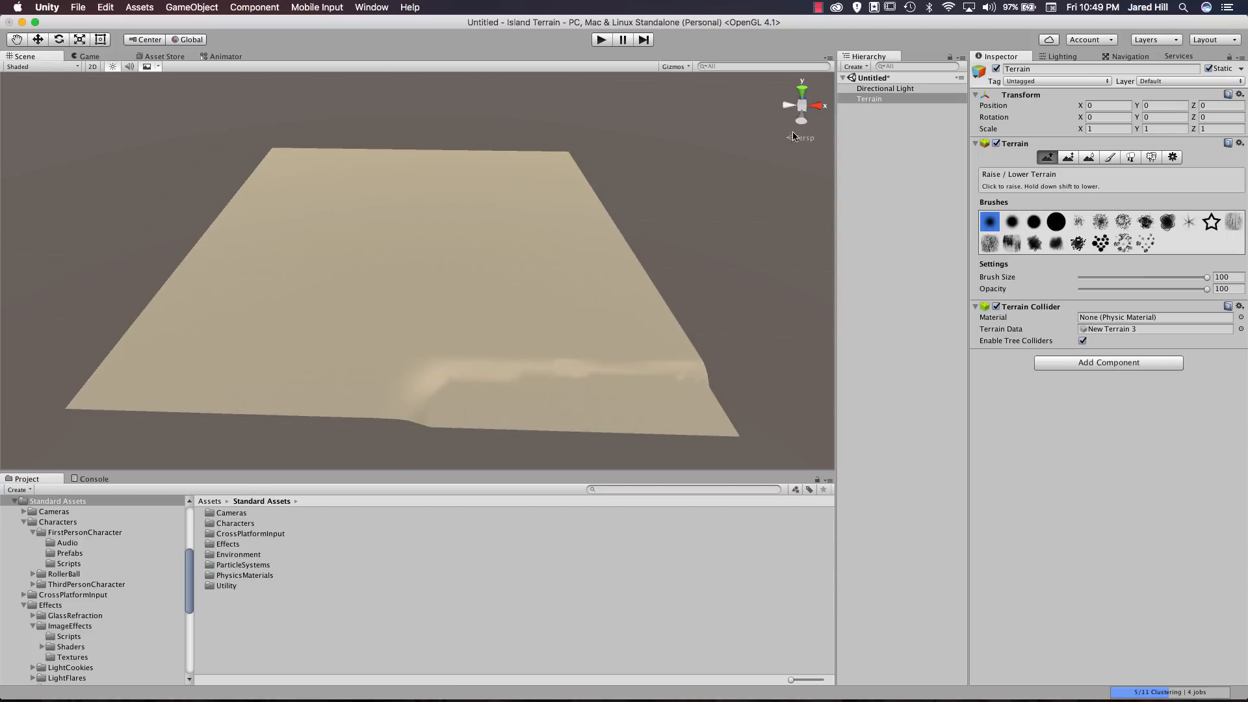
pyautogui.click(802, 90)
pyautogui.scroll(-3, 579, 230)
pyautogui.moveTo(458, 356); pyautogui.dragTo(485, 281, button='middle')
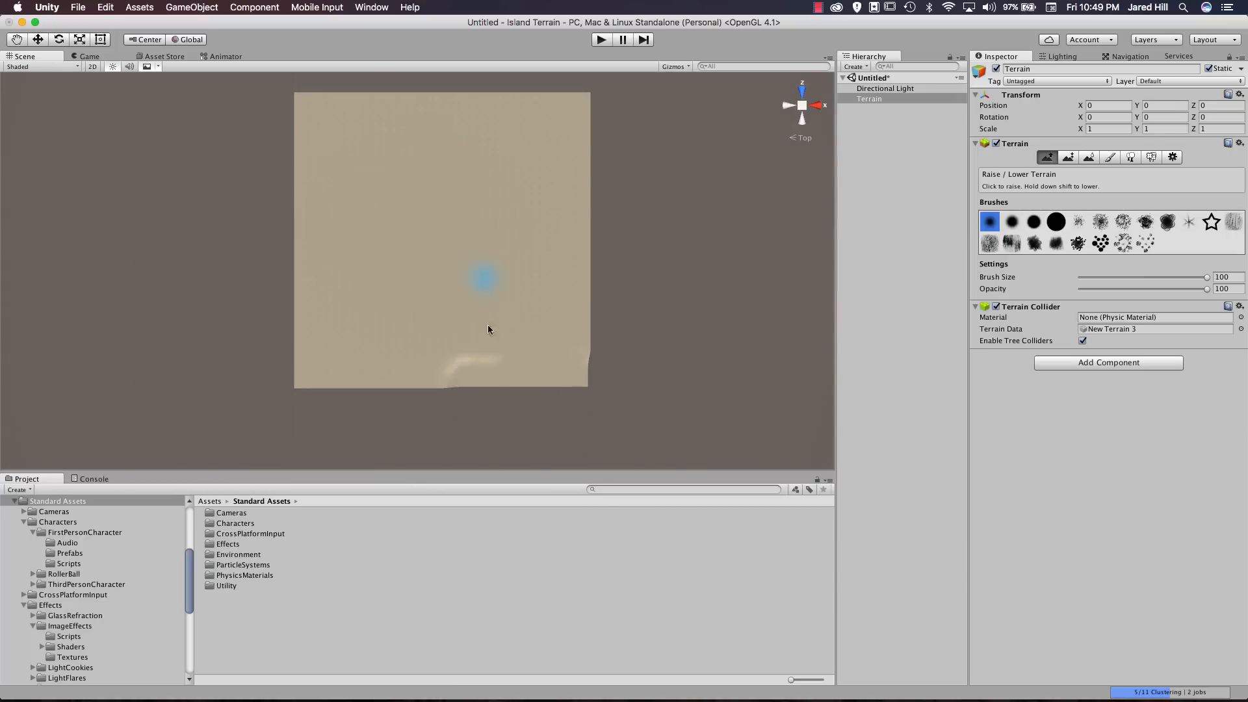
pyautogui.moveTo(383, 375); pyautogui.dragTo(449, 374)
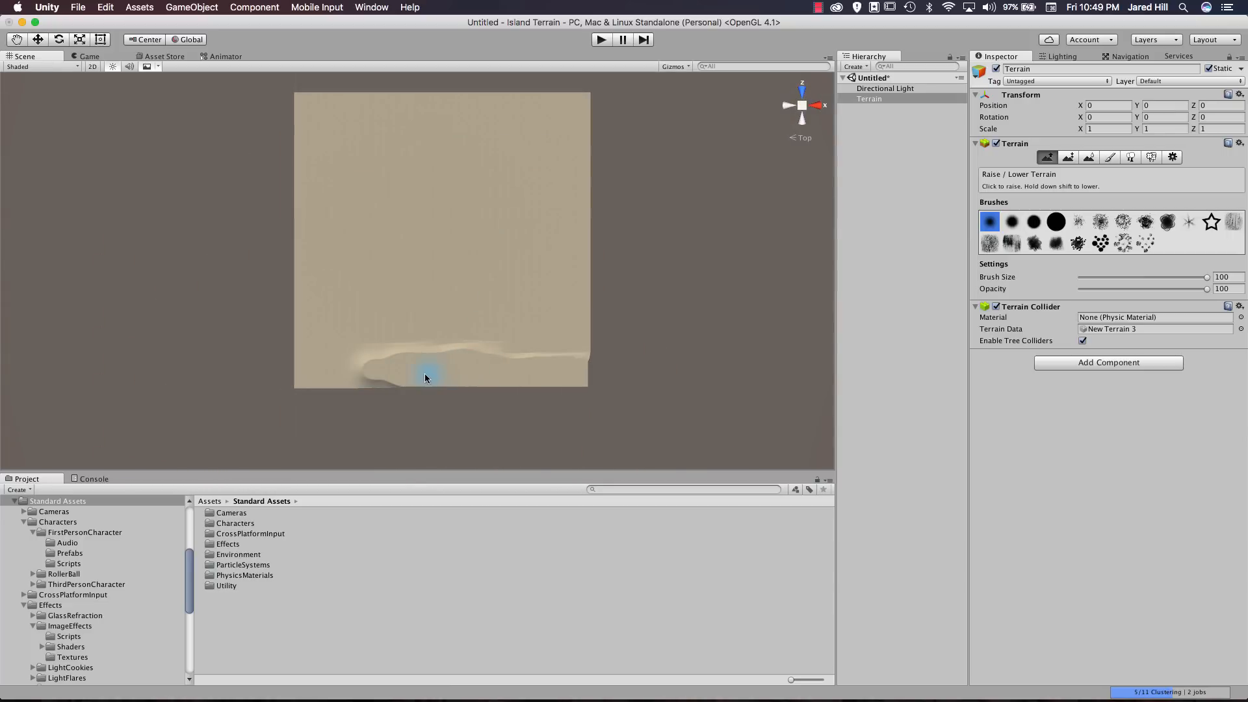
pyautogui.moveTo(362, 379); pyautogui.dragTo(277, 362)
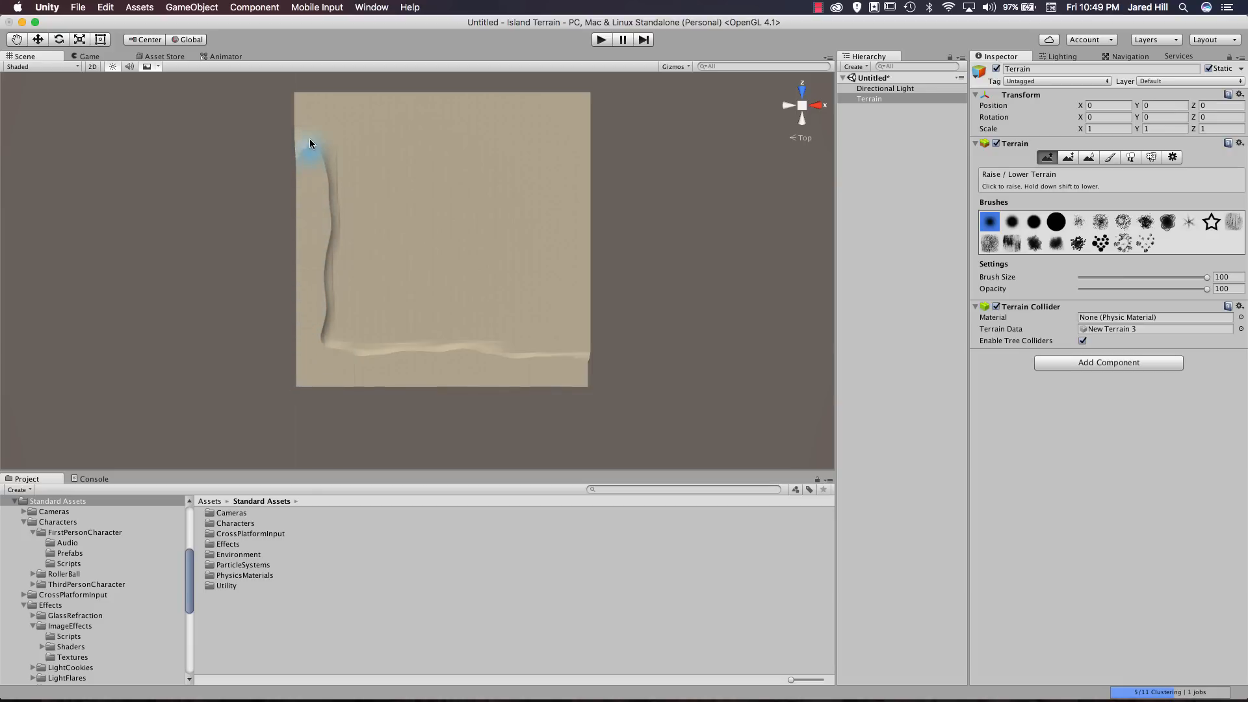
pyautogui.moveTo(309, 138)
pyautogui.mouseDown()
pyautogui.moveTo(317, 104)
pyautogui.moveTo(346, 102)
pyautogui.mouseUp()
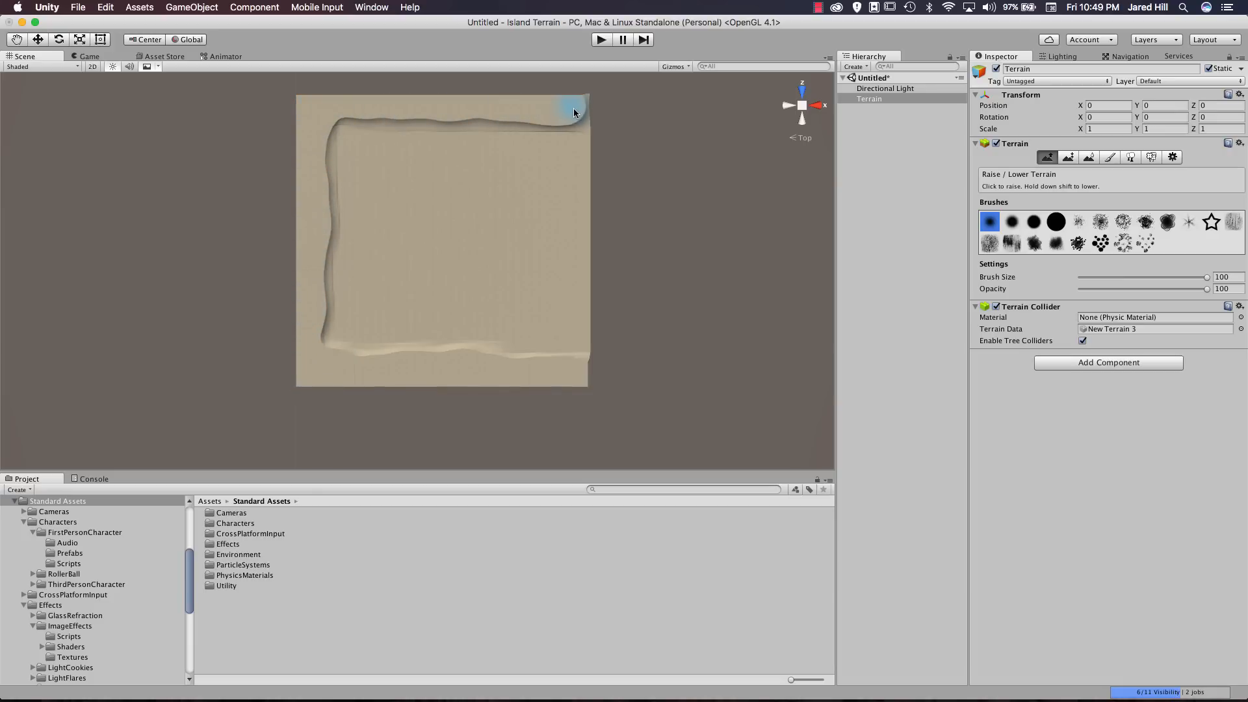
pyautogui.moveTo(573, 112); pyautogui.dragTo(582, 107)
pyautogui.moveTo(569, 246)
pyautogui.mouseDown()
pyautogui.moveTo(579, 181)
pyautogui.moveTo(580, 248)
pyautogui.mouseUp()
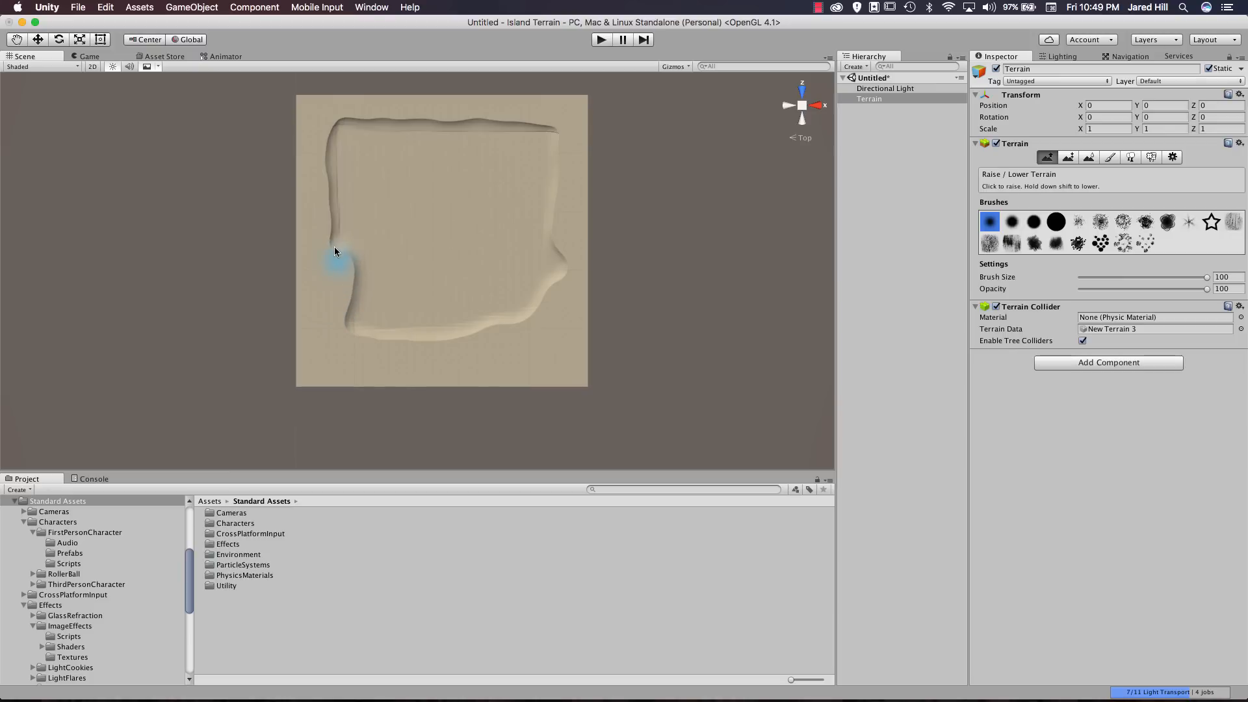
# Lower the ground further inward on all sides to shrink the raised block to a small irregular island at the centre.
pyautogui.moveTo(335, 250); pyautogui.dragTo(341, 198)
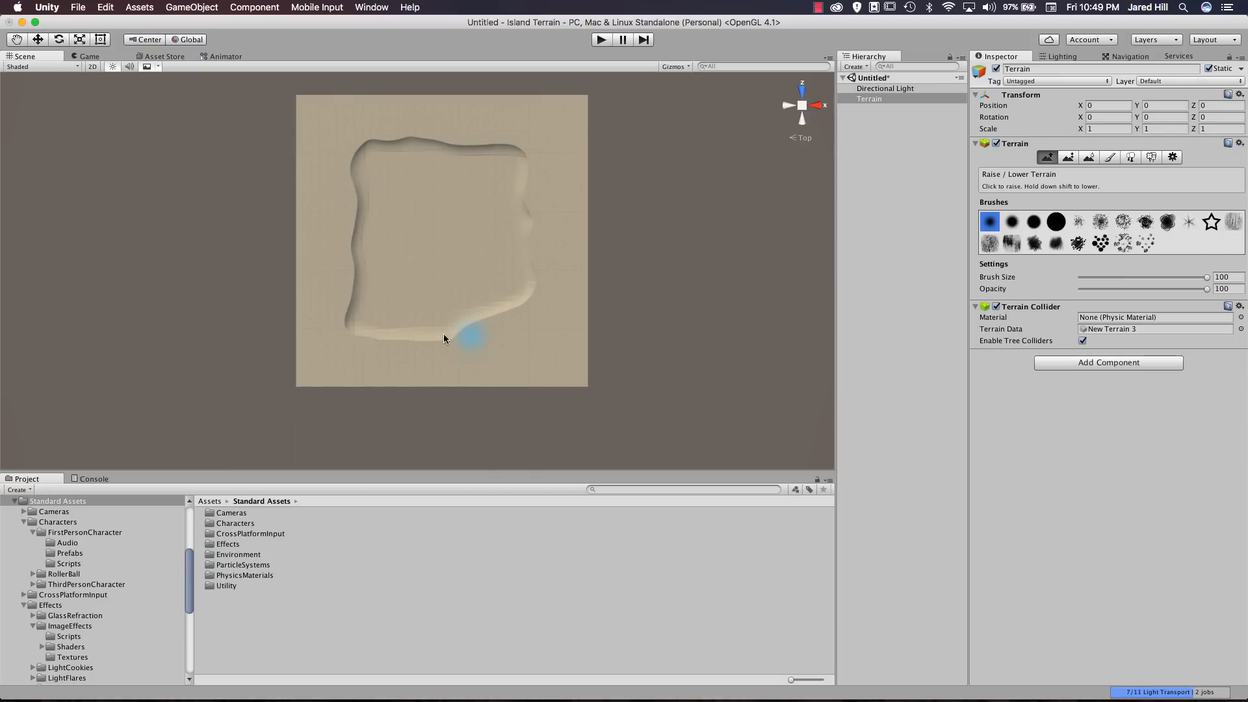
pyautogui.moveTo(394, 330); pyautogui.dragTo(363, 306)
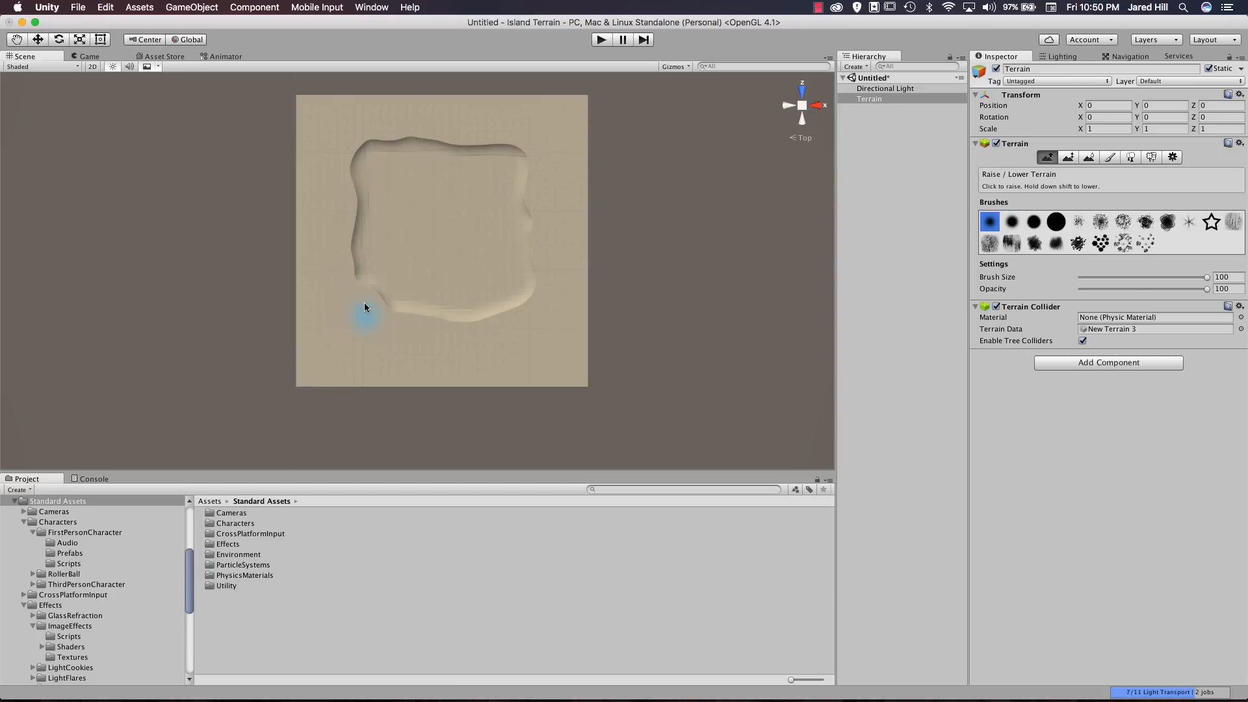
pyautogui.moveTo(360, 205)
pyautogui.mouseDown()
pyautogui.moveTo(371, 157)
pyautogui.moveTo(508, 151)
pyautogui.mouseUp()
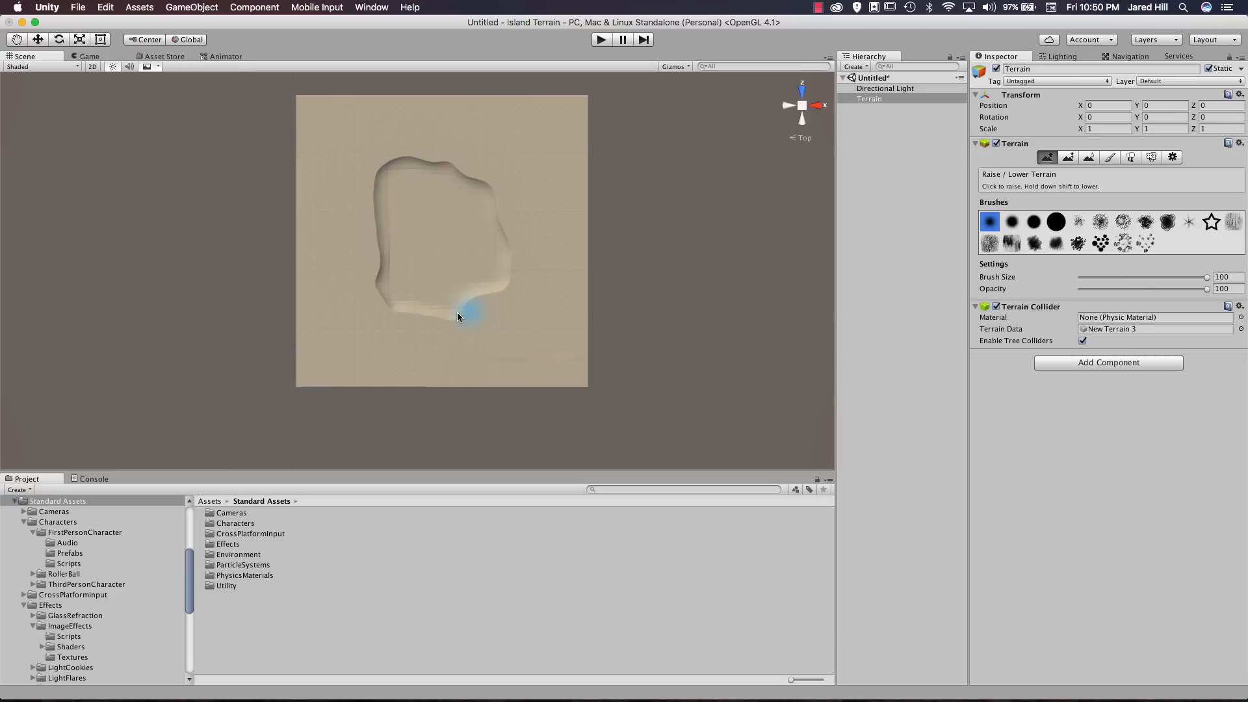
pyautogui.moveTo(500, 290); pyautogui.dragTo(408, 304)
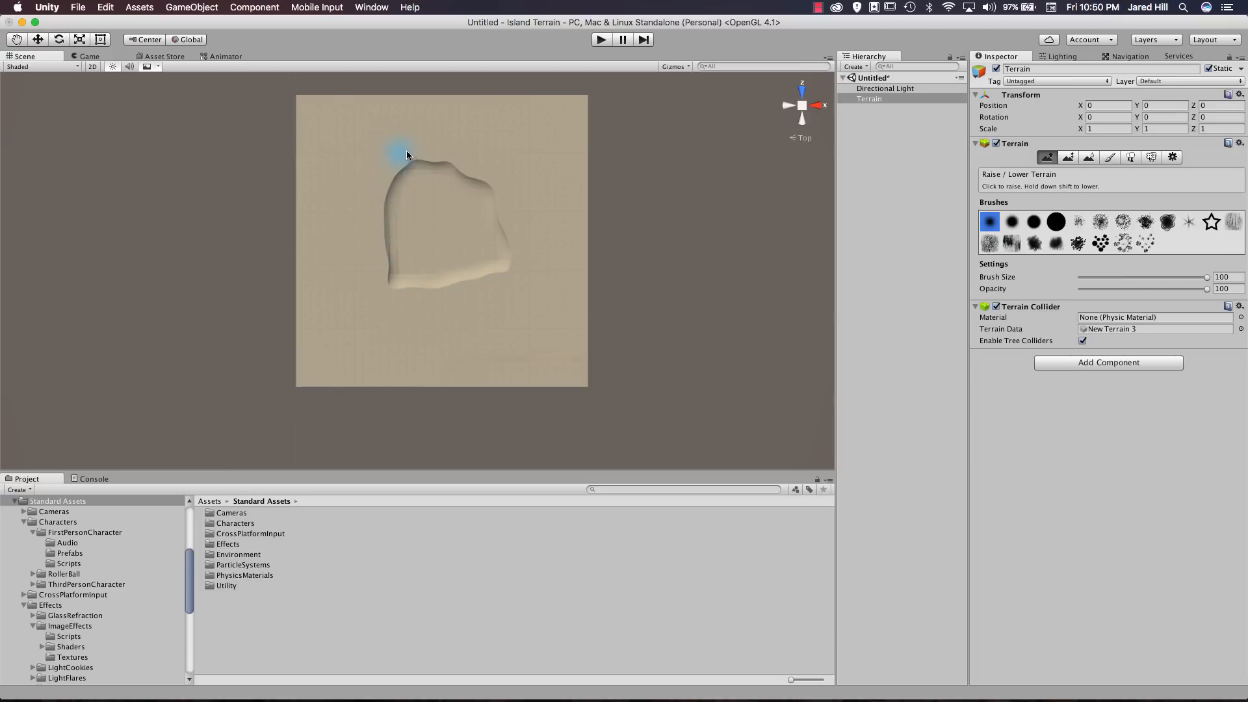
pyautogui.moveTo(407, 155); pyautogui.dragTo(464, 160)
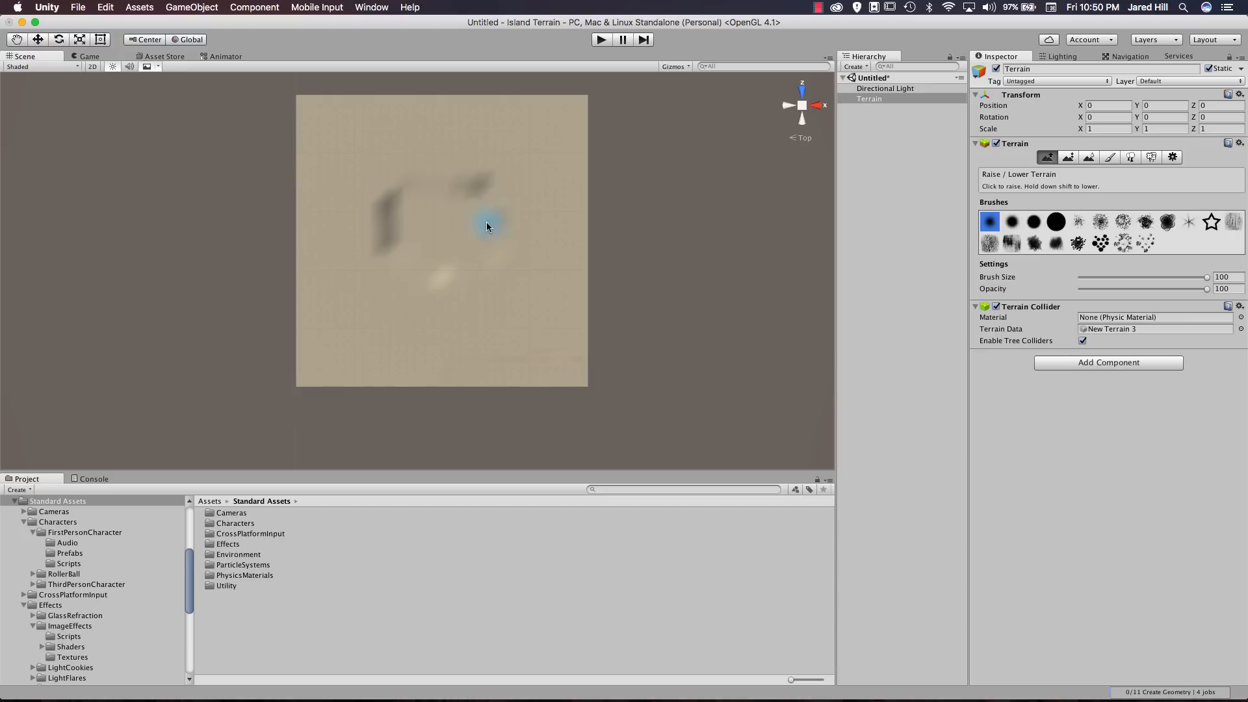
# Set the Raise/Lower Terrain brush size to 43 and carve a wide curved bay into the island's near side.
pyautogui.scroll(8, 471, 232)
pyautogui.moveTo(470, 234)
pyautogui.keyDown('alt'); pyautogui.mouseDown()
pyautogui.moveTo(438, 251)
pyautogui.moveTo(460, 228)
pyautogui.moveTo(431, 140)
pyautogui.moveTo(559, 317)
pyautogui.mouseUp(); pyautogui.keyUp('alt')
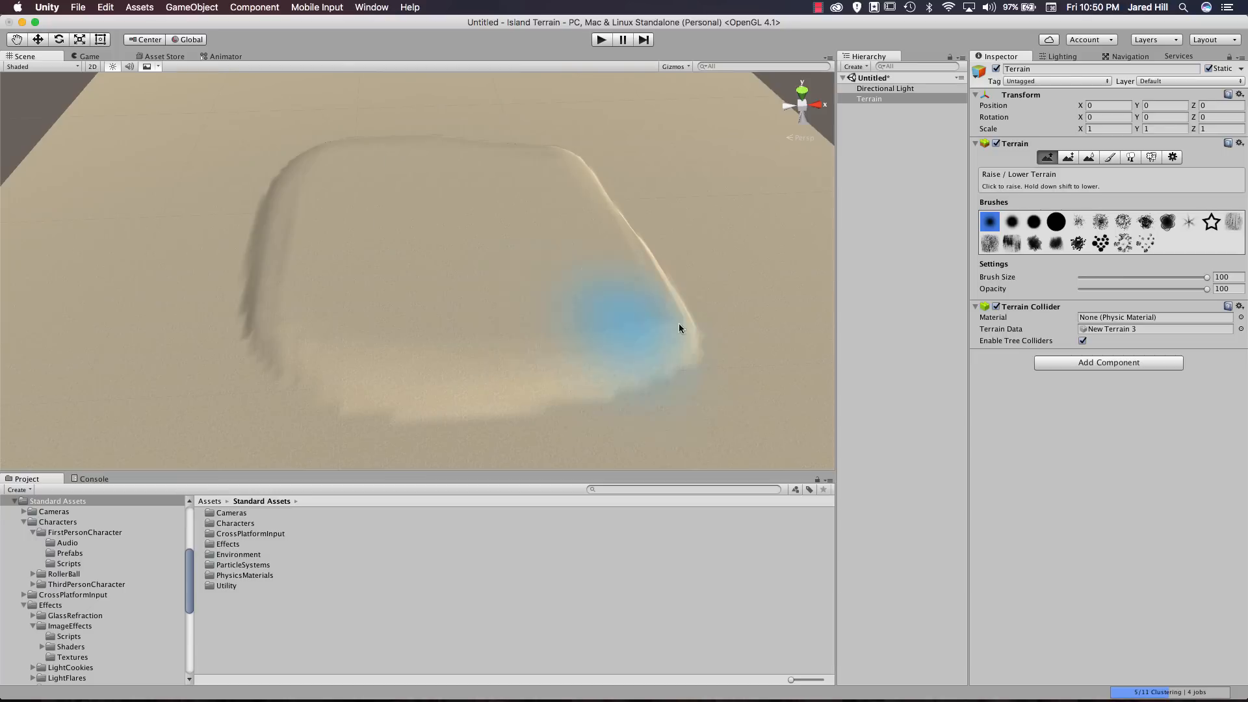
pyautogui.moveTo(1203, 275); pyautogui.dragTo(1131, 282)
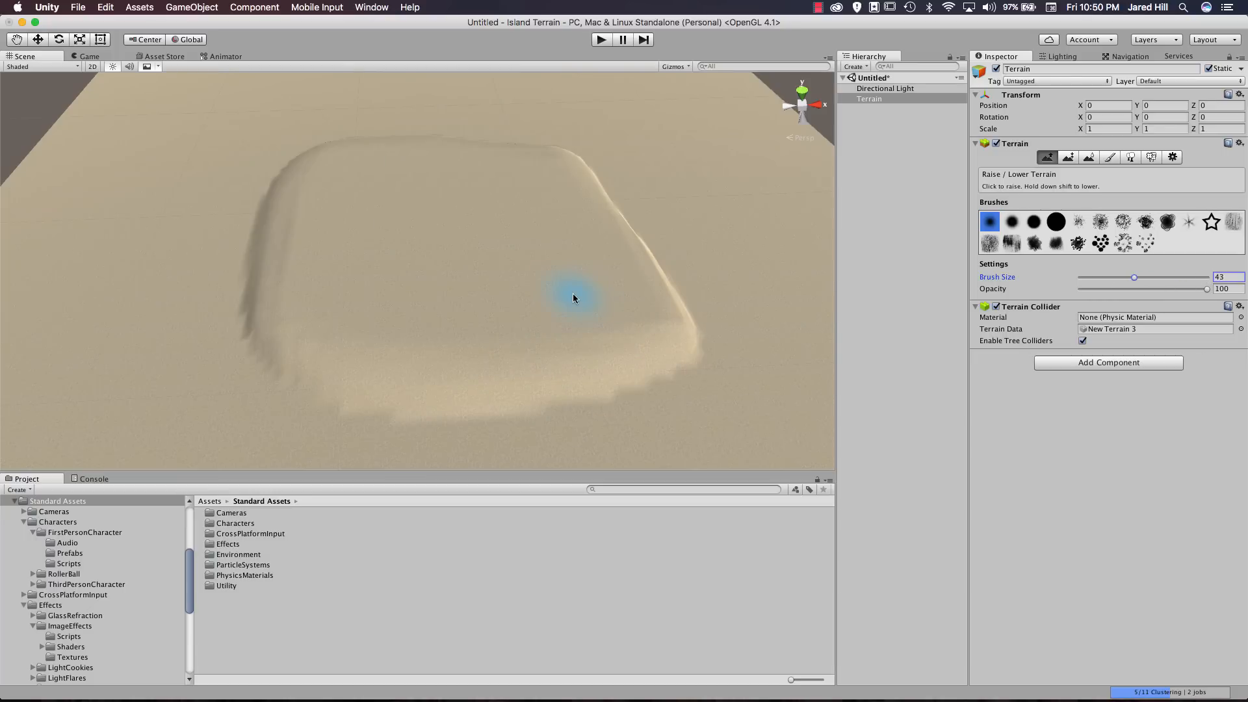
pyautogui.moveTo(727, 345)
pyautogui.mouseDown()
pyautogui.moveTo(679, 336)
pyautogui.moveTo(530, 387)
pyautogui.moveTo(499, 357)
pyautogui.moveTo(438, 353)
pyautogui.moveTo(432, 329)
pyautogui.moveTo(365, 315)
pyautogui.moveTo(365, 268)
pyautogui.moveTo(347, 251)
pyautogui.mouseUp()
pyautogui.press('super+z')
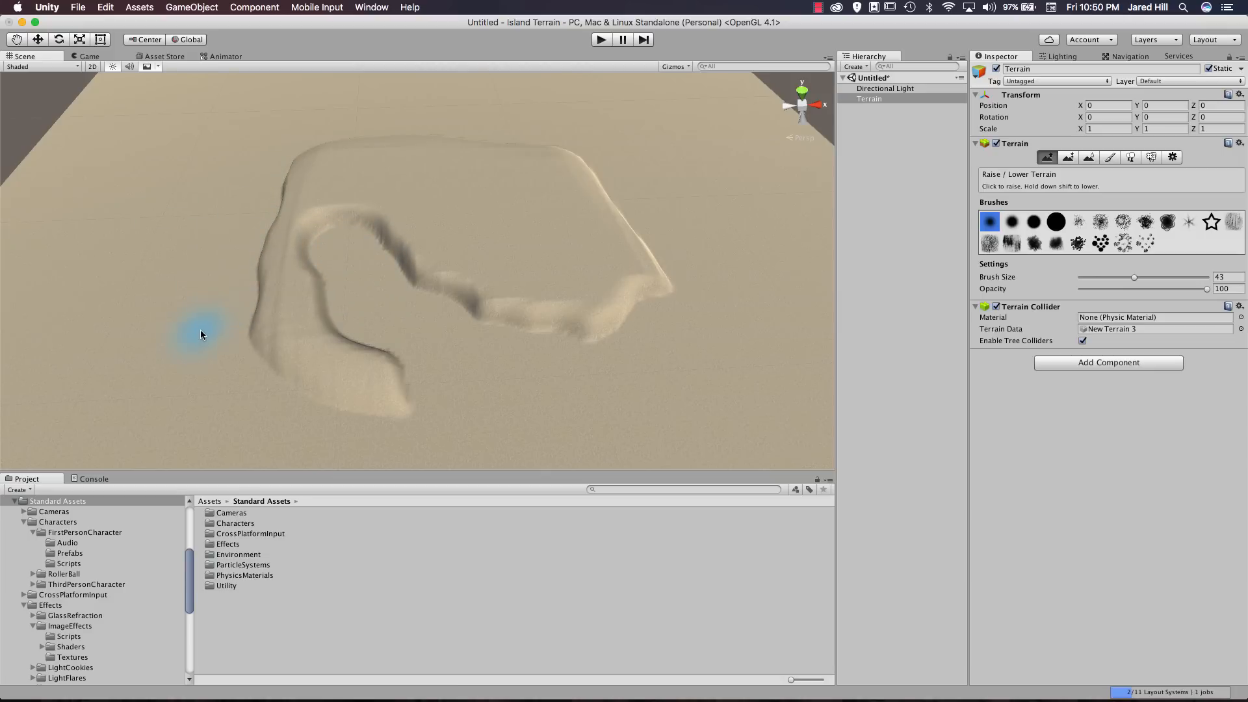
pyautogui.moveTo(390, 268)
pyautogui.mouseDown()
pyautogui.moveTo(375, 247)
pyautogui.moveTo(437, 250)
pyautogui.moveTo(419, 286)
pyautogui.moveTo(525, 308)
pyautogui.mouseUp()
pyautogui.moveTo(412, 278); pyautogui.dragTo(509, 333)
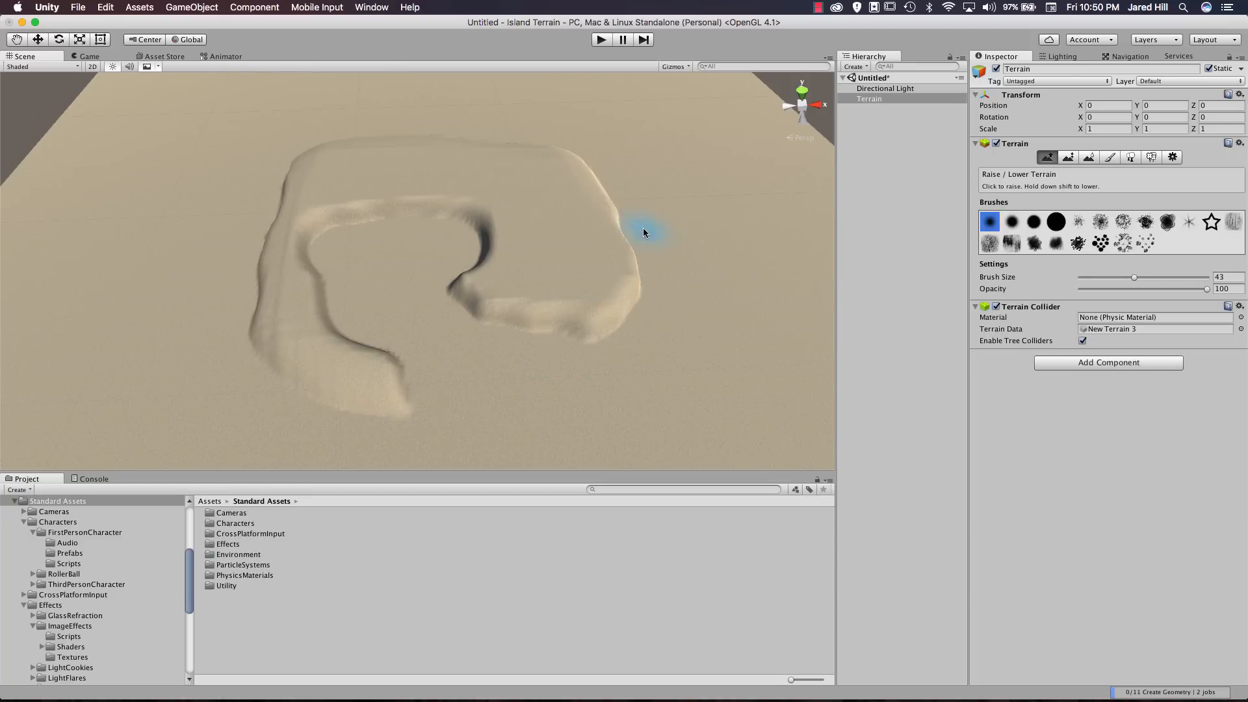
# Lower the ground along the island's far -X outer edge to round off its squared corner.
pyautogui.moveTo(404, 226); pyautogui.dragTo(452, 299, button='right')
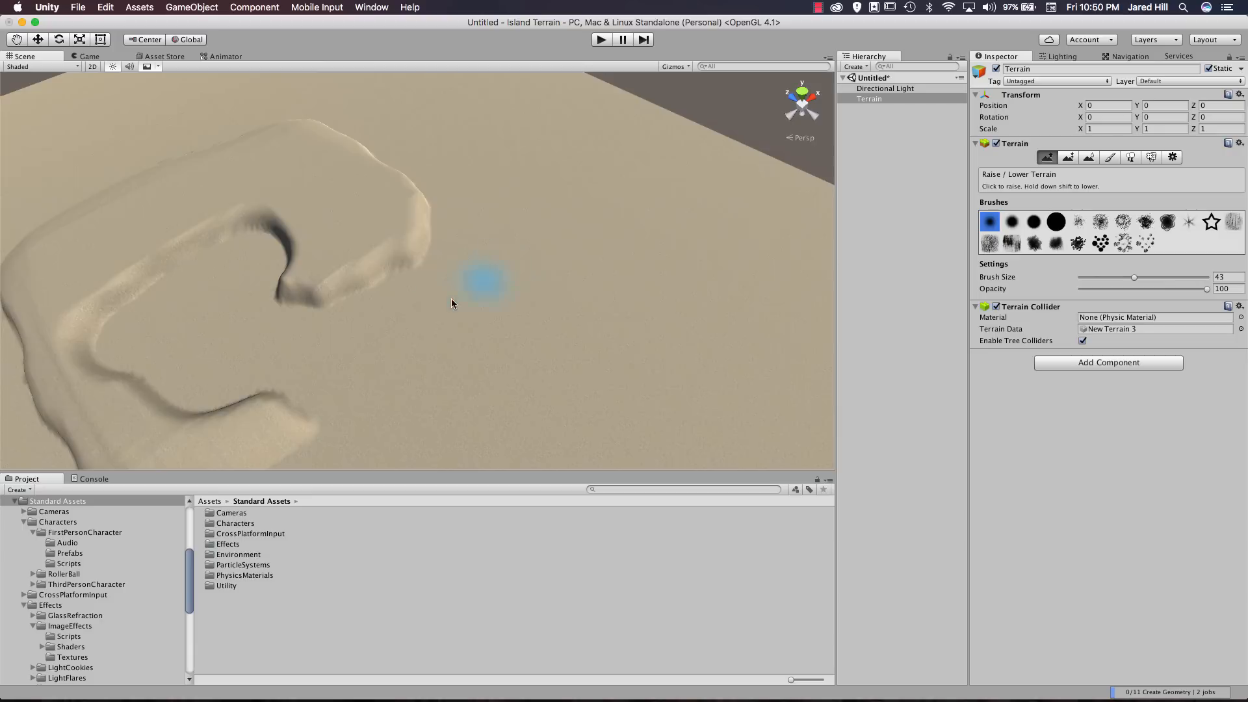
pyautogui.moveTo(451, 299); pyautogui.dragTo(654, 312, button='middle')
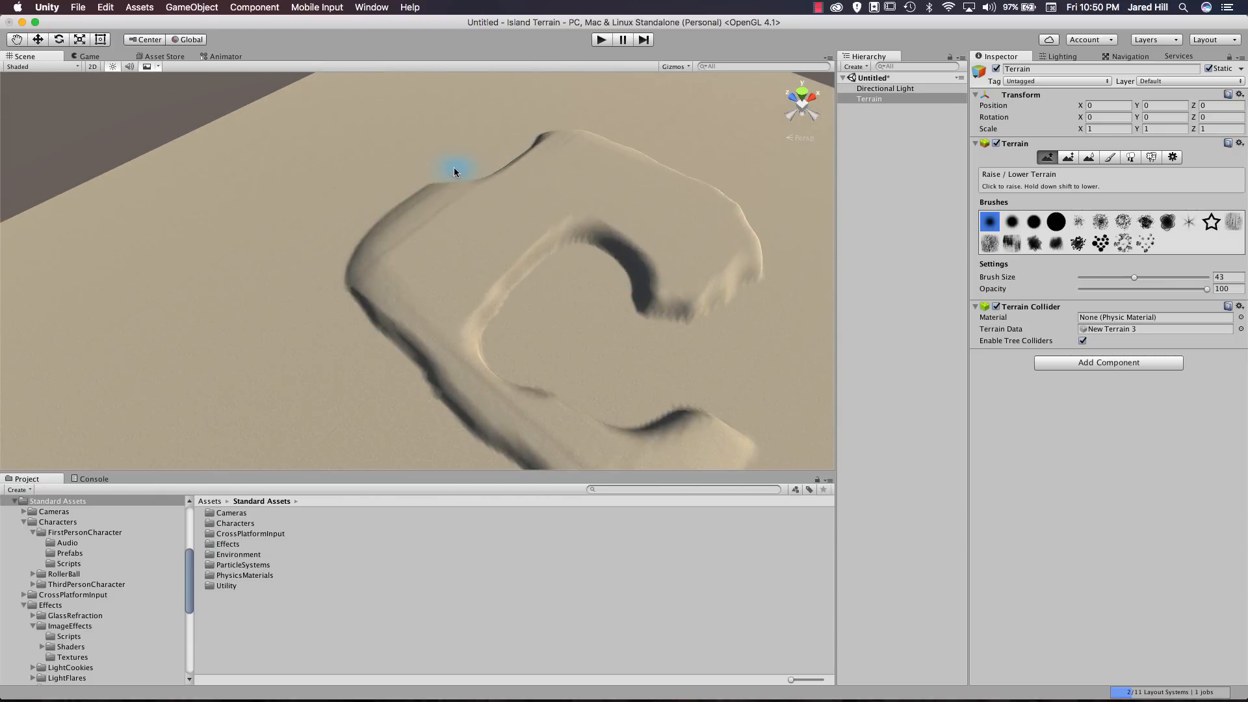
pyautogui.moveTo(455, 173)
pyautogui.mouseDown()
pyautogui.moveTo(384, 267)
pyautogui.moveTo(385, 314)
pyautogui.moveTo(357, 353)
pyautogui.moveTo(370, 357)
pyautogui.moveTo(354, 325)
pyautogui.moveTo(384, 279)
pyautogui.moveTo(388, 301)
pyautogui.moveTo(307, 190)
pyautogui.moveTo(285, 190)
pyautogui.mouseUp()
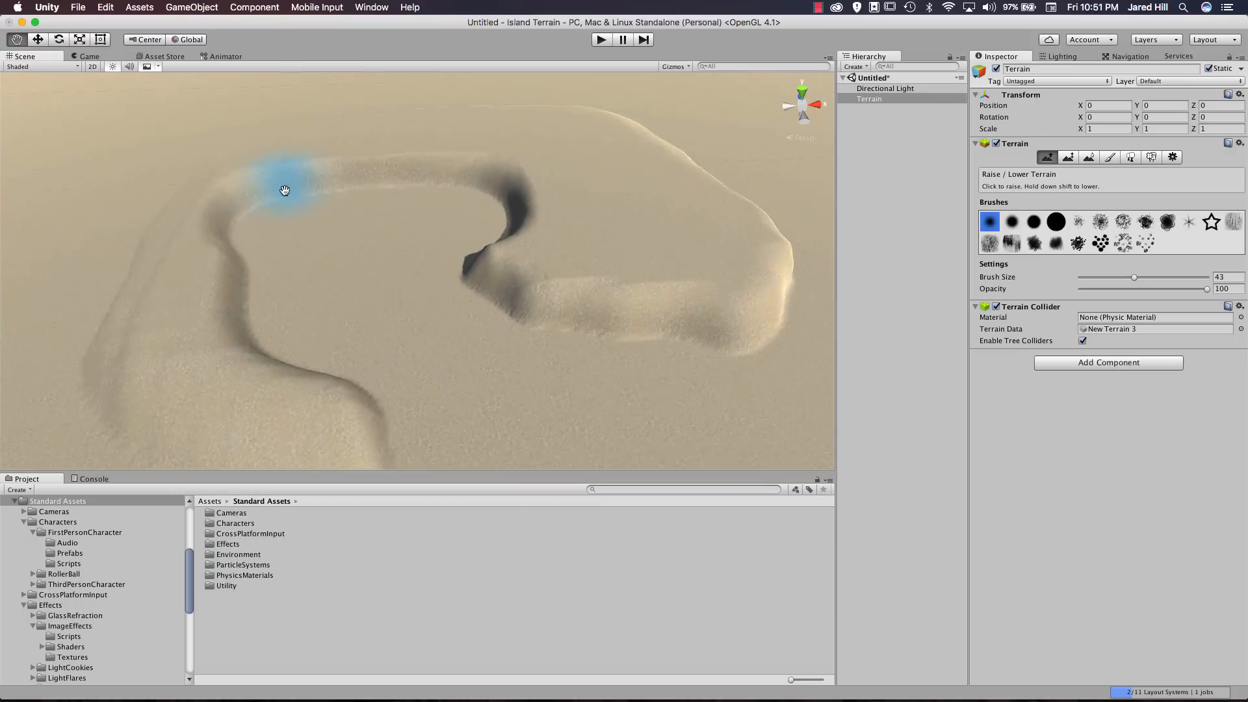
# Reduce the brush opacity to 27 and lower the crest of the narrow ridge behind the bay's inner corner.
pyautogui.moveTo(285, 190); pyautogui.dragTo(265, 246, button='middle')
pyautogui.scroll(-3, 322, 260)
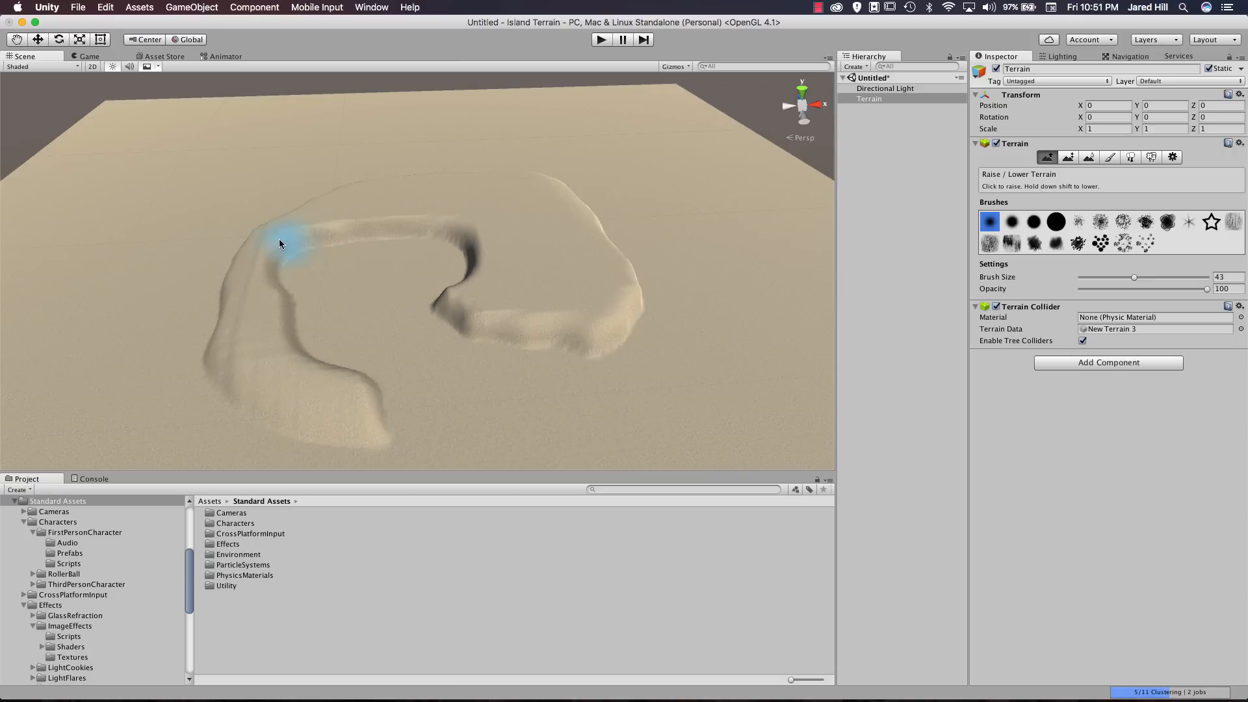
pyautogui.scroll(10, 279, 239)
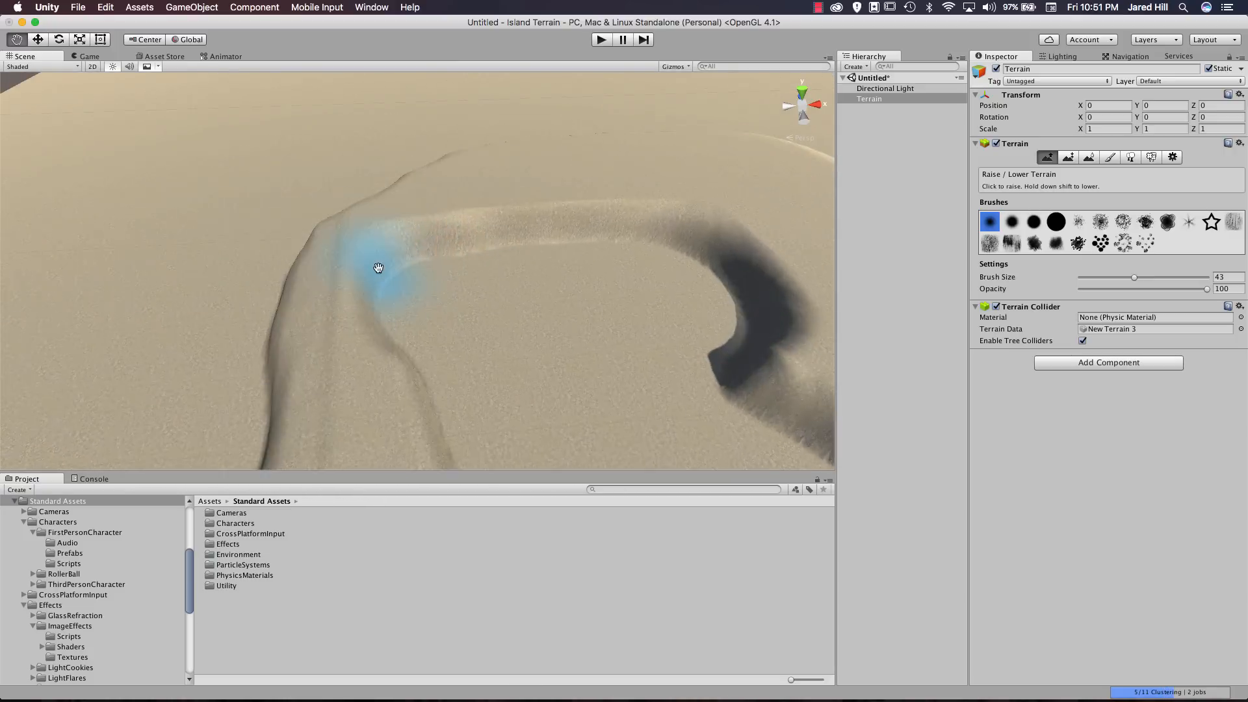
pyautogui.moveTo(378, 268); pyautogui.dragTo(384, 283, button='middle')
pyautogui.moveTo(553, 280)
pyautogui.keyDown('alt'); pyautogui.mouseDown()
pyautogui.moveTo(463, 296)
pyautogui.moveTo(413, 242)
pyautogui.moveTo(453, 284)
pyautogui.moveTo(432, 268)
pyautogui.moveTo(599, 208)
pyautogui.mouseUp(); pyautogui.keyUp('alt')
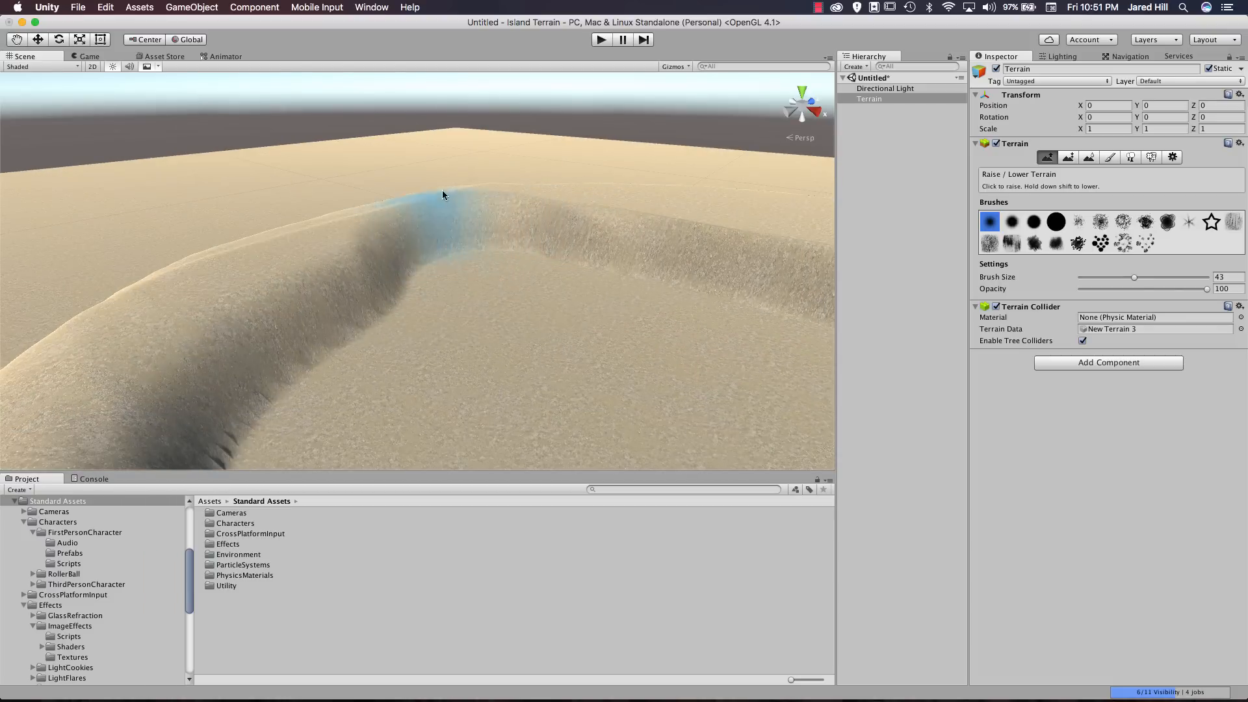
pyautogui.keyDown('alt'); pyautogui.moveTo(430, 198); pyautogui.dragTo(451, 323); pyautogui.keyUp('alt')
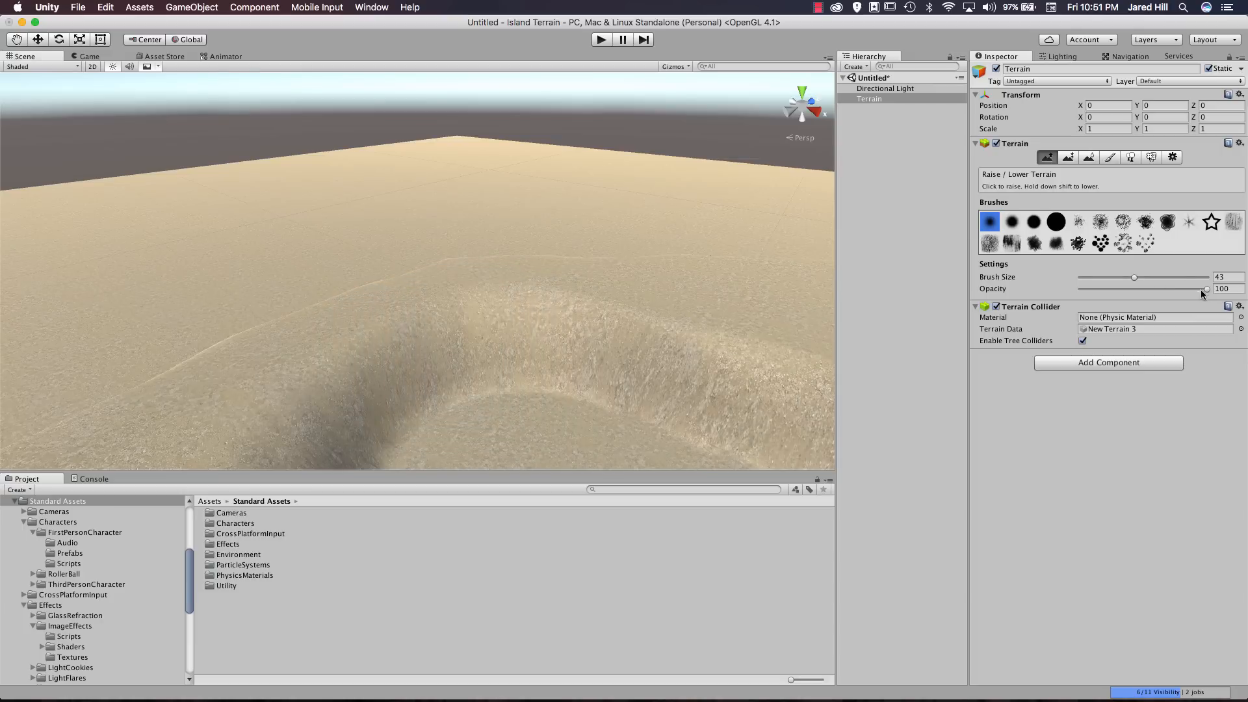
pyautogui.moveTo(1199, 290); pyautogui.dragTo(1113, 290)
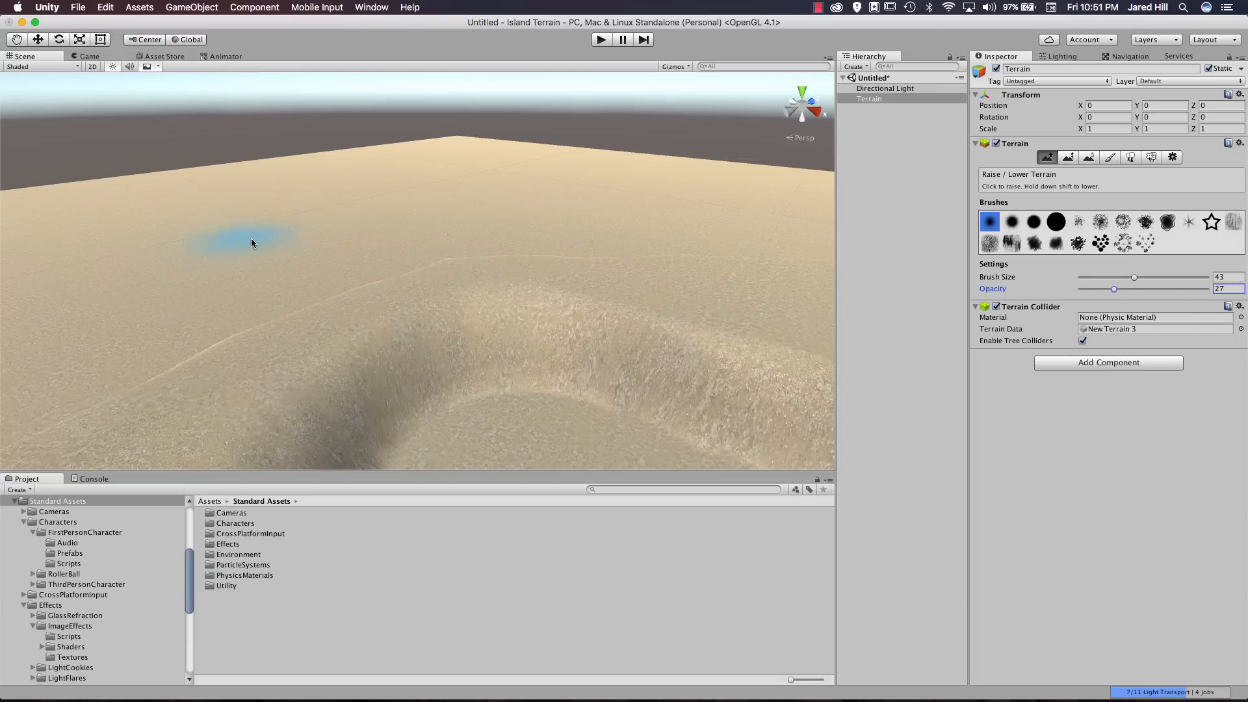
pyautogui.moveTo(255, 239); pyautogui.dragTo(229, 260)
pyautogui.press('super+z')
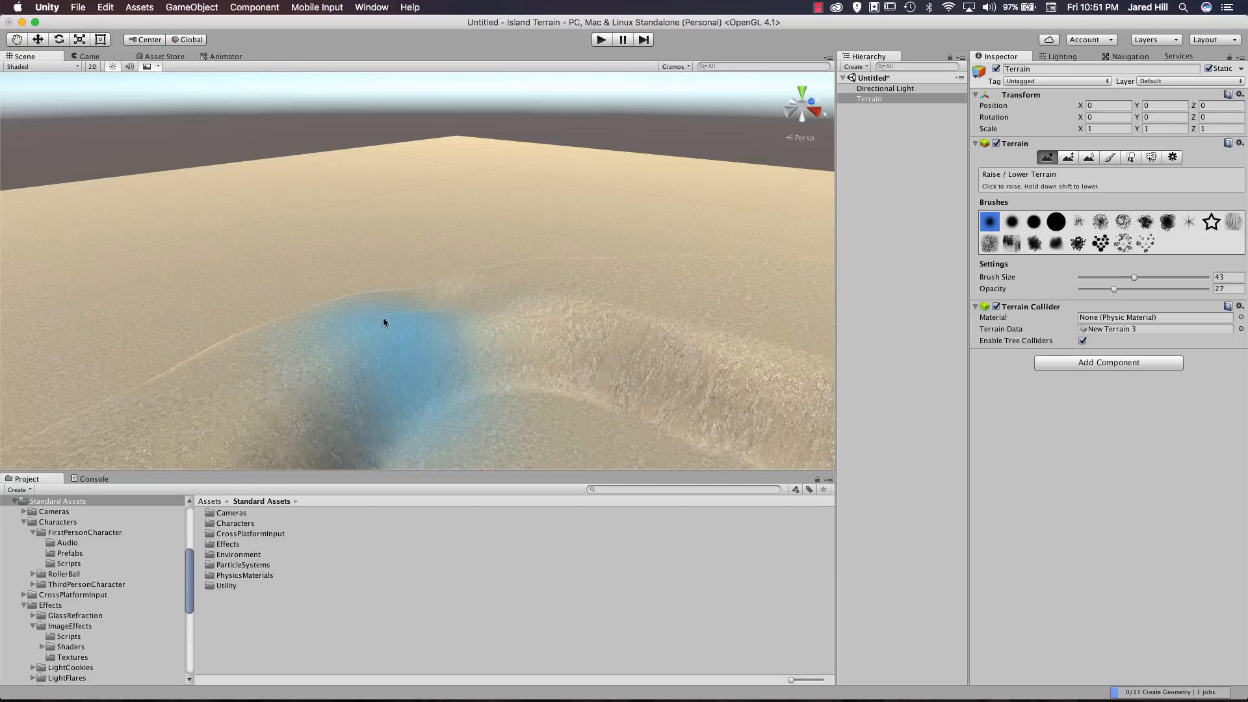
# Examine the shape of the island and its bay at a low angle and from the top view.
pyautogui.scroll(-3, 384, 319)
pyautogui.moveTo(364, 300); pyautogui.dragTo(302, 238, button='middle')
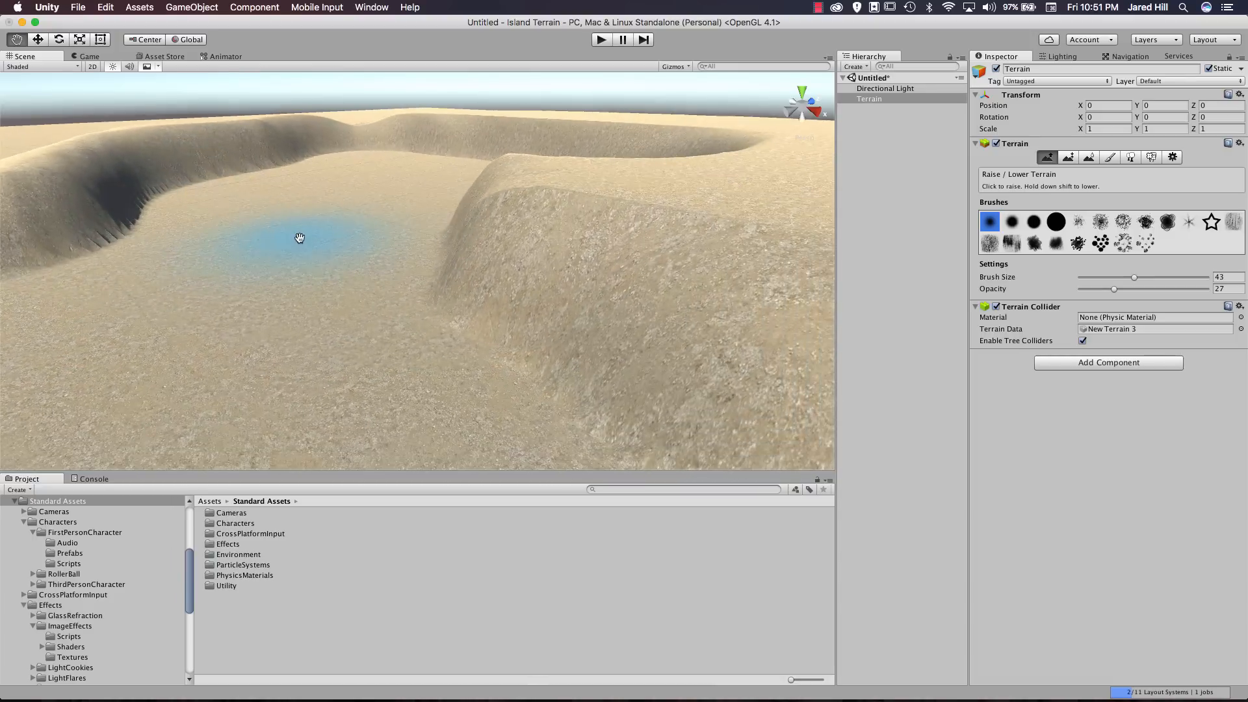
pyautogui.scroll(-8, 322, 290)
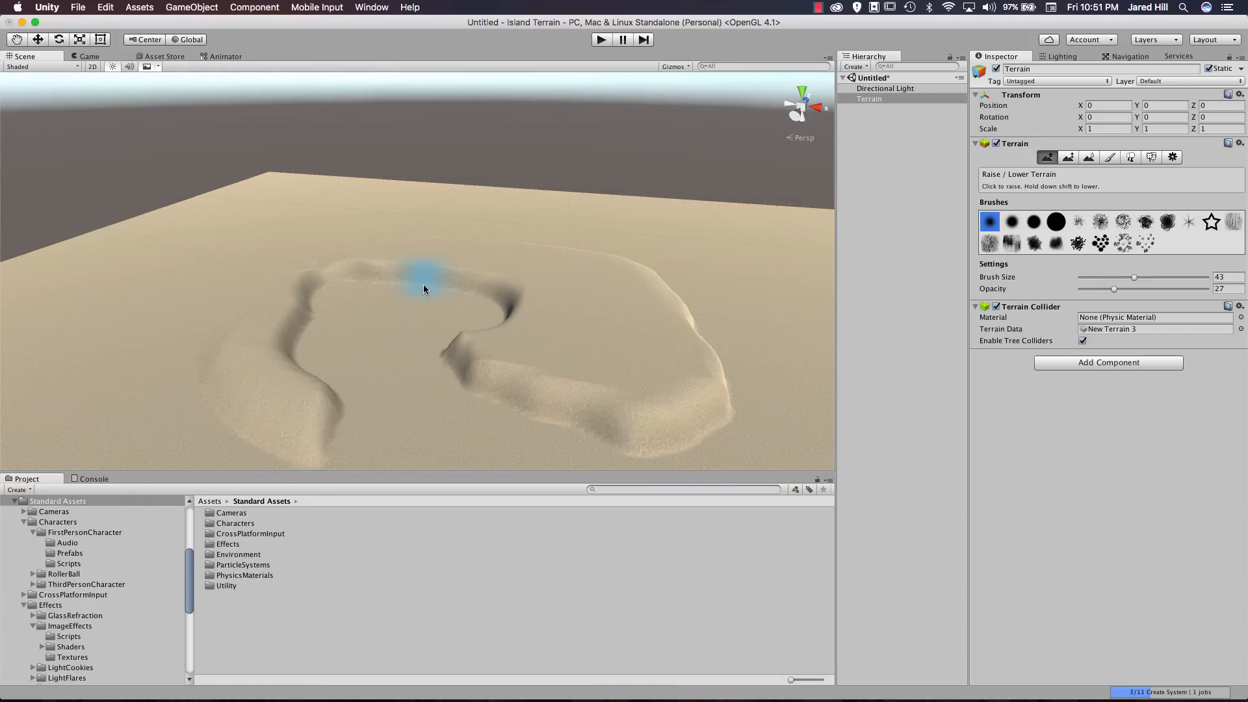
pyautogui.scroll(-3, 410, 284)
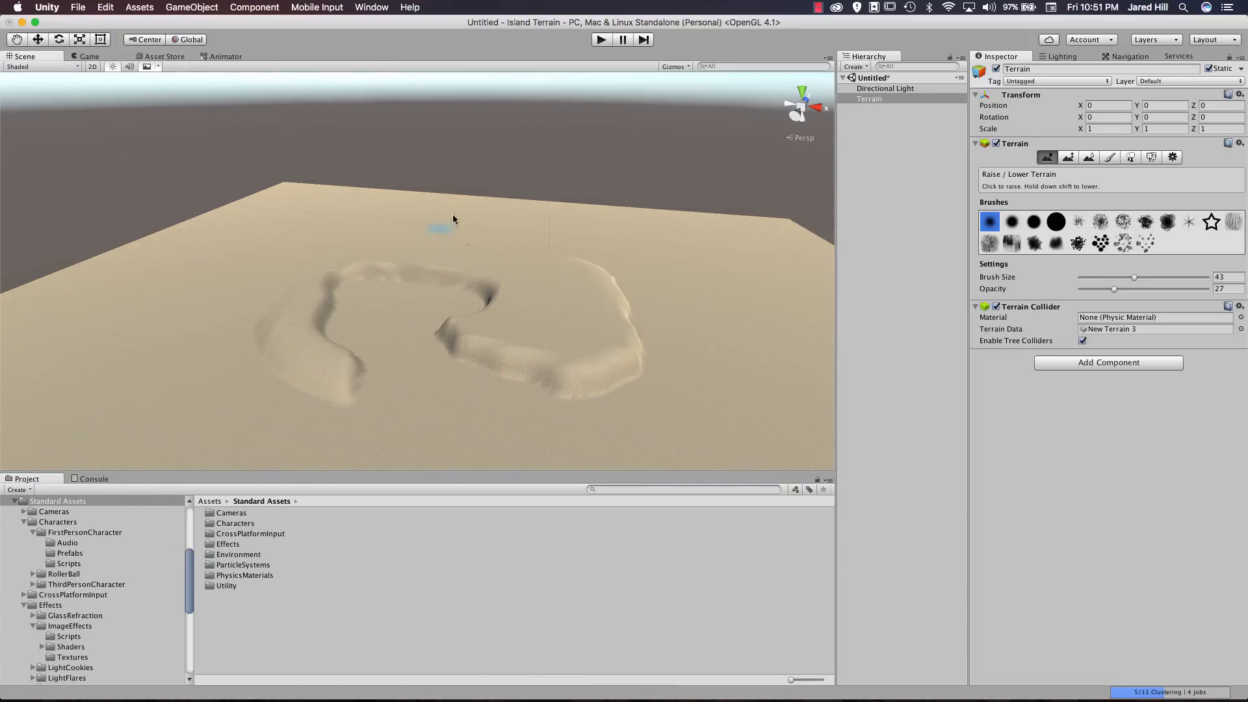
pyautogui.click(803, 90)
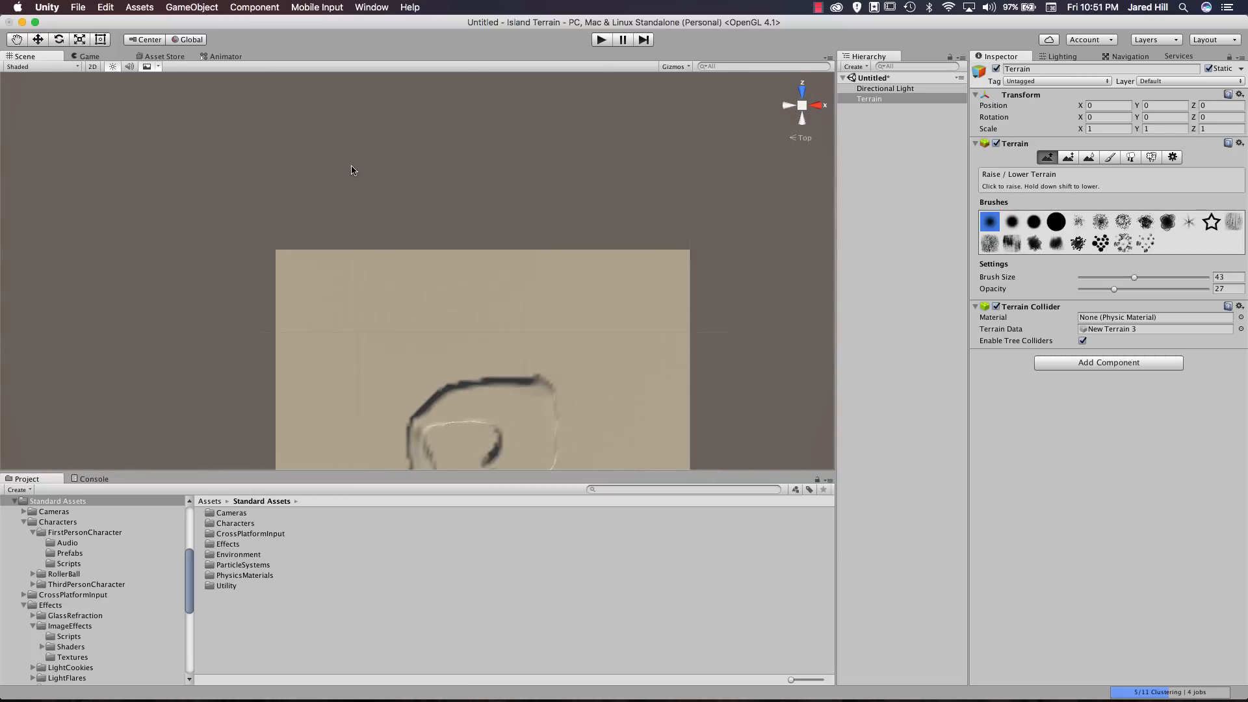
pyautogui.scroll(10, 446, 370)
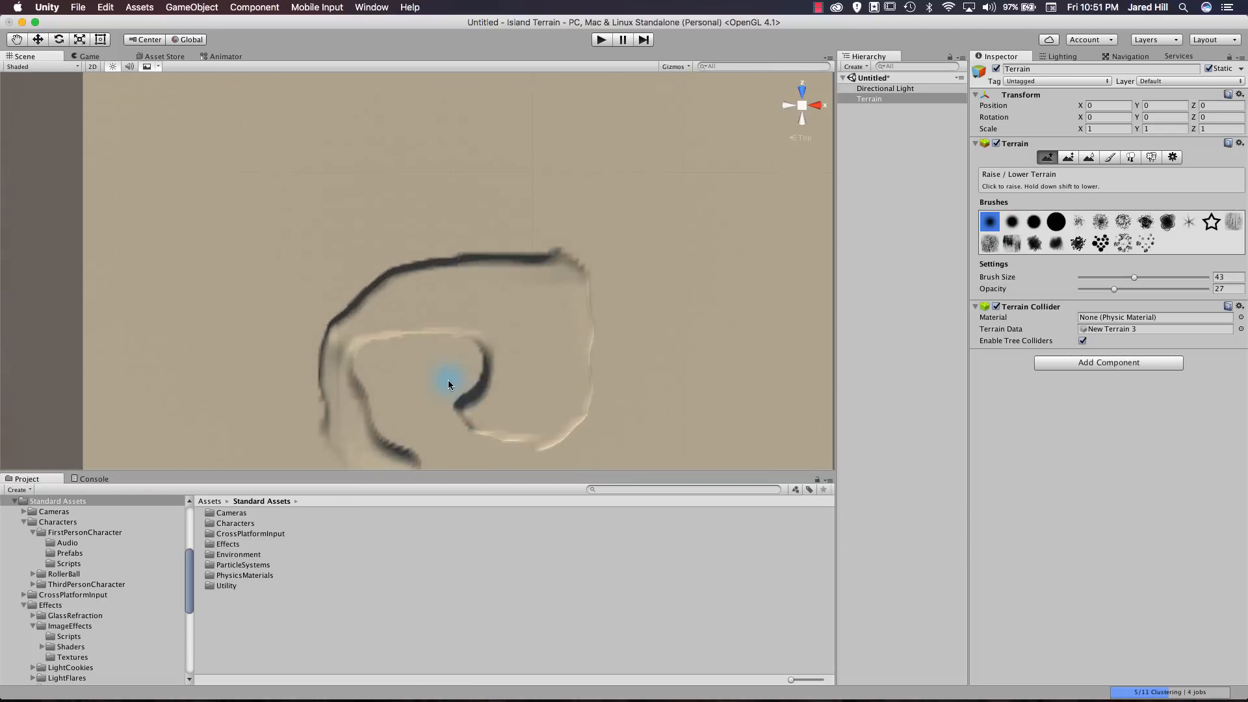
pyautogui.scroll(-2, 423, 260)
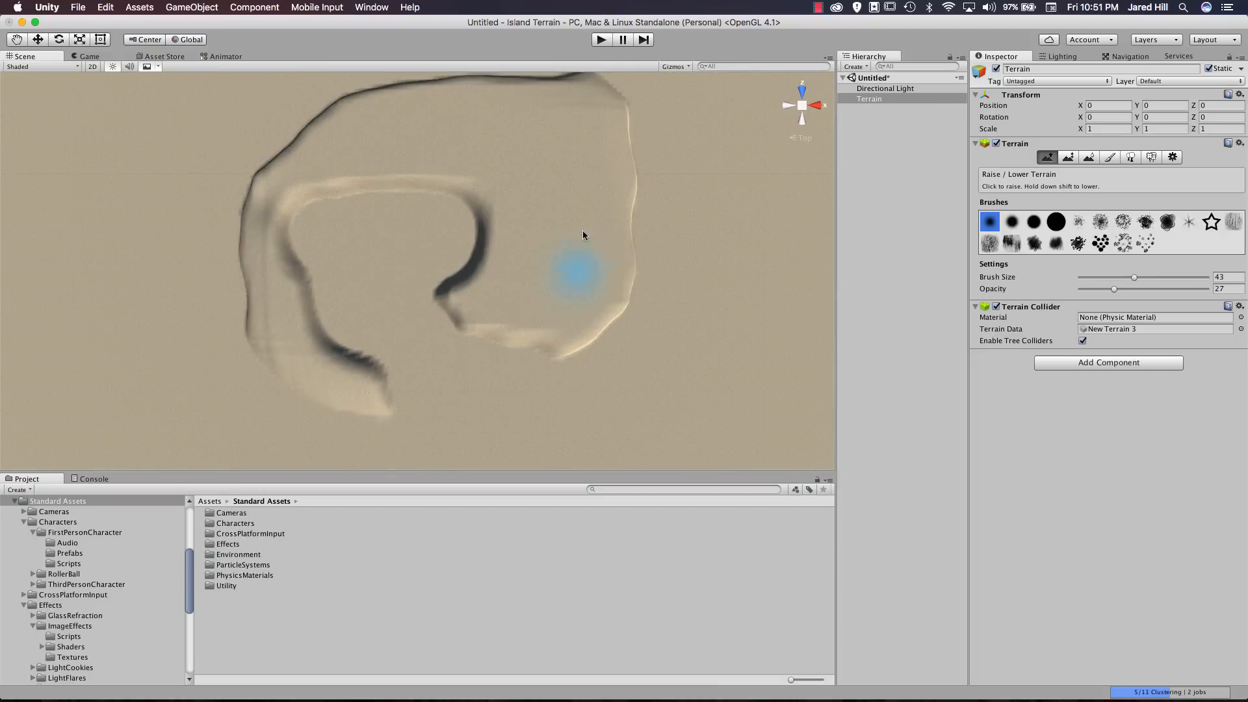
pyautogui.moveTo(550, 268); pyautogui.dragTo(548, 286, button='middle')
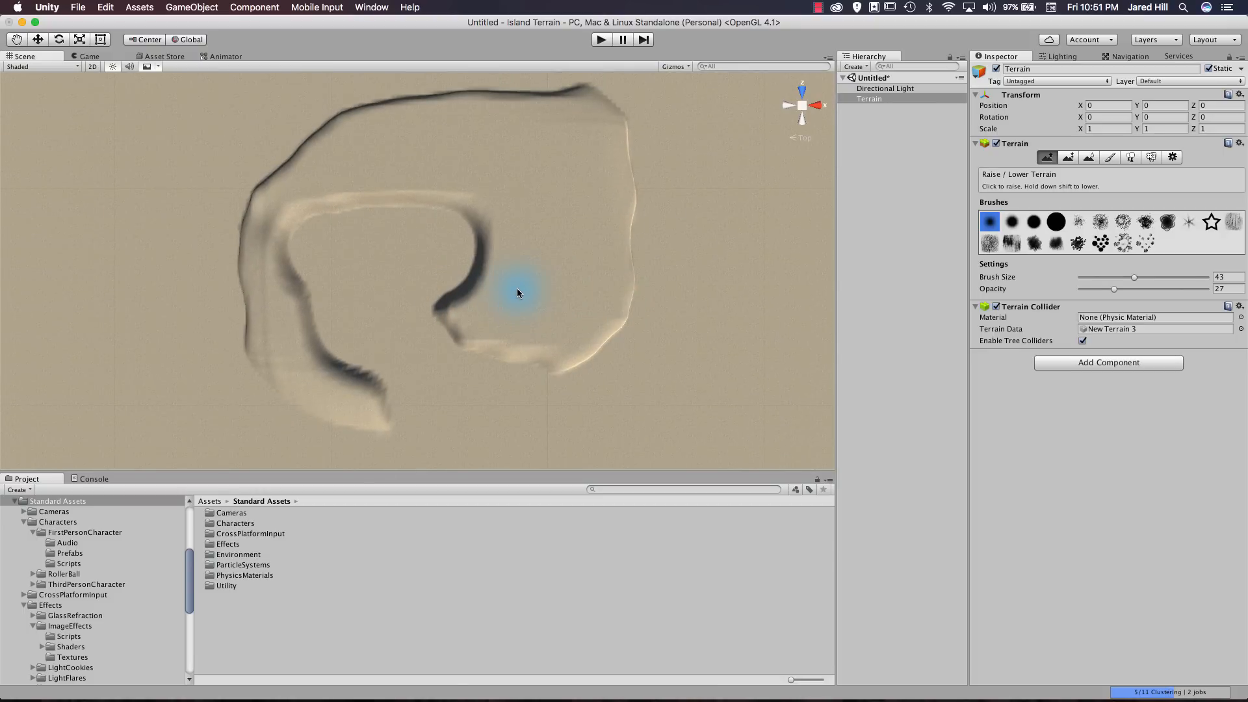
pyautogui.scroll(-2, 521, 301)
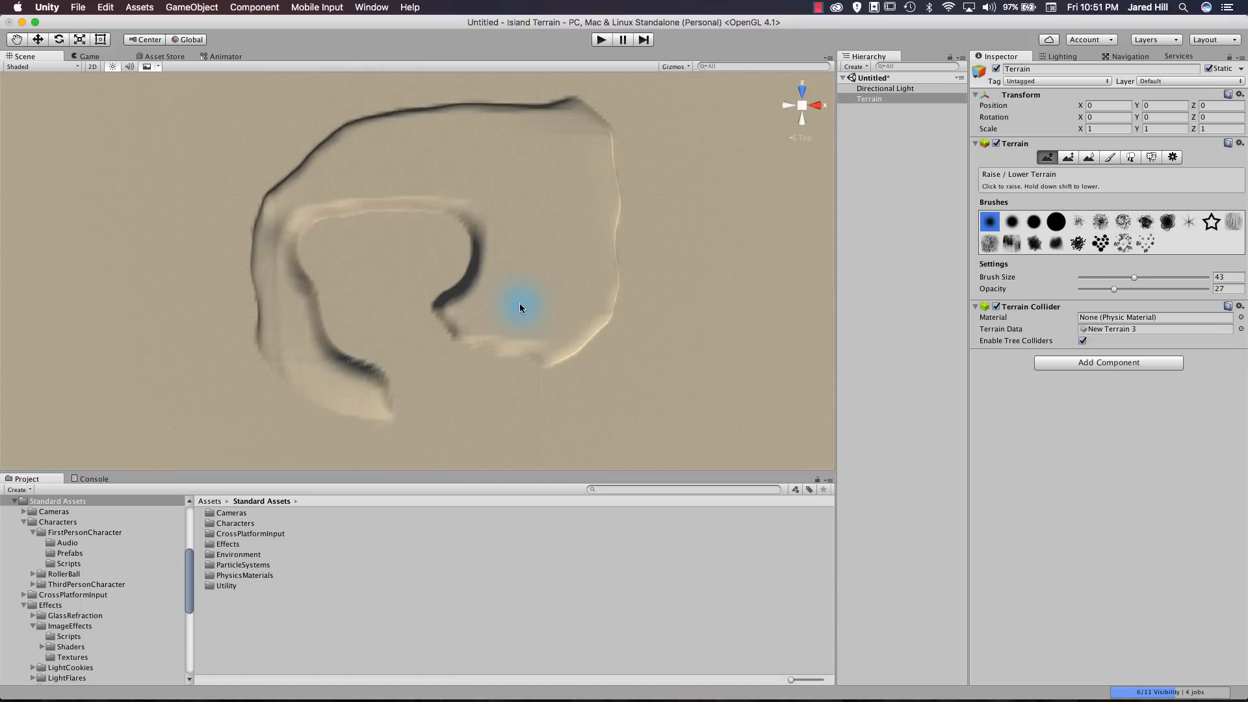
pyautogui.scroll(-2, 520, 286)
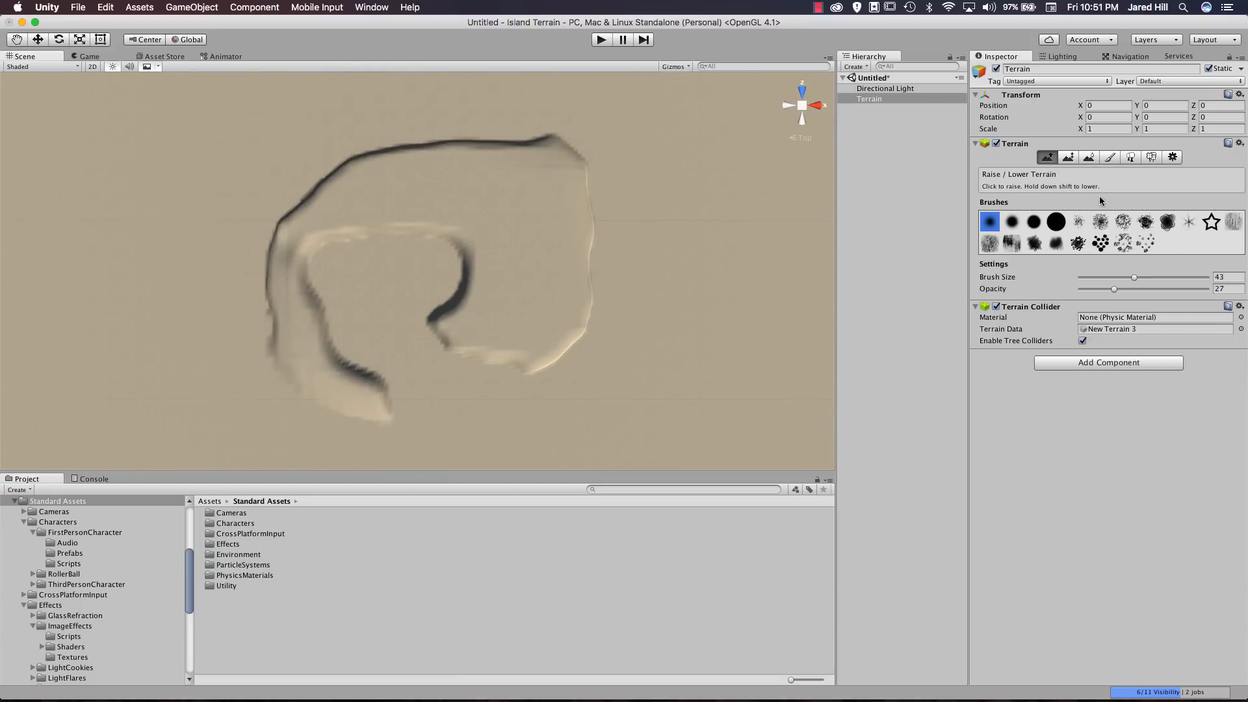
# Paint a shelf at height 8 around the island's near side and both flanks using Paint Height, brush size 69 and opacity 100.
pyautogui.click(1074, 159)
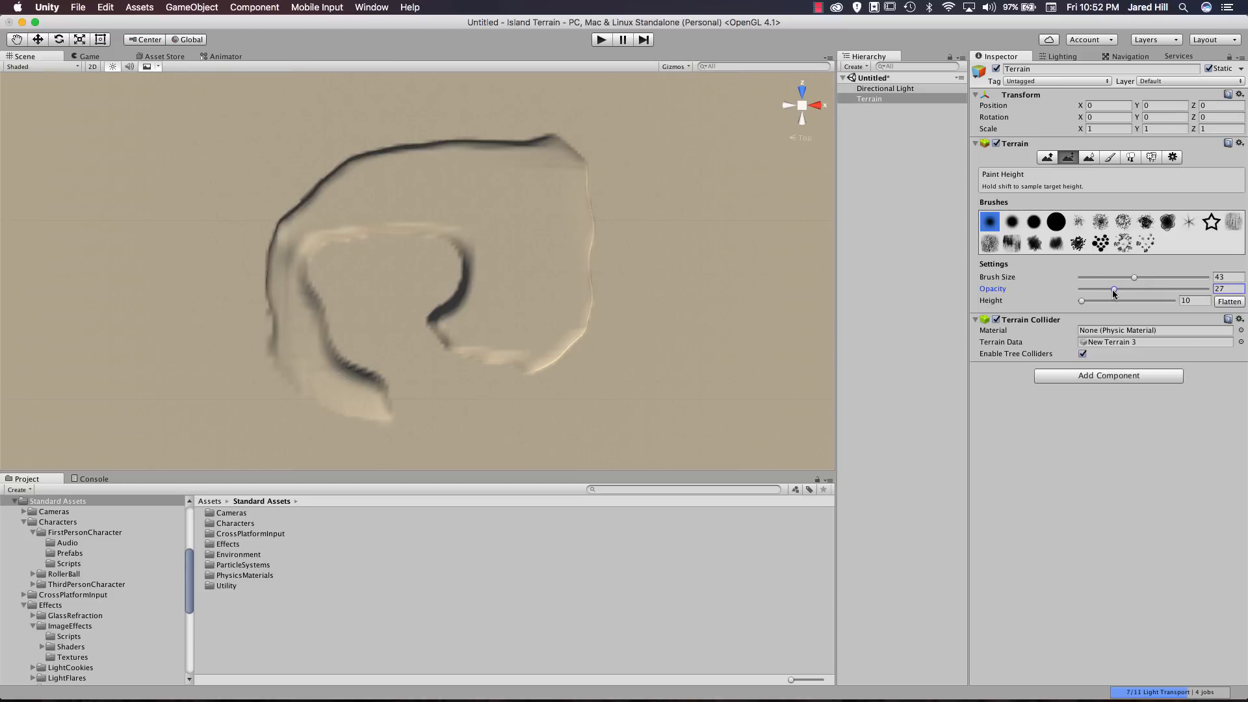
pyautogui.moveTo(1113, 290); pyautogui.dragTo(1208, 290)
pyautogui.moveTo(1135, 277); pyautogui.dragTo(1122, 275)
pyautogui.click(1191, 300)
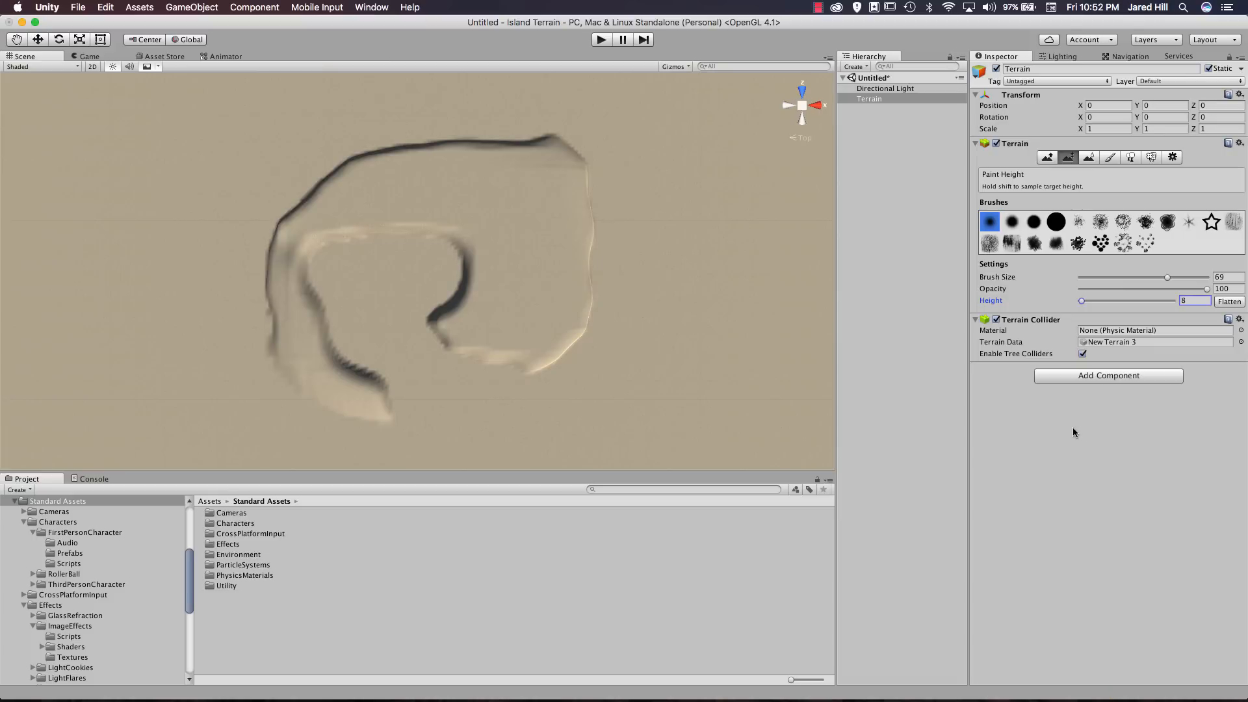
pyautogui.moveTo(439, 379); pyautogui.dragTo(441, 306, button='middle')
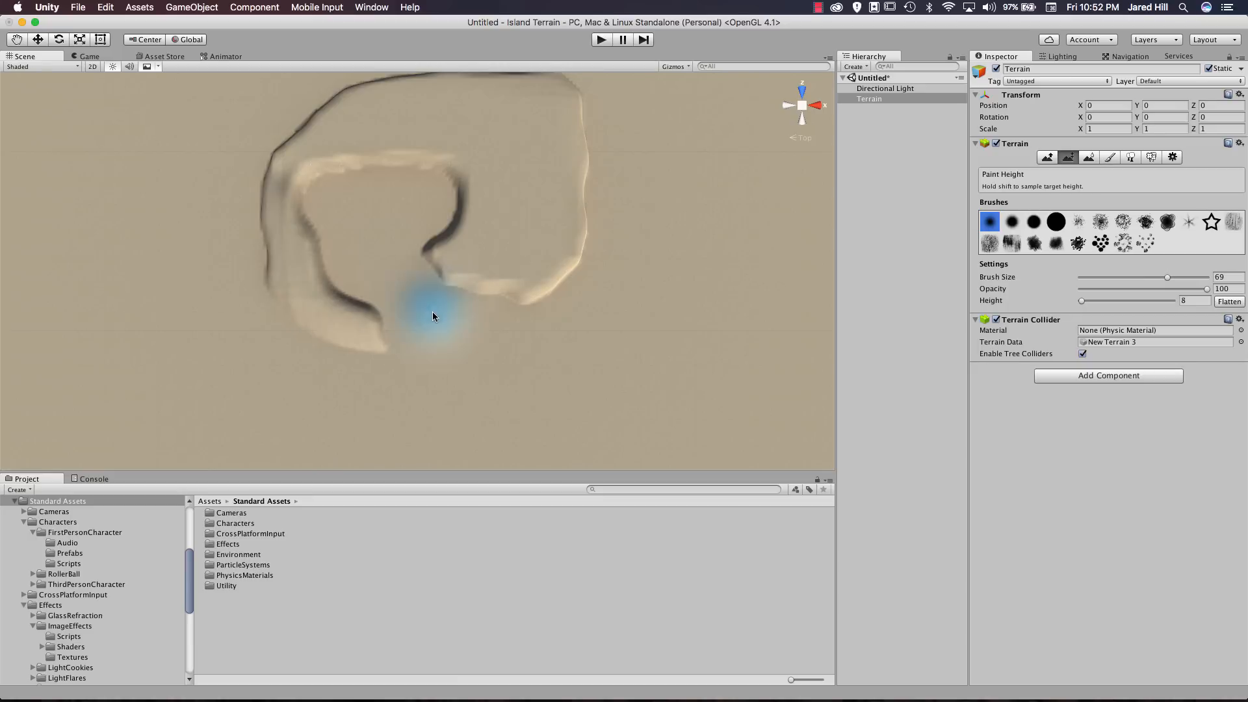
pyautogui.click(432, 312)
pyautogui.press('super+z')
pyautogui.click(450, 339)
pyautogui.moveTo(450, 339)
pyautogui.mouseDown()
pyautogui.moveTo(552, 350)
pyautogui.moveTo(598, 325)
pyautogui.moveTo(619, 297)
pyautogui.moveTo(647, 186)
pyautogui.moveTo(636, 107)
pyautogui.moveTo(656, 187)
pyautogui.moveTo(615, 338)
pyautogui.mouseUp()
pyautogui.moveTo(503, 414); pyautogui.dragTo(573, 374, button='middle')
pyautogui.moveTo(458, 380)
pyautogui.mouseDown()
pyautogui.moveTo(342, 348)
pyautogui.moveTo(293, 298)
pyautogui.moveTo(356, 343)
pyautogui.moveTo(301, 306)
pyautogui.moveTo(275, 217)
pyautogui.moveTo(277, 262)
pyautogui.moveTo(341, 262)
pyautogui.mouseUp()
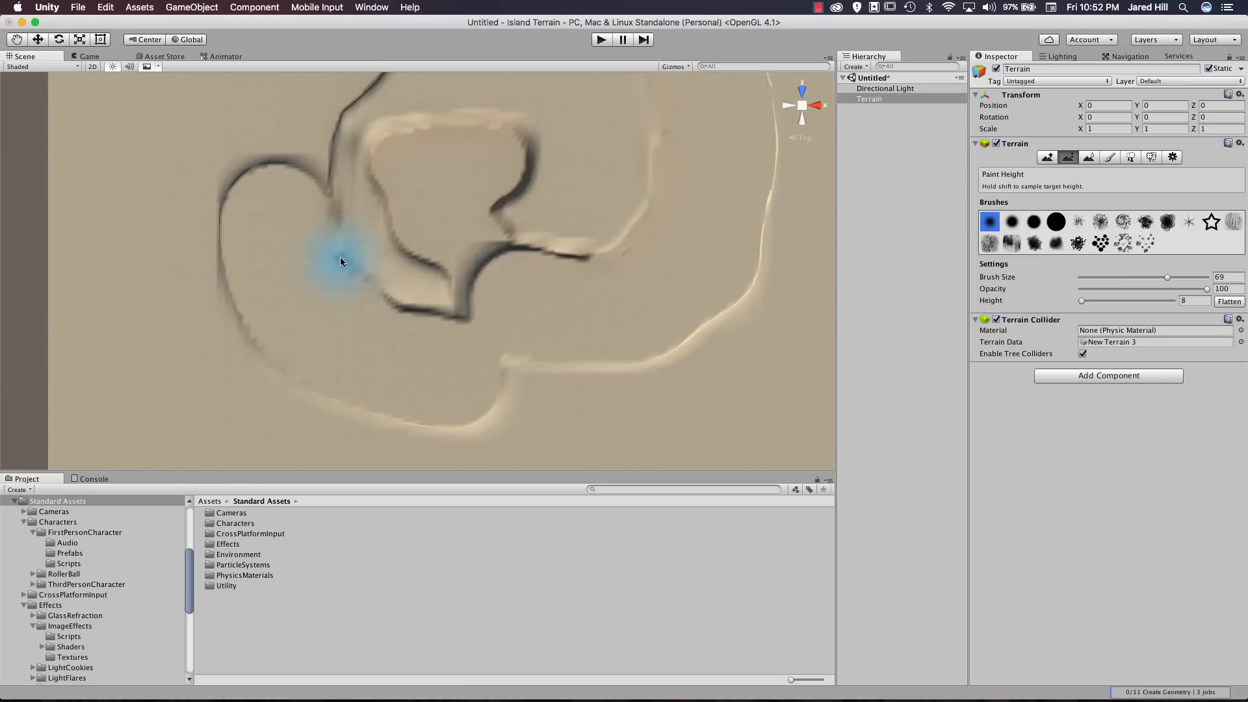
# Extend the height 8 shelf around the island's far side to close the ring.
pyautogui.moveTo(346, 309); pyautogui.dragTo(372, 393, button='middle')
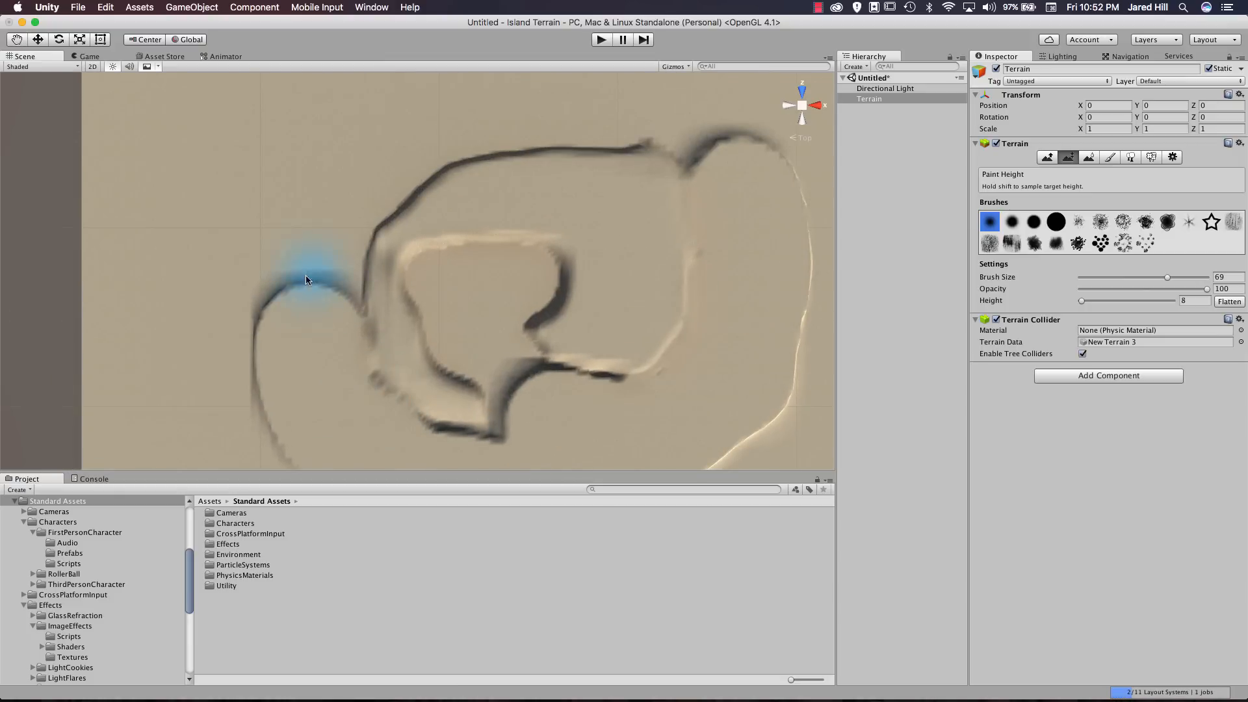
pyautogui.moveTo(306, 276)
pyautogui.mouseDown()
pyautogui.moveTo(312, 249)
pyautogui.moveTo(306, 327)
pyautogui.moveTo(327, 193)
pyautogui.moveTo(384, 134)
pyautogui.moveTo(362, 172)
pyautogui.moveTo(329, 189)
pyautogui.moveTo(481, 94)
pyautogui.moveTo(458, 114)
pyautogui.moveTo(613, 80)
pyautogui.moveTo(625, 96)
pyautogui.moveTo(671, 92)
pyautogui.mouseUp()
pyautogui.moveTo(588, 257); pyautogui.dragTo(443, 255, button='middle')
pyautogui.moveTo(560, 101); pyautogui.dragTo(576, 130)
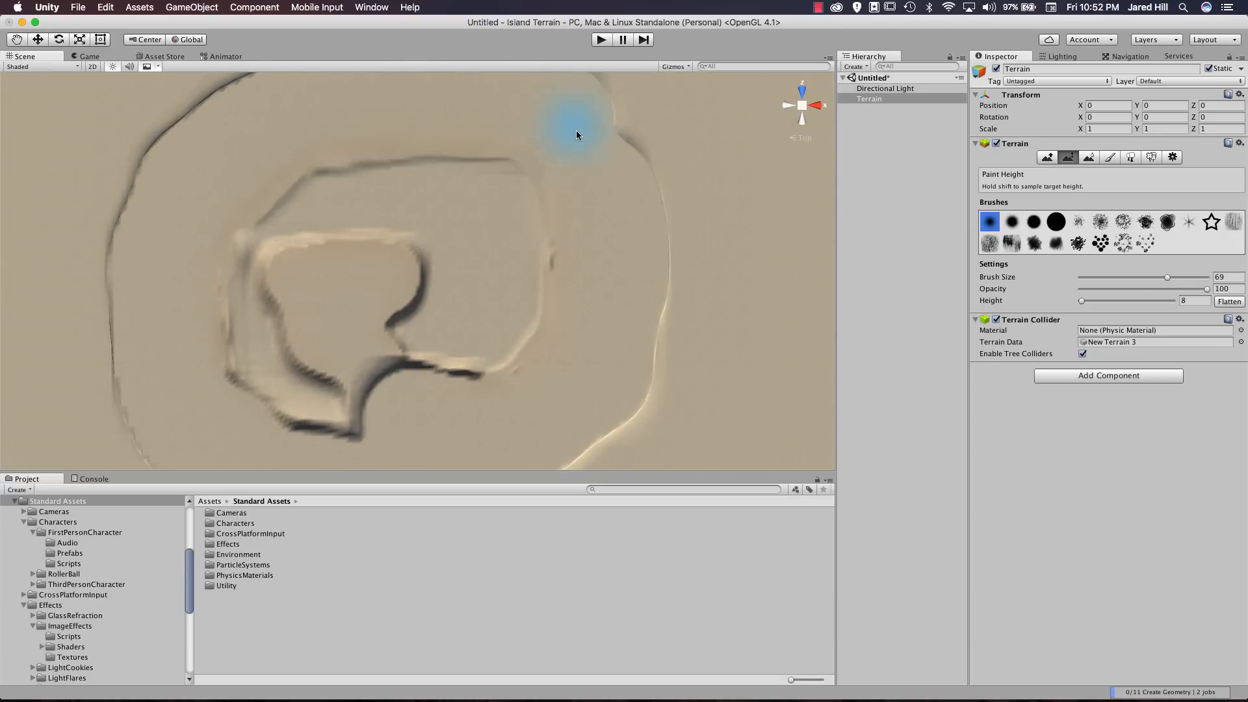
# Set the Paint Height value to 6 and paint a second, outer shelf all around the edge of the first one.
pyautogui.moveTo(602, 312)
pyautogui.keyDown('alt'); pyautogui.mouseDown()
pyautogui.moveTo(507, 388)
pyautogui.moveTo(567, 397)
pyautogui.moveTo(488, 357)
pyautogui.moveTo(471, 173)
pyautogui.moveTo(480, 212)
pyautogui.moveTo(446, 279)
pyautogui.moveTo(392, 246)
pyautogui.mouseUp(); pyautogui.keyUp('alt')
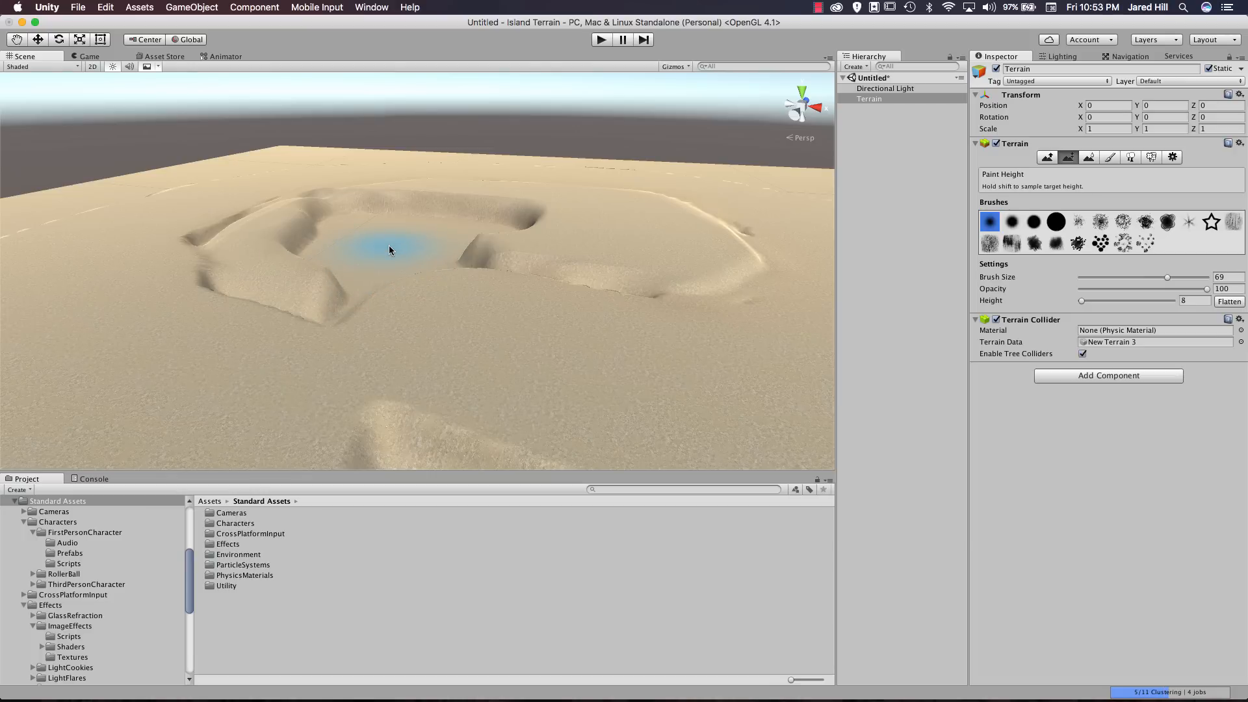
pyautogui.scroll(-5, 388, 250)
pyautogui.keyDown('alt'); pyautogui.moveTo(414, 300); pyautogui.dragTo(628, 349); pyautogui.keyUp('alt')
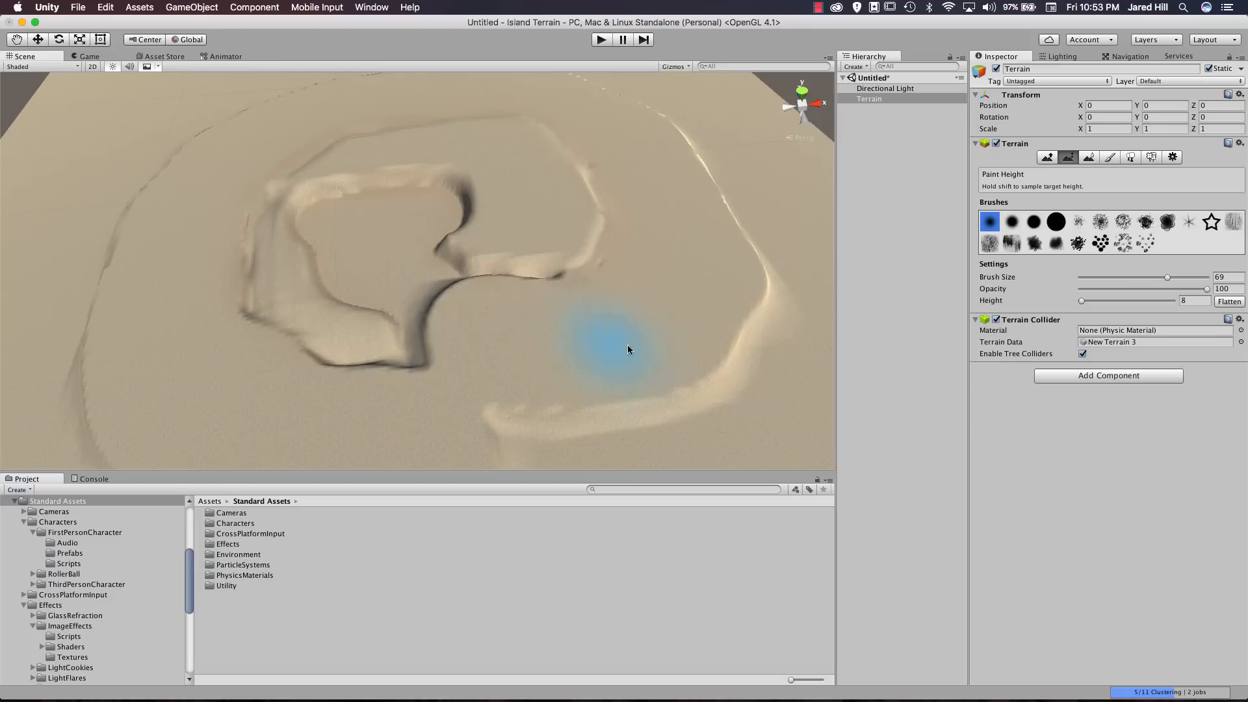
pyautogui.click(1200, 301)
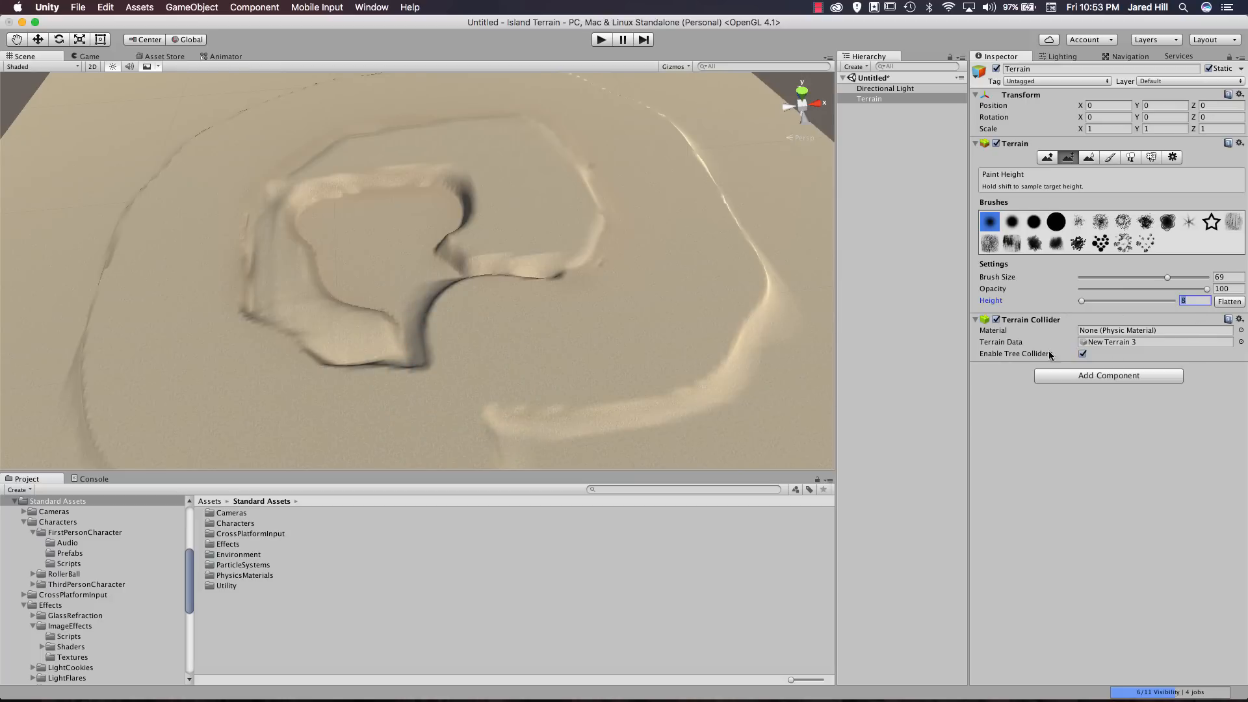
pyautogui.write('6')
pyautogui.scroll(-10, 494, 273)
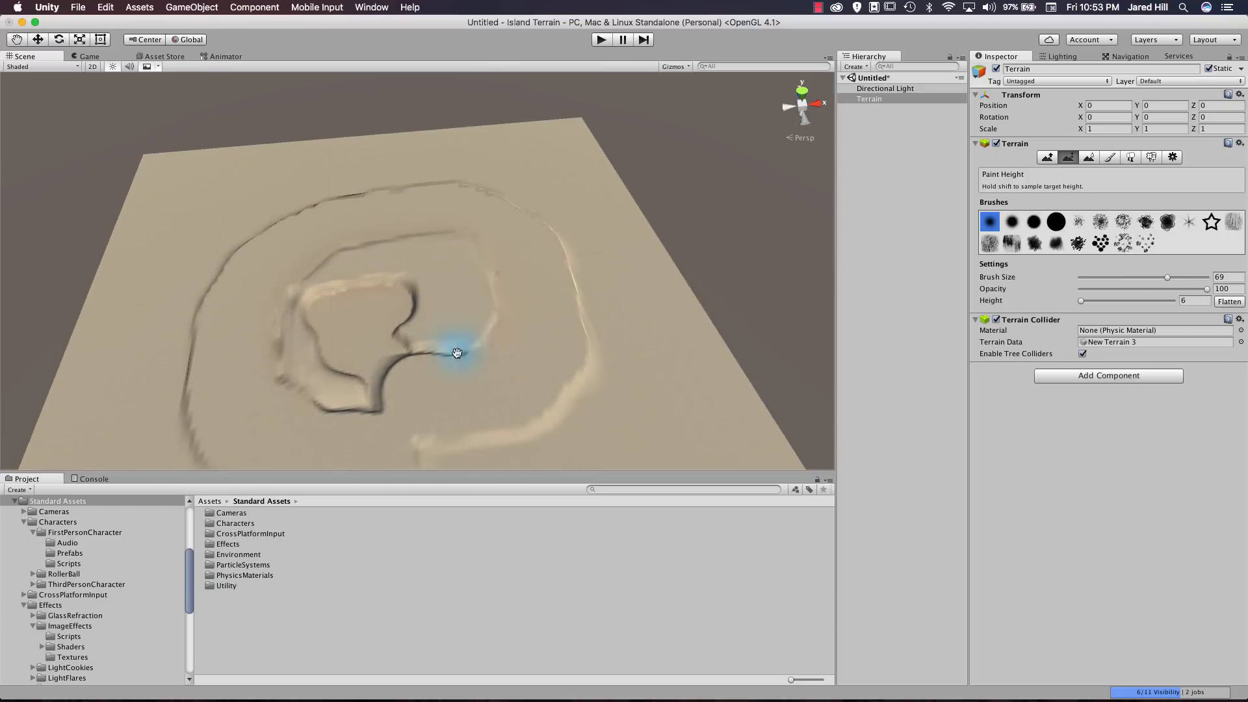
pyautogui.moveTo(457, 353); pyautogui.dragTo(459, 320, button='middle')
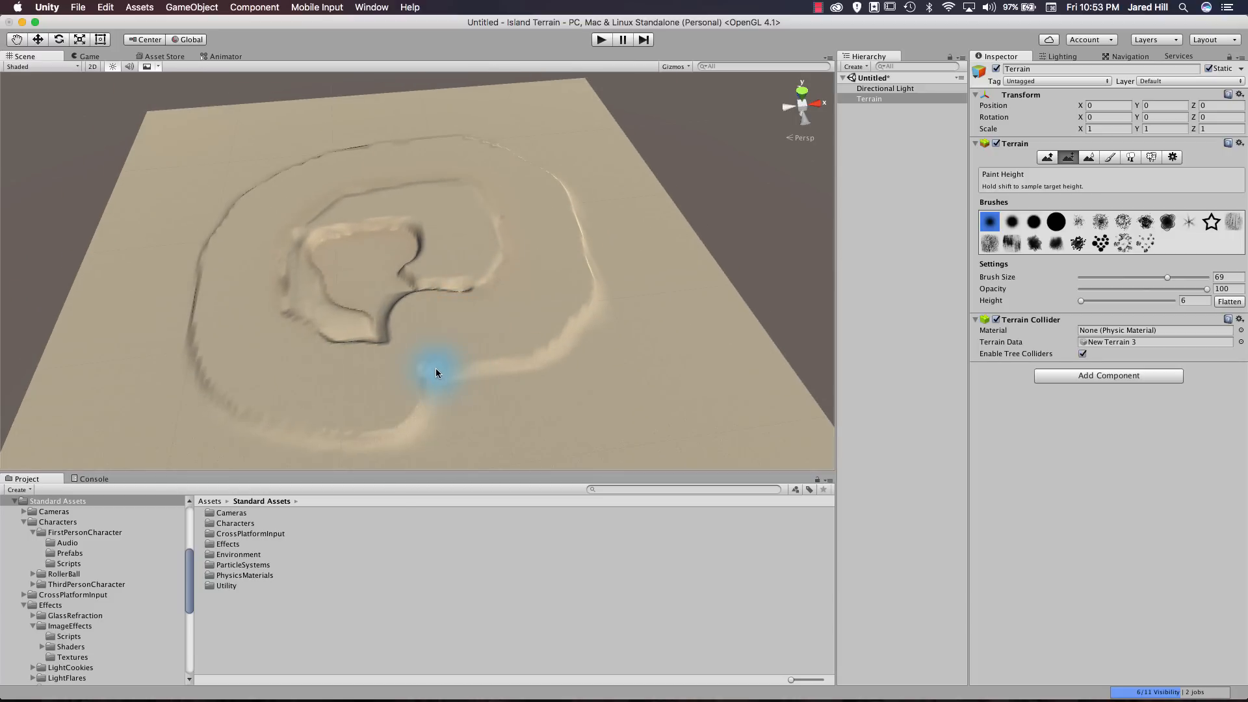
pyautogui.moveTo(436, 368)
pyautogui.mouseDown()
pyautogui.moveTo(518, 357)
pyautogui.moveTo(567, 313)
pyautogui.moveTo(586, 247)
pyautogui.mouseUp()
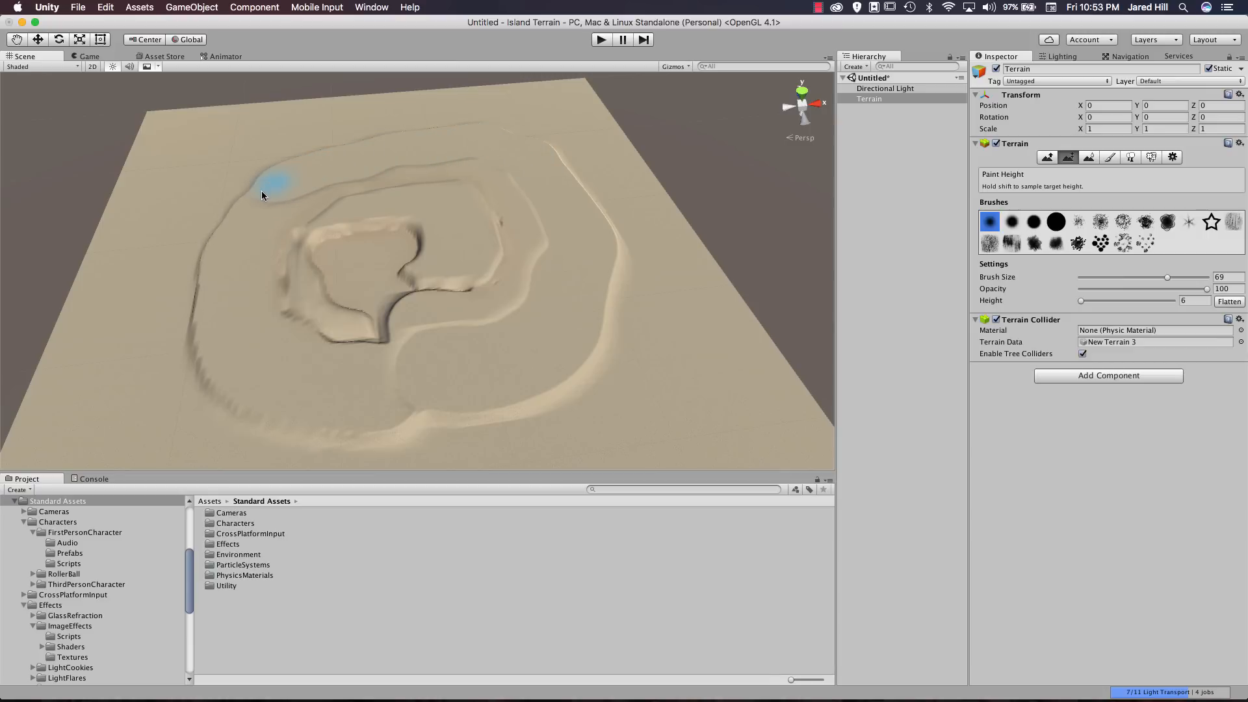
pyautogui.moveTo(235, 231); pyautogui.dragTo(210, 284)
pyautogui.moveTo(208, 340)
pyautogui.mouseDown()
pyautogui.moveTo(233, 386)
pyautogui.moveTo(268, 409)
pyautogui.moveTo(401, 434)
pyautogui.mouseUp()
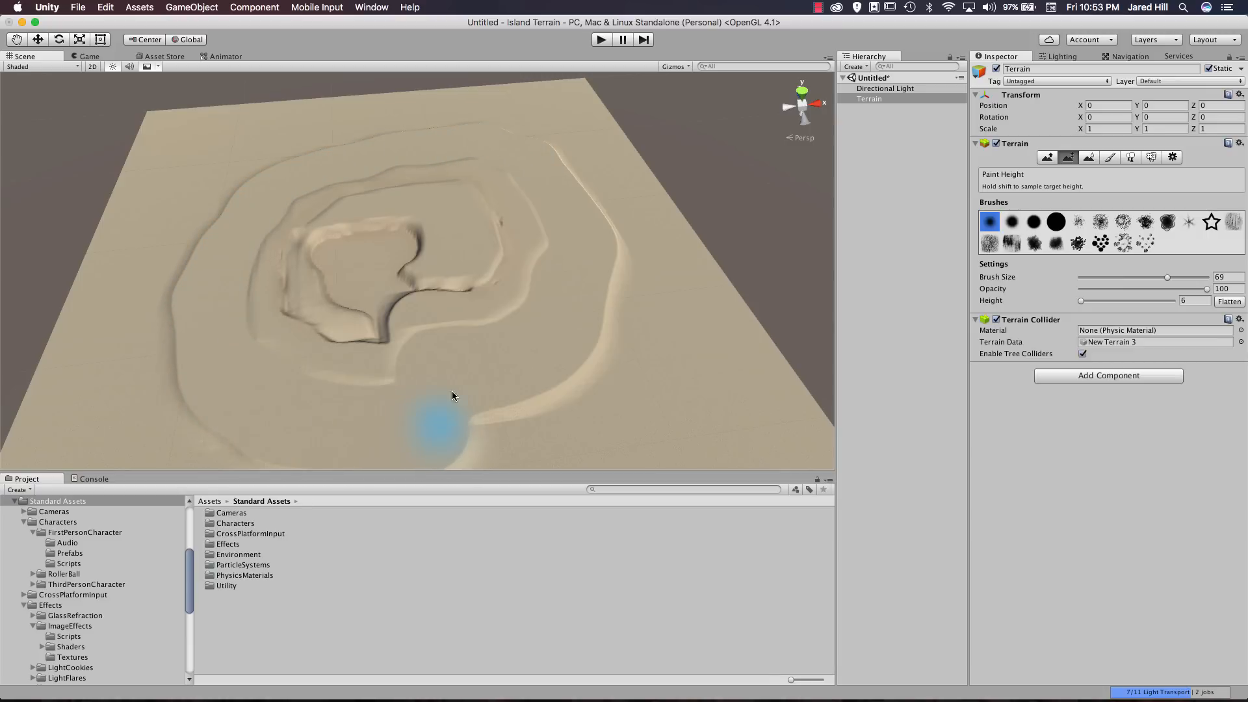
# Reduce the Paint Height brush size to 36 and carve a channel at height 6 through the island's near side into the bay.
pyautogui.scroll(5, 447, 338)
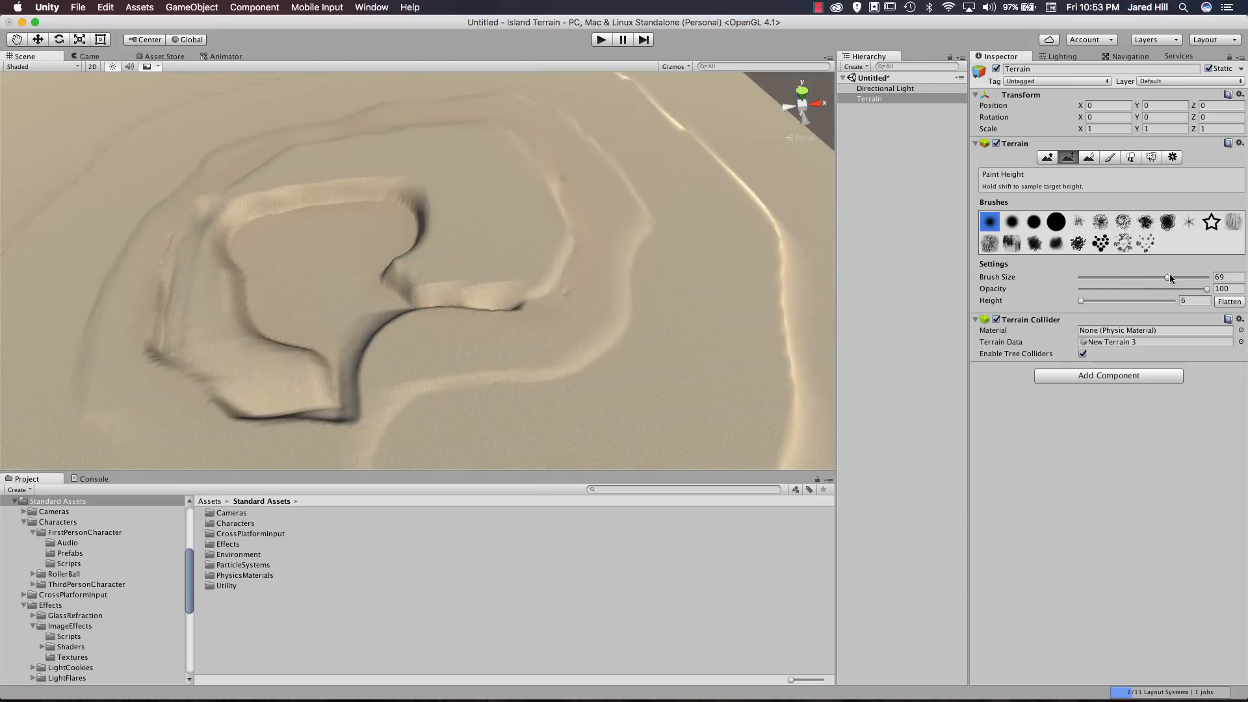
pyautogui.moveTo(1168, 277); pyautogui.dragTo(1125, 277)
pyautogui.scroll(3, 421, 363)
pyautogui.moveTo(390, 394); pyautogui.dragTo(404, 323, button='middle')
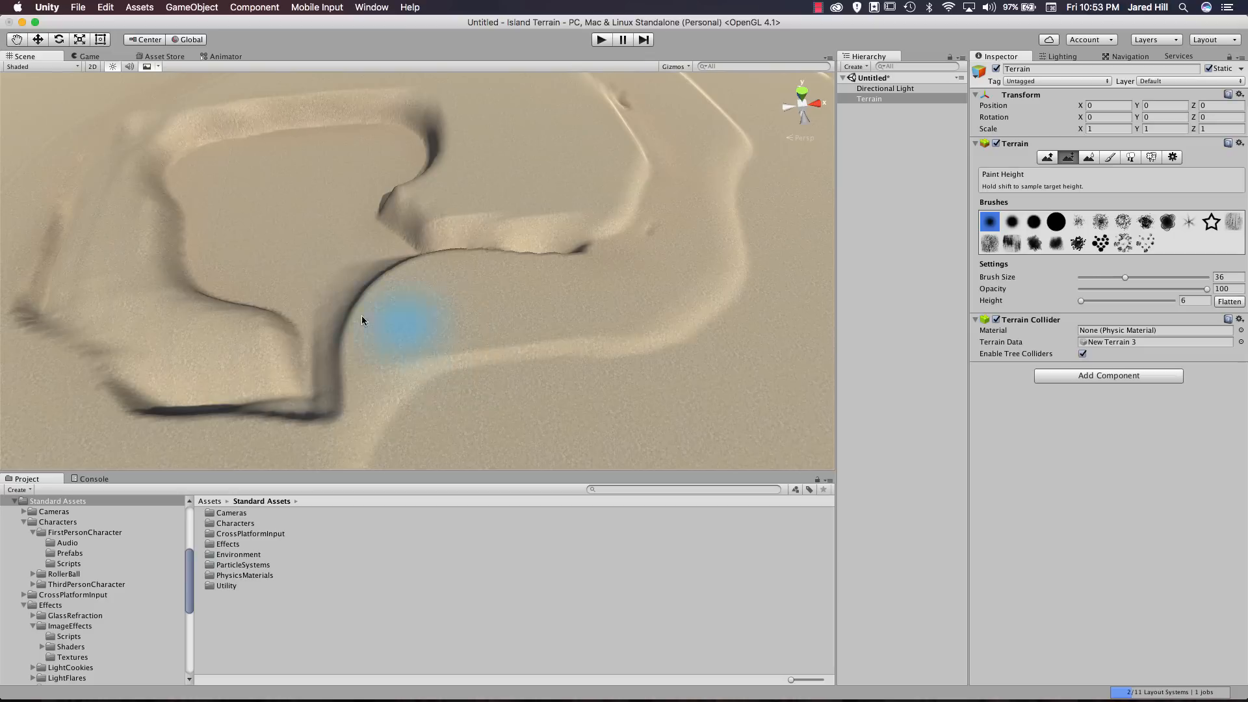
pyautogui.click(338, 300)
pyautogui.press('super+z')
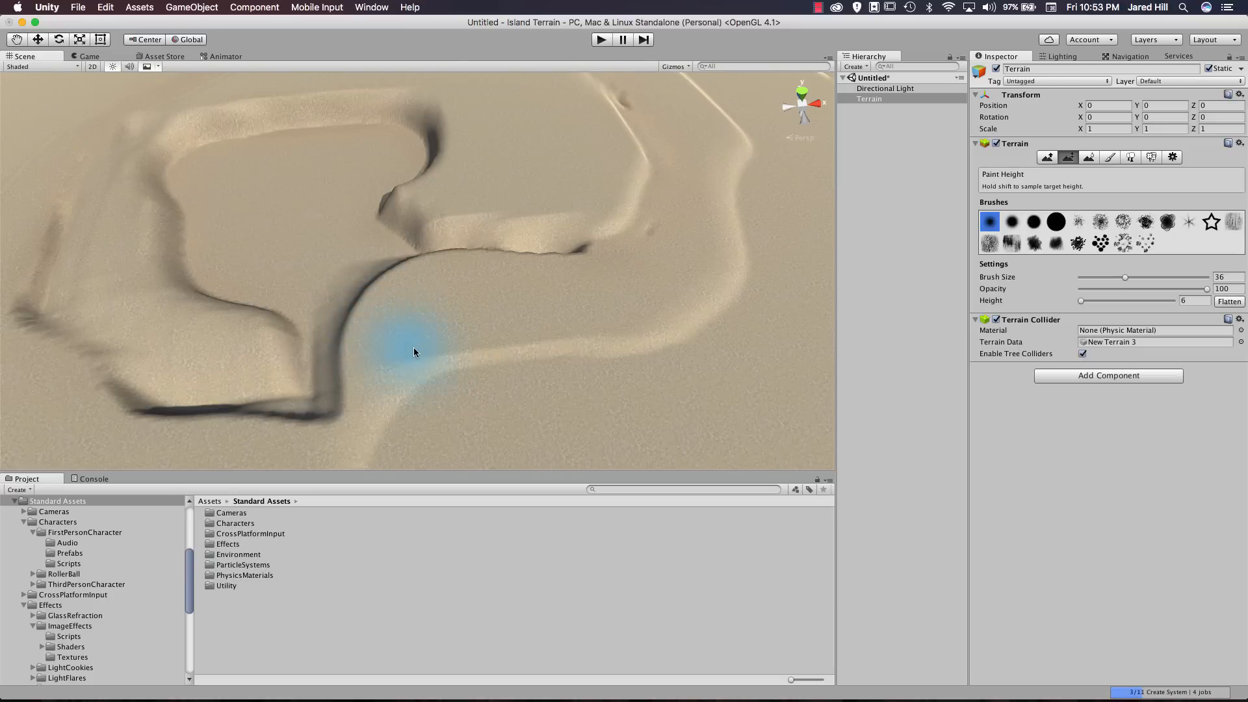
pyautogui.moveTo(412, 348)
pyautogui.mouseDown()
pyautogui.moveTo(374, 315)
pyautogui.moveTo(412, 321)
pyautogui.moveTo(377, 252)
pyautogui.moveTo(318, 271)
pyautogui.moveTo(333, 277)
pyautogui.mouseUp()
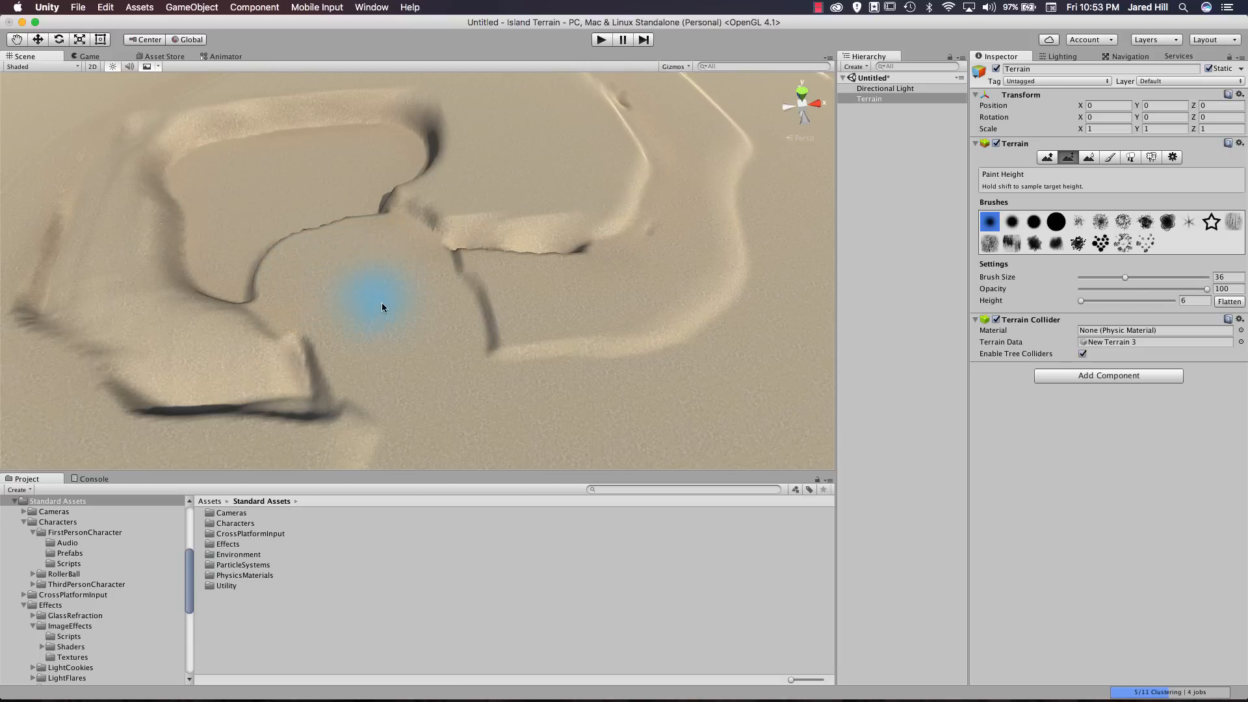
pyautogui.moveTo(394, 338)
pyautogui.mouseDown()
pyautogui.moveTo(365, 312)
pyautogui.moveTo(387, 345)
pyautogui.moveTo(365, 323)
pyautogui.mouseUp()
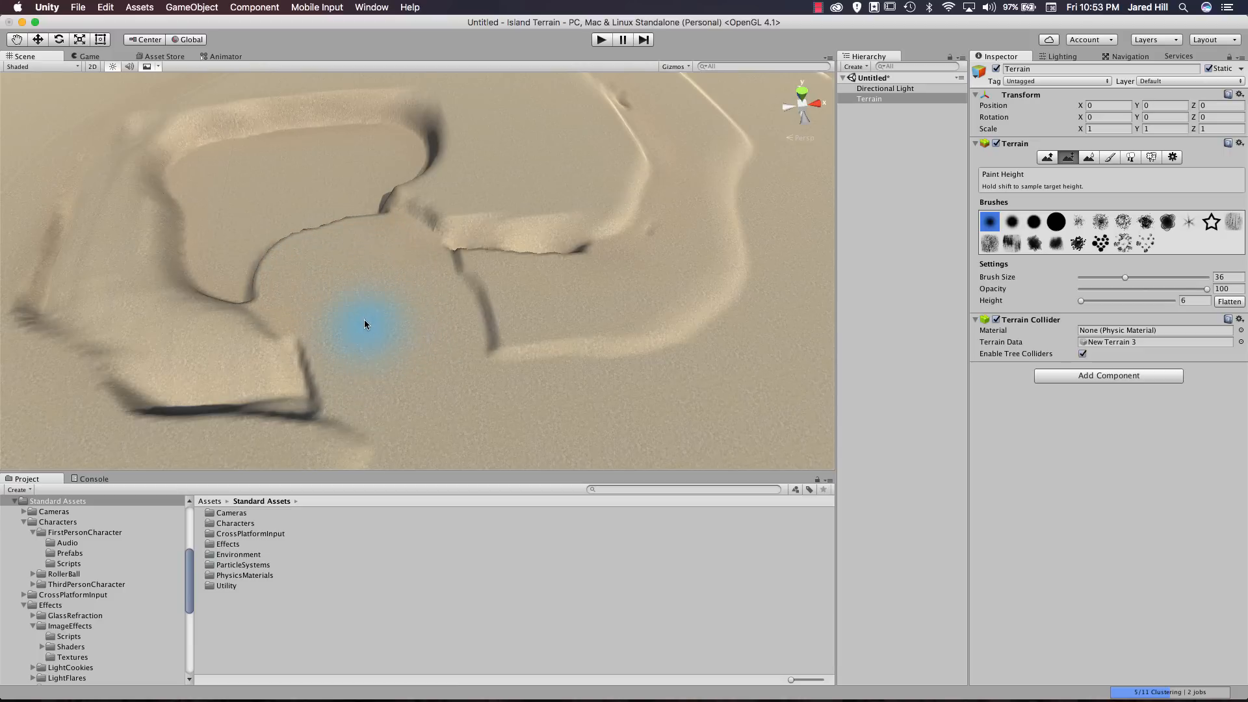
# Place the Water4Advanced prefab from Standard Assets > Environment > Water > Water4 > Prefabs onto the terrain.
pyautogui.scroll(-3, 374, 335)
pyautogui.moveTo(383, 348); pyautogui.dragTo(529, 318, button='right')
pyautogui.moveTo(529, 318); pyautogui.dragTo(624, 248, button='middle')
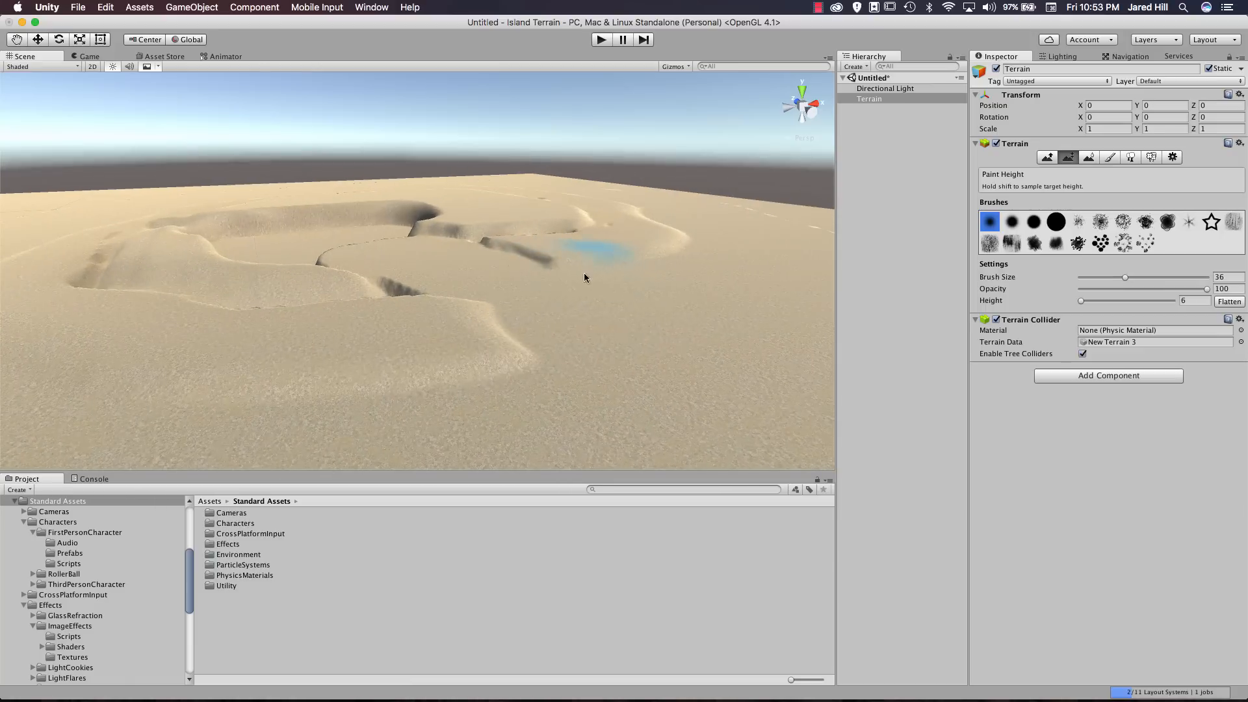
pyautogui.moveTo(362, 280); pyautogui.dragTo(336, 343, button='middle')
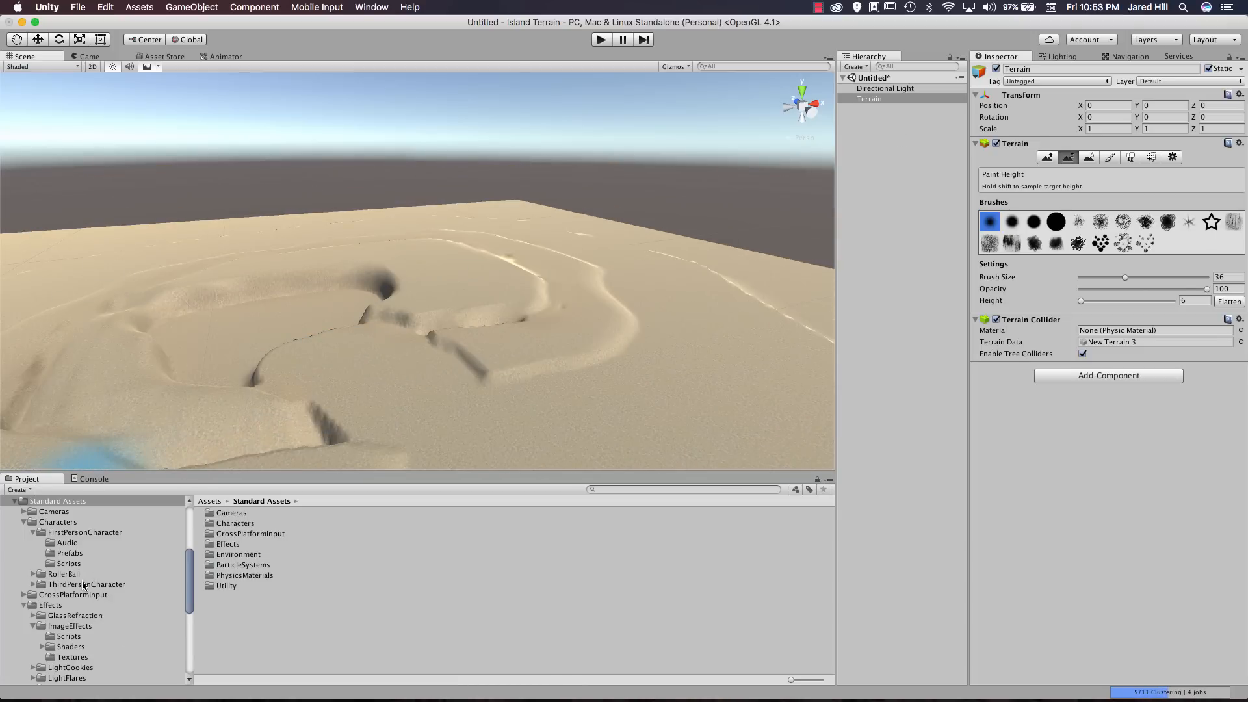
pyautogui.scroll(-5, 76, 615)
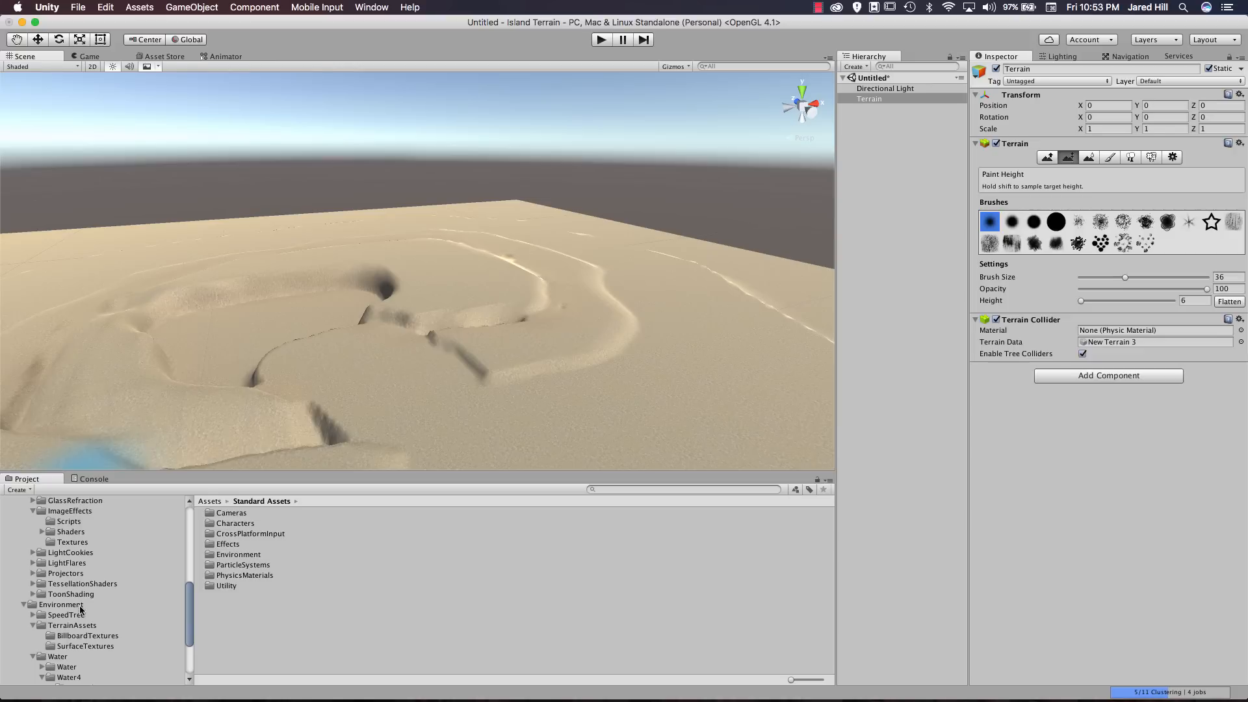
pyautogui.click(72, 604)
pyautogui.doubleClick(233, 535)
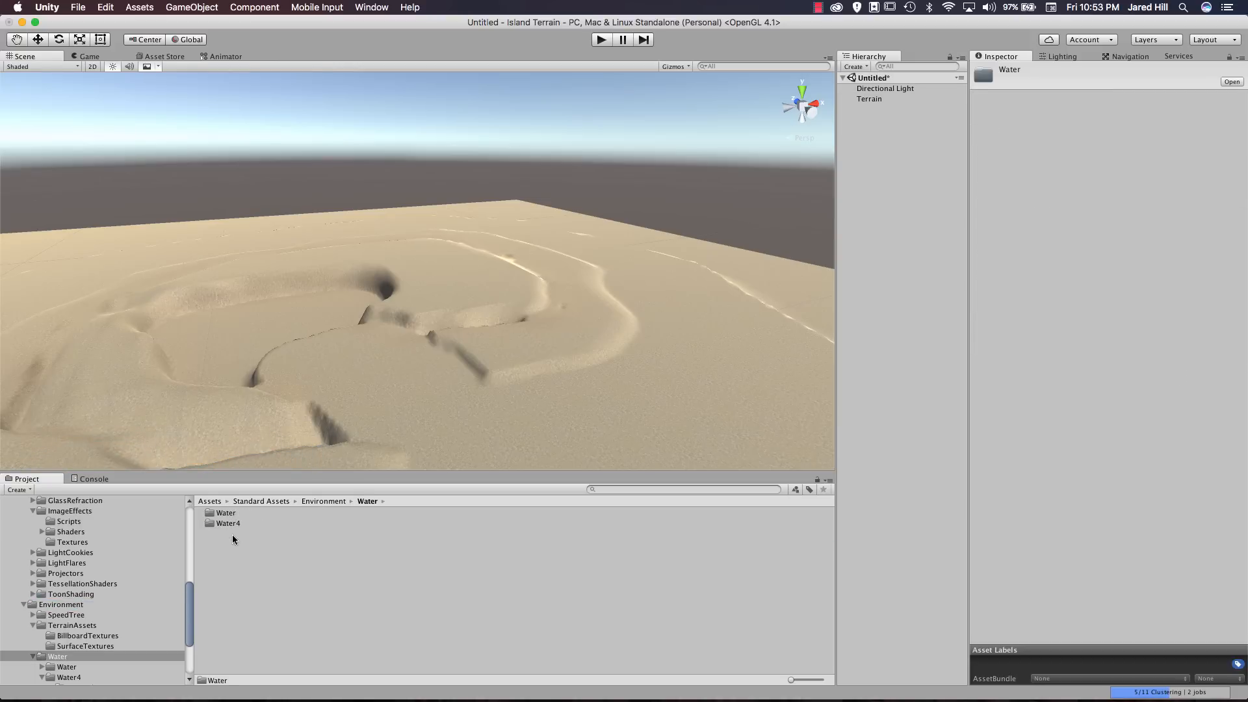
pyautogui.doubleClick(236, 525)
pyautogui.doubleClick(239, 535)
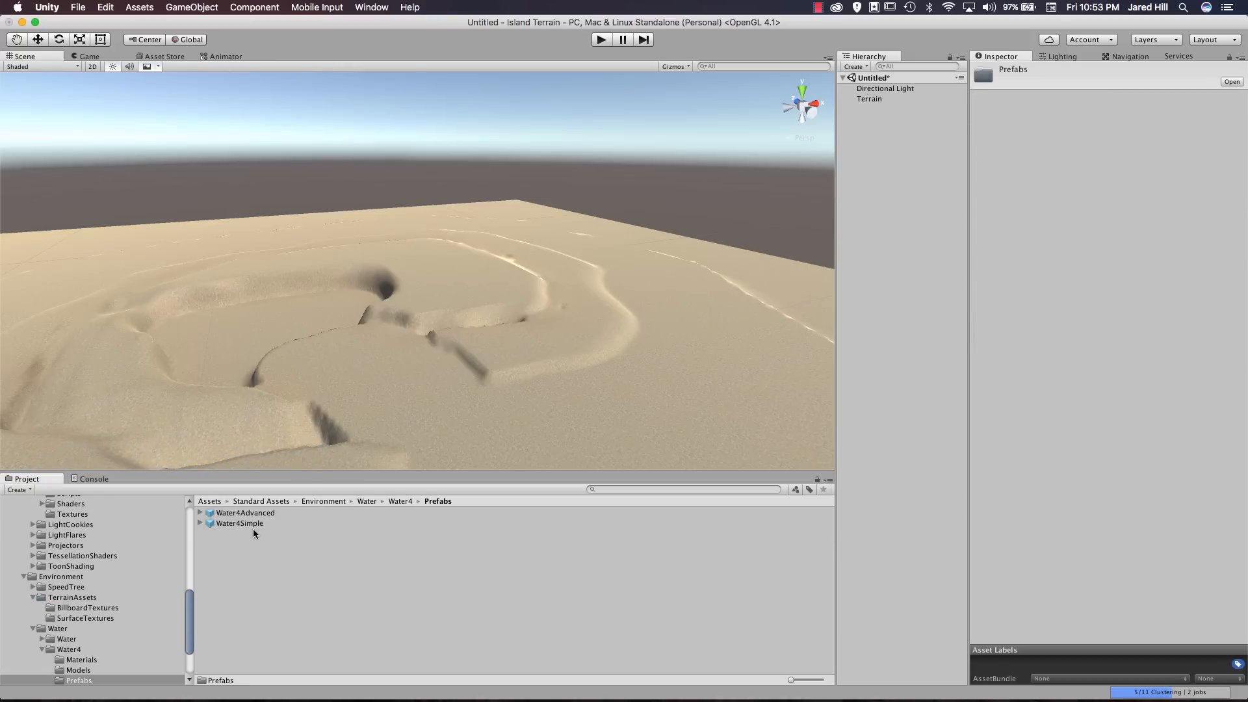
pyautogui.moveTo(245, 513); pyautogui.dragTo(400, 429)
# Set the water's position to 0 on X, Y and Z.
pyautogui.scroll(-5, 400, 425)
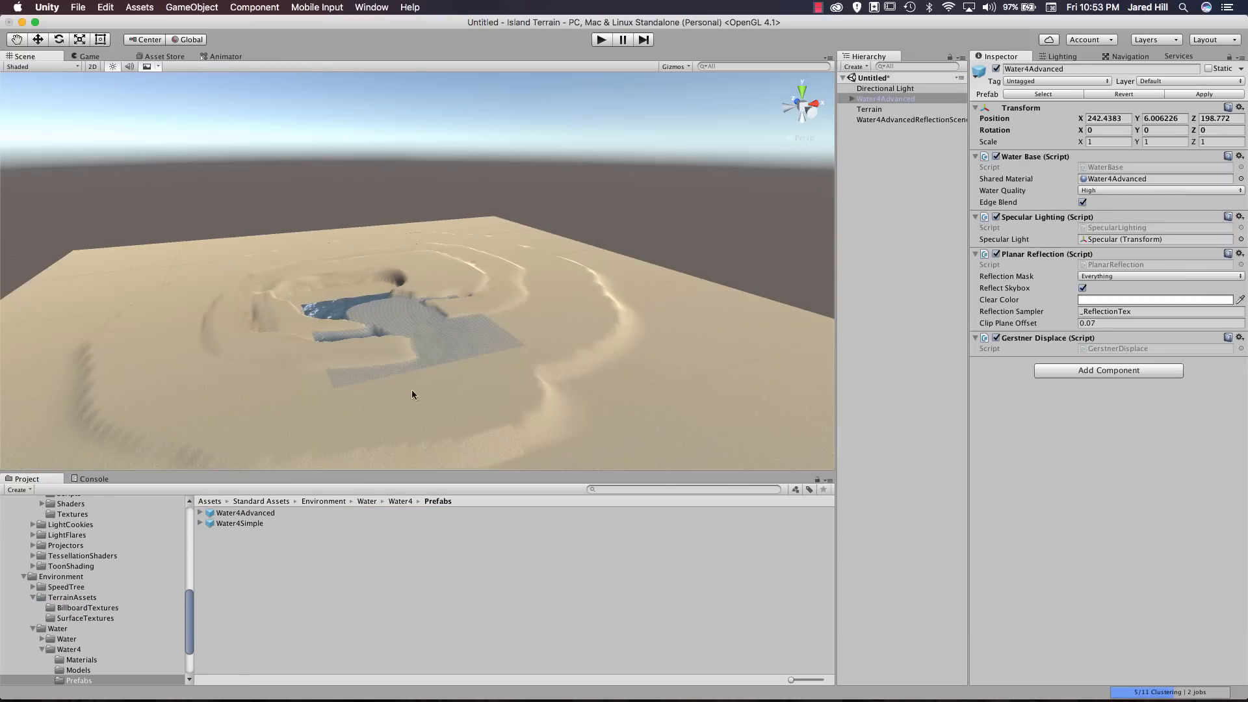
pyautogui.moveTo(411, 389); pyautogui.dragTo(379, 388, button='right')
pyautogui.scroll(-3, 381, 390)
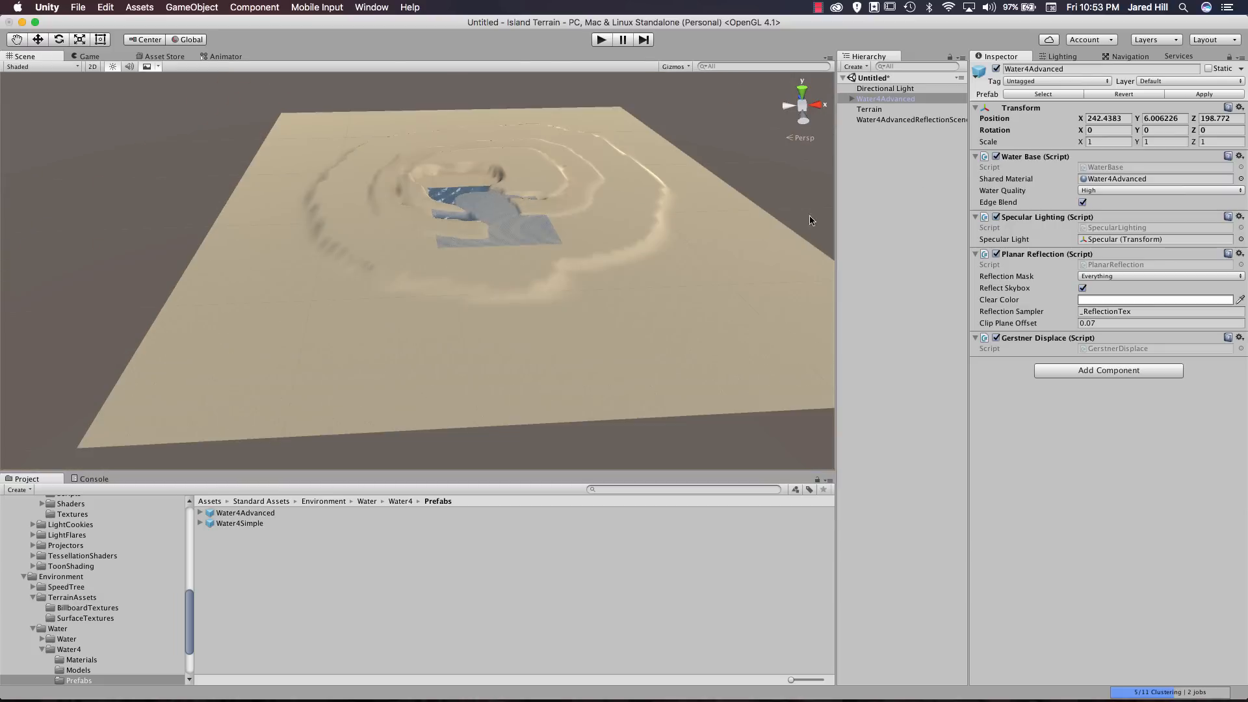
pyautogui.click(1105, 118)
pyautogui.write('0')
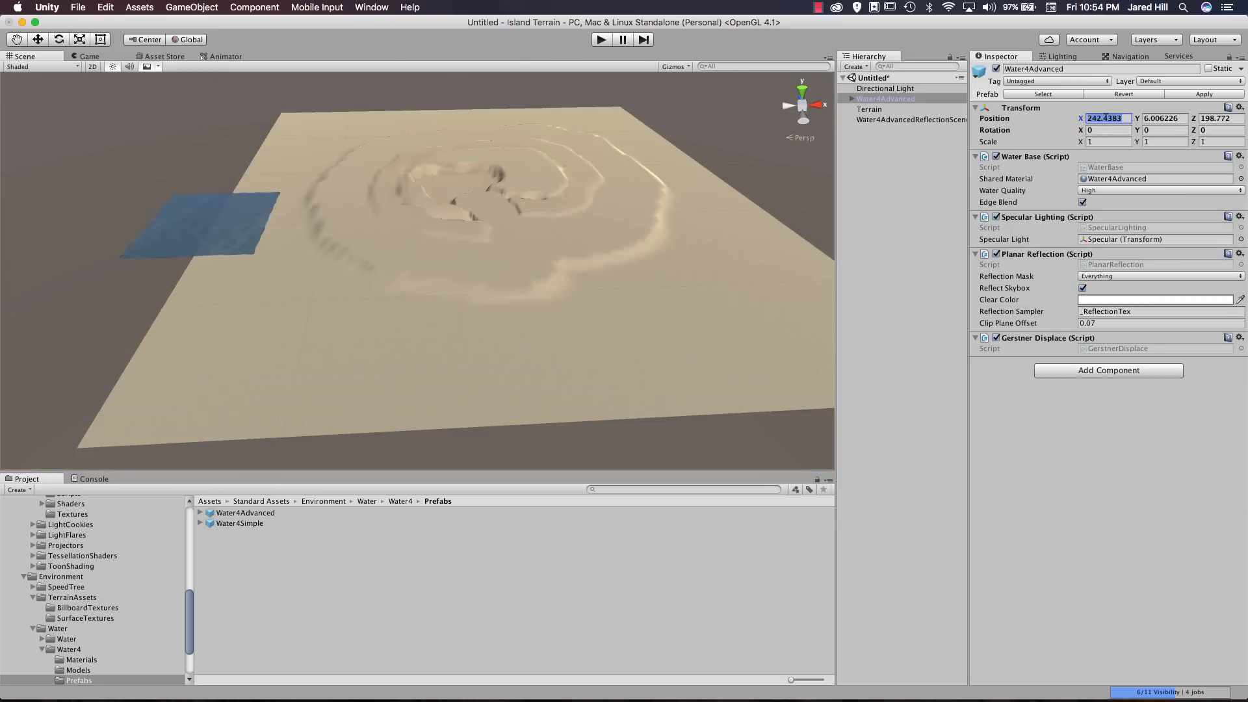
pyautogui.press('Tab')
pyautogui.write('0')
pyautogui.press('Tab')
pyautogui.write('0')
# Set the water's scale to 5 on X and 5 on Z.
pyautogui.press('Tab')
pyautogui.press('Tab')
pyautogui.press('Tab')
pyautogui.press('Tab')
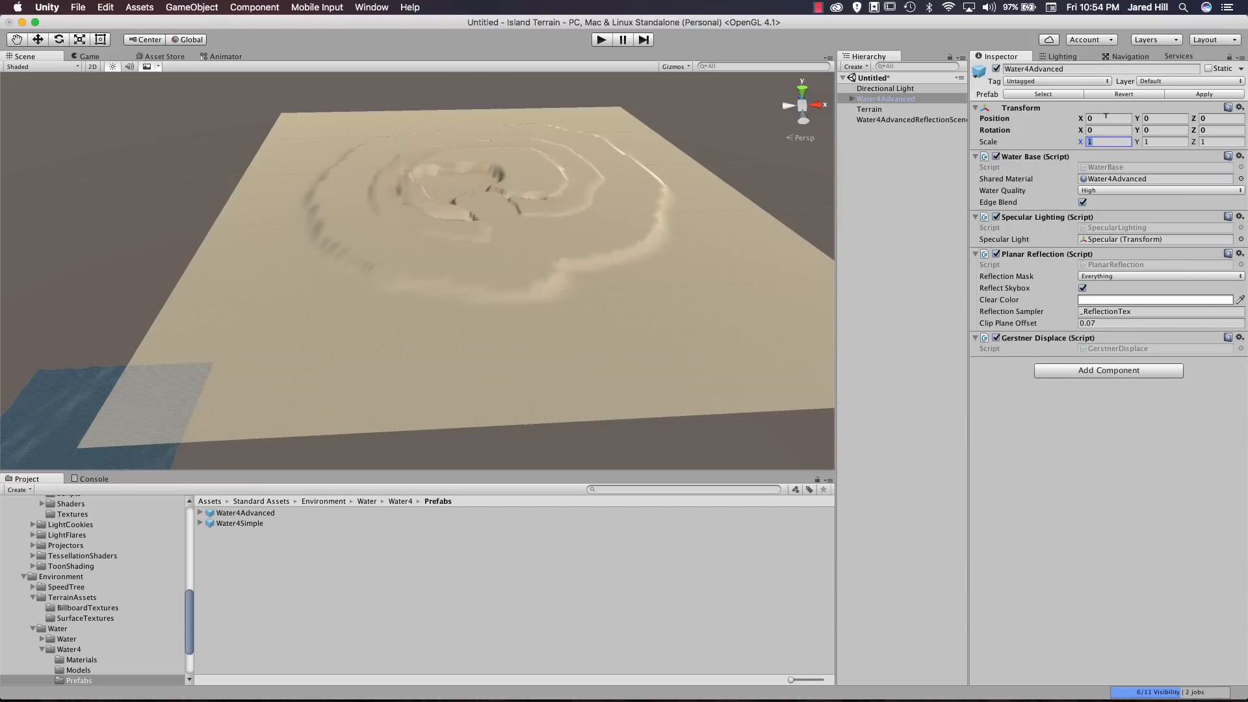
pyautogui.write('5')
pyautogui.press('Tab')
pyautogui.press('Tab')
pyautogui.write('5')
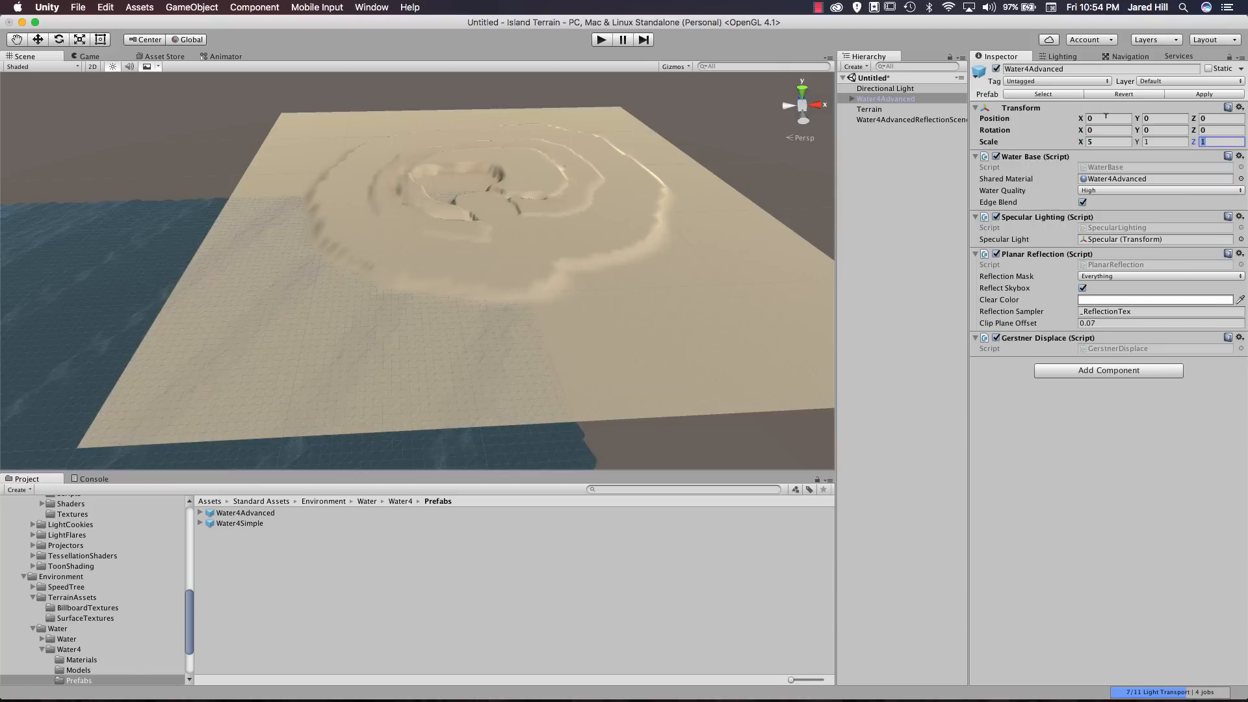
# Try Y scales of 2 and 22 on the water and return the Y scale to 1.
pyautogui.scroll(-3, 449, 322)
pyautogui.moveTo(465, 360); pyautogui.dragTo(529, 301, button='right')
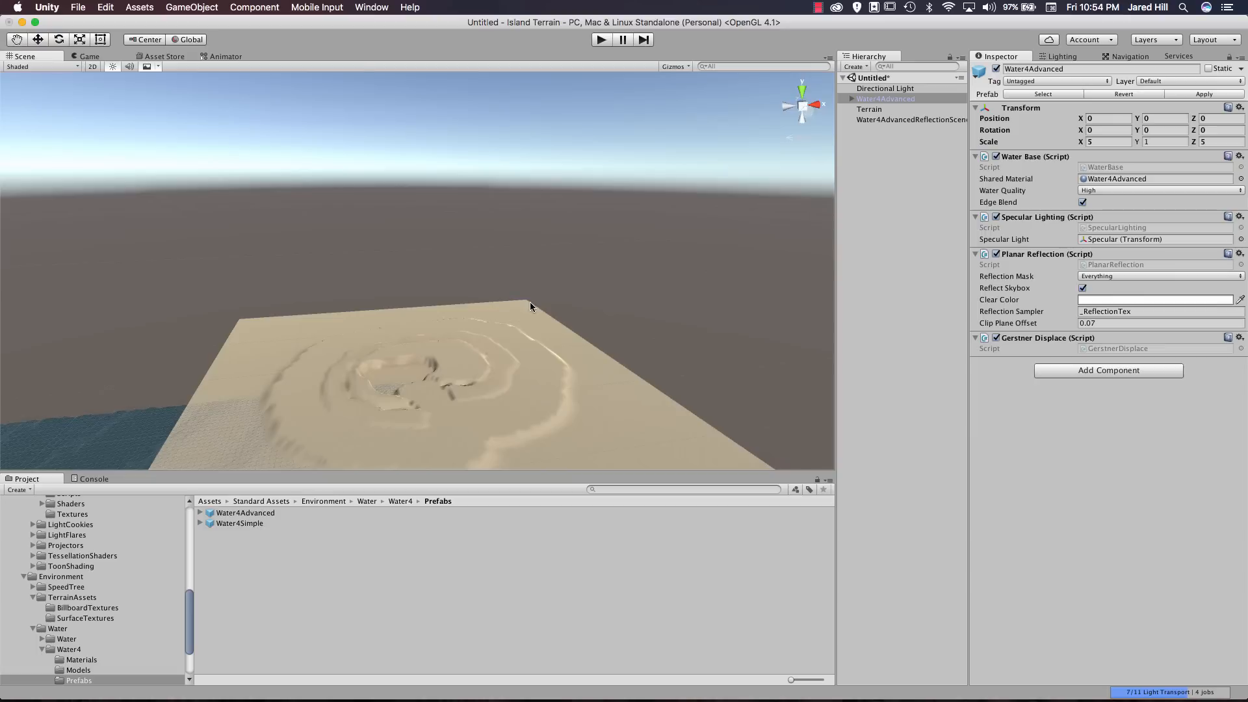
pyautogui.moveTo(529, 301); pyautogui.dragTo(588, 185, button='middle')
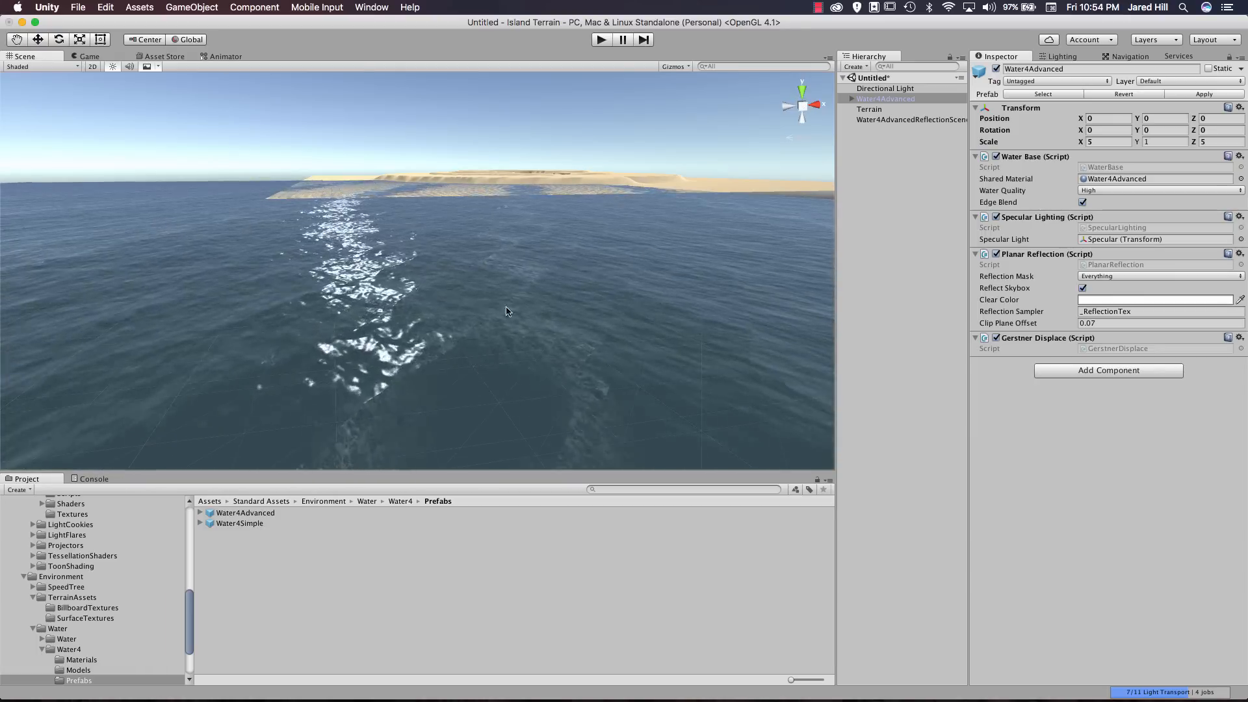
pyautogui.click(1161, 142)
pyautogui.write('2')
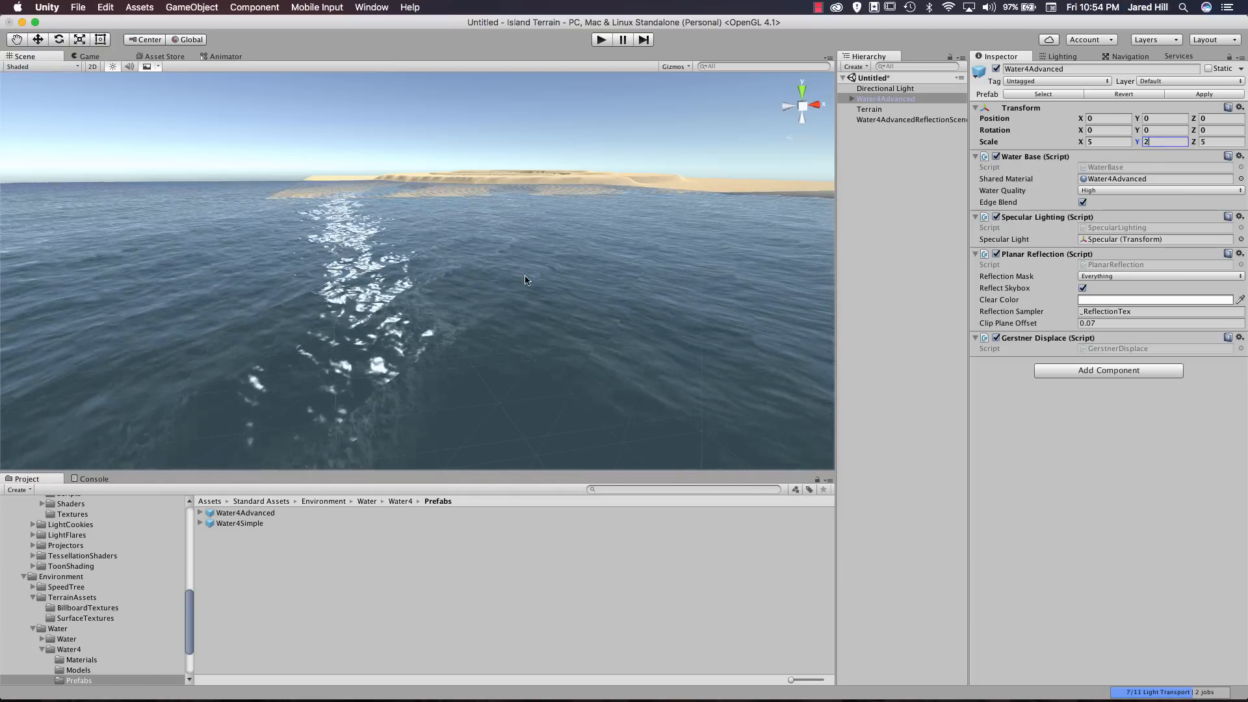
pyautogui.write('2')
pyautogui.scroll(-5, 523, 284)
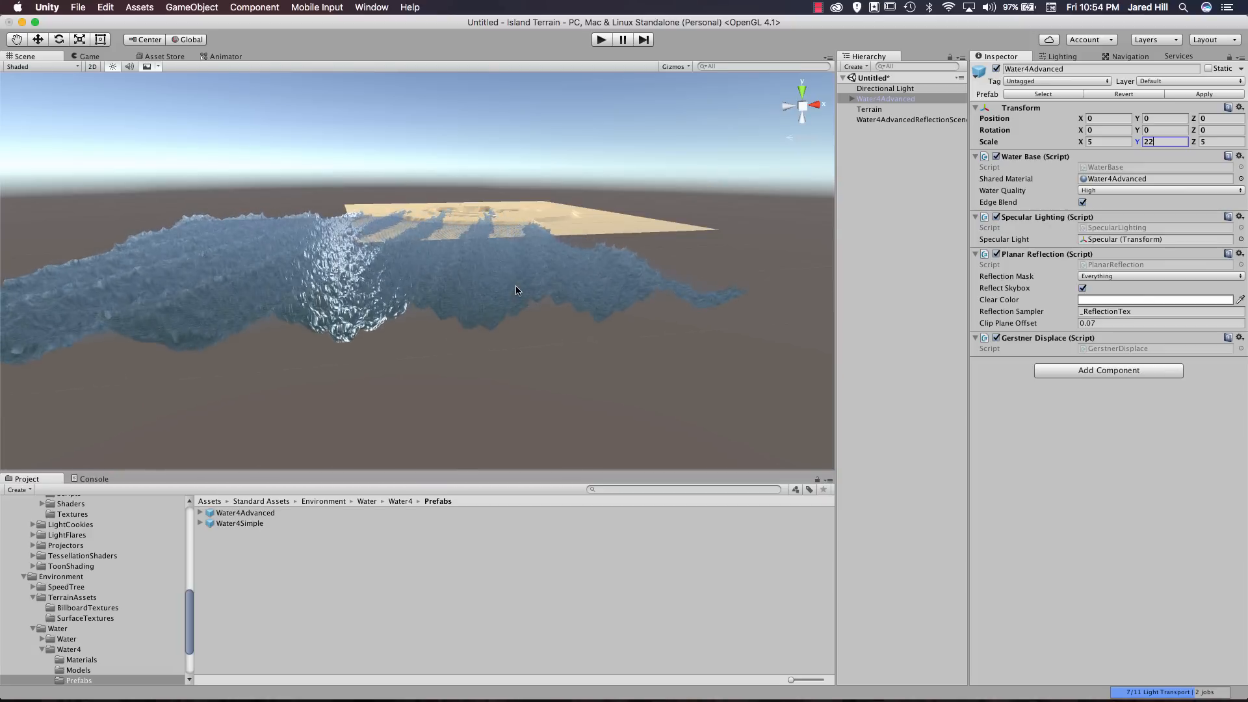
pyautogui.press('BackSpace')
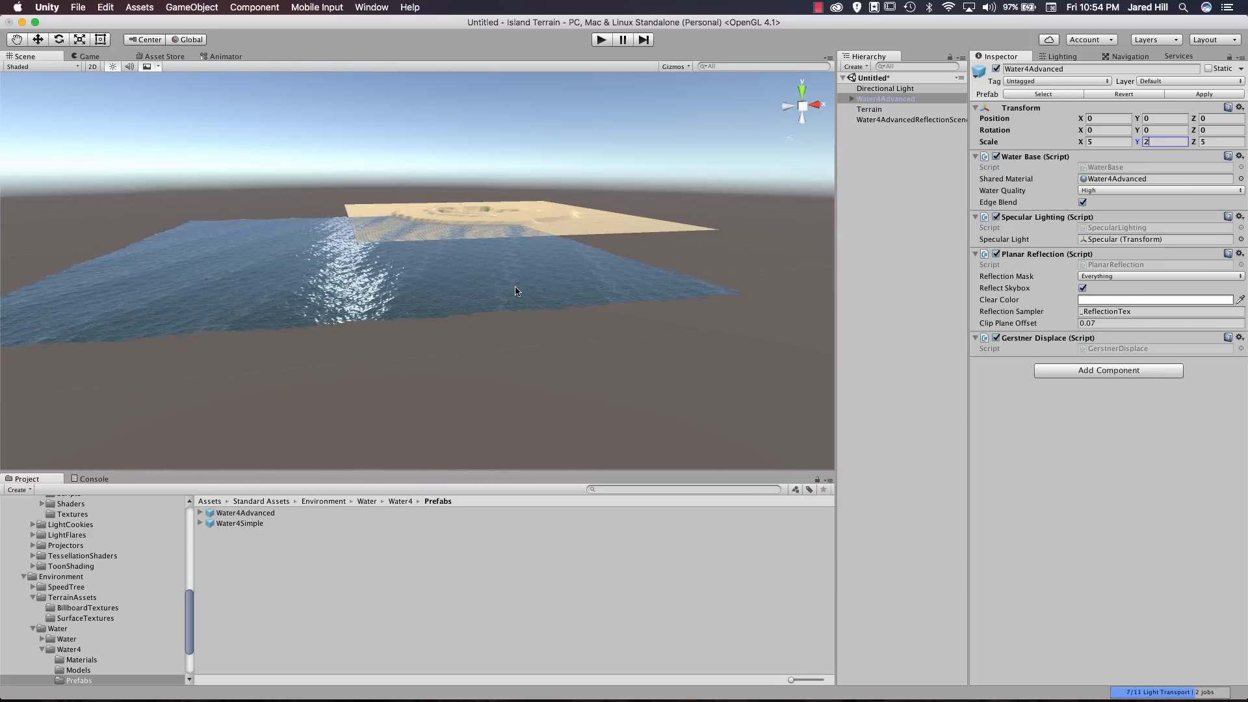
pyautogui.press('BackSpace')
pyautogui.write('1')
# Centre the water on the terrain by setting its position to 250 on X and 250 on Z.
pyautogui.moveTo(518, 268); pyautogui.dragTo(687, 260, button='right')
pyautogui.click(1100, 119)
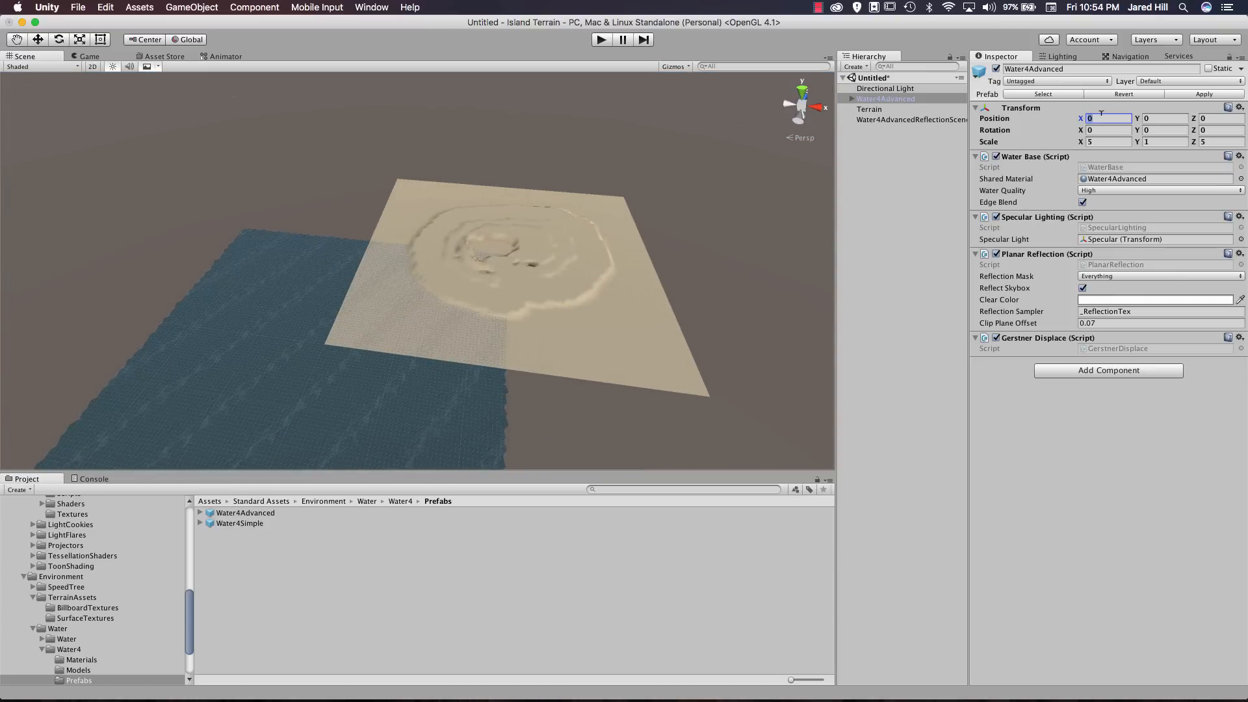
pyautogui.write('25')
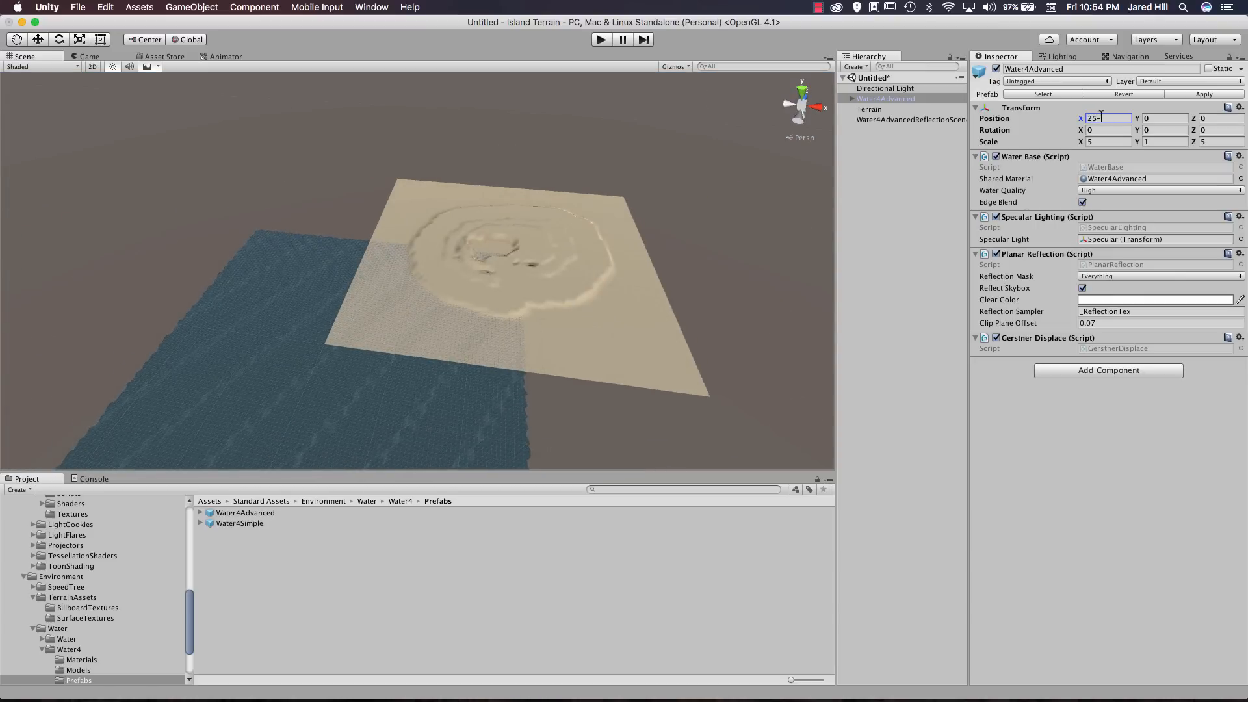
pyautogui.write('0')
pyautogui.press('Tab')
pyautogui.press('Tab')
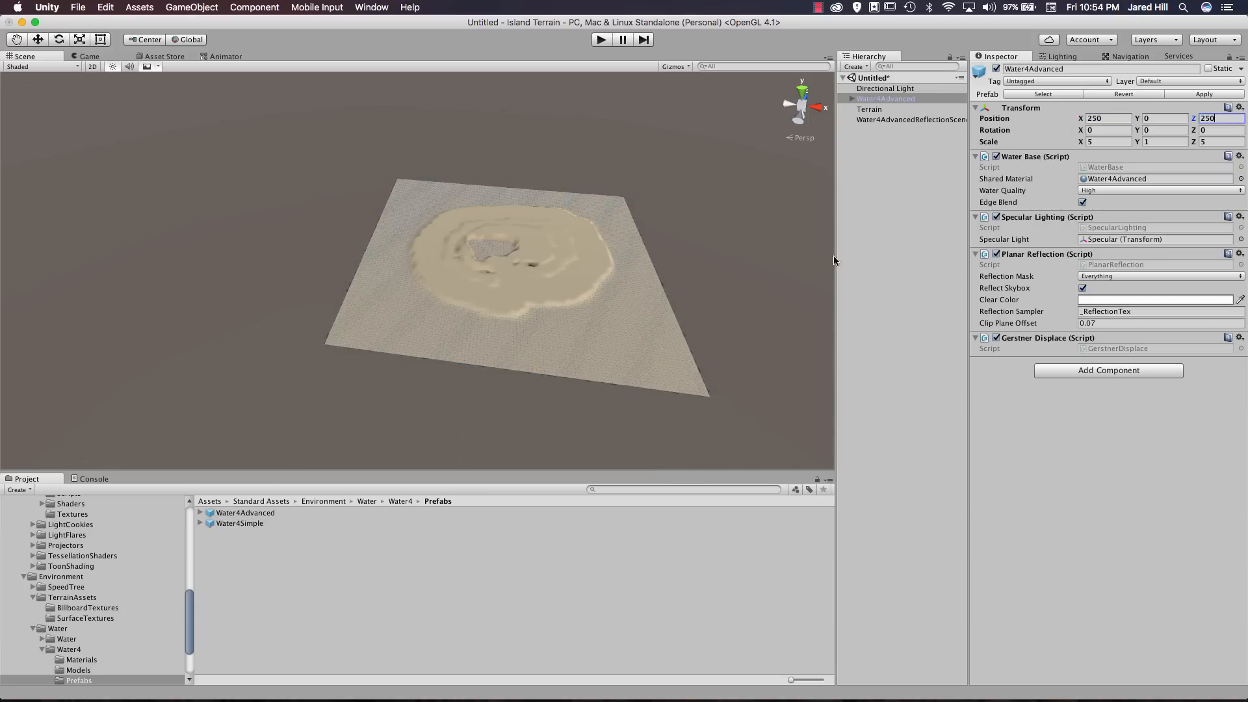
# Raise the water over the shelves by setting its Y position to 10.
pyautogui.moveTo(424, 336); pyautogui.dragTo(455, 240, button='right')
pyautogui.moveTo(540, 340); pyautogui.dragTo(550, 162, button='middle')
pyautogui.keyDown('alt'); pyautogui.moveTo(526, 216); pyautogui.dragTo(529, 429); pyautogui.keyUp('alt')
pyautogui.scroll(5, 494, 311)
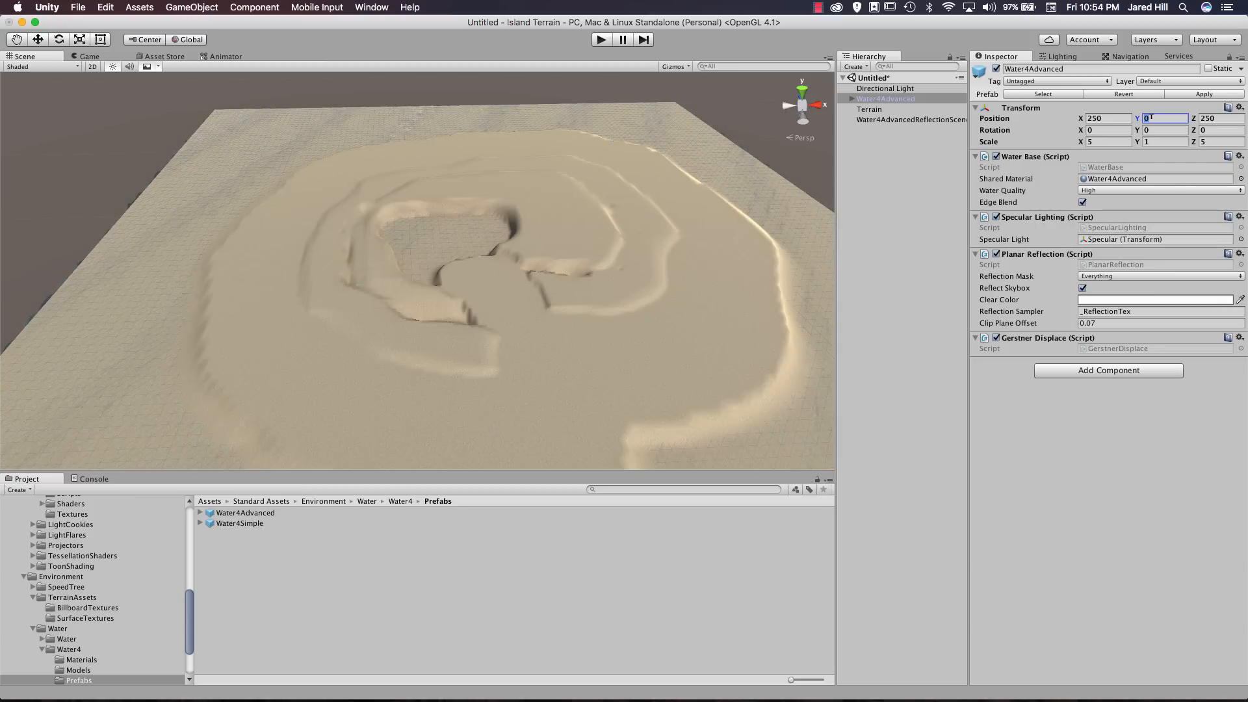
pyautogui.write('1')
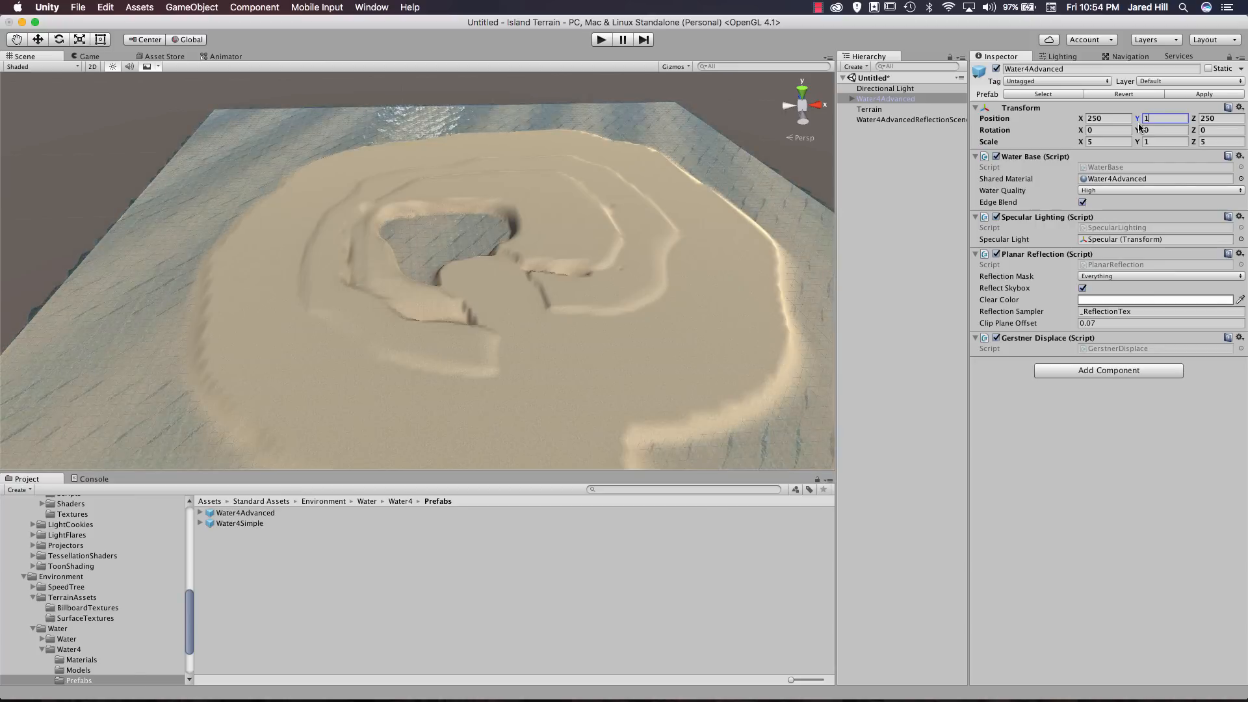
pyautogui.write('0')
# Examine the shoreline and bay from close up and from several angles to judge the water level.
pyautogui.scroll(10, 526, 279)
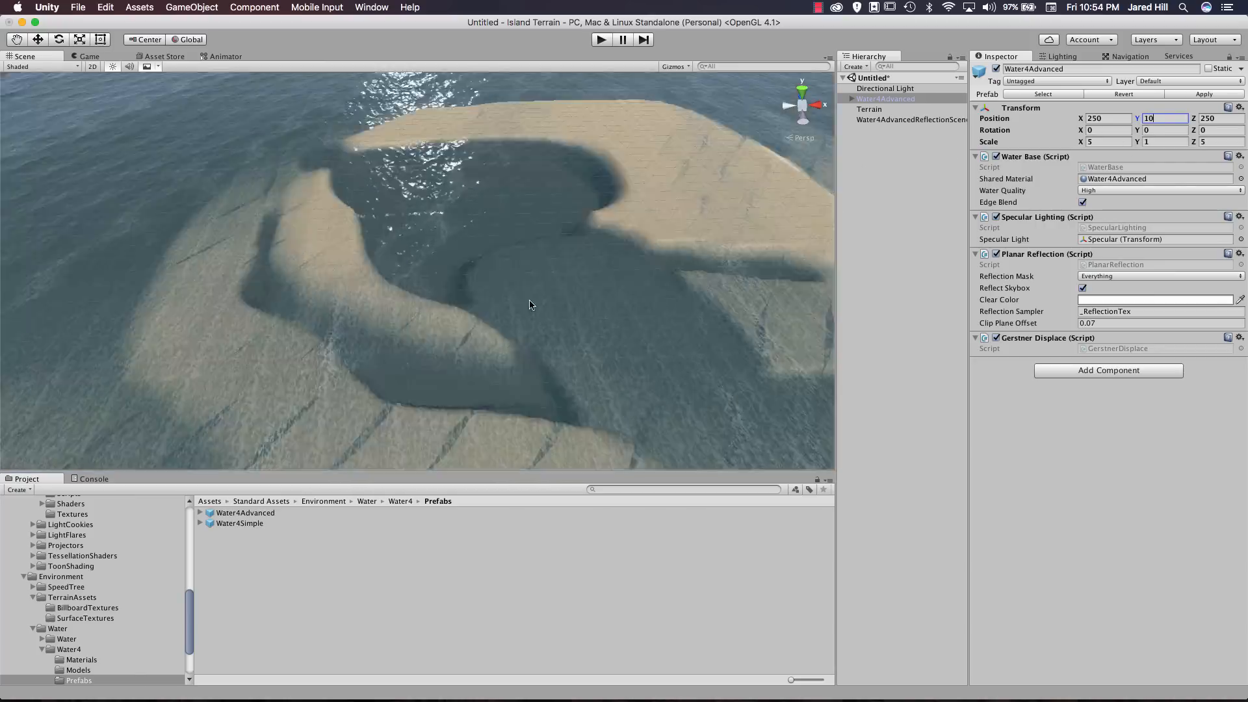
pyautogui.moveTo(303, 298); pyautogui.dragTo(327, 301, button='middle')
pyautogui.keyDown('alt'); pyautogui.moveTo(326, 301); pyautogui.dragTo(496, 270); pyautogui.keyUp('alt')
pyautogui.moveTo(496, 270); pyautogui.dragTo(496, 304, button='middle')
pyautogui.scroll(10, 496, 303)
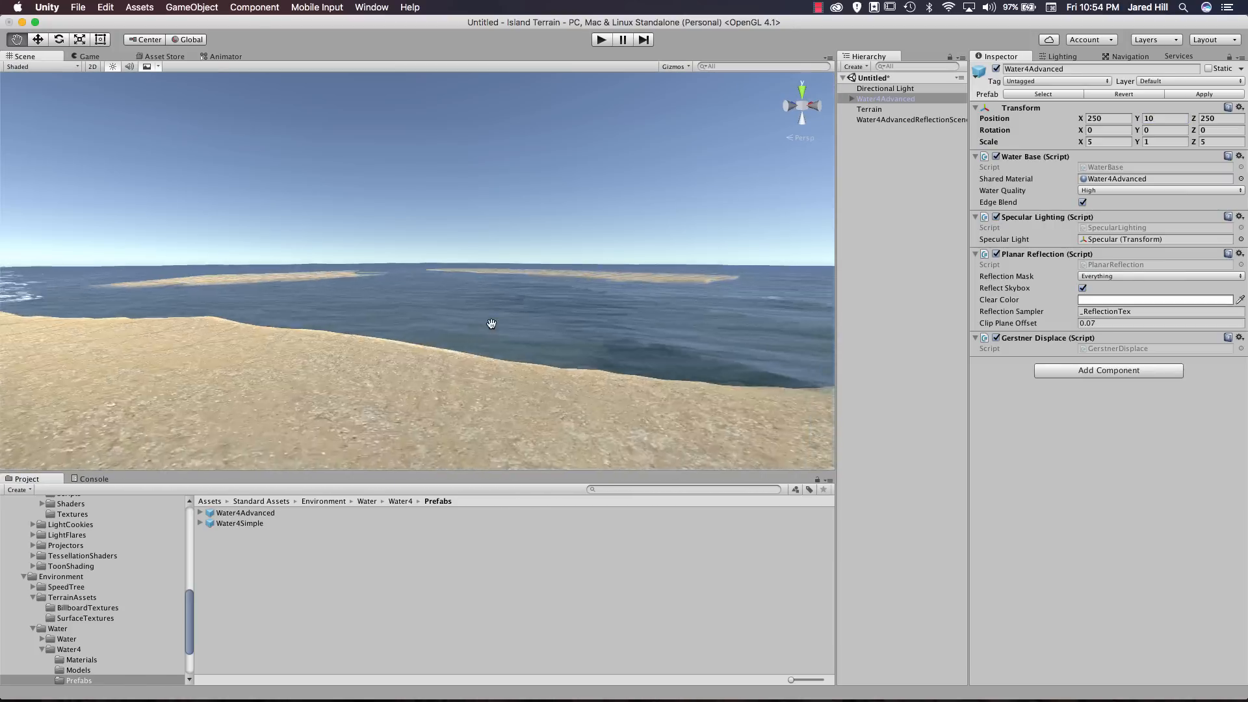
pyautogui.scroll(-10, 608, 288)
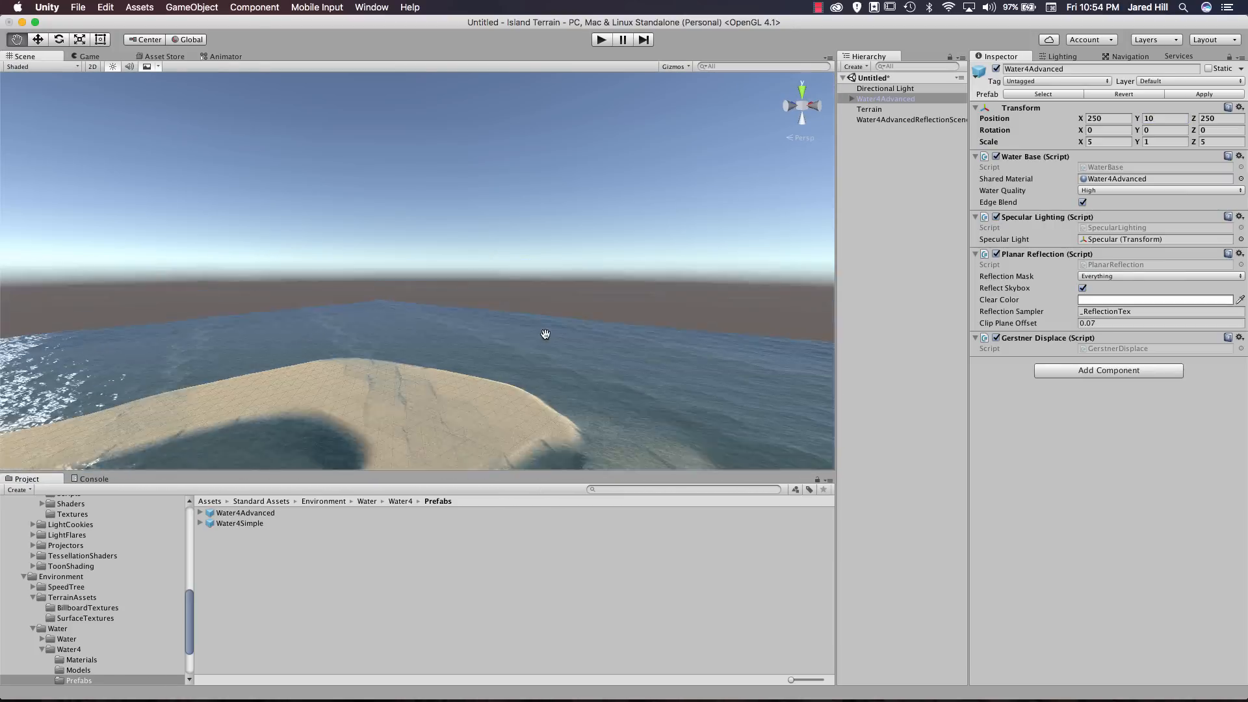
pyautogui.keyDown('alt'); pyautogui.moveTo(544, 334); pyautogui.dragTo(356, 323); pyautogui.keyUp('alt')
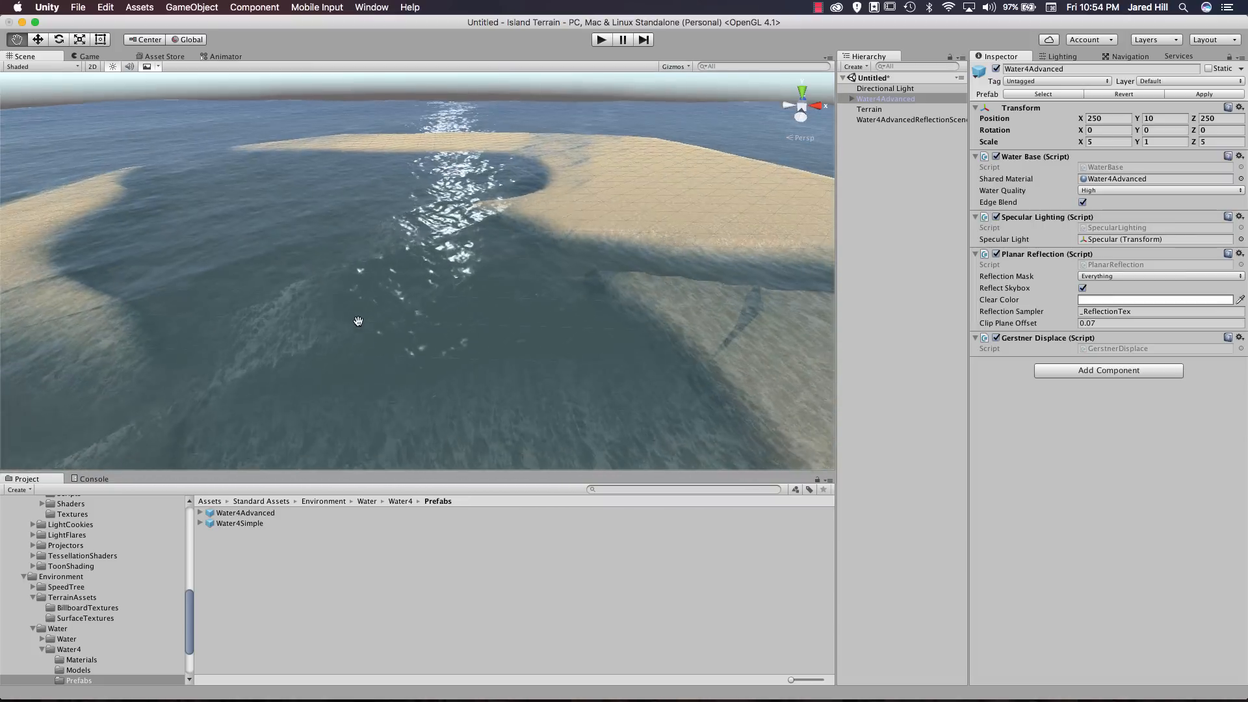
pyautogui.scroll(-3, 356, 323)
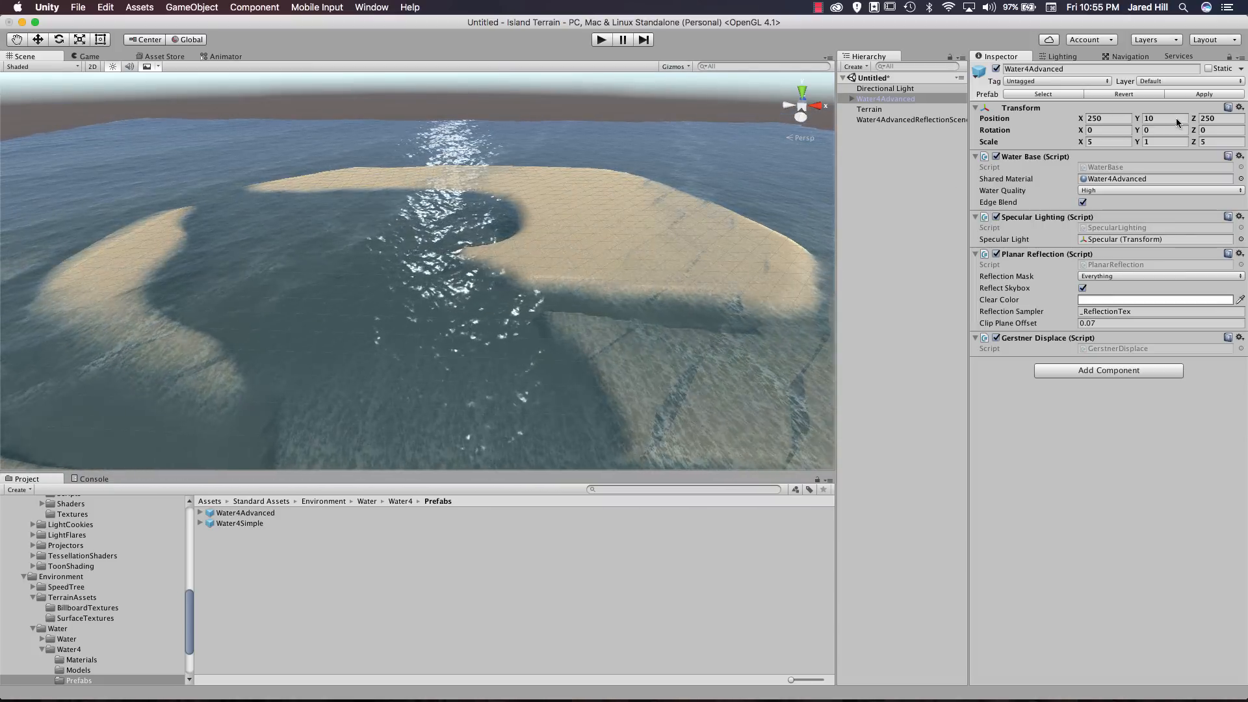
# Lower the water's Y position to 9 and inspect the shoreline, the channel and the gap in the island's rim.
pyautogui.write('9')
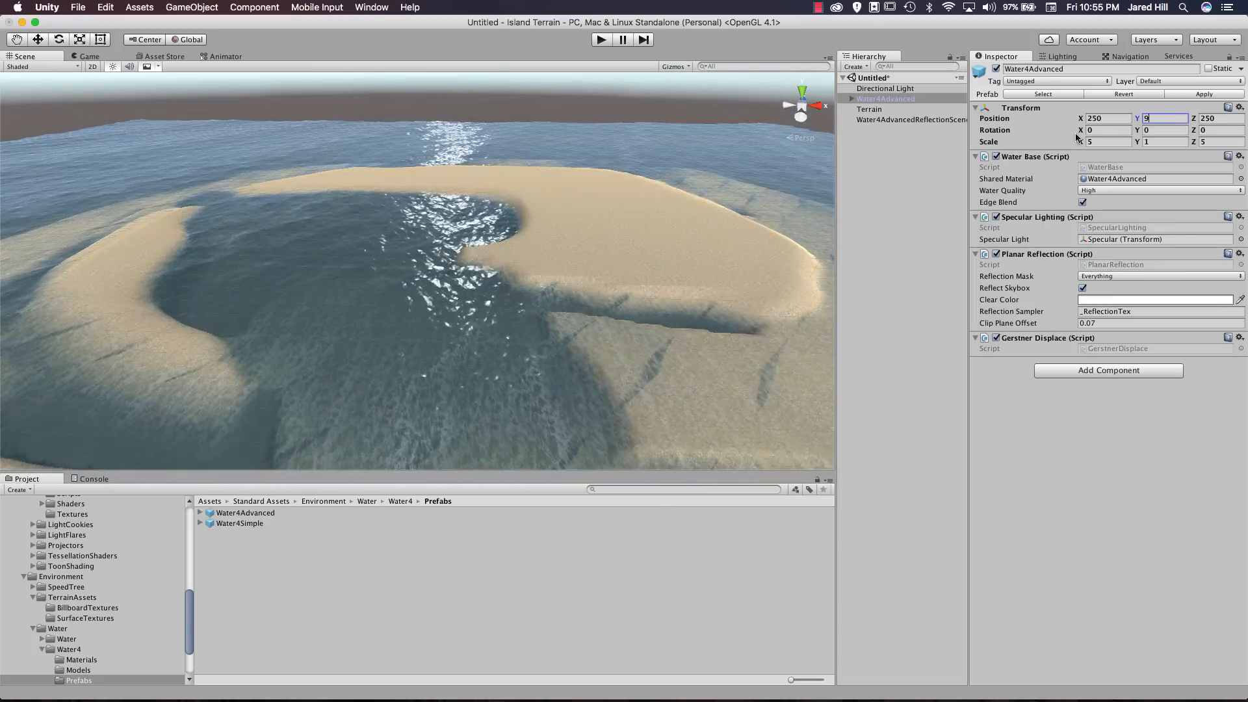
pyautogui.keyDown('alt'); pyautogui.moveTo(442, 293); pyautogui.dragTo(544, 306); pyautogui.keyUp('alt')
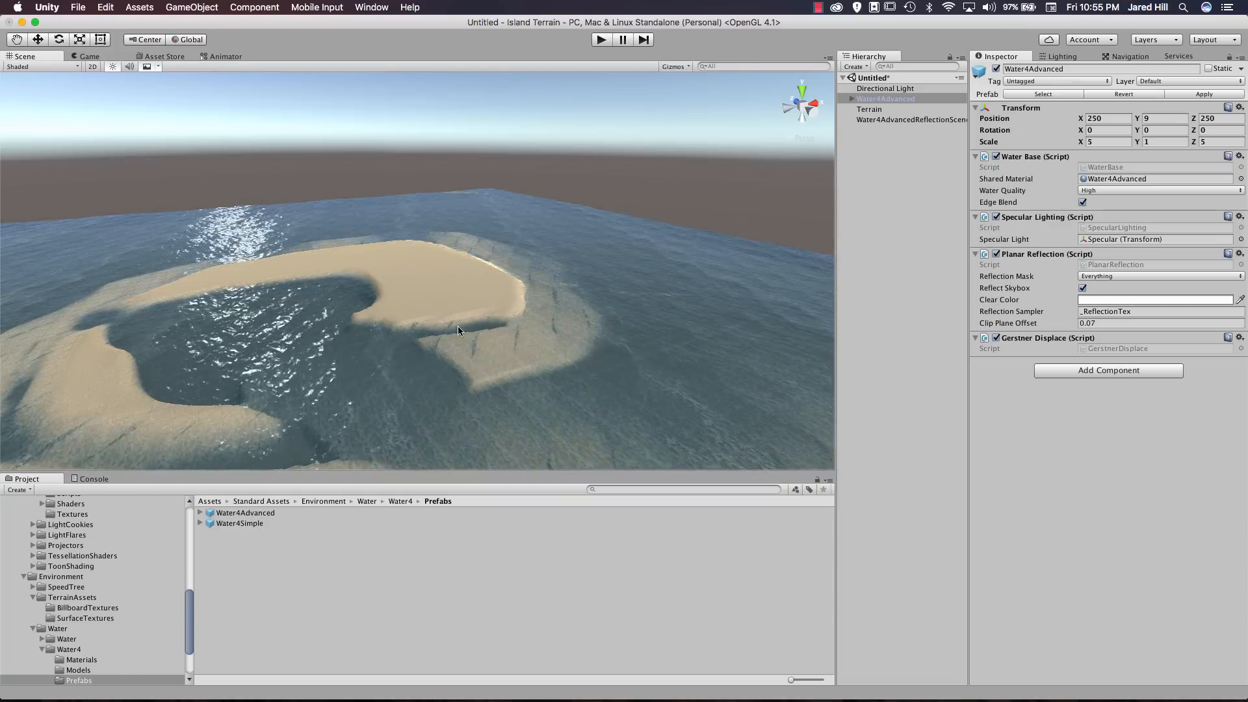
pyautogui.keyDown('alt'); pyautogui.moveTo(167, 384); pyautogui.dragTo(290, 406); pyautogui.keyUp('alt')
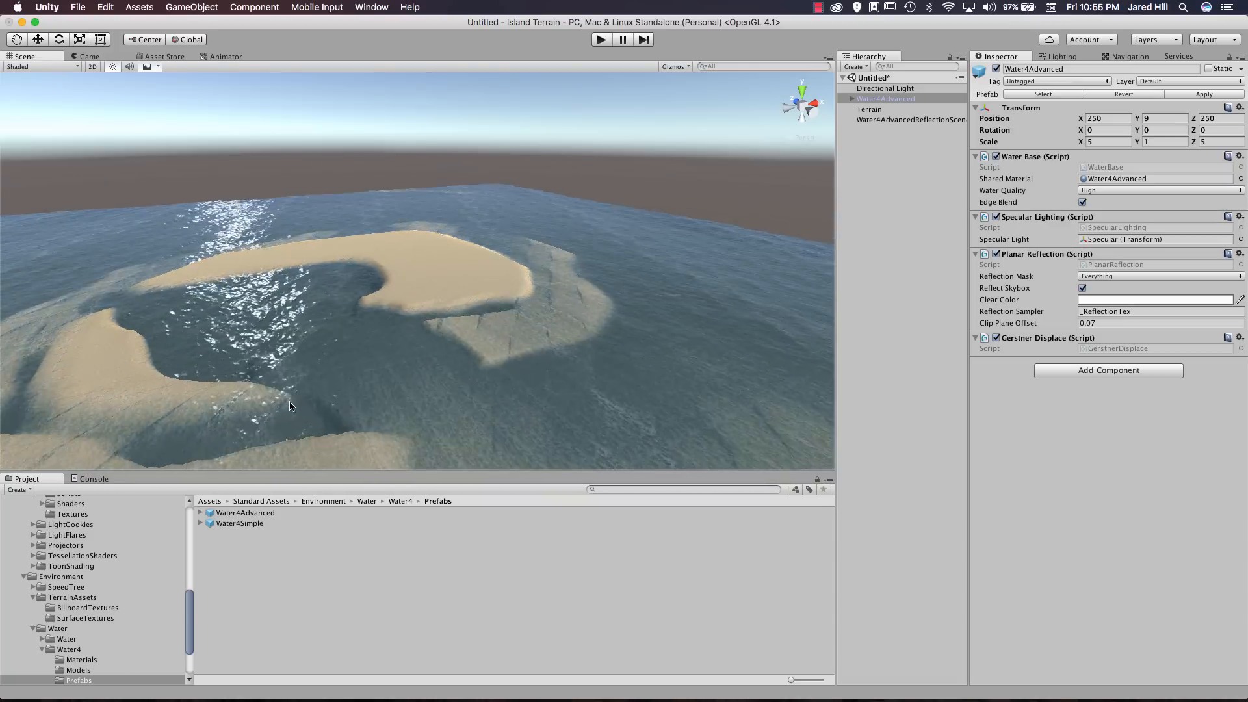
pyautogui.keyDown('alt'); pyautogui.moveTo(314, 356); pyautogui.dragTo(399, 359); pyautogui.keyUp('alt')
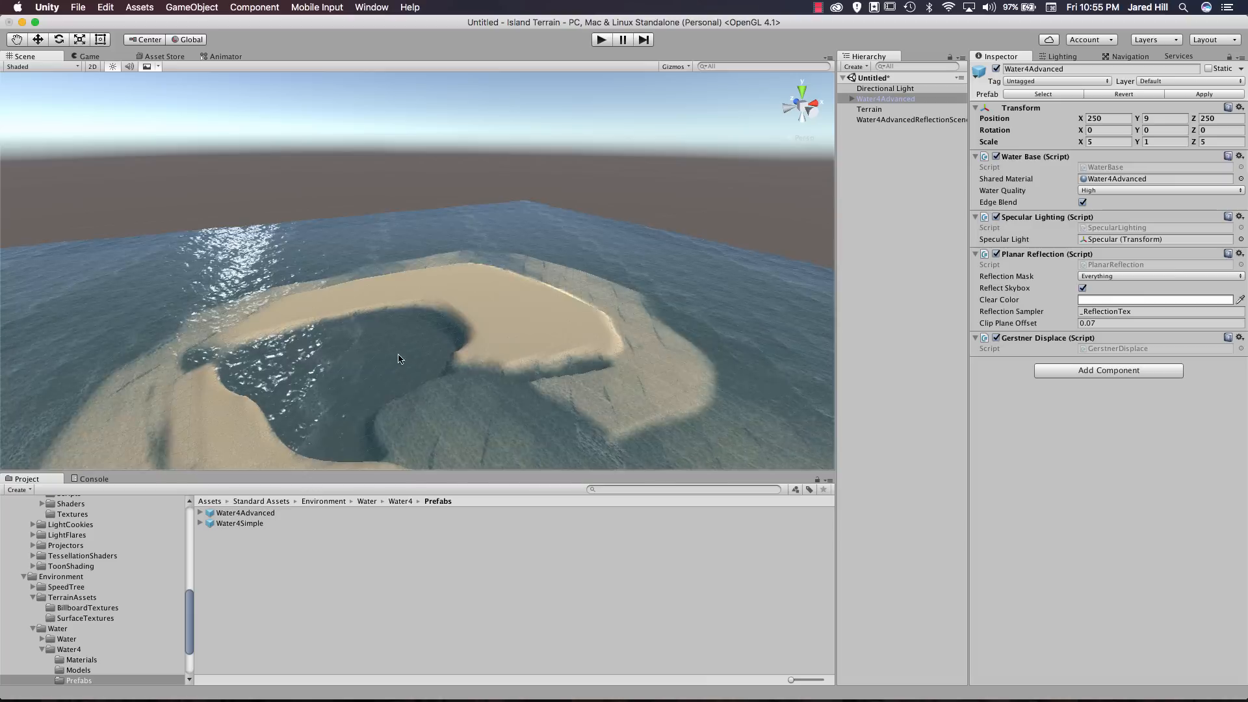
pyautogui.moveTo(372, 398); pyautogui.dragTo(401, 387, button='middle')
pyautogui.scroll(6, 379, 390)
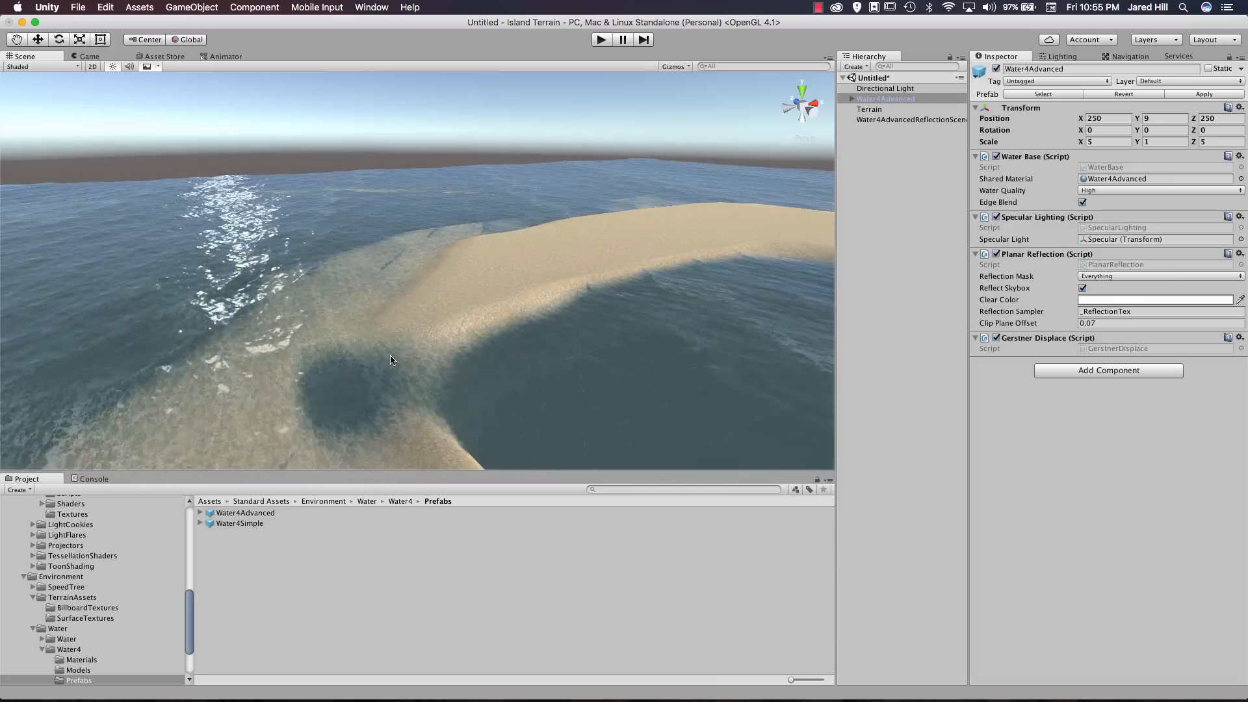
# Deactivate the Water4Advanced object to expose the bare terrain.
pyautogui.moveTo(390, 359)
pyautogui.mouseDown(button='middle')
pyautogui.moveTo(461, 388)
pyautogui.moveTo(432, 354)
pyautogui.moveTo(409, 373)
pyautogui.mouseUp(button='middle')
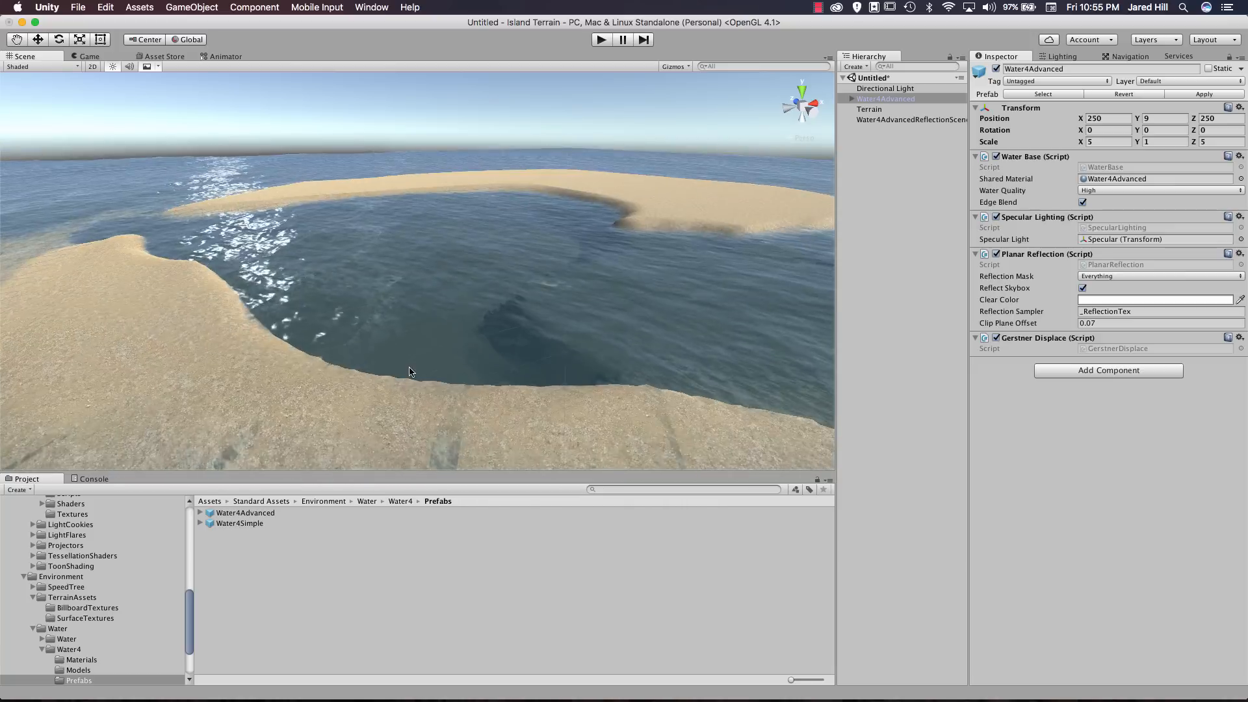
pyautogui.scroll(-6, 410, 373)
pyautogui.keyDown('alt'); pyautogui.moveTo(545, 325); pyautogui.dragTo(459, 381); pyautogui.keyUp('alt')
pyautogui.scroll(-5, 458, 381)
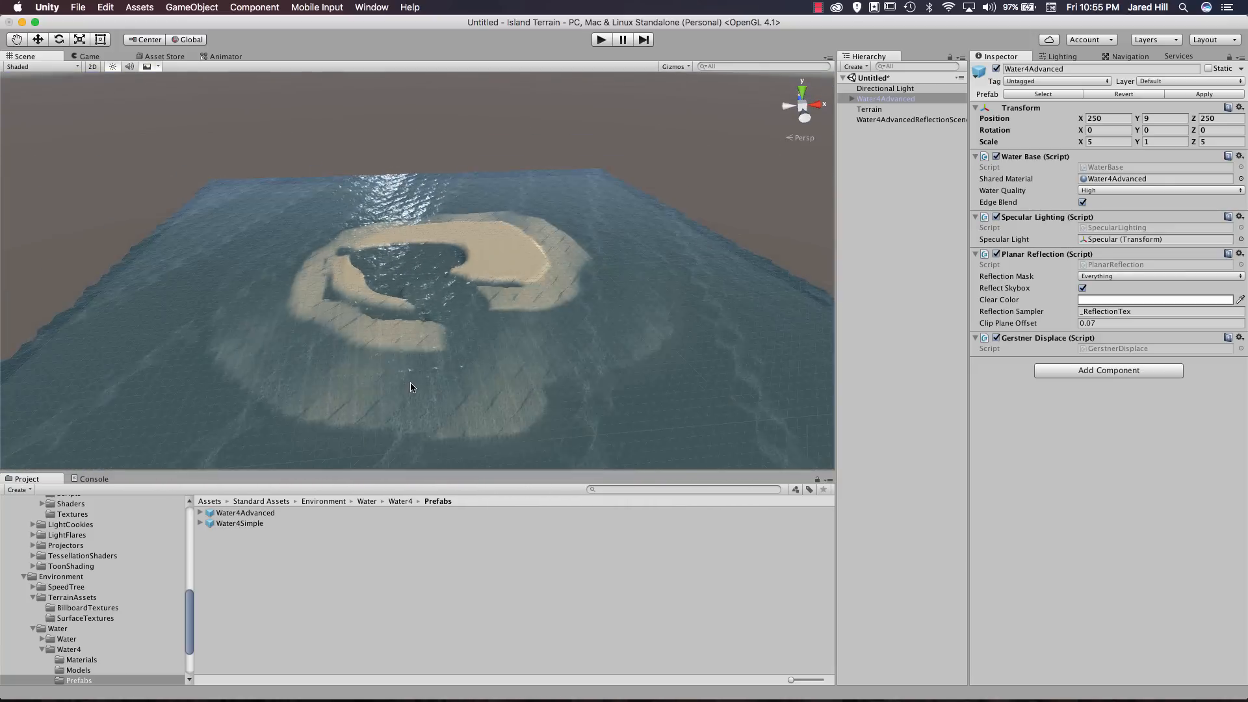
pyautogui.click(995, 69)
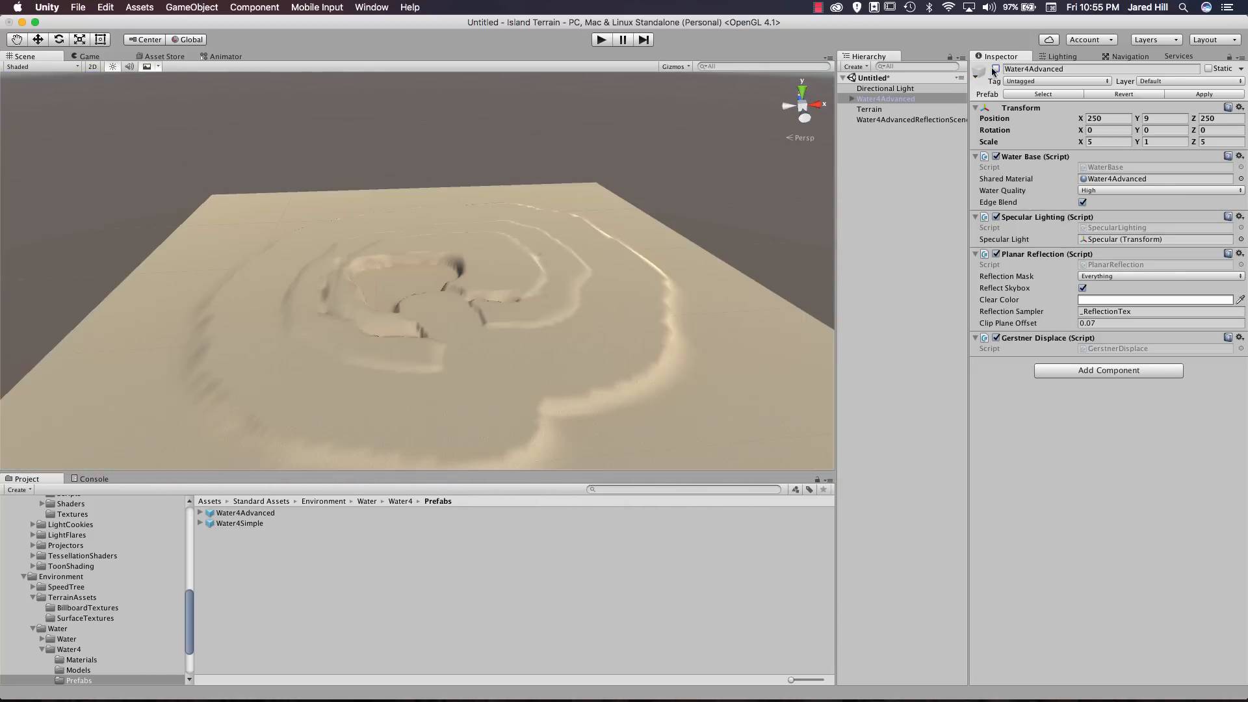
# Smooth the island's stepped shelves, bay edges and outer ledge using Smooth Height with brush size 100 and opacity 100.
pyautogui.click(871, 109)
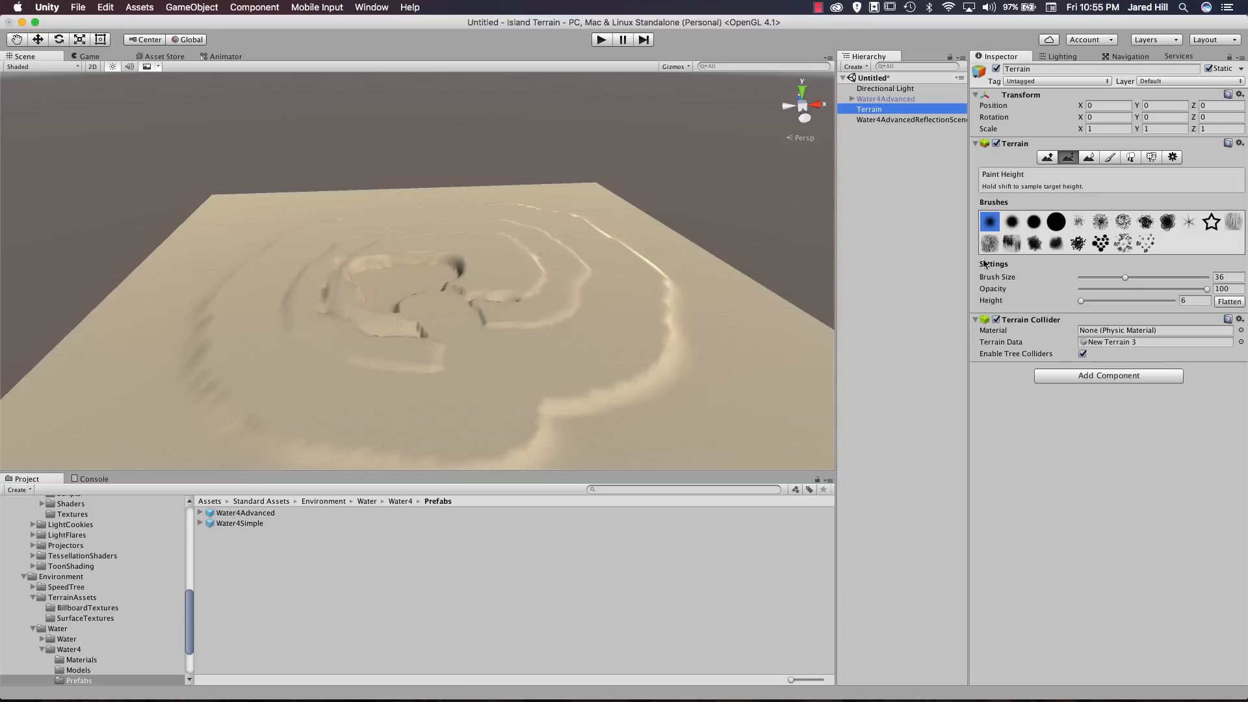
pyautogui.click(1089, 157)
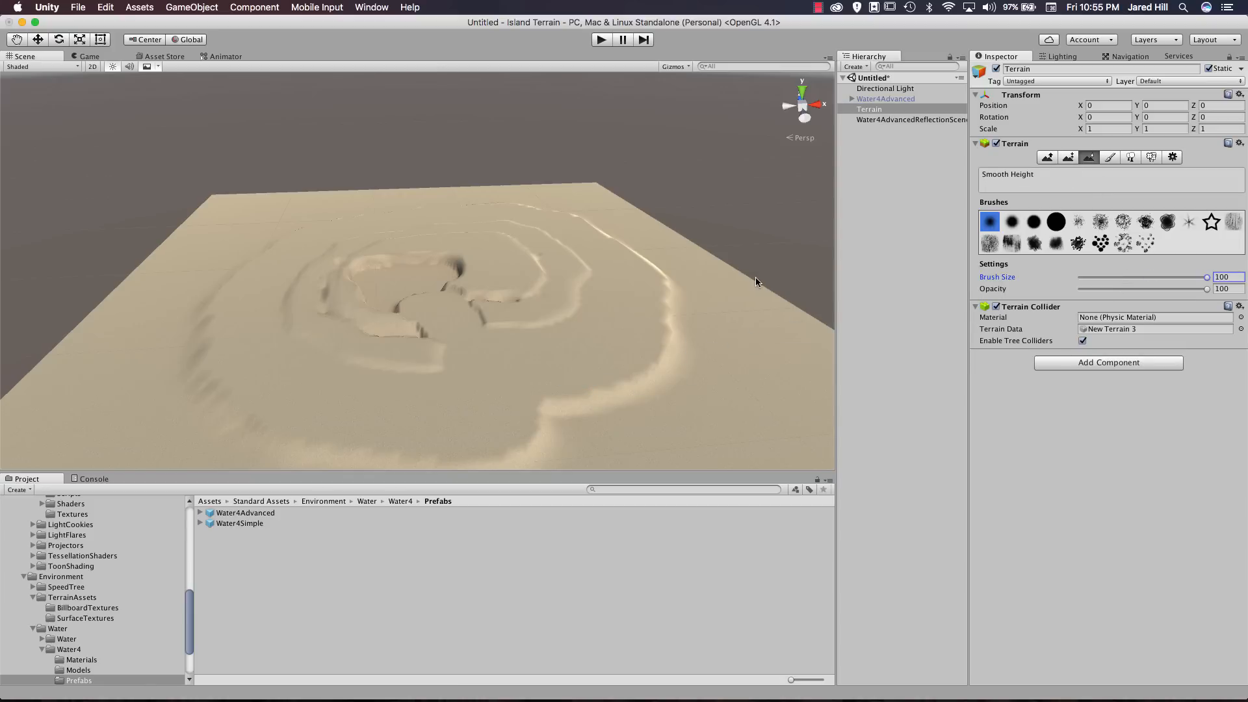
pyautogui.moveTo(453, 187); pyautogui.dragTo(479, 304, button='right')
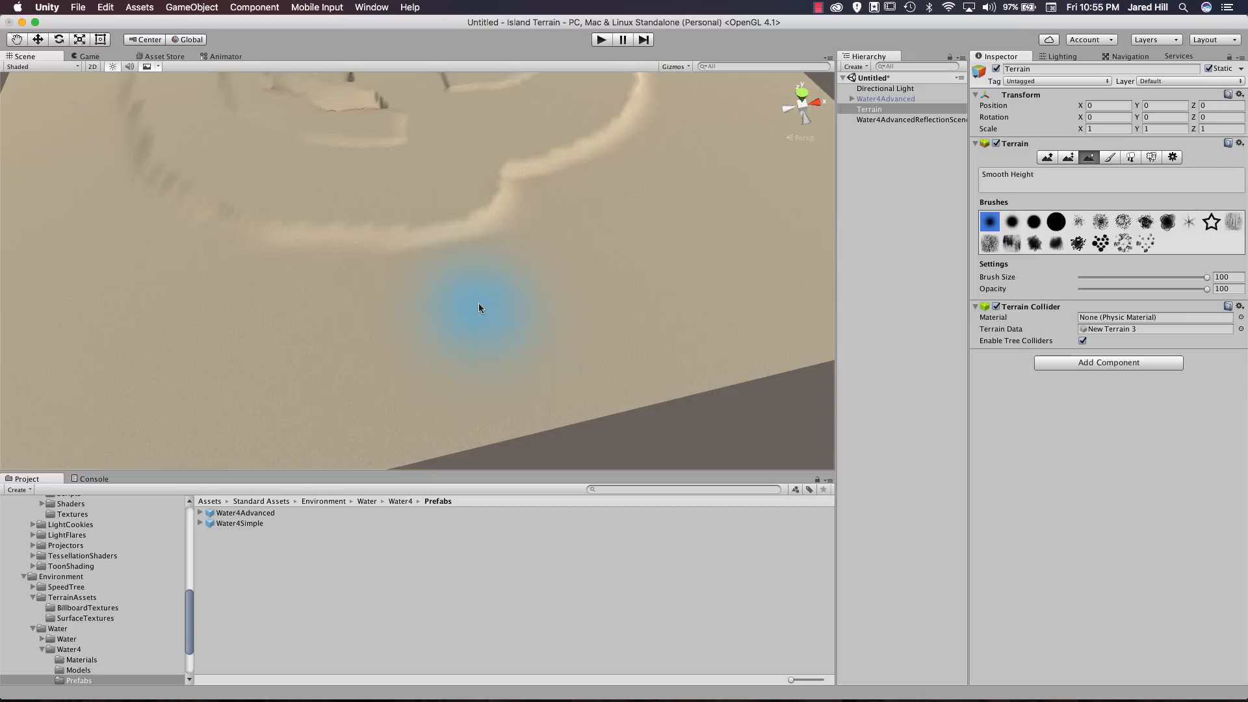
pyautogui.moveTo(488, 260); pyautogui.dragTo(514, 390, button='middle')
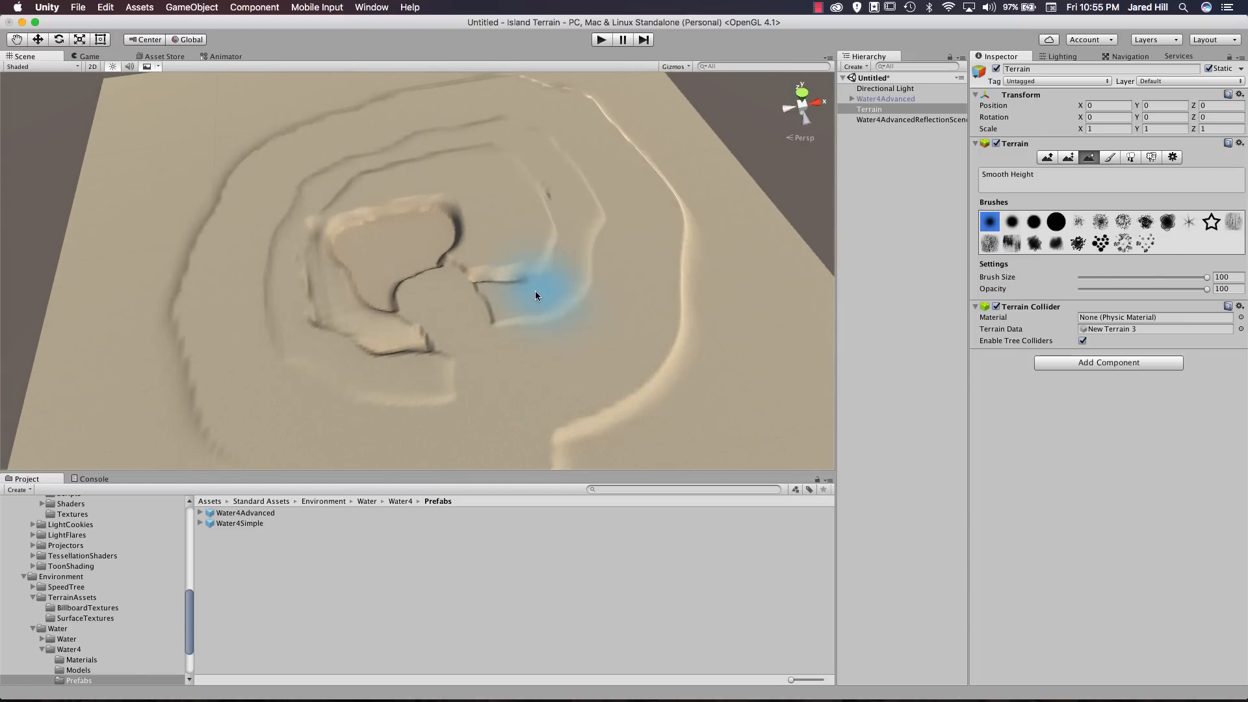
pyautogui.moveTo(532, 282)
pyautogui.mouseDown()
pyautogui.moveTo(490, 284)
pyautogui.moveTo(568, 234)
pyautogui.mouseUp()
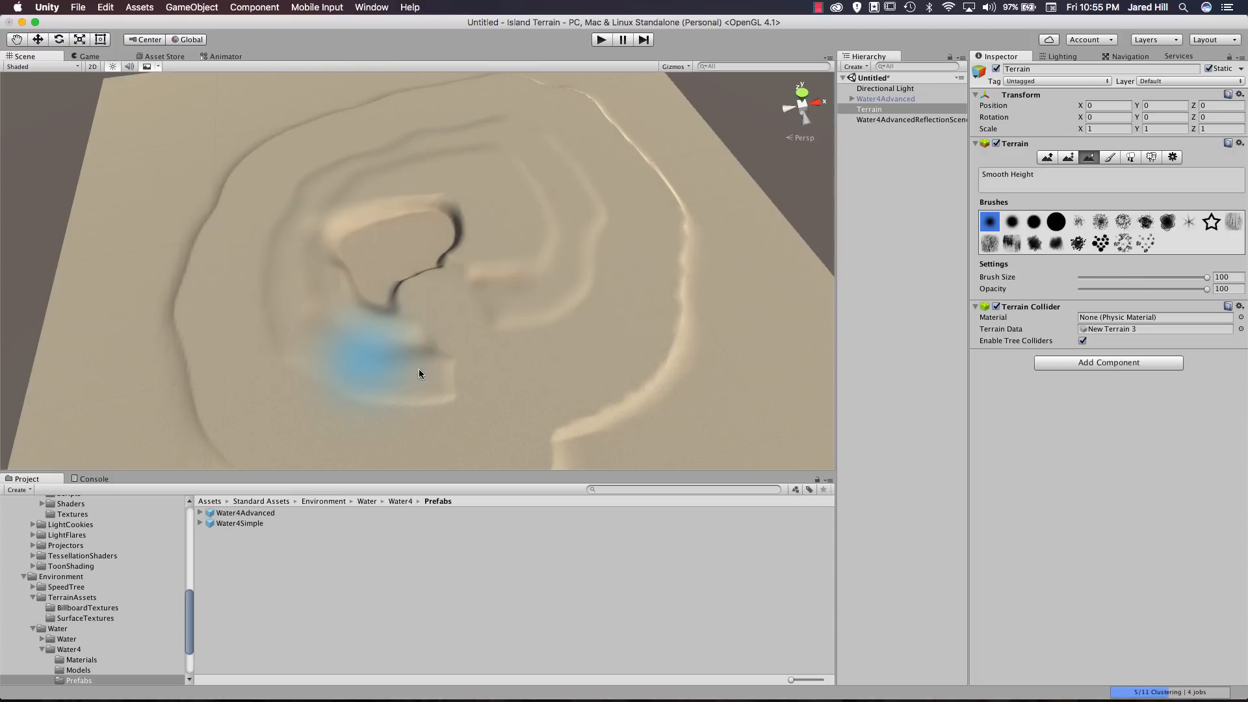
pyautogui.moveTo(442, 371)
pyautogui.mouseDown()
pyautogui.moveTo(451, 290)
pyautogui.moveTo(435, 273)
pyautogui.moveTo(383, 292)
pyautogui.mouseUp()
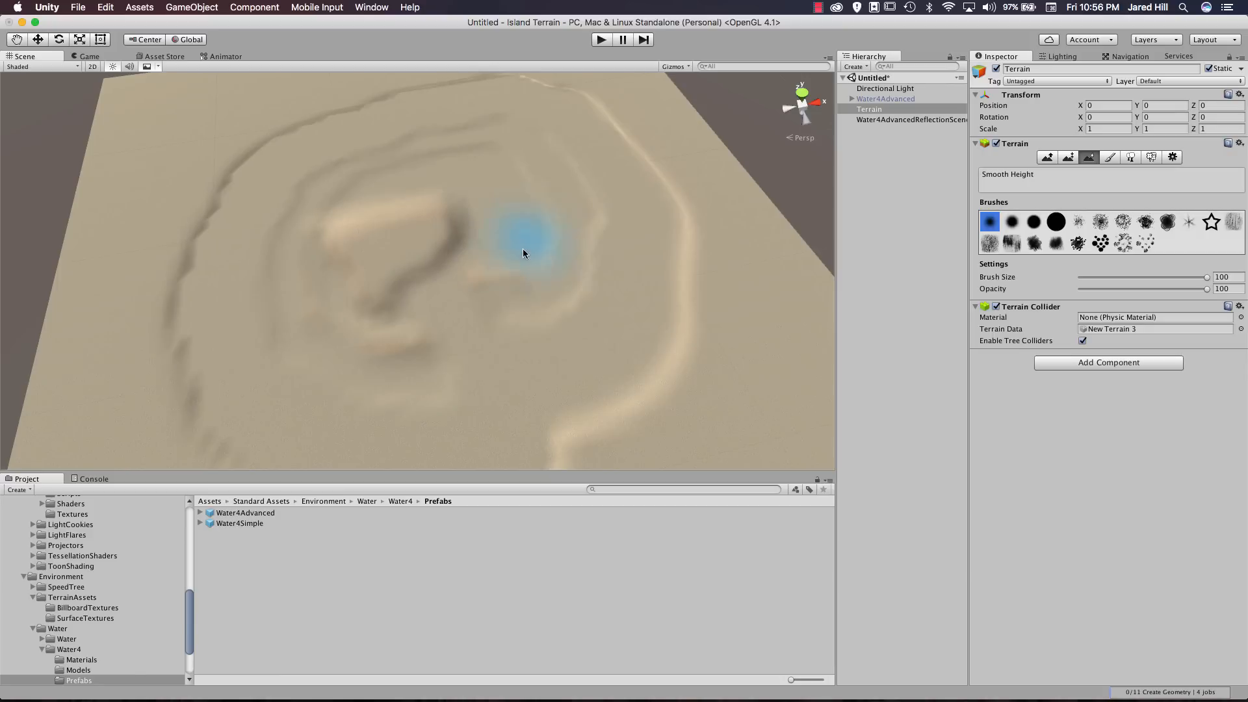
pyautogui.scroll(-6, 501, 298)
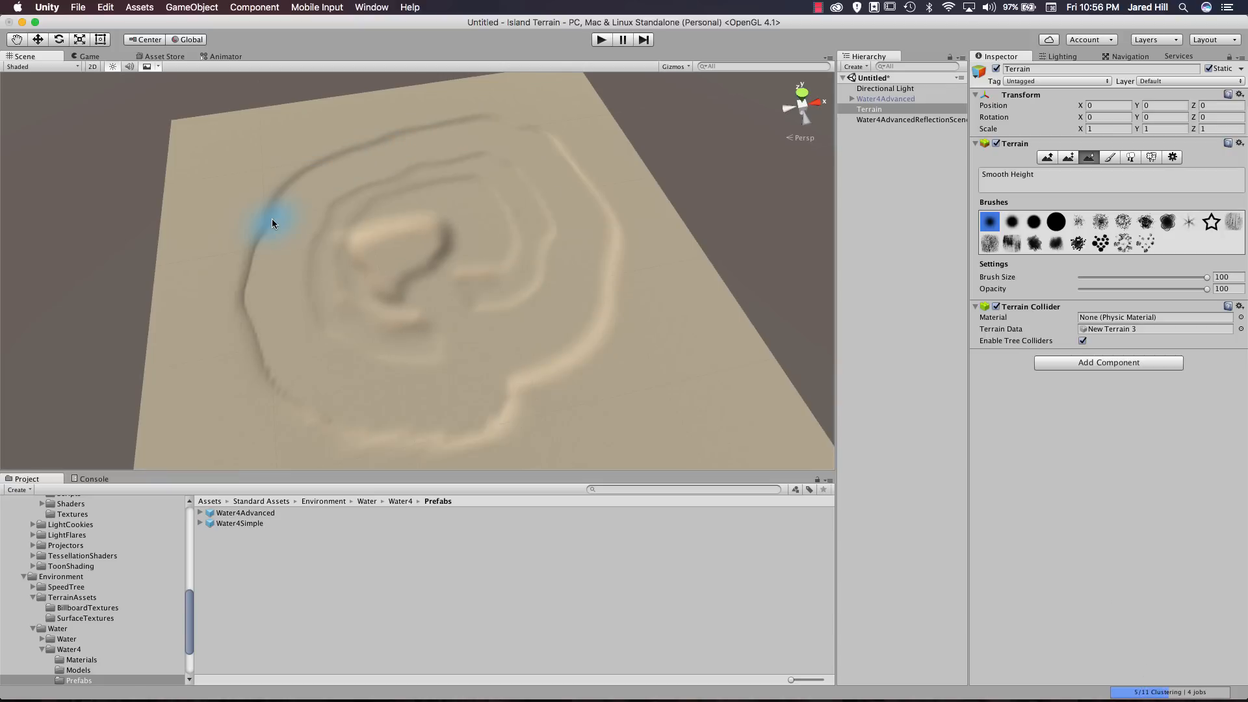
pyautogui.moveTo(251, 312)
pyautogui.mouseDown()
pyautogui.moveTo(383, 421)
pyautogui.moveTo(524, 375)
pyautogui.moveTo(587, 334)
pyautogui.moveTo(568, 329)
pyautogui.mouseUp()
# Check the smoothed terrain up close, and reactivate the Water4Advanced object.
pyautogui.moveTo(489, 341); pyautogui.dragTo(497, 262, button='right')
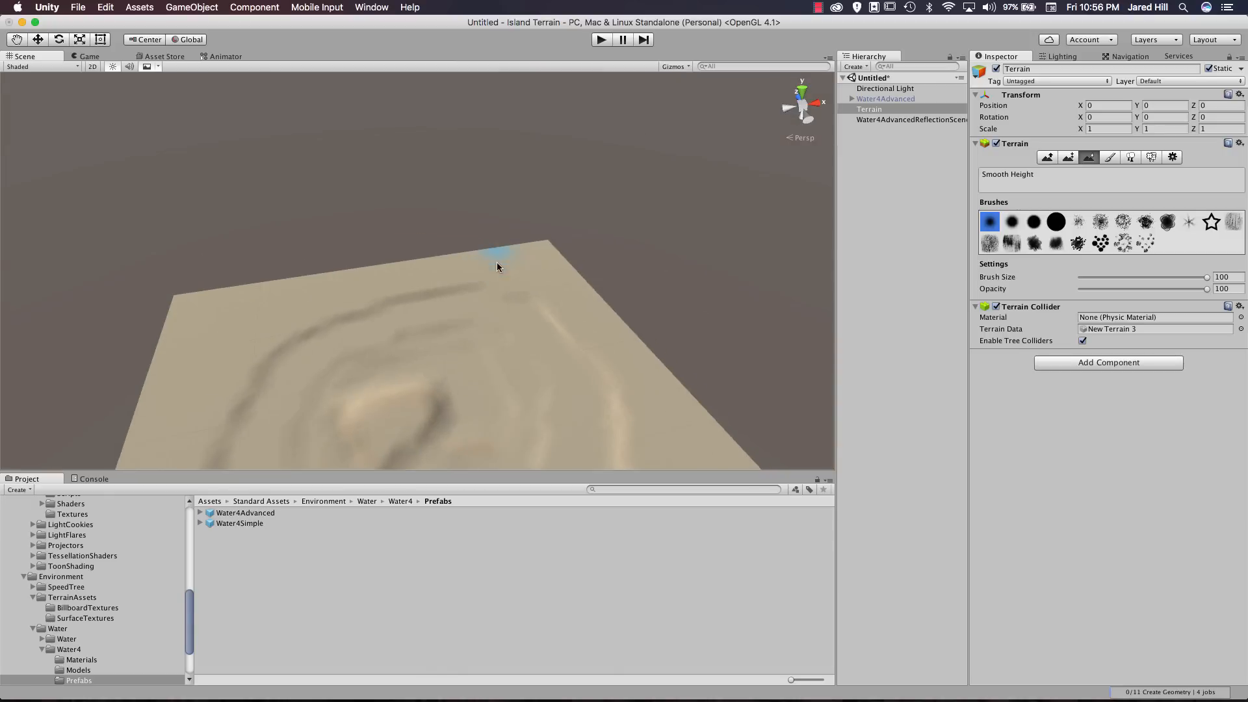
pyautogui.moveTo(499, 323); pyautogui.dragTo(498, 231, button='middle')
pyautogui.scroll(5, 456, 282)
pyautogui.scroll(2, 456, 282)
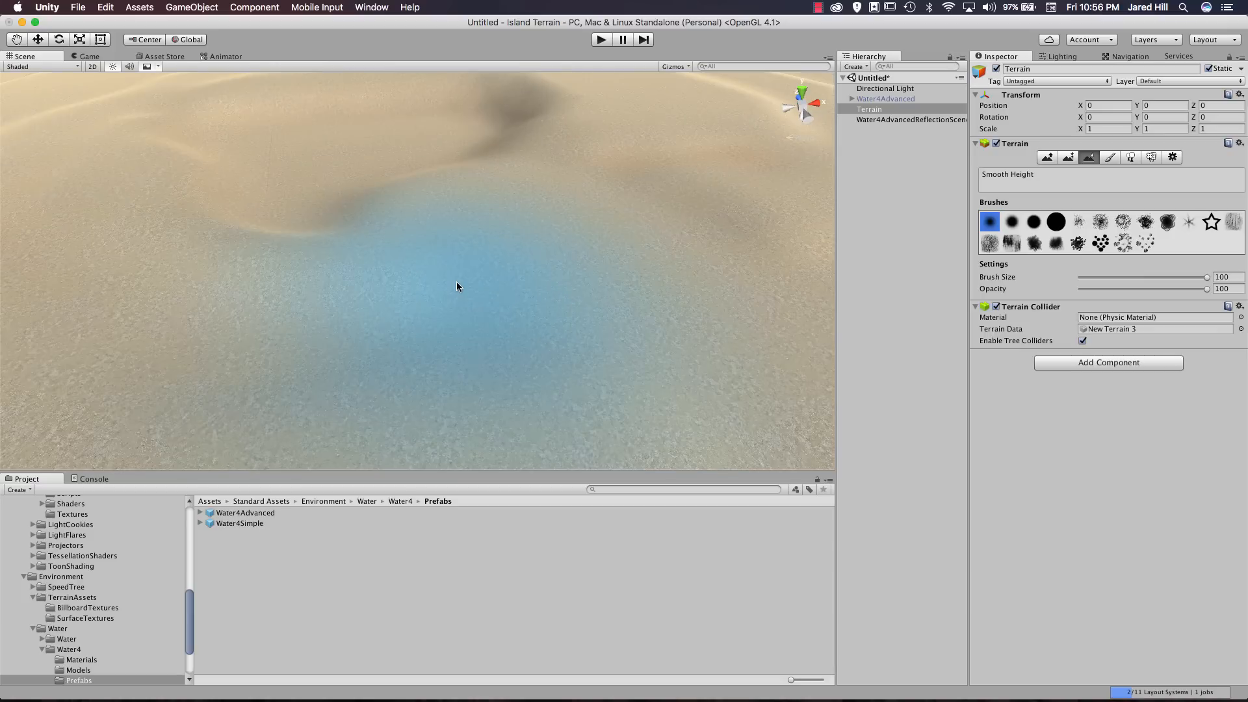
pyautogui.moveTo(349, 270); pyautogui.dragTo(468, 213, button='right')
pyautogui.moveTo(469, 277); pyautogui.dragTo(414, 202, button='right')
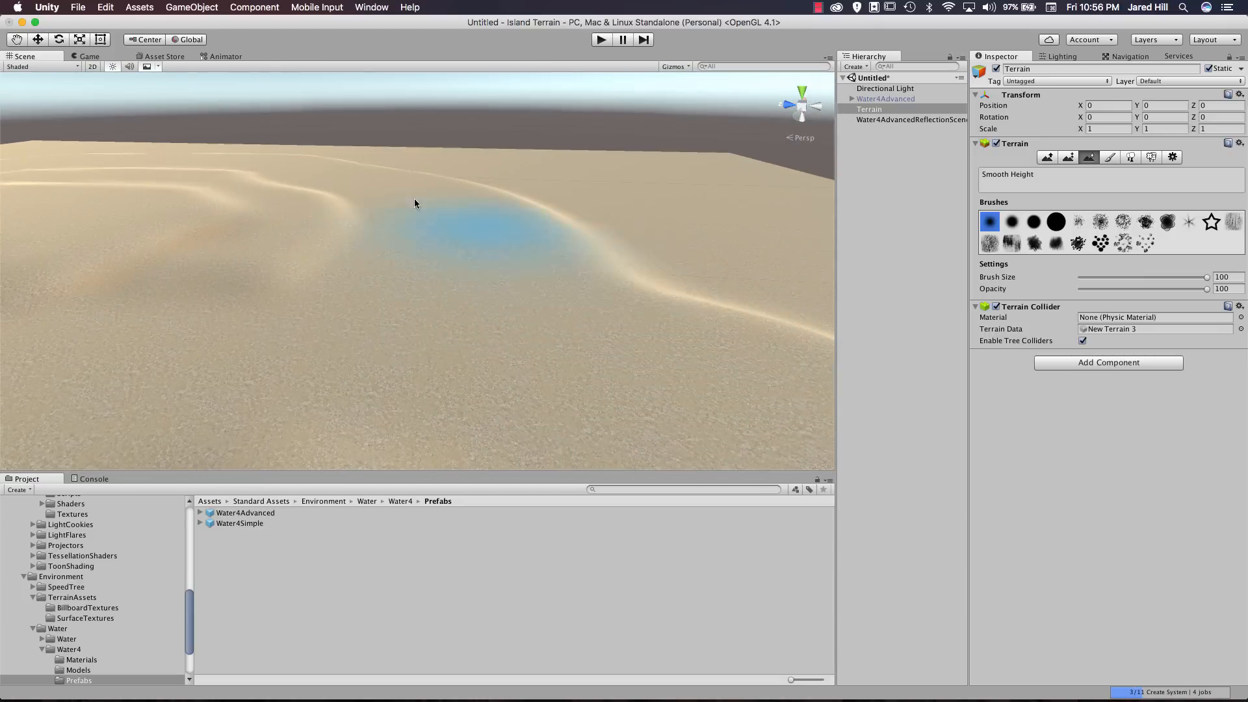
pyautogui.moveTo(306, 179)
pyautogui.mouseDown(button='right')
pyautogui.moveTo(242, 192)
pyautogui.moveTo(409, 221)
pyautogui.mouseUp(button='right')
pyautogui.click(910, 99)
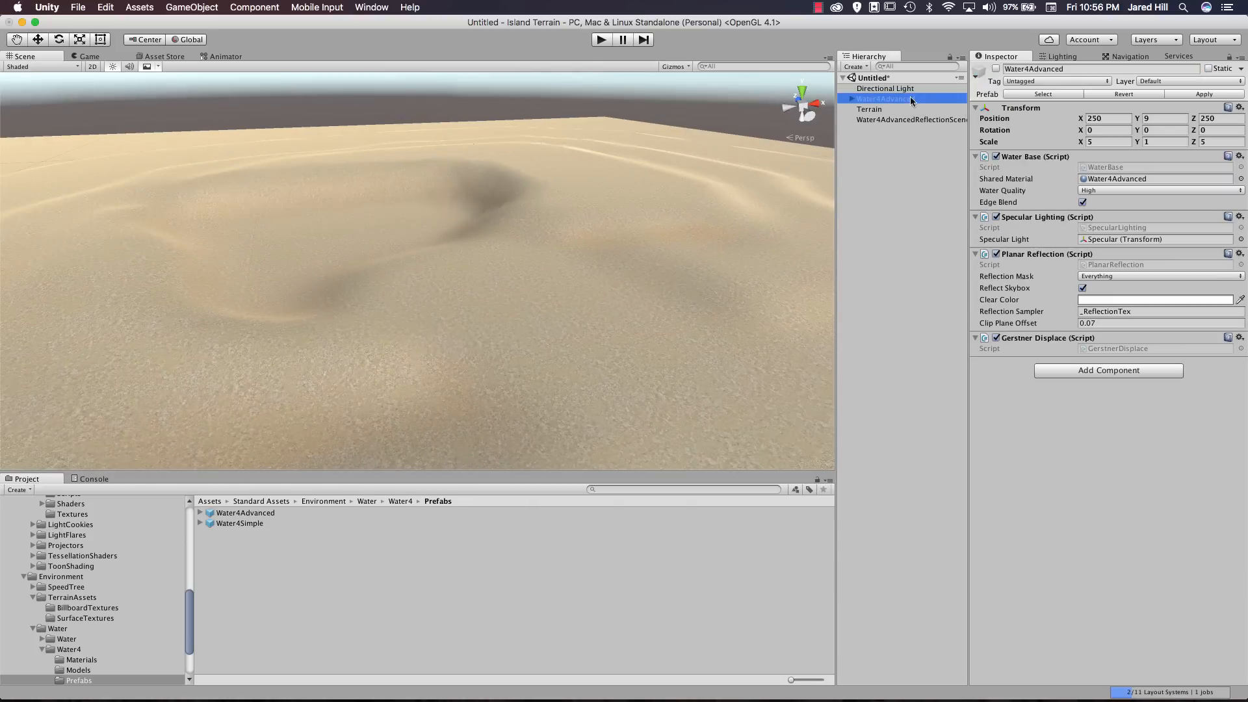
pyautogui.click(996, 68)
# Examine the smoothed shoreline, the bay and the submerged parts of the rim with the water showing.
pyautogui.scroll(5, 412, 362)
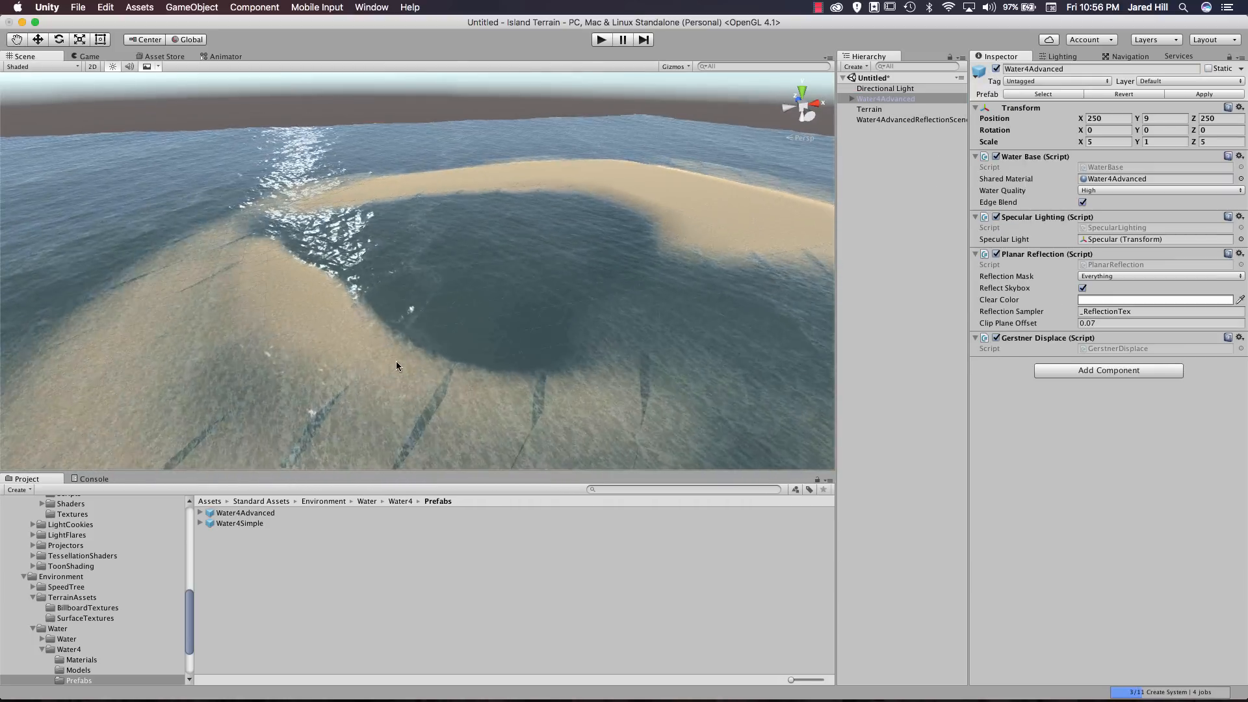
pyautogui.scroll(-5, 399, 363)
pyautogui.keyDown('alt'); pyautogui.moveTo(401, 362); pyautogui.dragTo(383, 385); pyautogui.keyUp('alt')
pyautogui.moveTo(383, 385); pyautogui.dragTo(407, 372, button='middle')
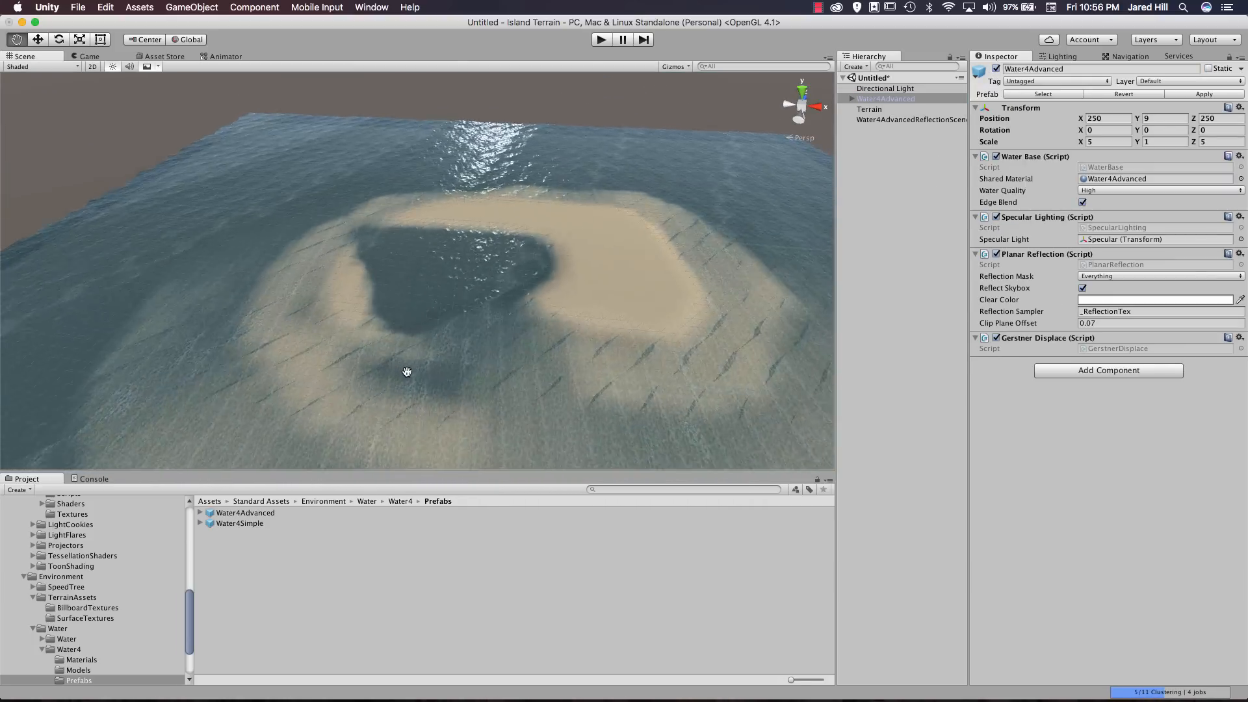
pyautogui.keyDown('alt'); pyautogui.moveTo(407, 372); pyautogui.dragTo(451, 329); pyautogui.keyUp('alt')
pyautogui.scroll(3, 516, 293)
pyautogui.moveTo(451, 329); pyautogui.dragTo(489, 382, button='middle')
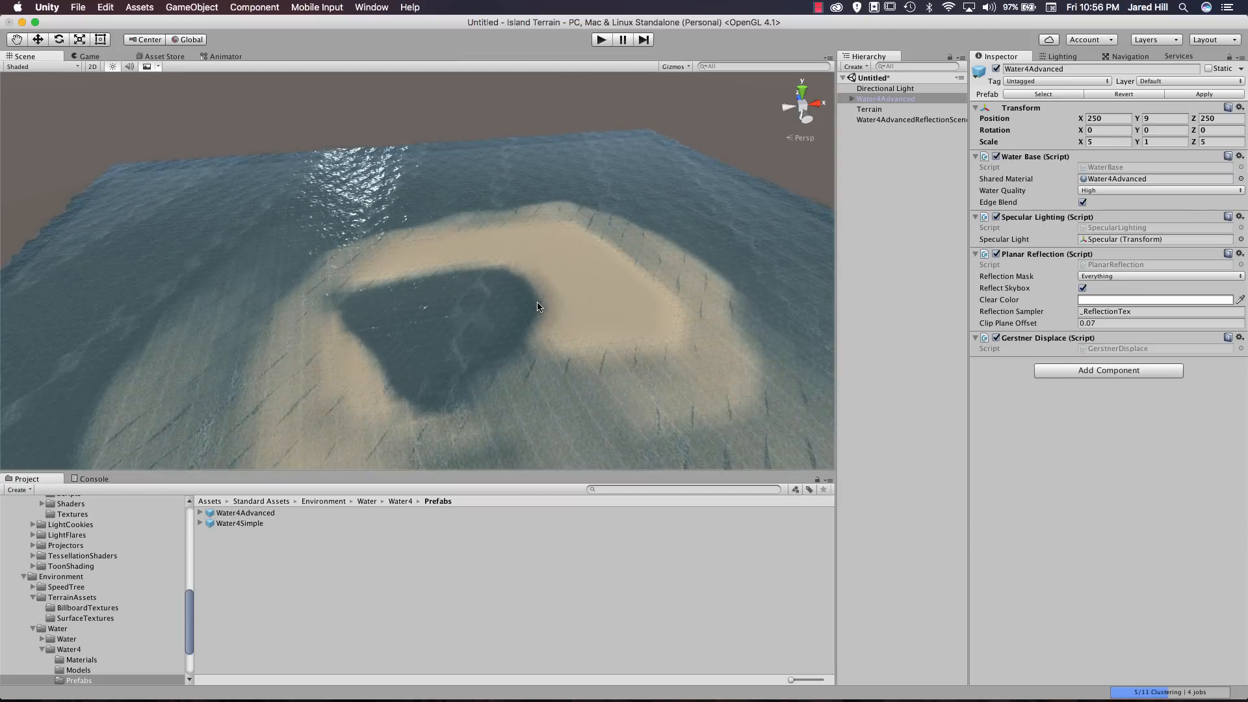
pyautogui.keyDown('alt'); pyautogui.moveTo(538, 306); pyautogui.dragTo(521, 315); pyautogui.keyUp('alt')
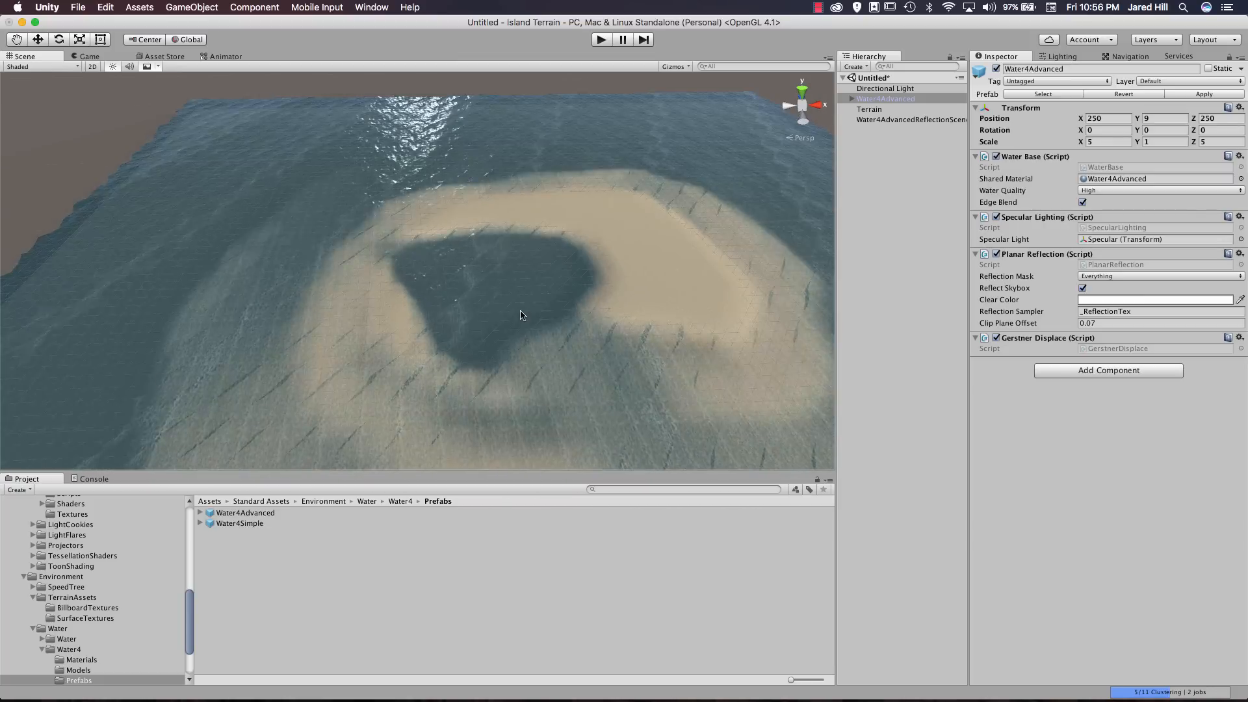
# Raise the submerged corner of the island's rim beside the bay using Raise / Lower Terrain with opacity 38 and brush size 48.
pyautogui.click(870, 109)
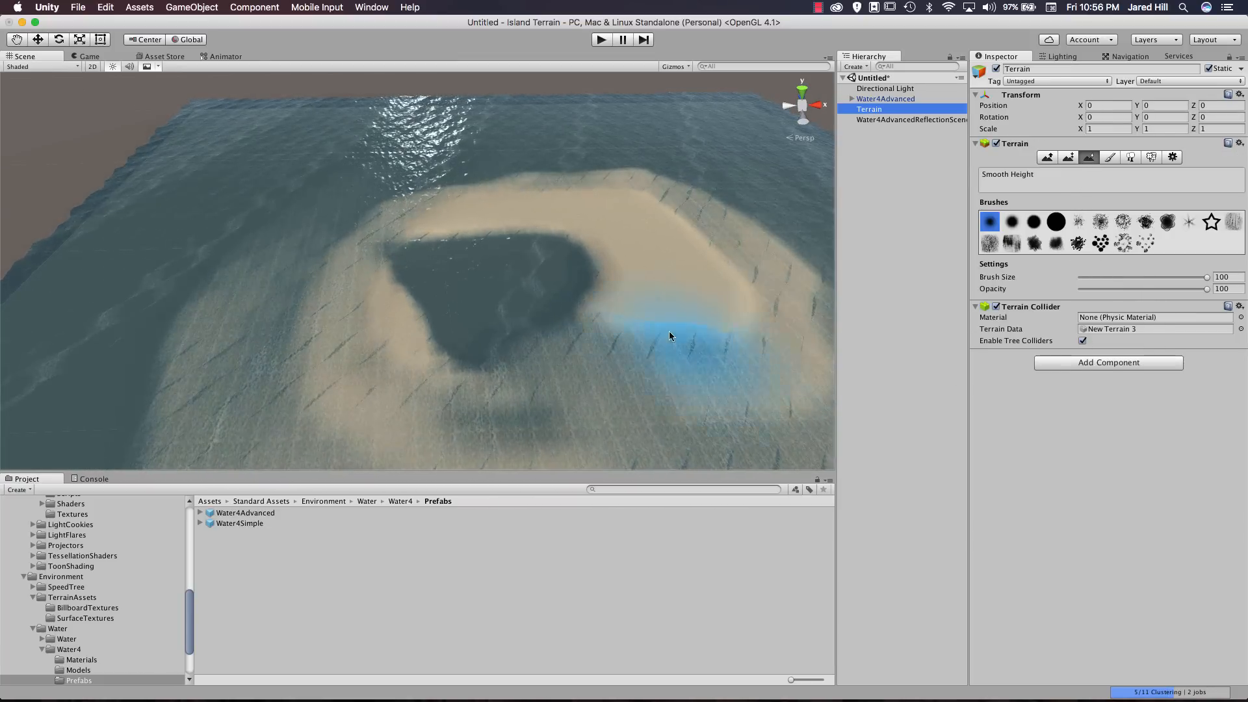
pyautogui.scroll(5, 409, 289)
pyautogui.moveTo(408, 288); pyautogui.dragTo(565, 345, button='middle')
pyautogui.click(1047, 158)
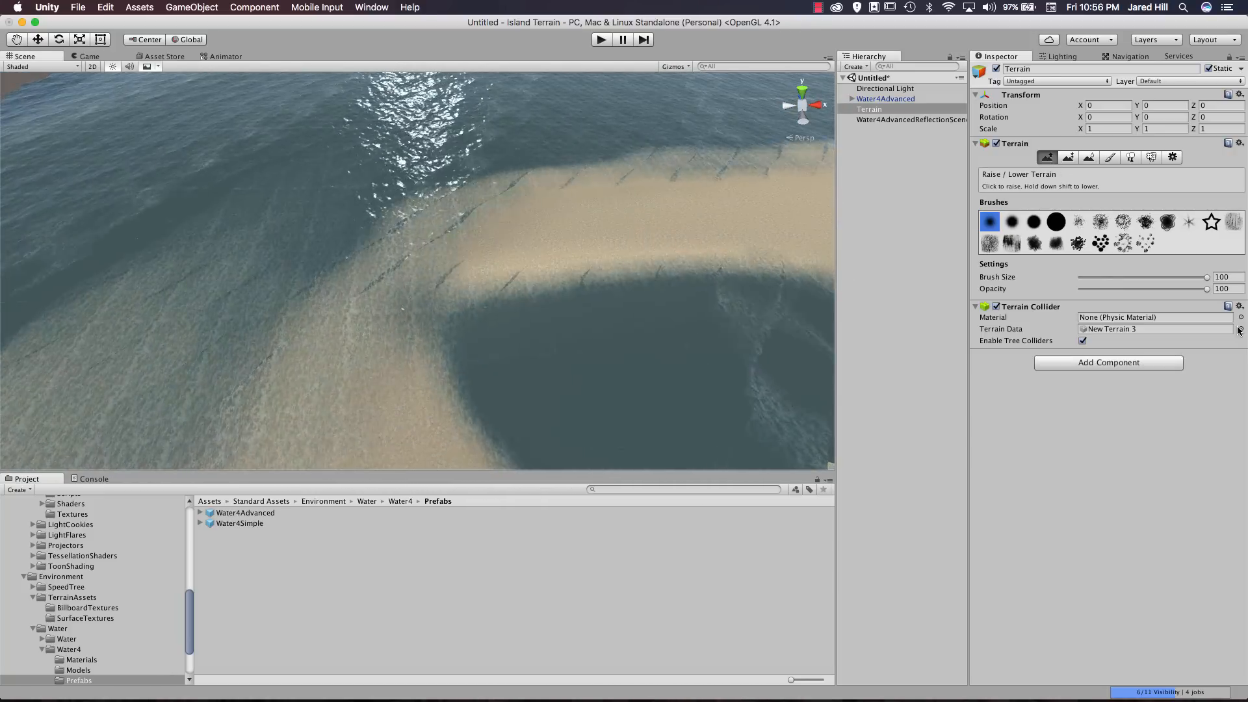
pyautogui.moveTo(1206, 288); pyautogui.dragTo(1128, 290)
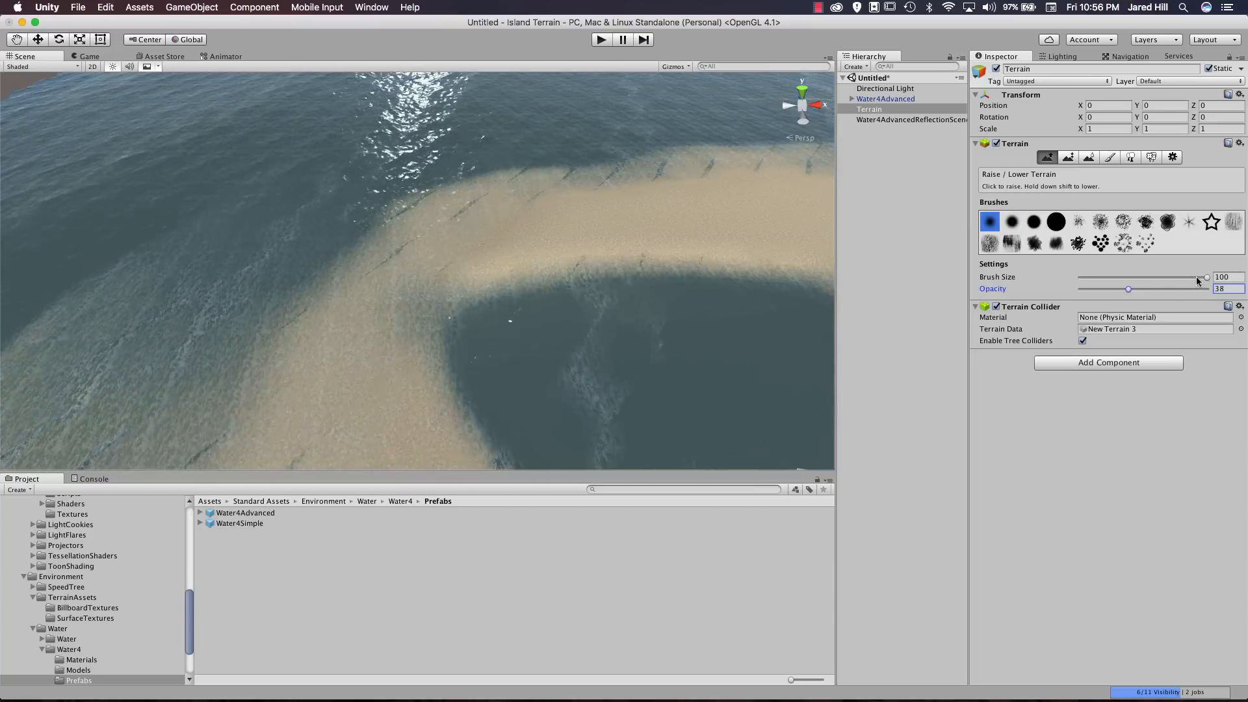
pyautogui.moveTo(1207, 277); pyautogui.dragTo(1141, 278)
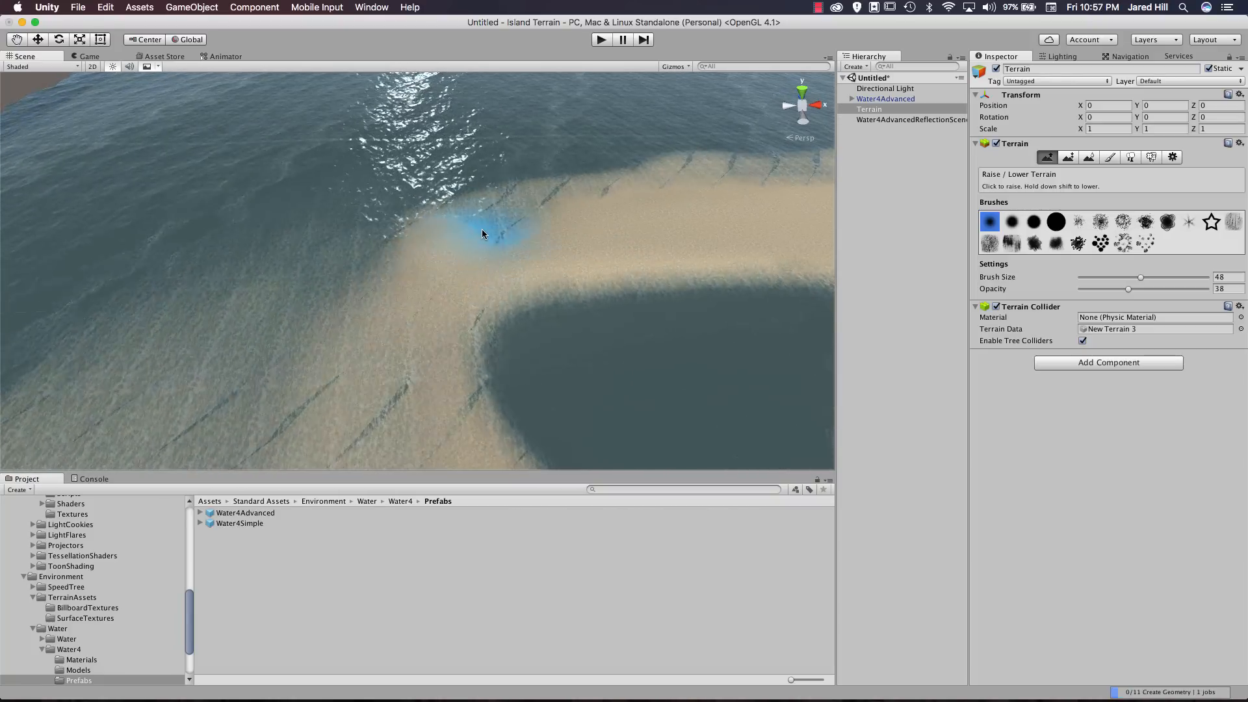
pyautogui.moveTo(396, 293)
pyautogui.mouseDown()
pyautogui.moveTo(408, 339)
pyautogui.moveTo(444, 322)
pyautogui.moveTo(382, 359)
pyautogui.mouseUp()
# Raise the low sand along the bay's outer side to widen that arm of the island.
pyautogui.moveTo(477, 364); pyautogui.dragTo(439, 324, button='middle')
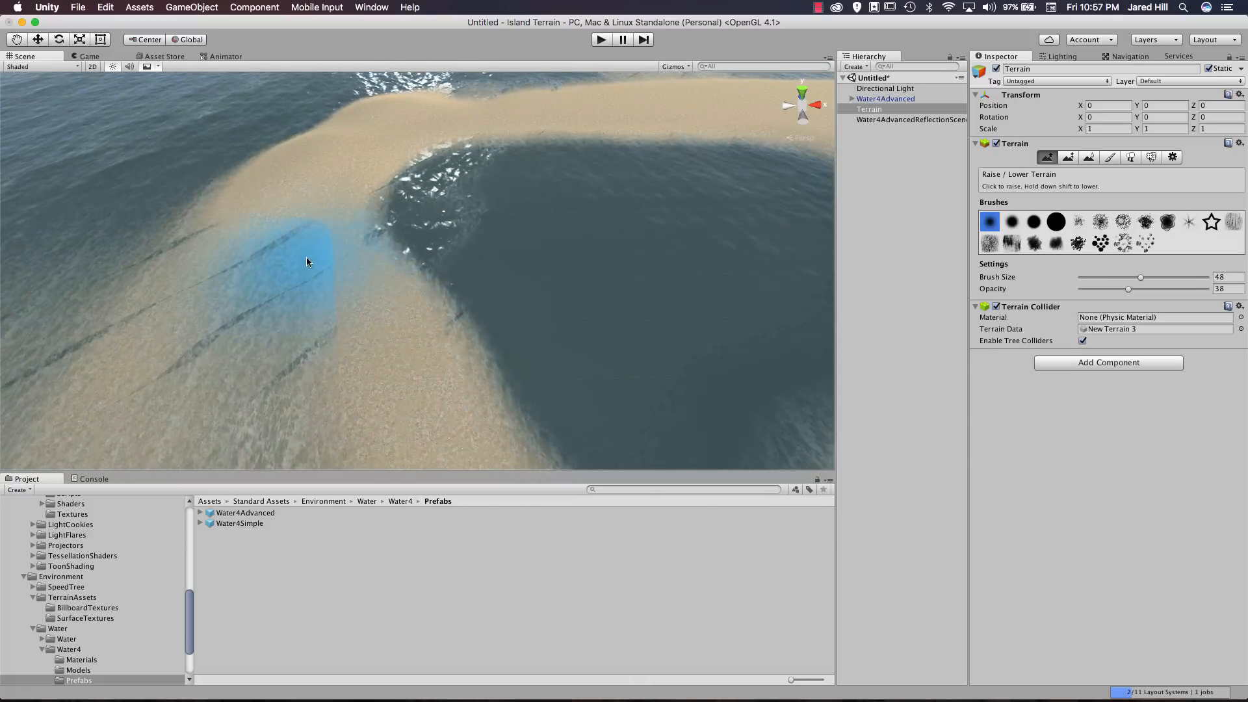
pyautogui.moveTo(307, 260)
pyautogui.mouseDown()
pyautogui.moveTo(348, 266)
pyautogui.moveTo(404, 323)
pyautogui.moveTo(370, 164)
pyautogui.moveTo(427, 158)
pyautogui.moveTo(573, 288)
pyautogui.moveTo(700, 319)
pyautogui.mouseUp()
pyautogui.moveTo(700, 319); pyautogui.dragTo(585, 305, button='middle')
pyautogui.moveTo(585, 306)
pyautogui.mouseDown()
pyautogui.moveTo(376, 298)
pyautogui.moveTo(561, 273)
pyautogui.mouseUp()
# Raise the shallow shelf at the end of the island's arm to extend the sand towards the bay opening.
pyautogui.scroll(-6, 502, 276)
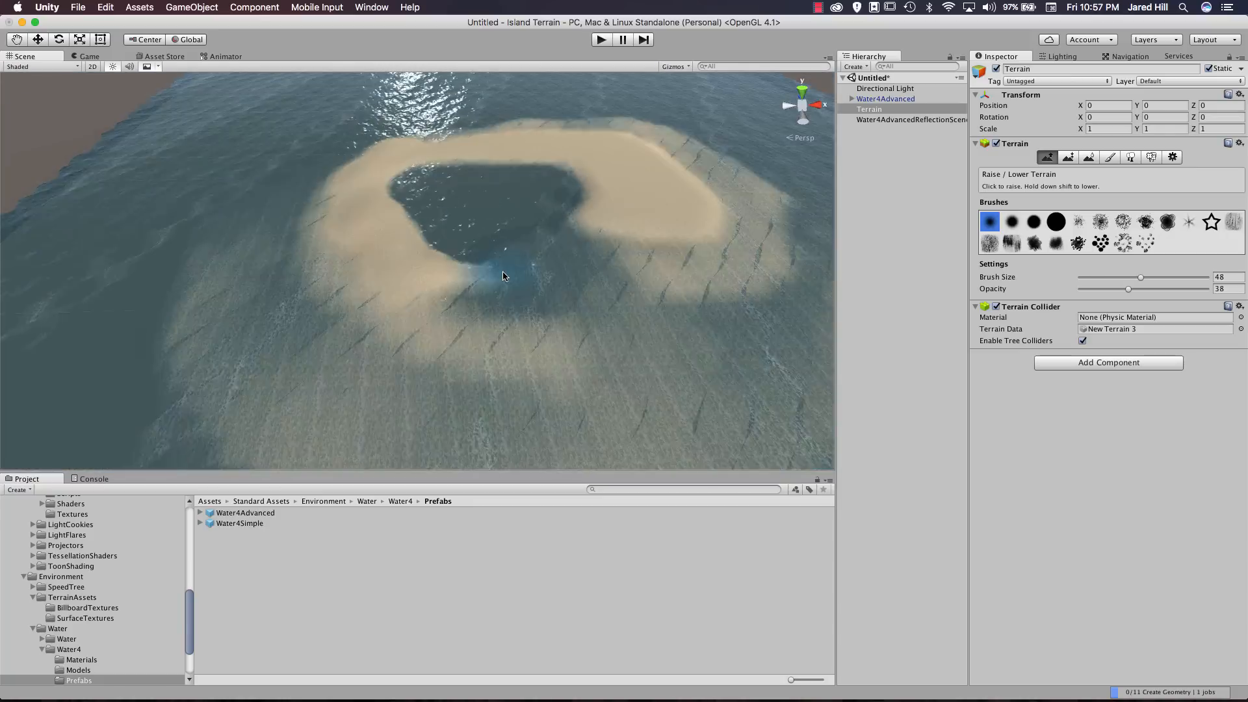
pyautogui.scroll(5, 502, 276)
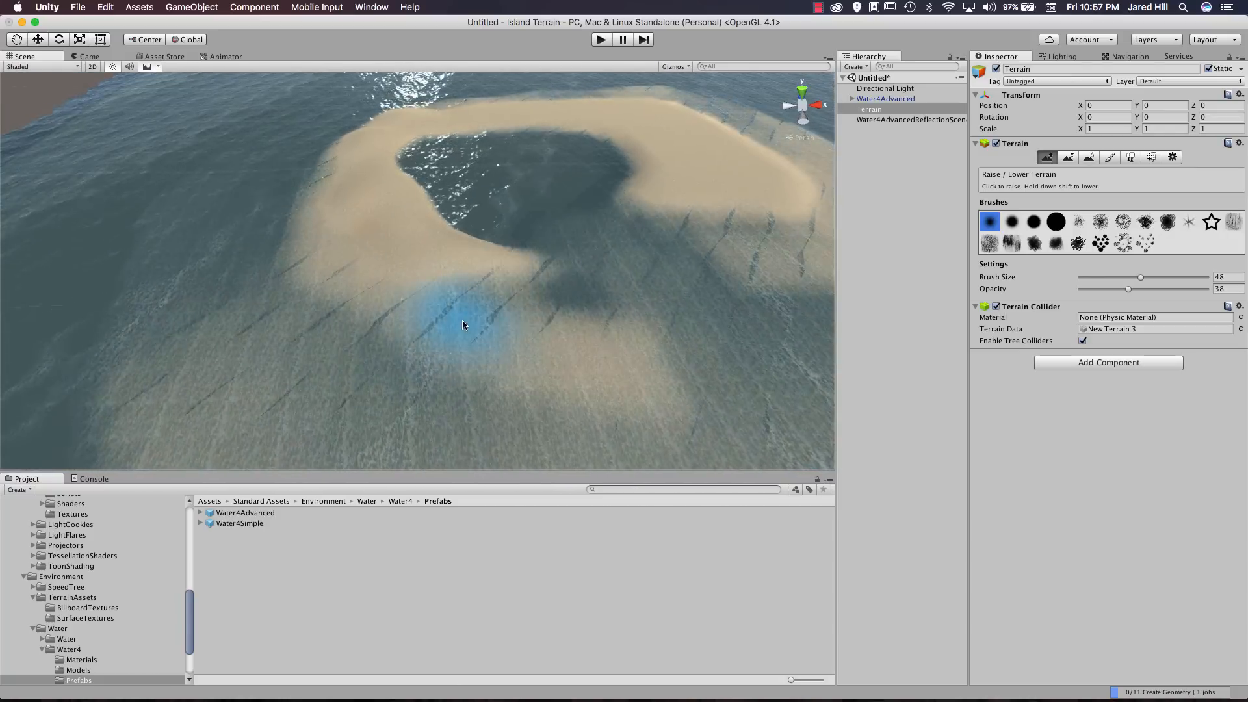
pyautogui.moveTo(463, 325)
pyautogui.mouseDown()
pyautogui.moveTo(466, 290)
pyautogui.moveTo(509, 323)
pyautogui.moveTo(533, 294)
pyautogui.moveTo(654, 298)
pyautogui.mouseUp()
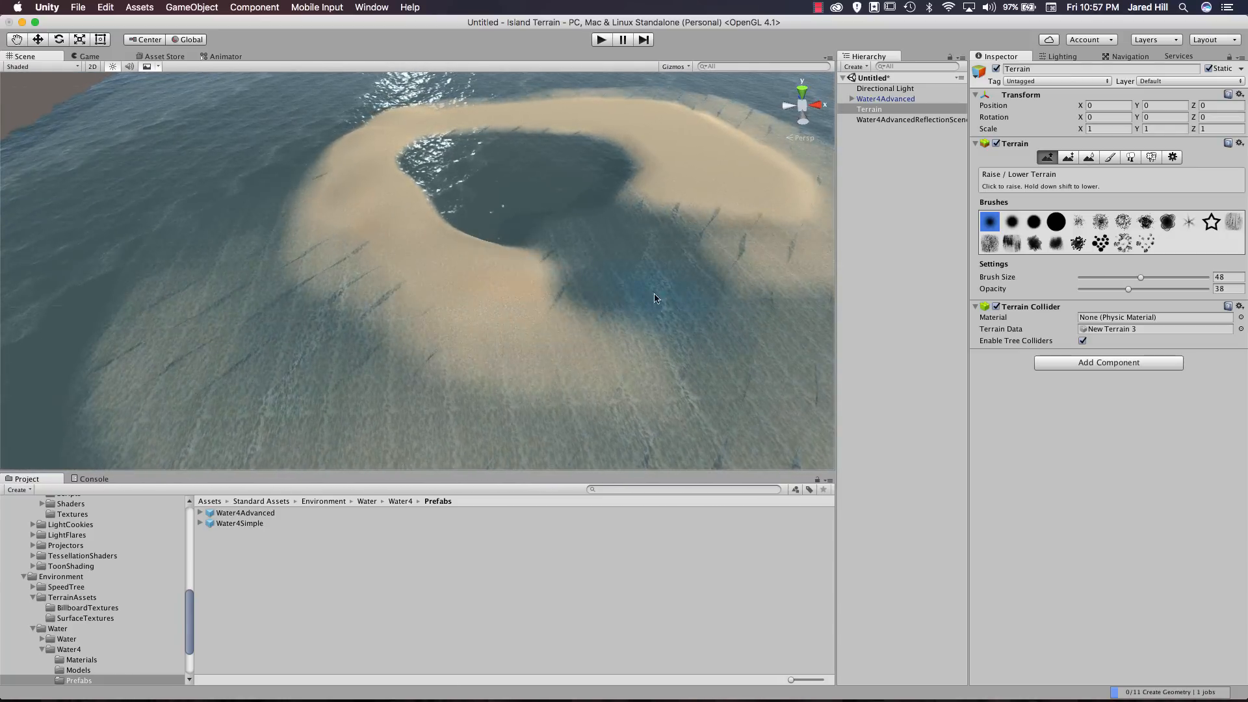
# Examine the raised arm, the bay opening and the wide beach from several angles.
pyautogui.moveTo(654, 298)
pyautogui.mouseDown(button='right')
pyautogui.moveTo(571, 264)
pyautogui.moveTo(552, 304)
pyautogui.moveTo(469, 301)
pyautogui.moveTo(529, 326)
pyautogui.moveTo(524, 301)
pyautogui.moveTo(524, 323)
pyautogui.moveTo(460, 310)
pyautogui.mouseUp(button='right')
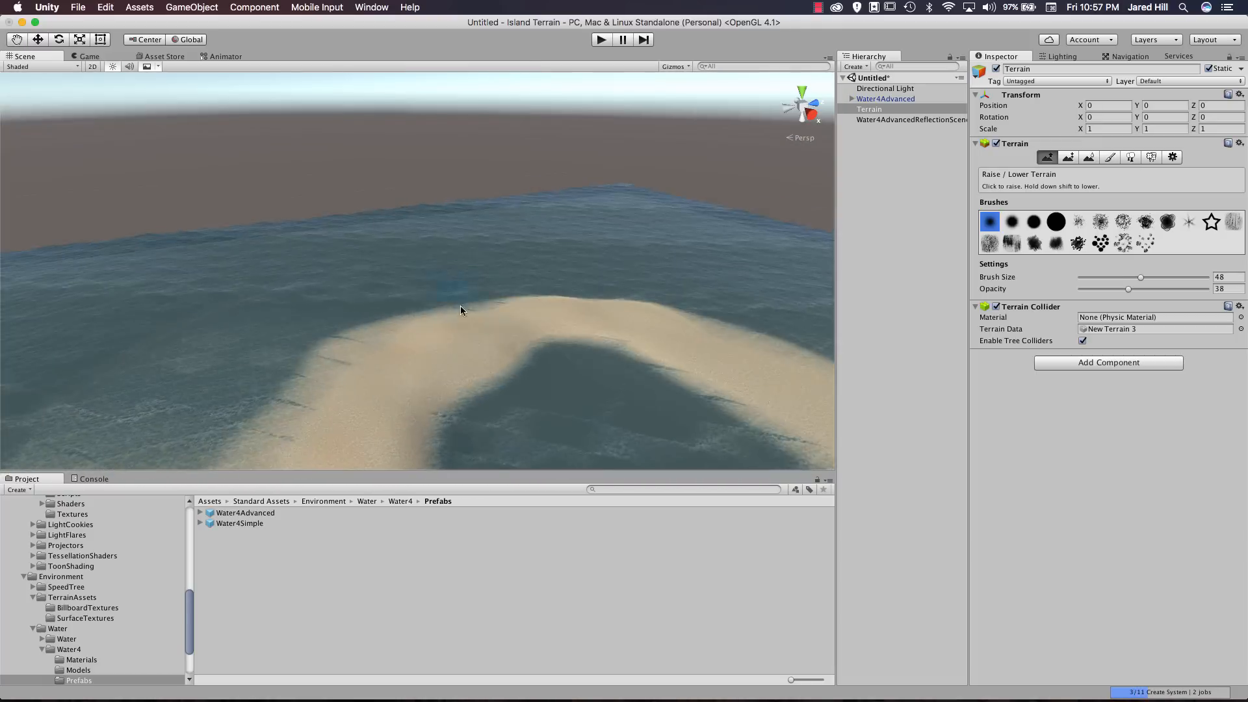
pyautogui.scroll(-5, 464, 303)
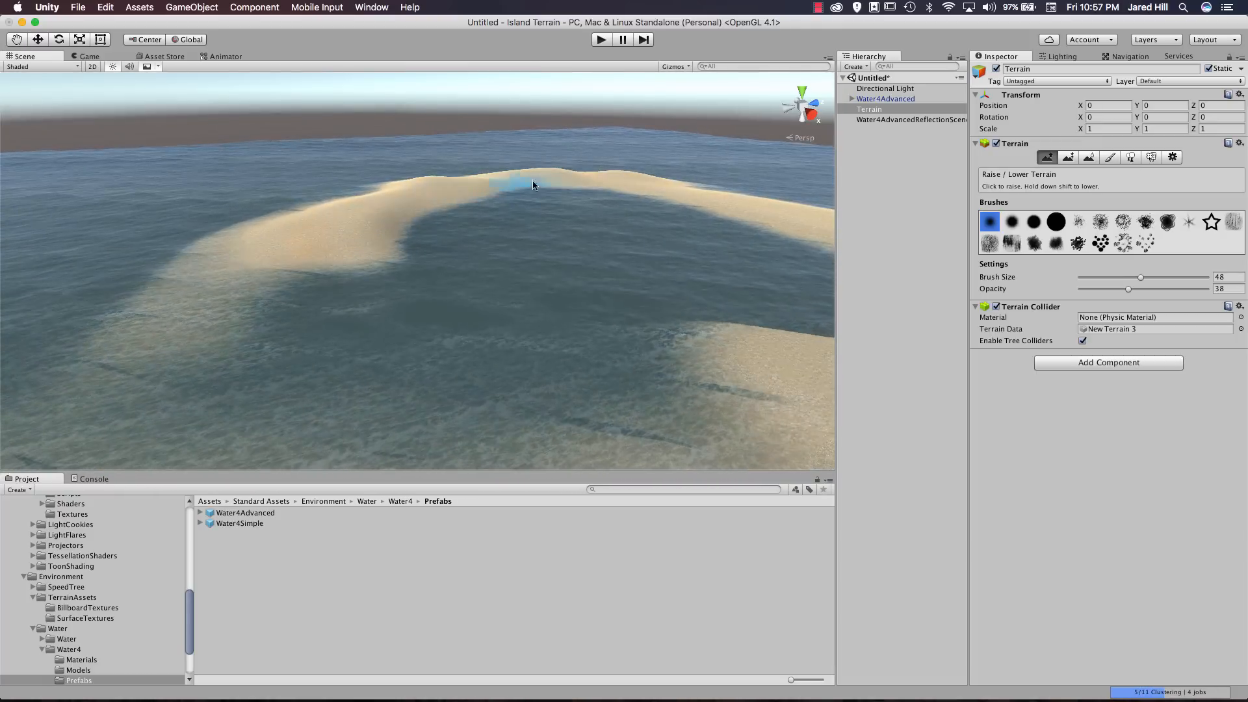
pyautogui.moveTo(533, 185); pyautogui.dragTo(590, 234, button='right')
pyautogui.moveTo(650, 322)
pyautogui.mouseDown(button='right')
pyautogui.moveTo(601, 293)
pyautogui.moveTo(648, 334)
pyautogui.mouseUp(button='right')
pyautogui.moveTo(388, 337); pyautogui.dragTo(516, 332, button='right')
pyautogui.scroll(-5, 462, 339)
pyautogui.moveTo(516, 332); pyautogui.dragTo(479, 342, button='middle')
pyautogui.scroll(5, 505, 296)
pyautogui.scroll(-5, 509, 292)
pyautogui.moveTo(509, 295); pyautogui.dragTo(457, 345, button='middle')
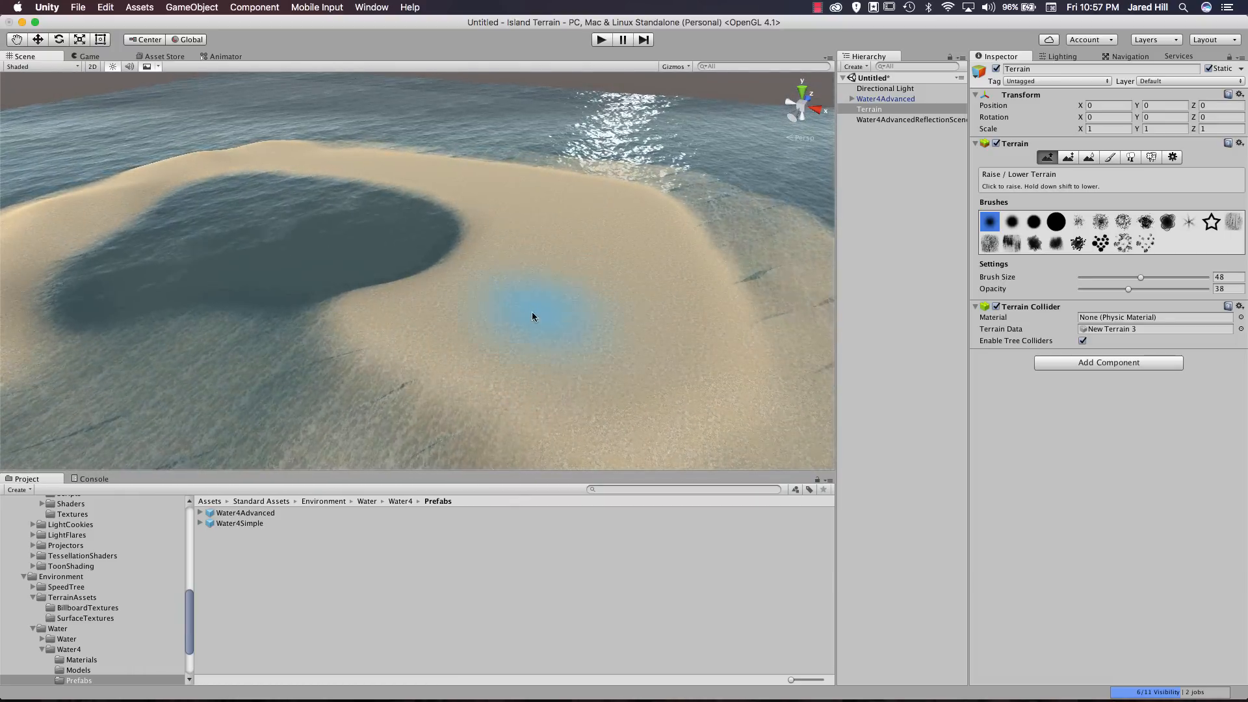
pyautogui.press('Right')
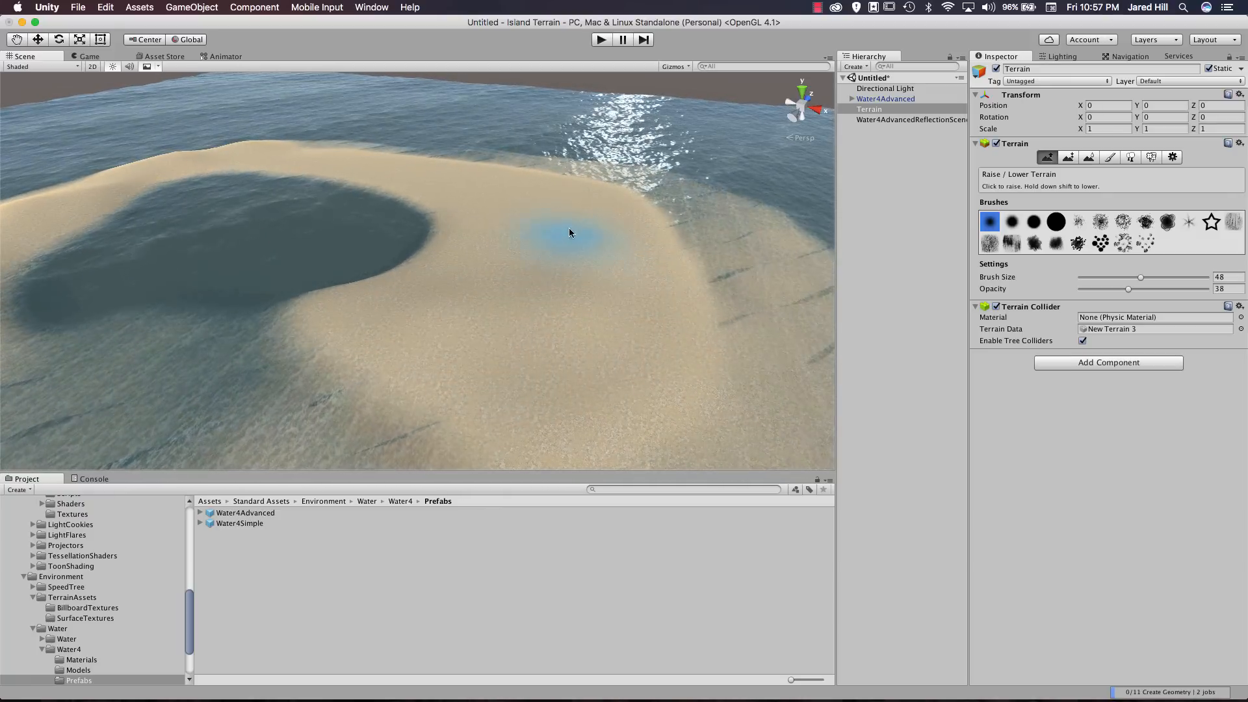
pyautogui.keyDown('alt'); pyautogui.moveTo(409, 284); pyautogui.dragTo(638, 365); pyautogui.keyUp('alt')
pyautogui.moveTo(638, 364); pyautogui.dragTo(741, 361, button='middle')
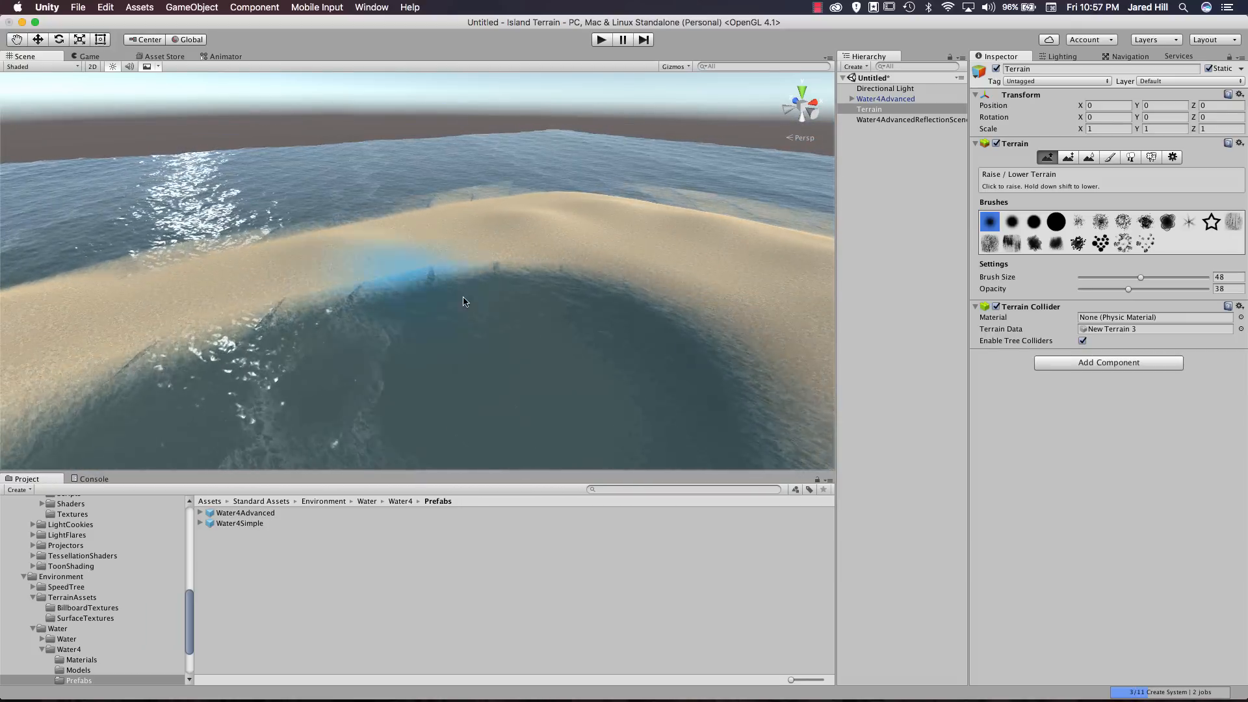
pyautogui.keyDown('alt'); pyautogui.moveTo(380, 281); pyautogui.dragTo(247, 265); pyautogui.keyUp('alt')
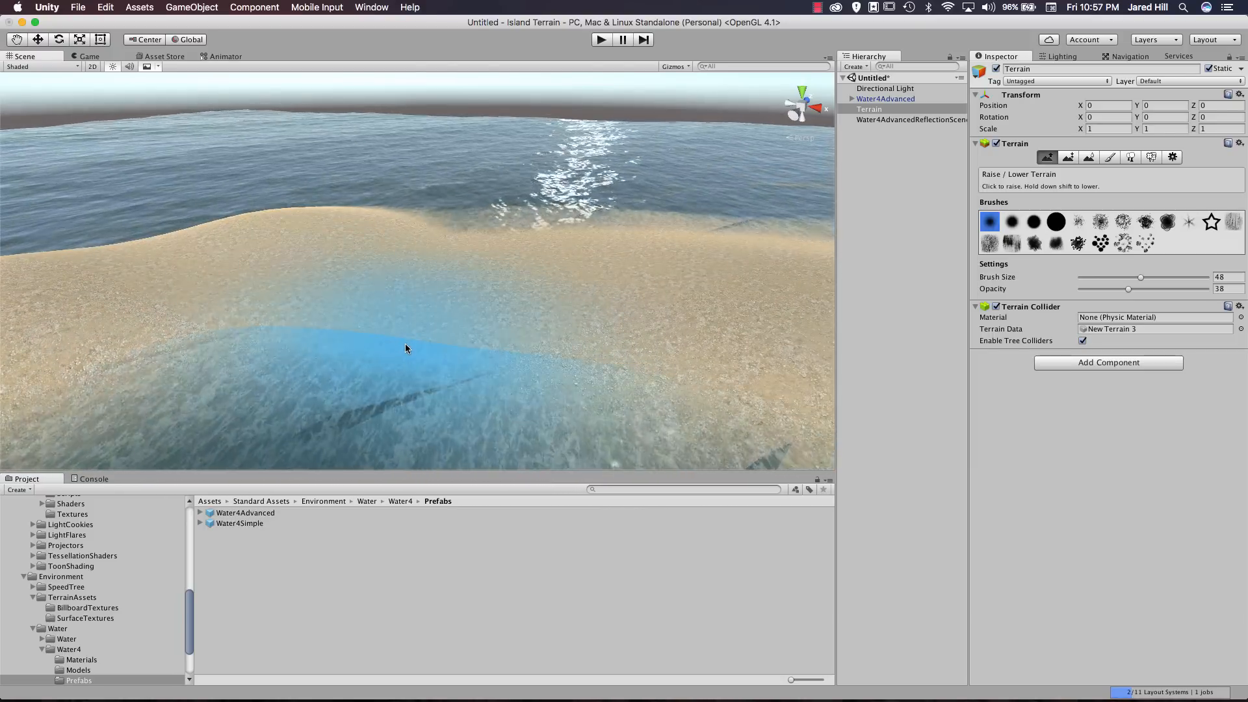
# Lower the sand ridge beside the bay with the Raise / Lower Terrain brush.
pyautogui.scroll(-5, 406, 345)
pyautogui.moveTo(406, 345)
pyautogui.keyDown('alt'); pyautogui.mouseDown()
pyautogui.moveTo(388, 317)
pyautogui.moveTo(417, 346)
pyautogui.moveTo(681, 327)
pyautogui.moveTo(427, 323)
pyautogui.mouseUp(); pyautogui.keyUp('alt')
pyautogui.scroll(4, 497, 338)
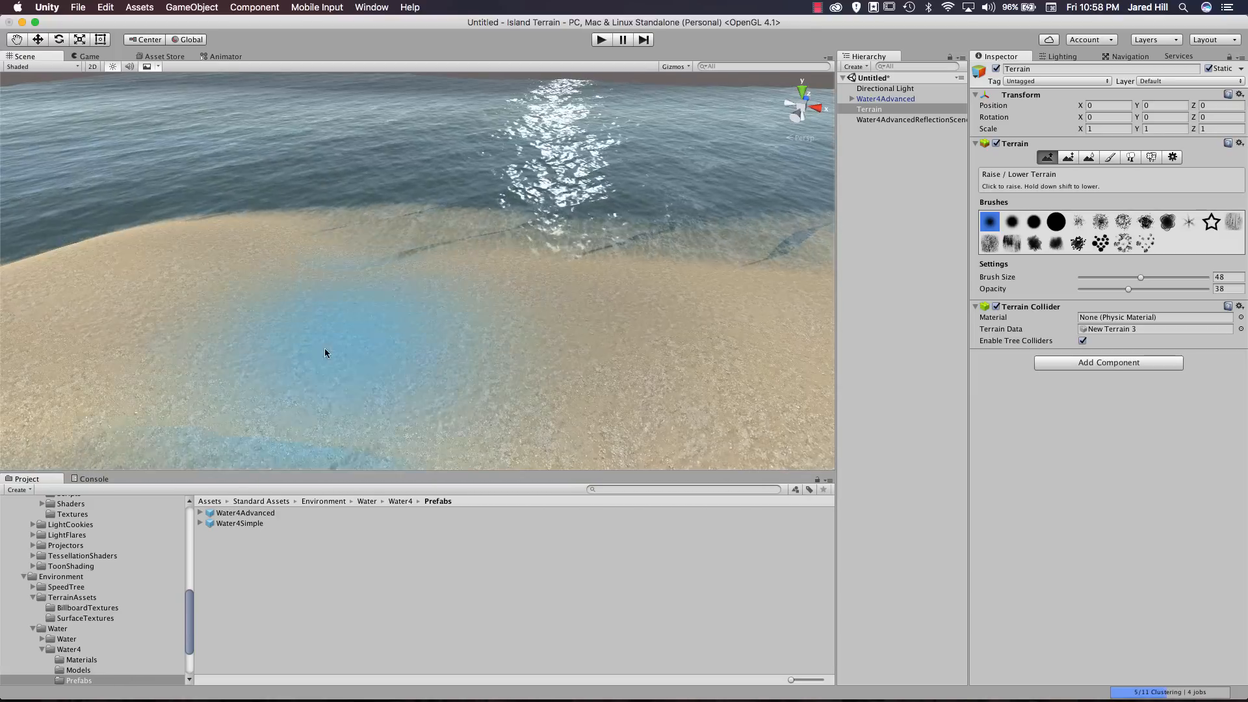
pyautogui.scroll(-4, 383, 313)
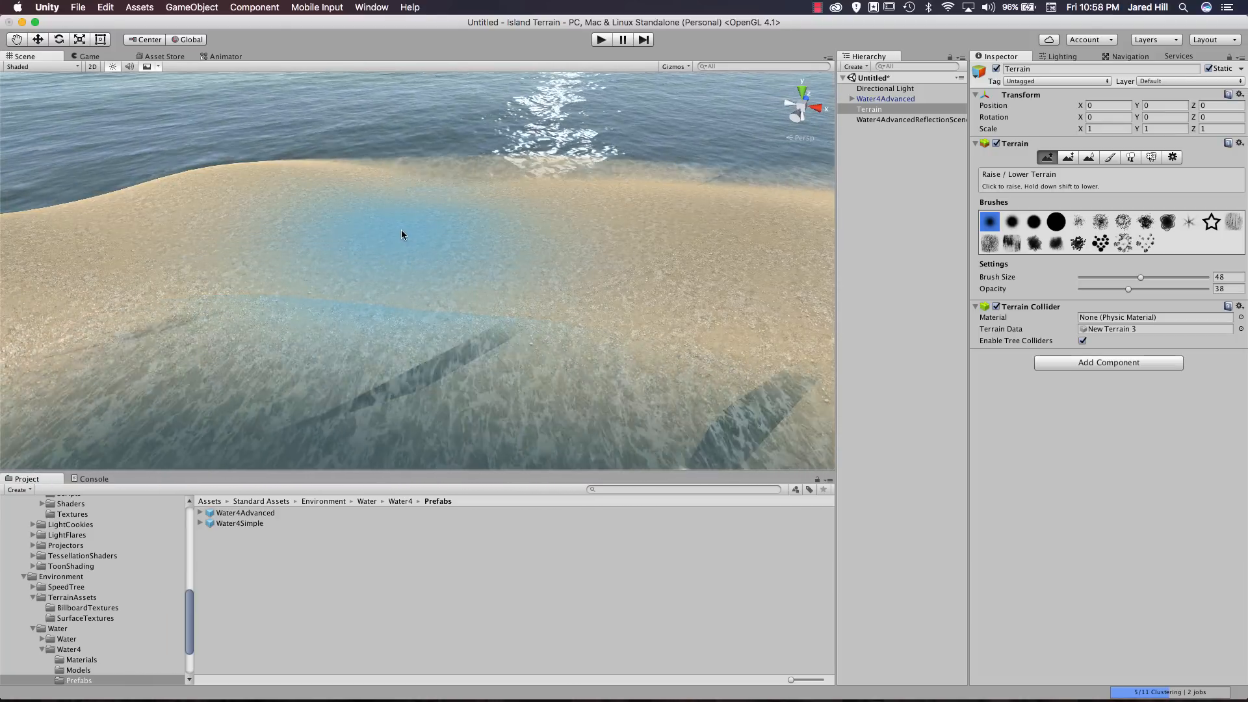
pyautogui.moveTo(400, 229)
pyautogui.keyDown('shift'); pyautogui.mouseDown()
pyautogui.moveTo(626, 355)
pyautogui.moveTo(533, 336)
pyautogui.mouseUp(); pyautogui.keyUp('shift')
pyautogui.moveTo(499, 247); pyautogui.dragTo(604, 254, button='right')
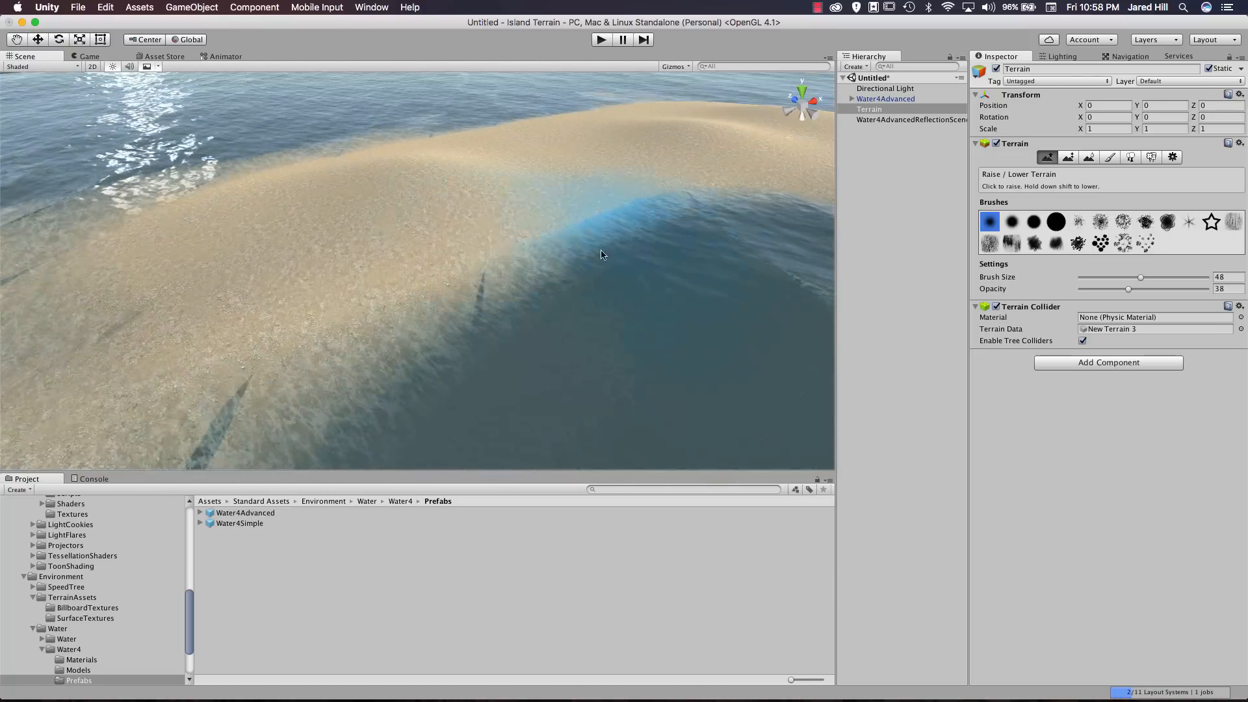
# Smooth the low saddle on the sand arm beside the bay with the Smooth Height brush at opacity 26.
pyautogui.moveTo(496, 306); pyautogui.dragTo(597, 326, button='right')
pyautogui.moveTo(597, 326)
pyautogui.mouseDown(button='middle')
pyautogui.moveTo(574, 323)
pyautogui.moveTo(602, 325)
pyautogui.mouseUp(button='middle')
pyautogui.scroll(3, 360, 278)
pyautogui.scroll(3, 365, 295)
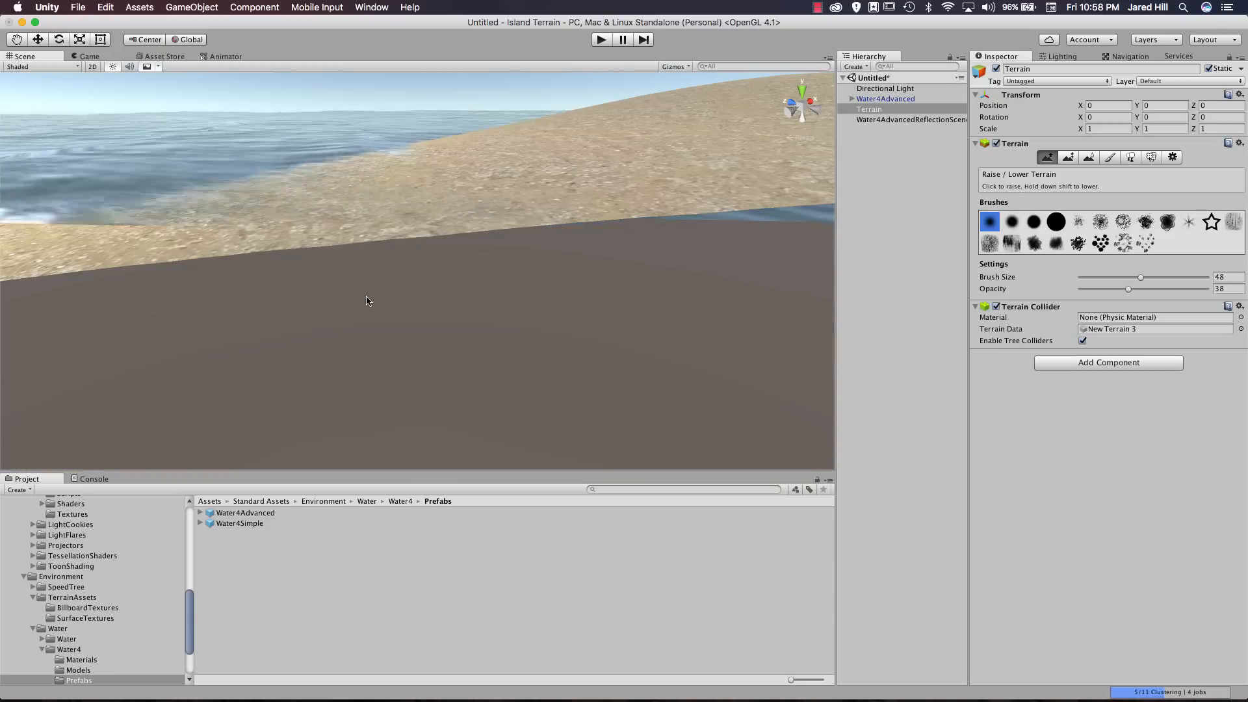
pyautogui.scroll(-2, 365, 295)
pyautogui.moveTo(822, 276); pyautogui.dragTo(331, 258, button='right')
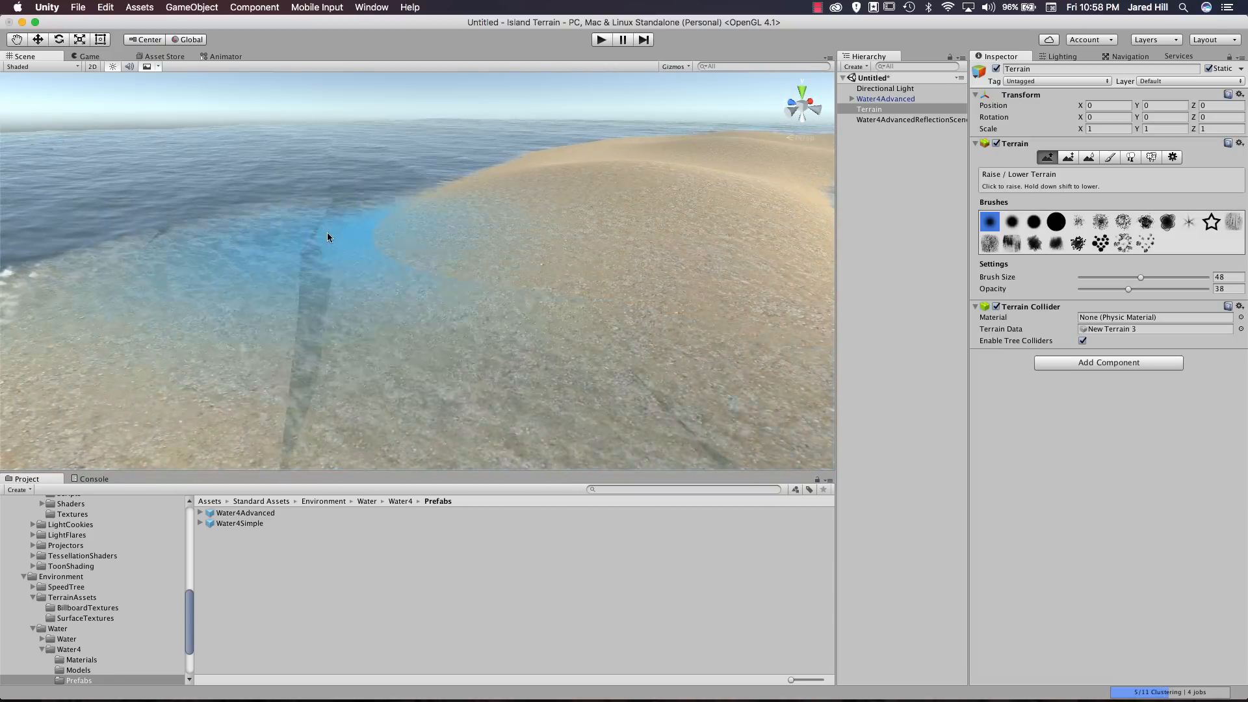
pyautogui.scroll(-3, 393, 310)
pyautogui.scroll(-2, 433, 339)
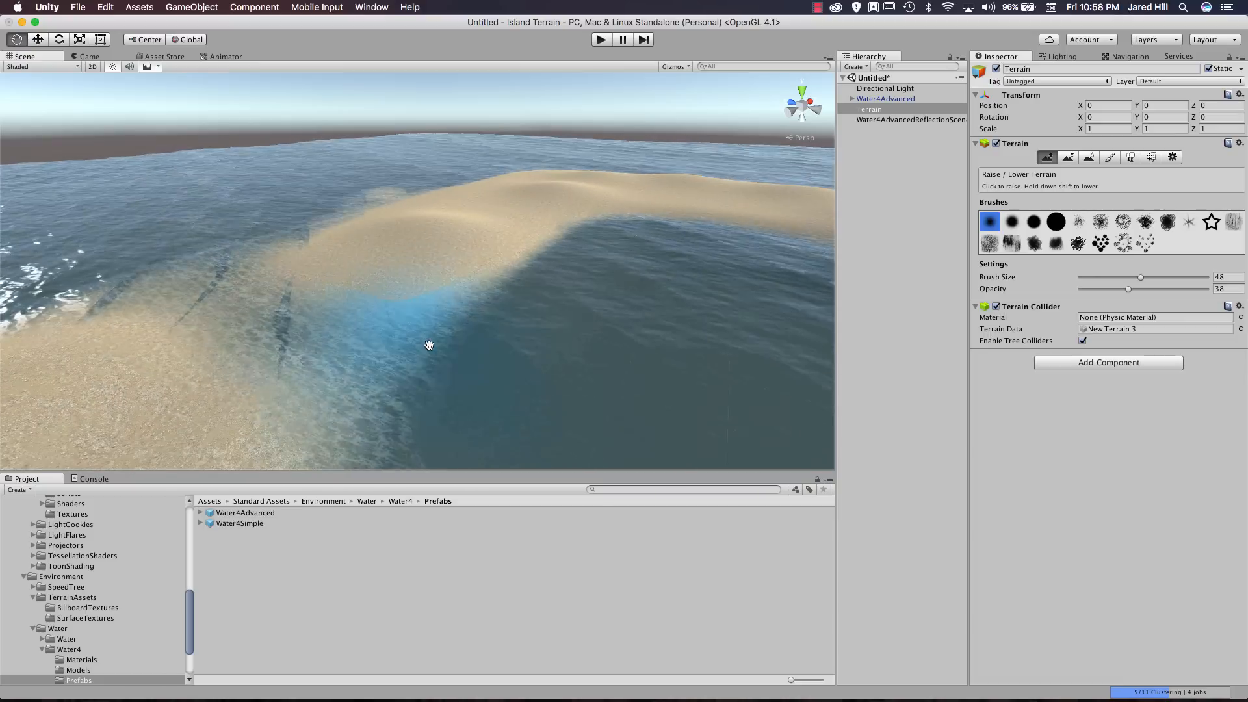
pyautogui.click(1089, 157)
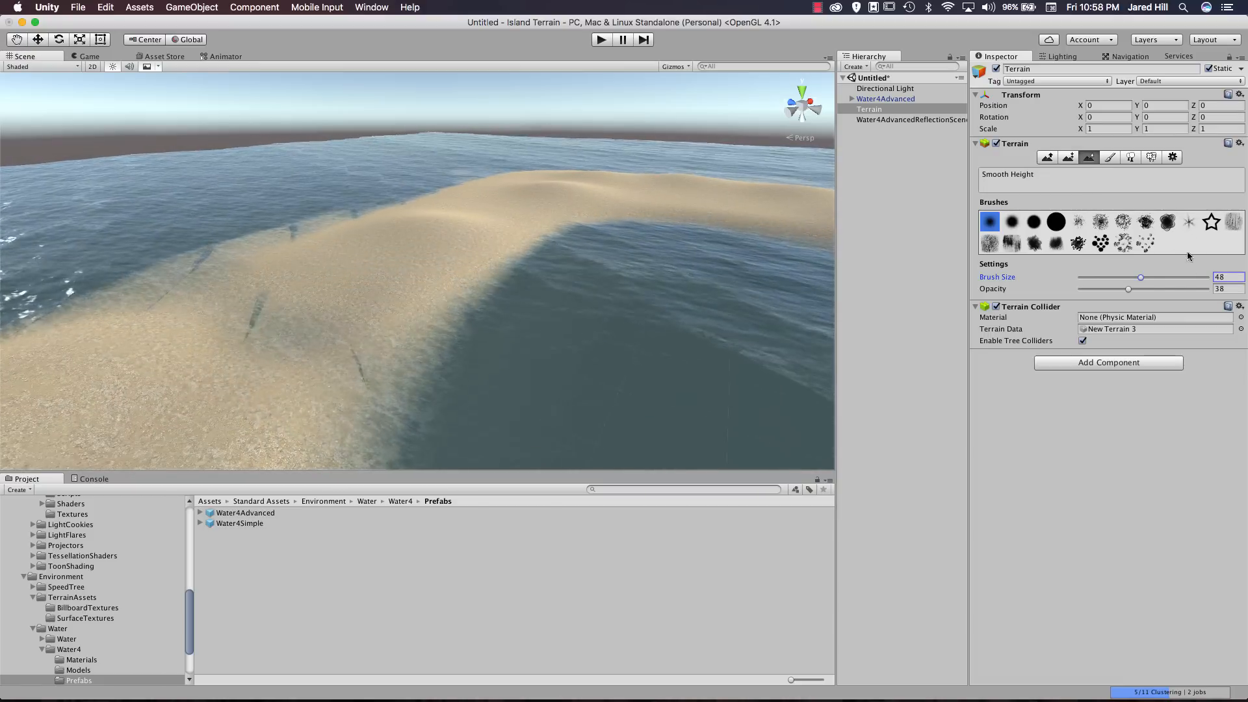
pyautogui.moveTo(1130, 288); pyautogui.dragTo(1113, 288)
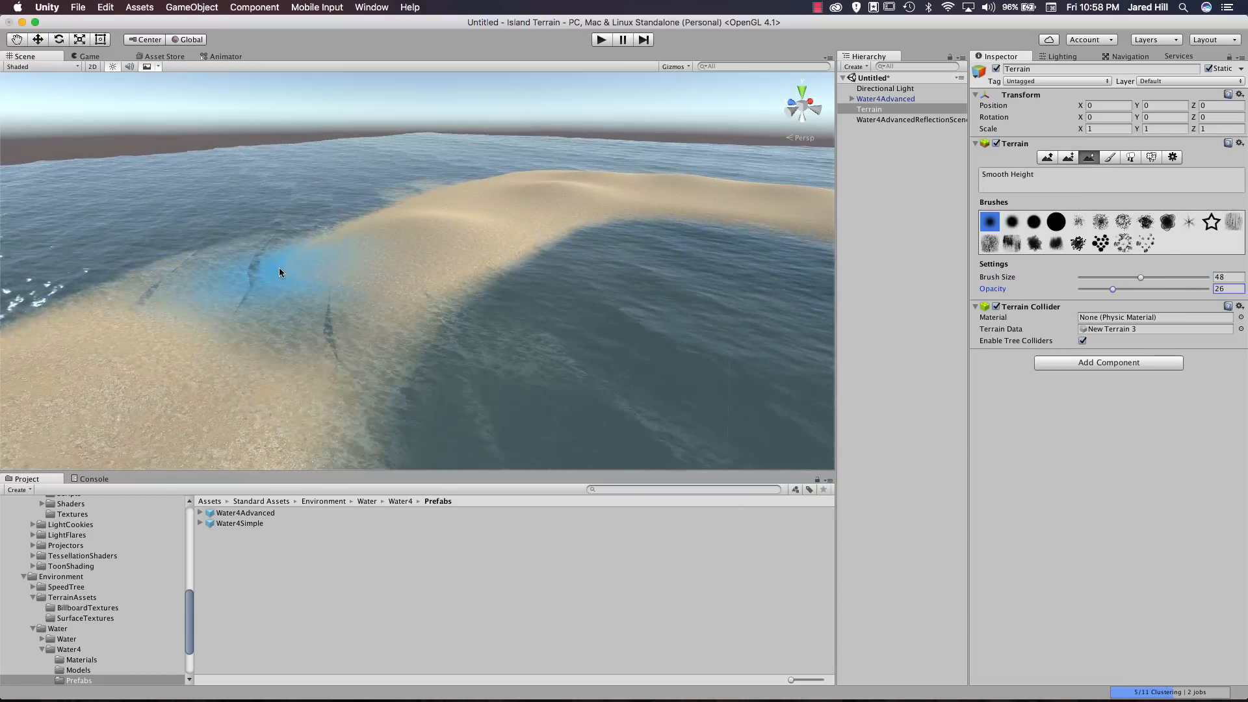
pyautogui.moveTo(279, 270)
pyautogui.mouseDown()
pyautogui.moveTo(329, 265)
pyautogui.moveTo(232, 340)
pyautogui.moveTo(262, 272)
pyautogui.moveTo(388, 245)
pyautogui.moveTo(187, 351)
pyautogui.moveTo(459, 214)
pyautogui.moveTo(224, 340)
pyautogui.moveTo(311, 272)
pyautogui.moveTo(368, 337)
pyautogui.mouseUp()
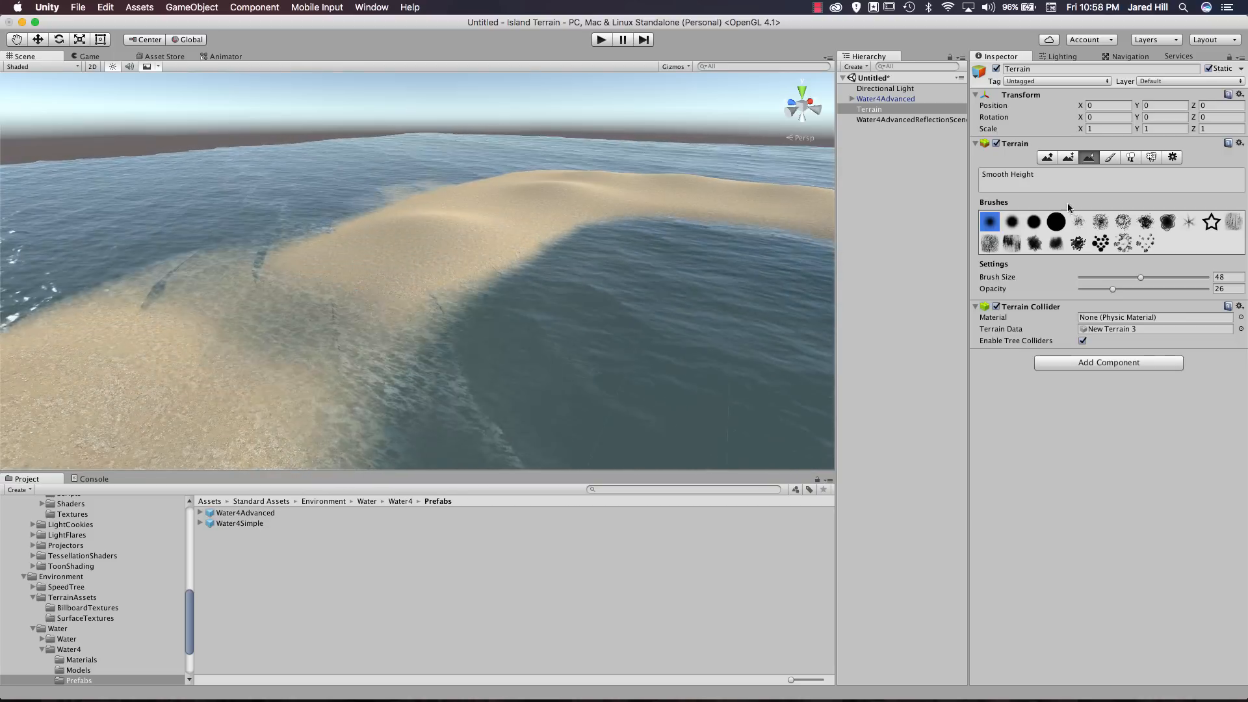
# Raise the smoothing opacity to 53 and smooth the crest of the sand arm along the bay.
pyautogui.scroll(-3, 399, 302)
pyautogui.moveTo(400, 302); pyautogui.dragTo(342, 313, button='right')
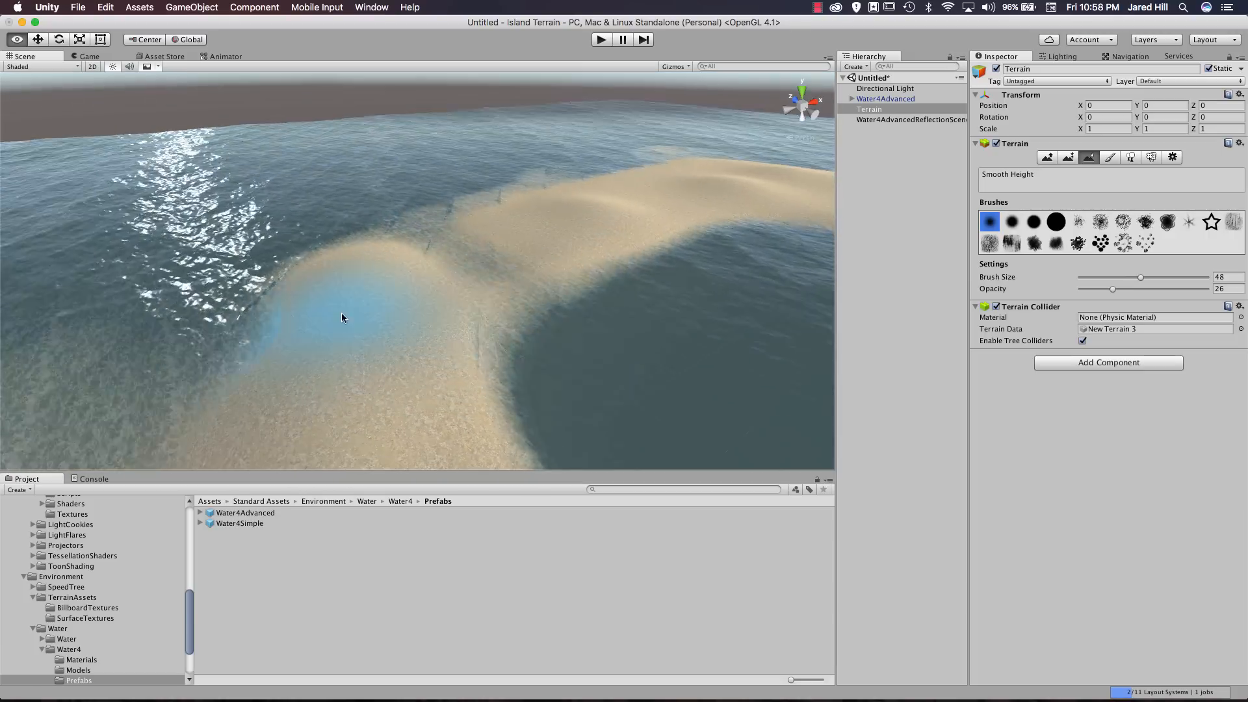
pyautogui.moveTo(341, 313); pyautogui.dragTo(330, 318, button='middle')
pyautogui.scroll(3, 284, 323)
pyautogui.scroll(-3, 294, 316)
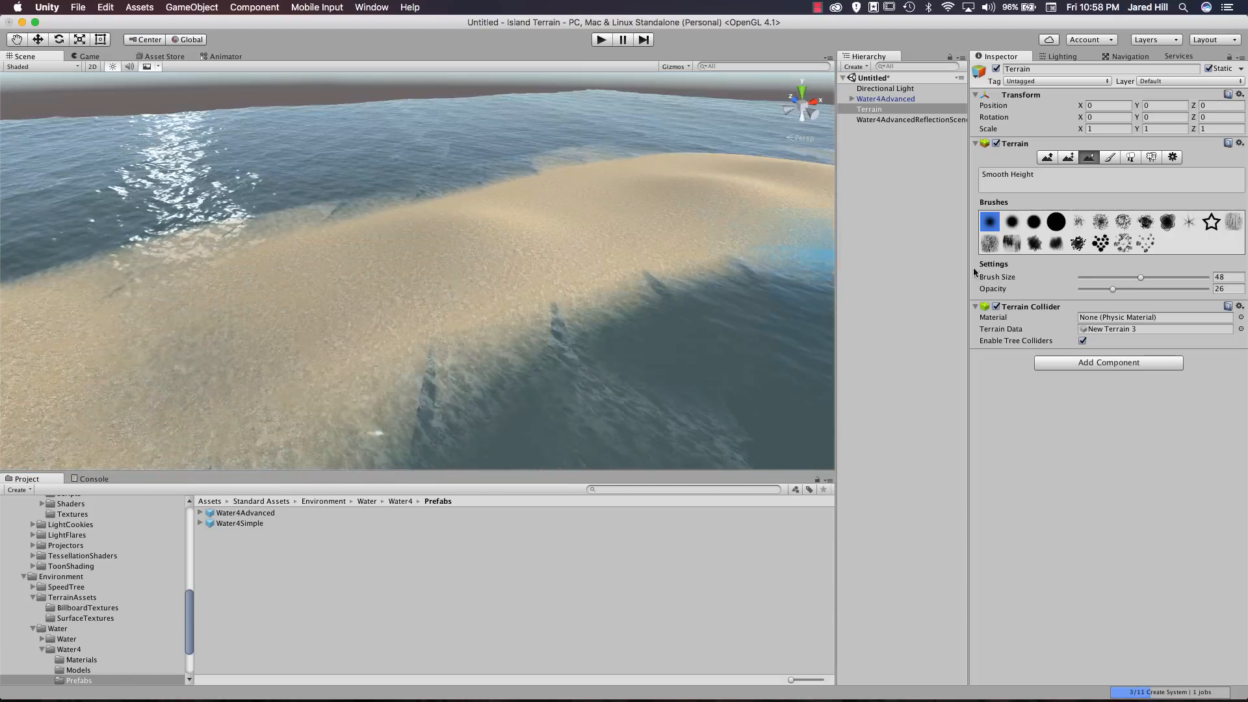
pyautogui.click(1113, 290)
pyautogui.moveTo(1114, 290); pyautogui.dragTo(1145, 289)
pyautogui.moveTo(399, 290)
pyautogui.mouseDown()
pyautogui.moveTo(151, 338)
pyautogui.moveTo(465, 242)
pyautogui.moveTo(515, 211)
pyautogui.moveTo(504, 203)
pyautogui.moveTo(760, 188)
pyautogui.moveTo(698, 190)
pyautogui.moveTo(743, 171)
pyautogui.mouseUp()
pyautogui.moveTo(743, 171)
pyautogui.mouseDown(button='middle')
pyautogui.moveTo(638, 223)
pyautogui.moveTo(572, 214)
pyautogui.mouseUp(button='middle')
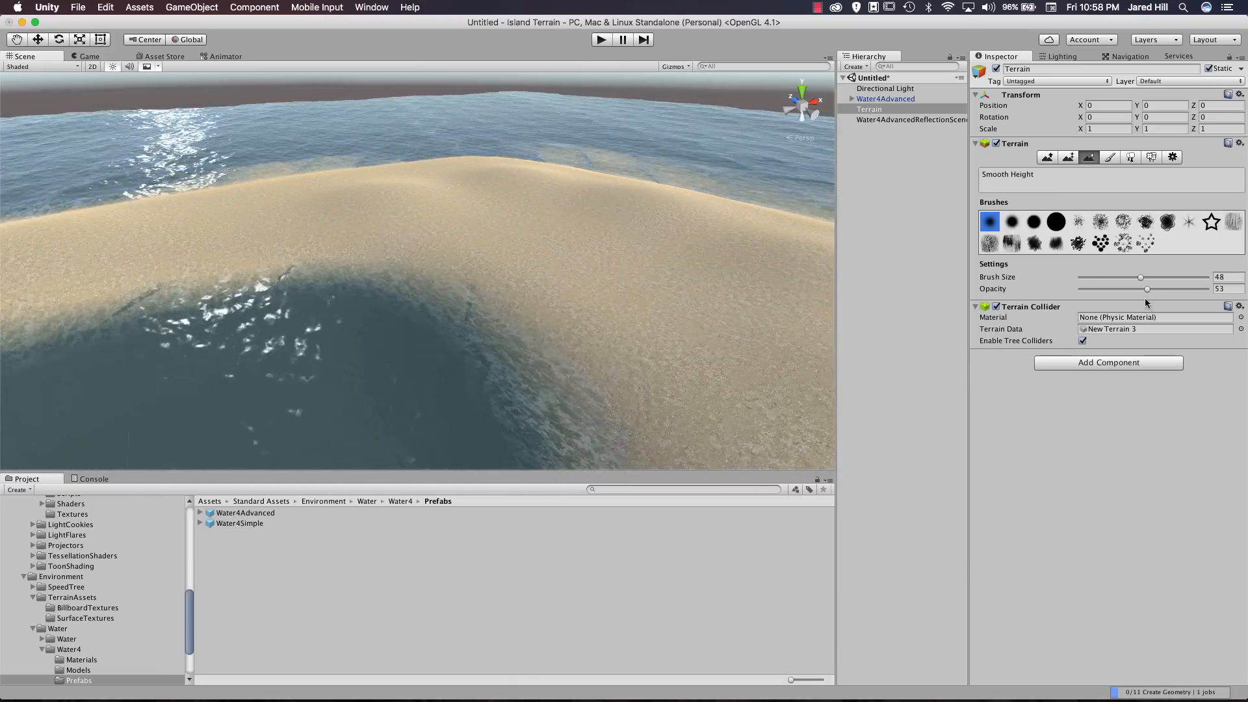
# Set the smoothing opacity to 69 and smooth the bumps on the wide beach behind the bay.
pyautogui.moveTo(1146, 289); pyautogui.dragTo(1167, 290)
pyautogui.moveTo(437, 237); pyautogui.dragTo(447, 308, button='middle')
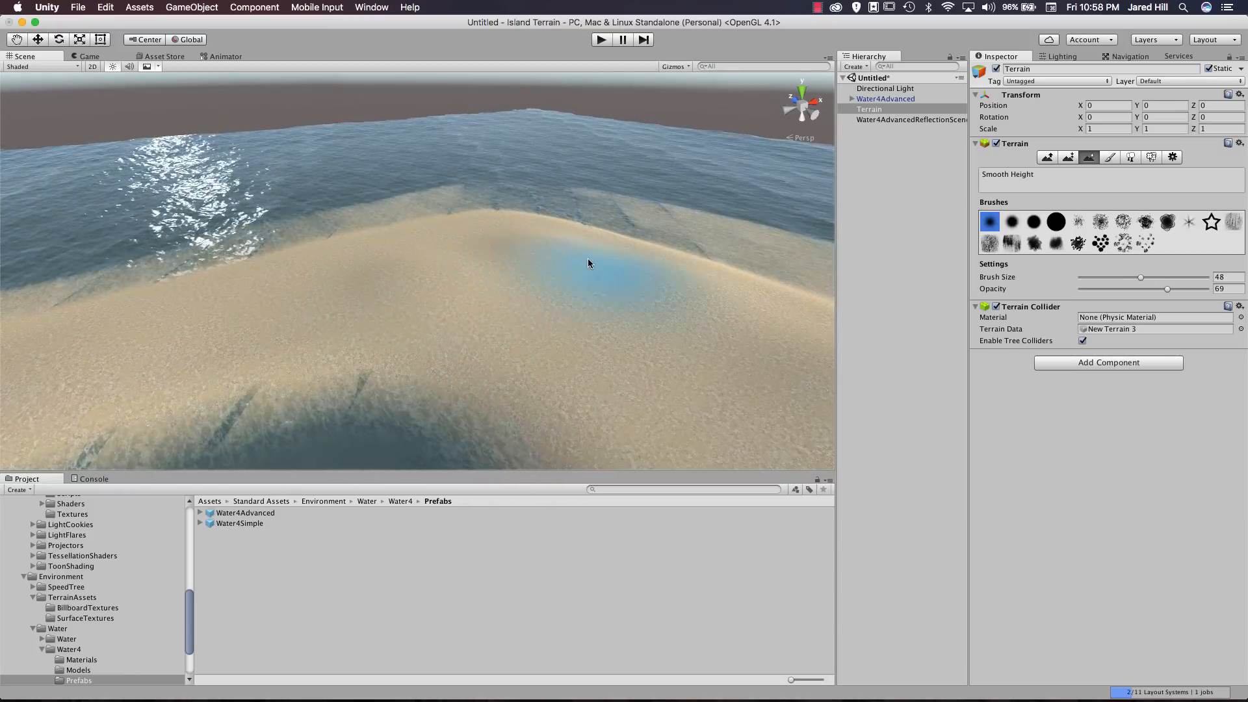
pyautogui.moveTo(712, 346)
pyautogui.mouseDown(button='middle')
pyautogui.moveTo(606, 343)
pyautogui.moveTo(603, 330)
pyautogui.mouseUp(button='middle')
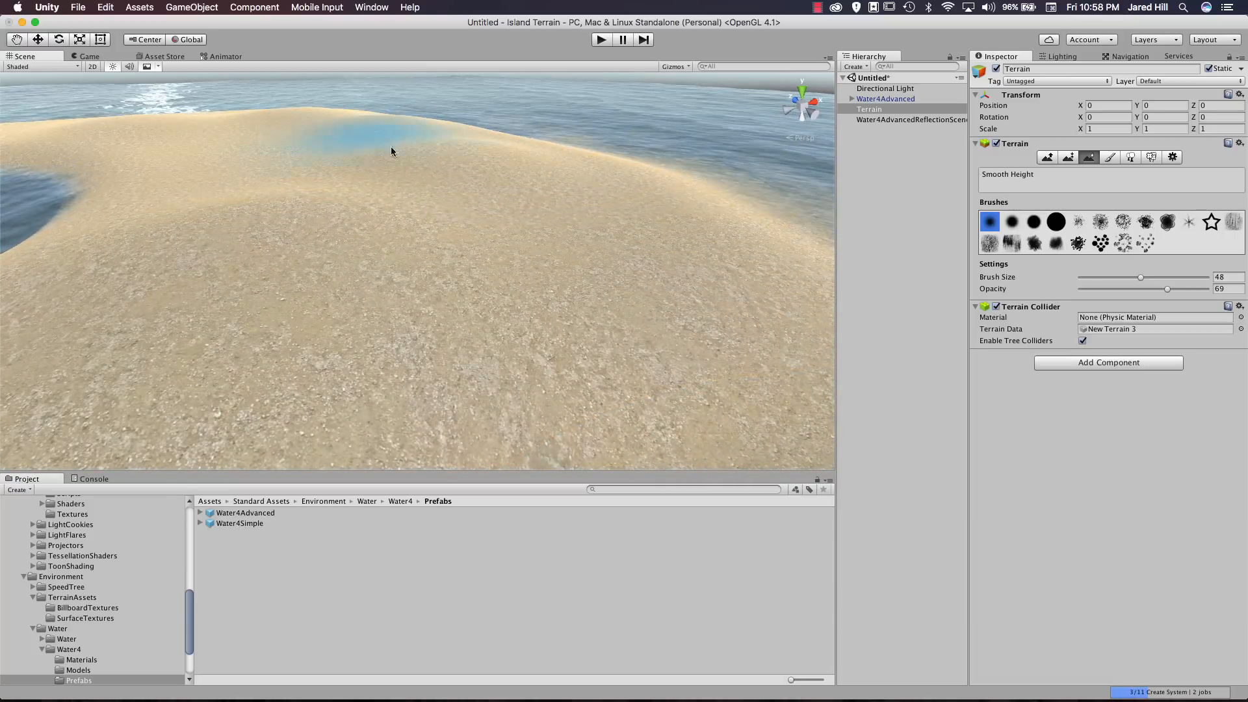
pyautogui.moveTo(302, 259)
pyautogui.mouseDown(button='right')
pyautogui.moveTo(353, 285)
pyautogui.moveTo(511, 288)
pyautogui.mouseUp(button='right')
pyautogui.moveTo(511, 288); pyautogui.dragTo(555, 276, button='middle')
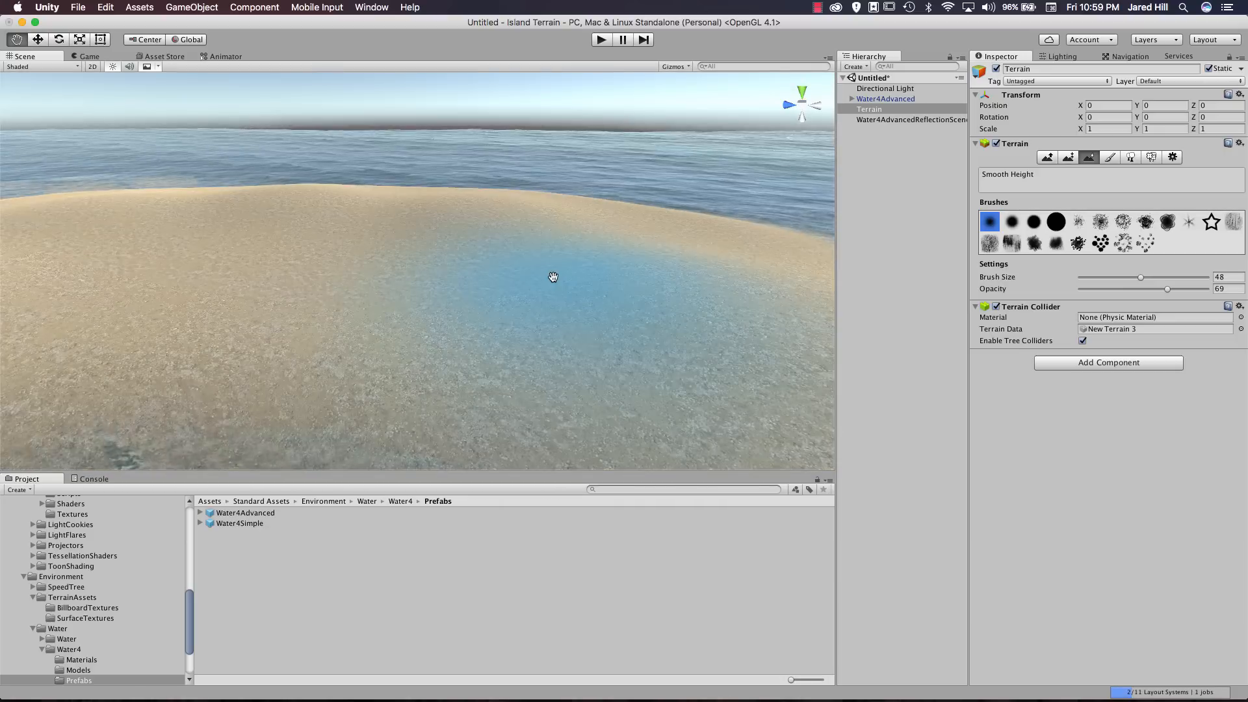
pyautogui.moveTo(343, 262)
pyautogui.mouseDown(button='right')
pyautogui.moveTo(380, 261)
pyautogui.moveTo(285, 262)
pyautogui.mouseUp(button='right')
pyautogui.moveTo(469, 307)
pyautogui.mouseDown(button='middle')
pyautogui.moveTo(563, 307)
pyautogui.moveTo(493, 301)
pyautogui.moveTo(503, 295)
pyautogui.moveTo(437, 273)
pyautogui.moveTo(435, 310)
pyautogui.mouseUp(button='middle')
pyautogui.moveTo(376, 300)
pyautogui.mouseDown()
pyautogui.moveTo(283, 306)
pyautogui.moveTo(153, 399)
pyautogui.moveTo(384, 336)
pyautogui.mouseUp()
pyautogui.moveTo(384, 337)
pyautogui.mouseDown(button='right')
pyautogui.moveTo(326, 271)
pyautogui.moveTo(337, 298)
pyautogui.moveTo(248, 340)
pyautogui.mouseUp(button='right')
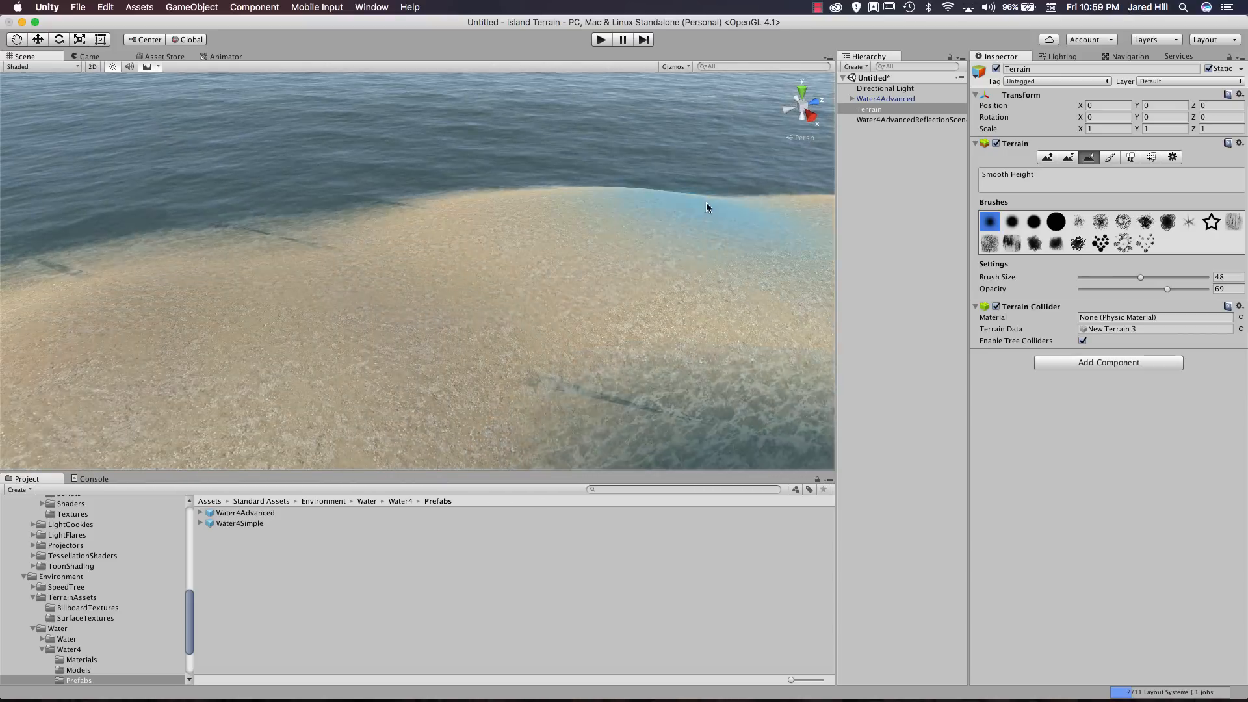
# Examine the smoothed beach, the bay's inner shoreline and the whole island from several angles and from above.
pyautogui.moveTo(706, 202); pyautogui.dragTo(562, 268, button='right')
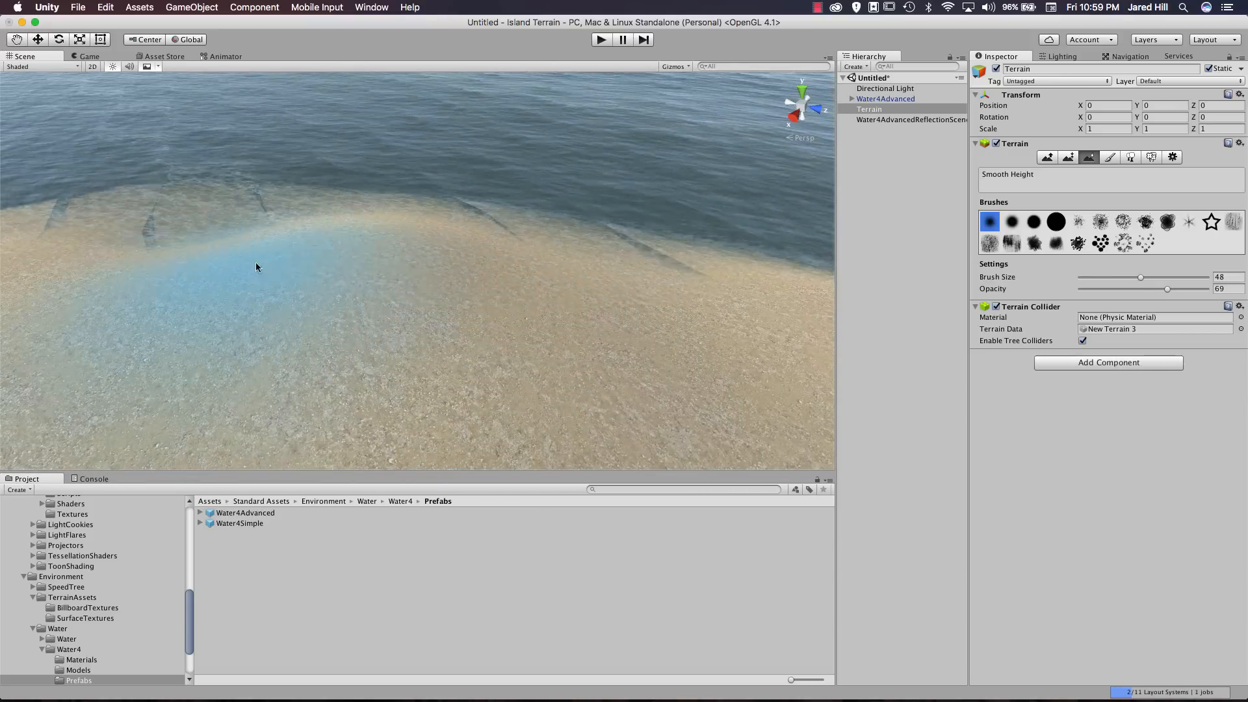
pyautogui.moveTo(92, 279)
pyautogui.mouseDown(button='right')
pyautogui.moveTo(273, 245)
pyautogui.moveTo(455, 264)
pyautogui.mouseUp(button='right')
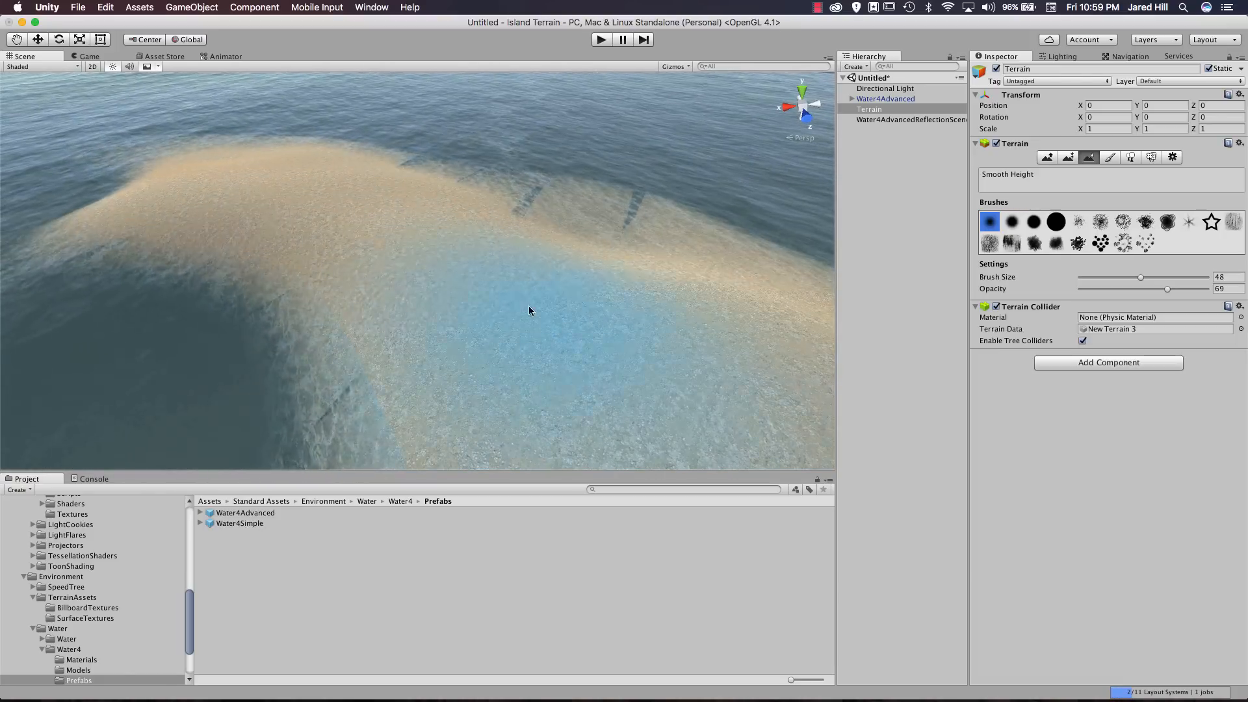
pyautogui.moveTo(547, 332)
pyautogui.mouseDown(button='right')
pyautogui.moveTo(438, 229)
pyautogui.moveTo(432, 265)
pyautogui.mouseUp(button='right')
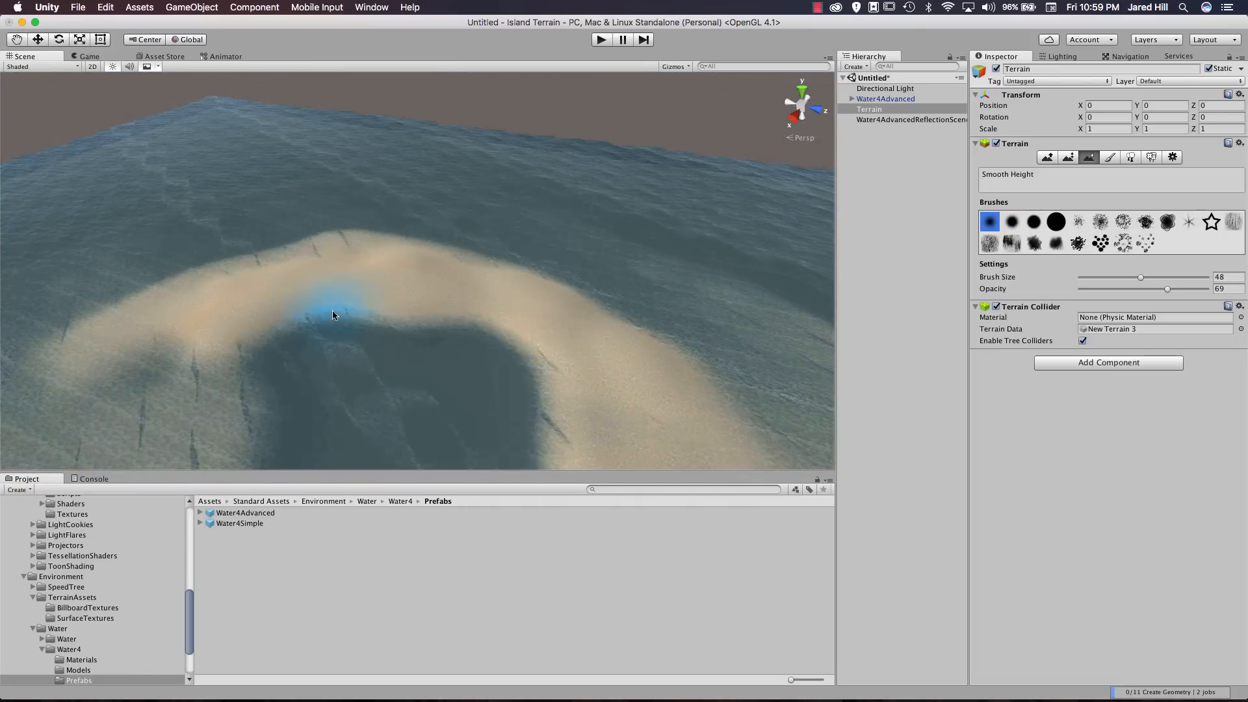
pyautogui.moveTo(335, 315)
pyautogui.keyDown('alt'); pyautogui.mouseDown()
pyautogui.moveTo(370, 301)
pyautogui.moveTo(364, 275)
pyautogui.moveTo(343, 295)
pyautogui.moveTo(611, 286)
pyautogui.mouseUp(); pyautogui.keyUp('alt')
pyautogui.scroll(3, 373, 269)
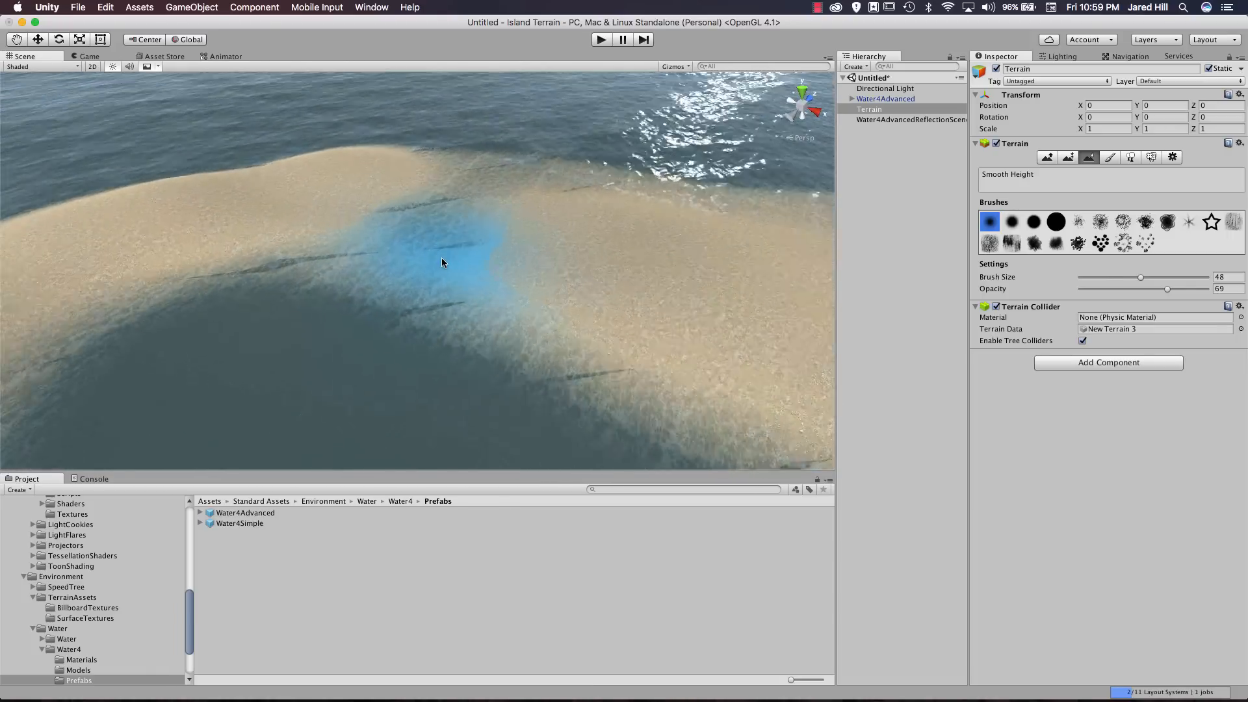
pyautogui.scroll(5, 440, 262)
pyautogui.keyDown('alt'); pyautogui.moveTo(440, 262); pyautogui.dragTo(294, 282); pyautogui.keyUp('alt')
pyautogui.scroll(-5, 364, 256)
pyautogui.scroll(-4, 381, 294)
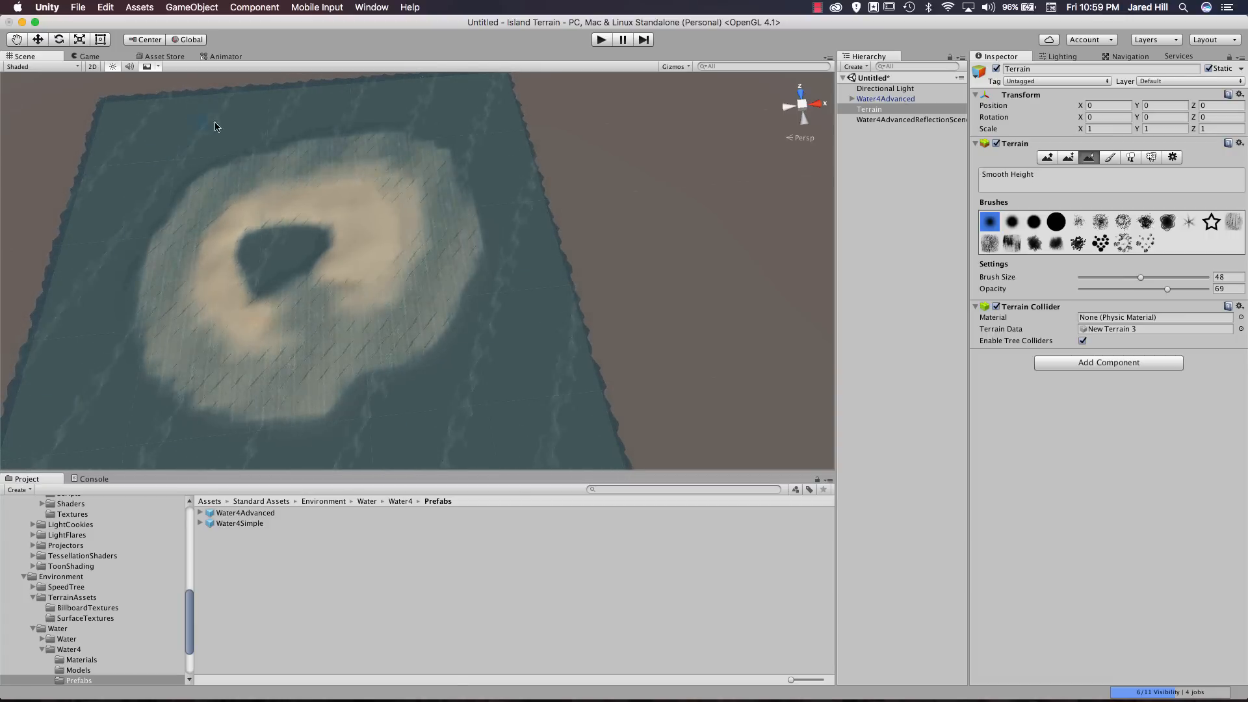
# Disable the Water4Advanced object and show the bare terrain directly from above.
pyautogui.click(890, 98)
pyautogui.click(996, 68)
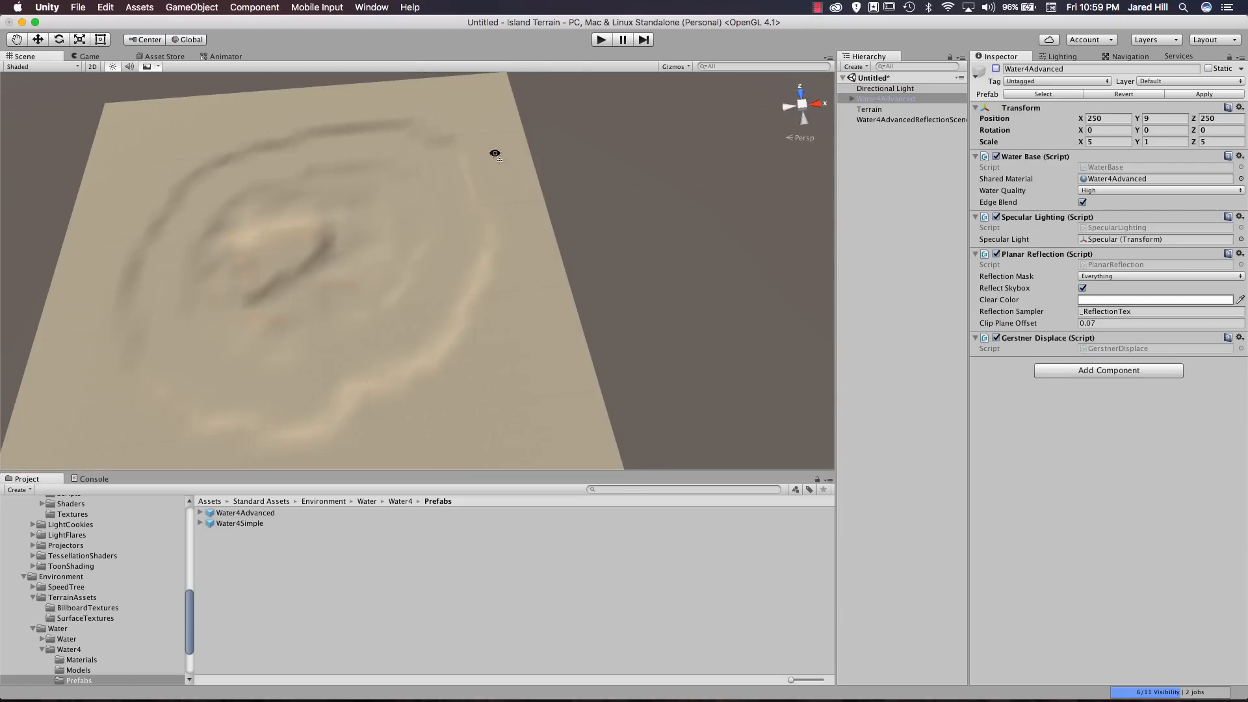
pyautogui.keyDown('alt'); pyautogui.moveTo(789, 133); pyautogui.dragTo(507, 5); pyautogui.keyUp('alt')
pyautogui.click(811, 81)
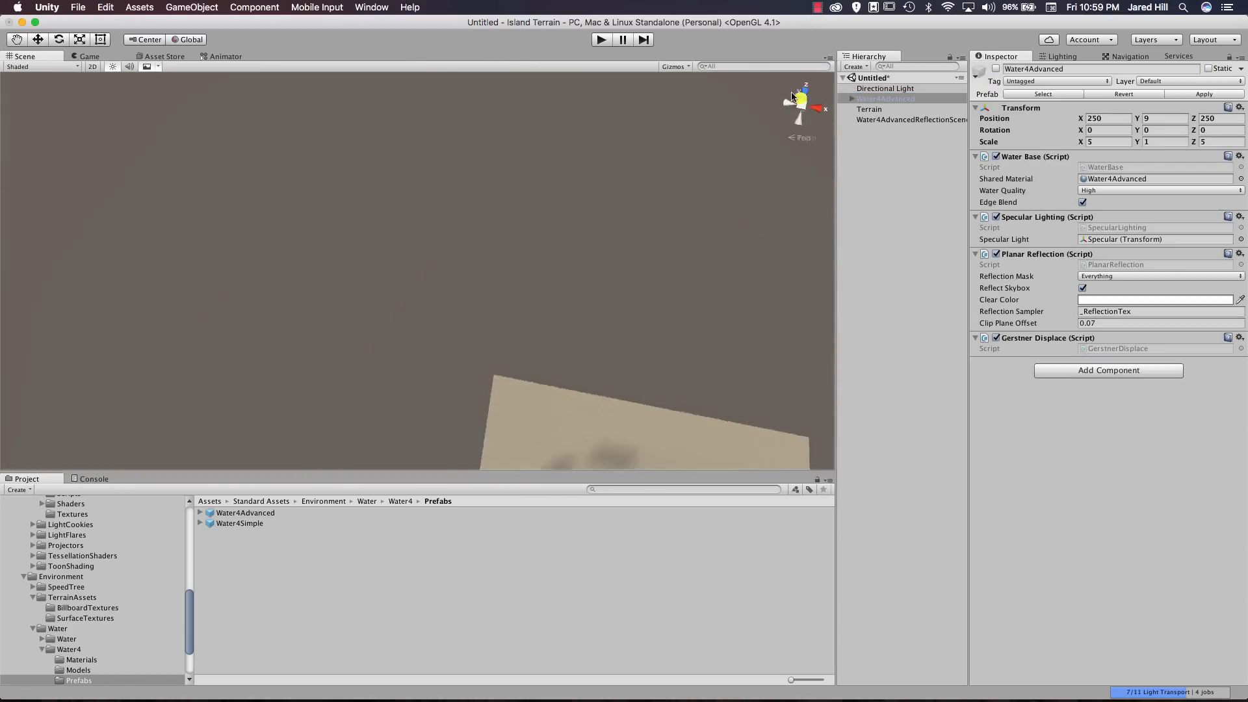
pyautogui.scroll(8, 551, 335)
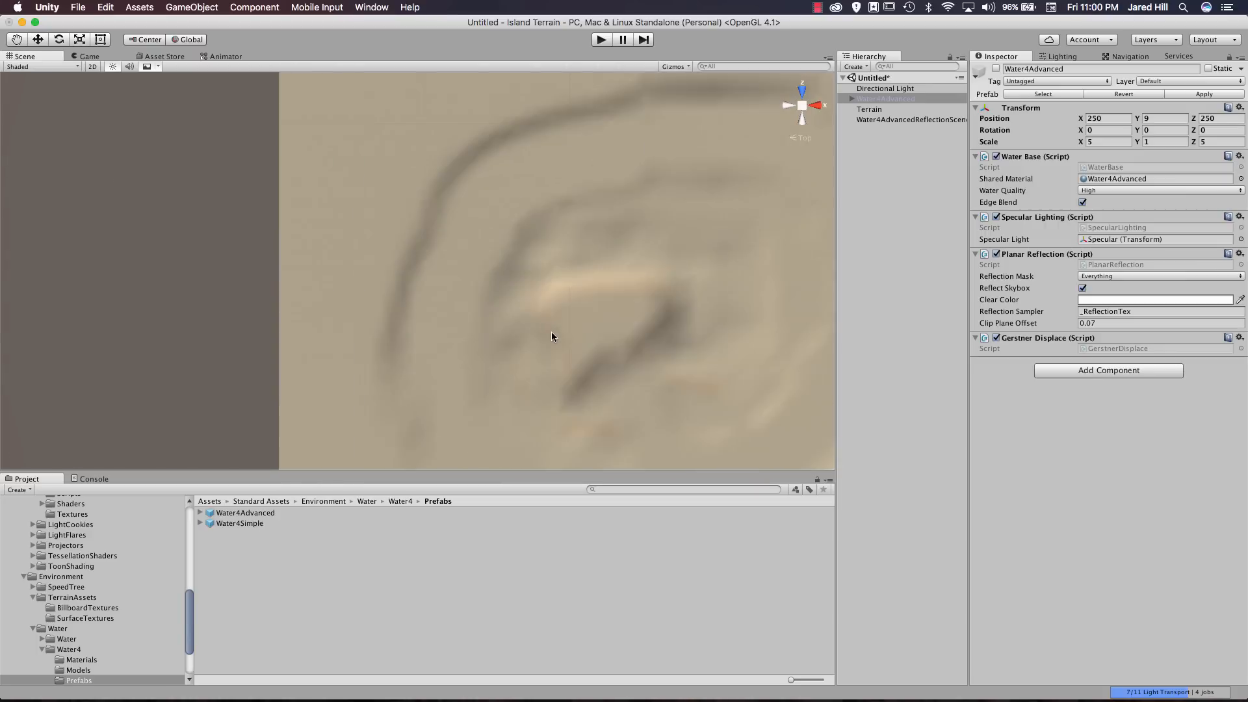
pyautogui.moveTo(551, 335); pyautogui.dragTo(463, 303, button='middle')
pyautogui.scroll(-4, 465, 308)
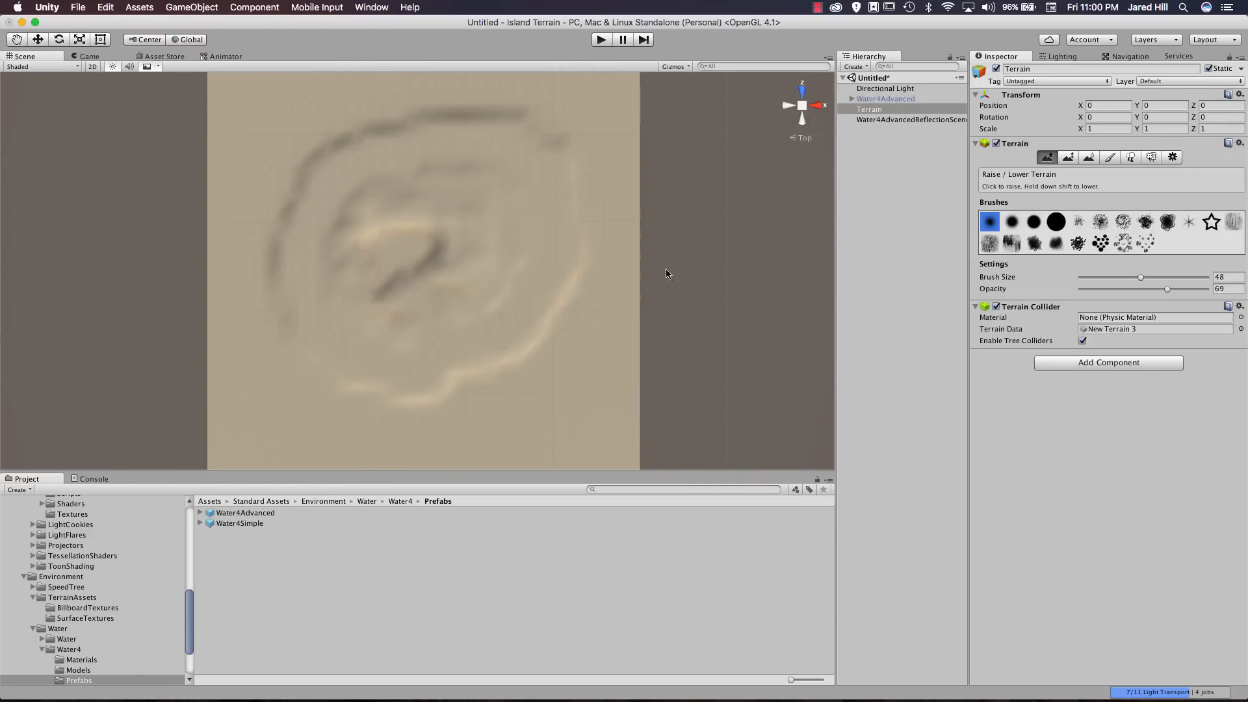
pyautogui.scroll(-3, 645, 294)
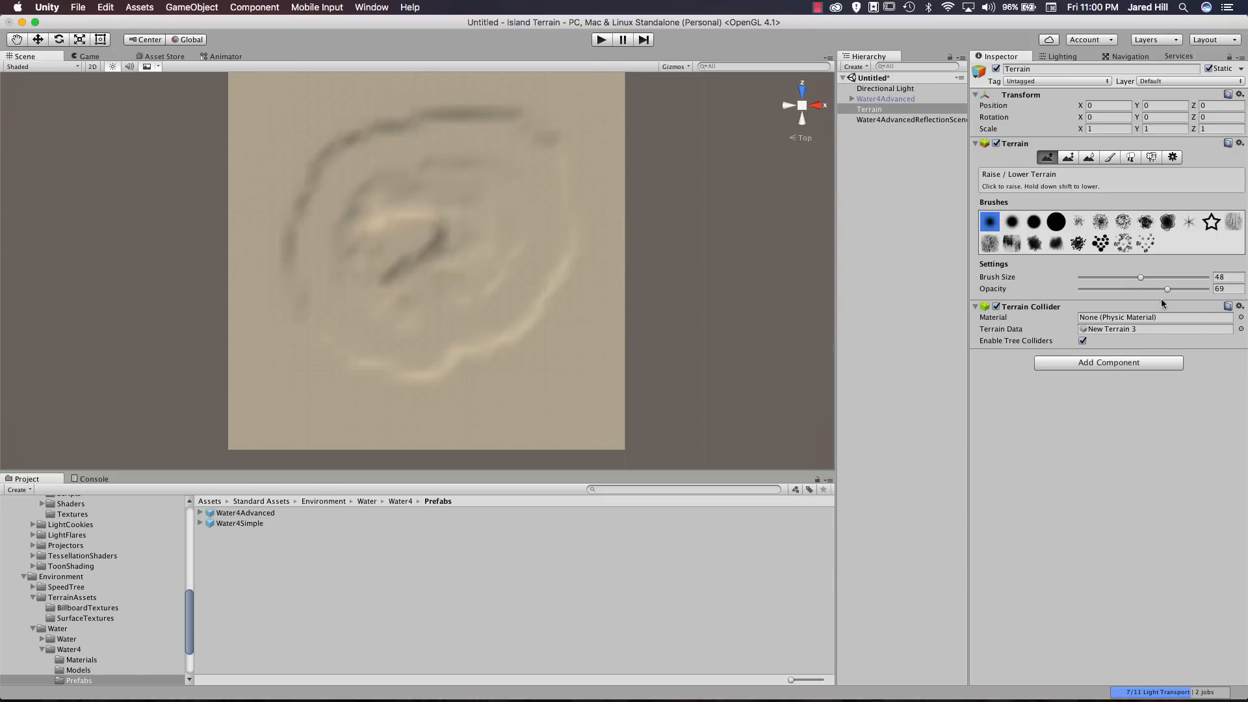
# Raise scattered mounds on the seabed around the terrain's outer border with brush size 68 and opacity 55.
pyautogui.moveTo(1140, 275)
pyautogui.mouseDown()
pyautogui.moveTo(1166, 276)
pyautogui.moveTo(1147, 288)
pyautogui.mouseUp()
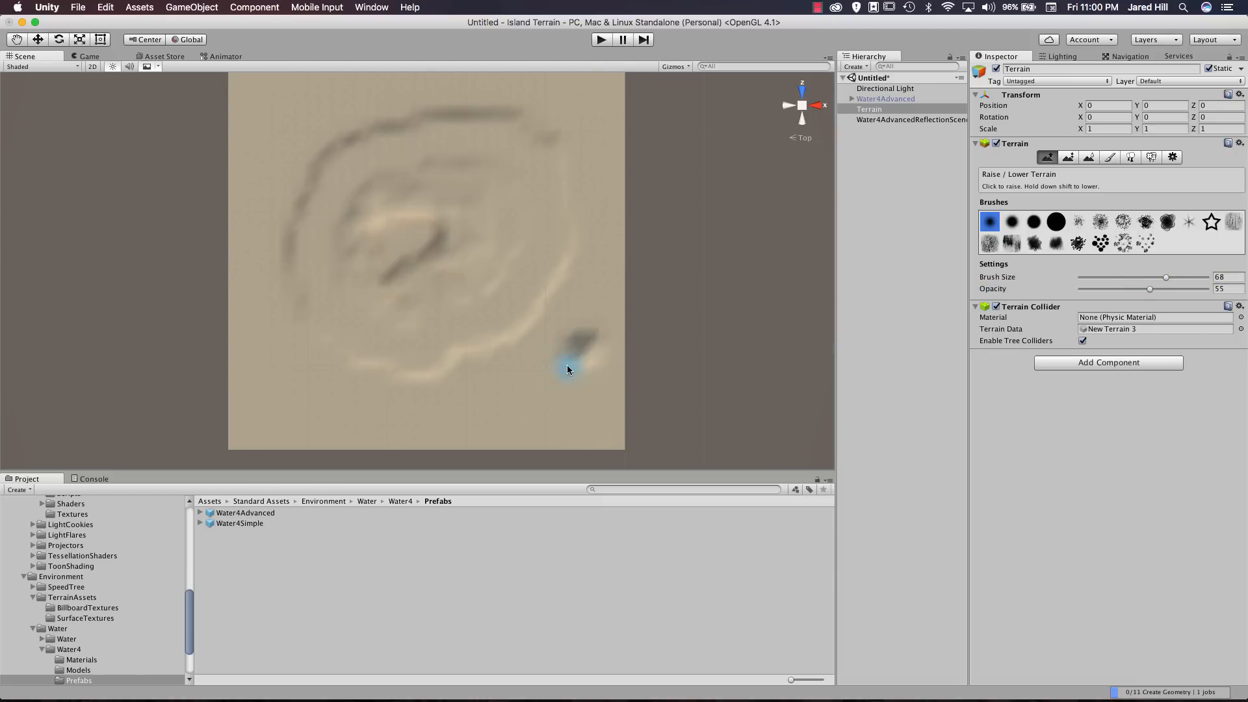
pyautogui.moveTo(567, 369); pyautogui.dragTo(543, 384)
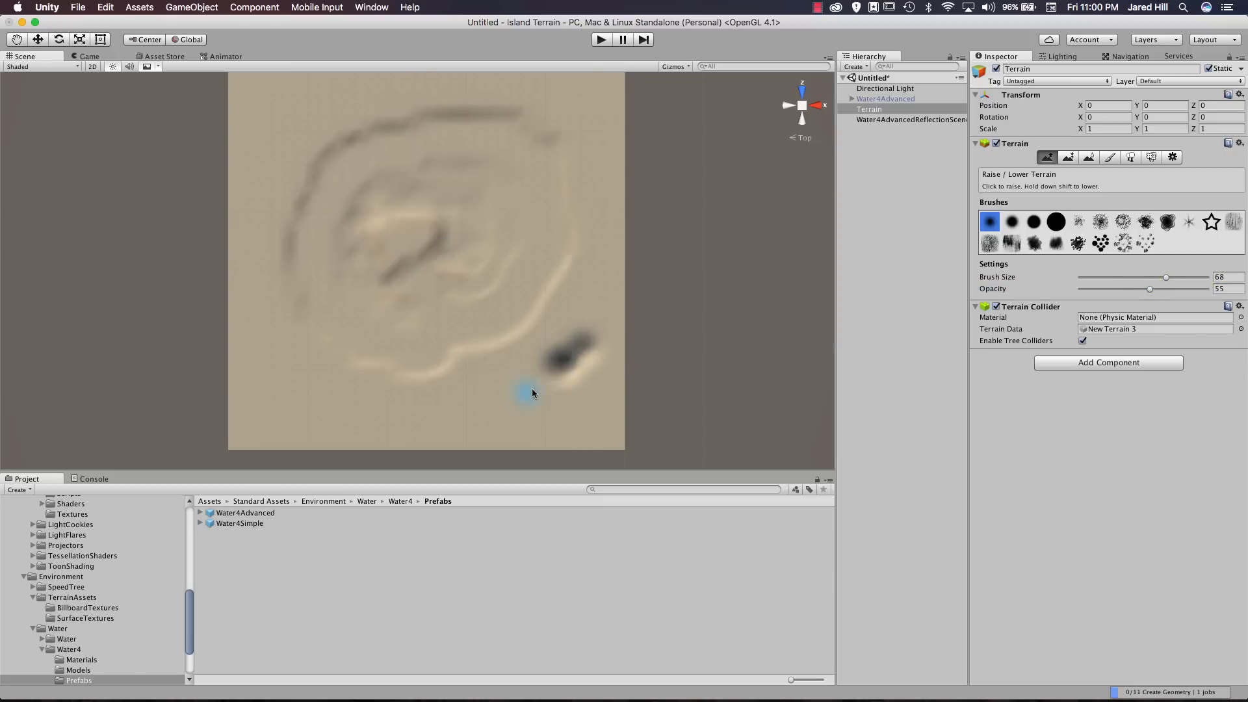
pyautogui.click(312, 416)
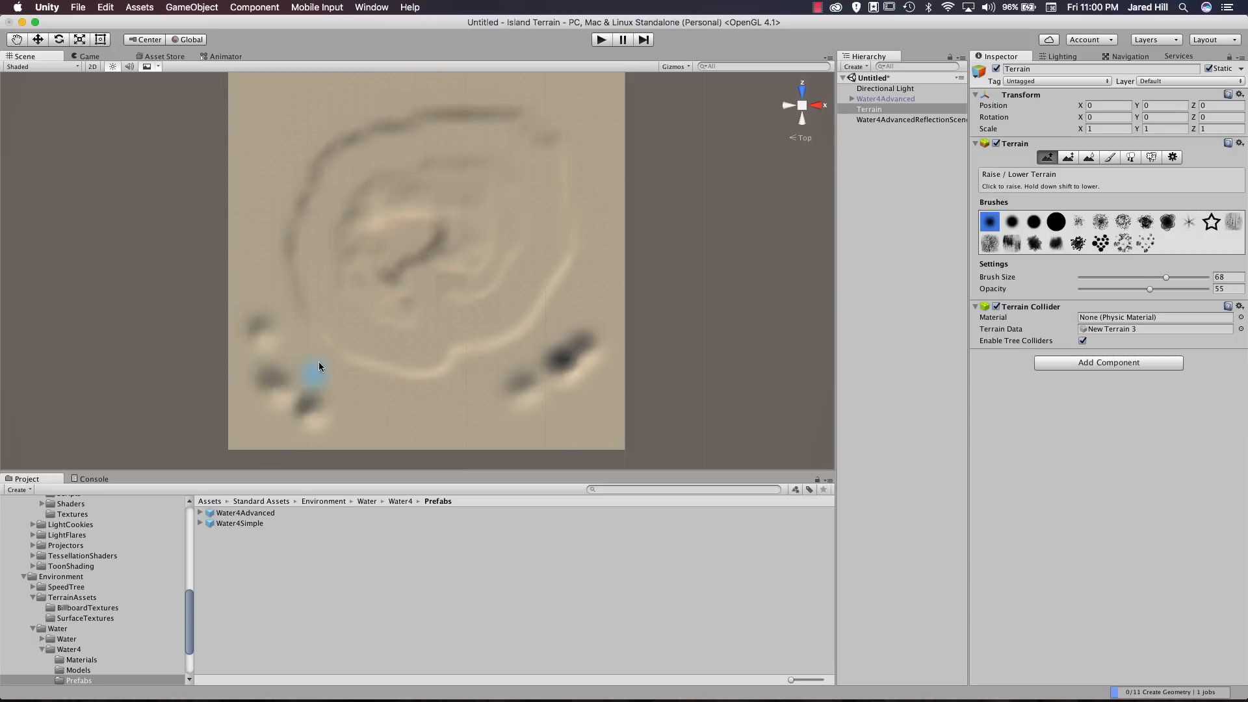
pyautogui.moveTo(321, 338); pyautogui.dragTo(322, 380, button='middle')
pyautogui.click(277, 165)
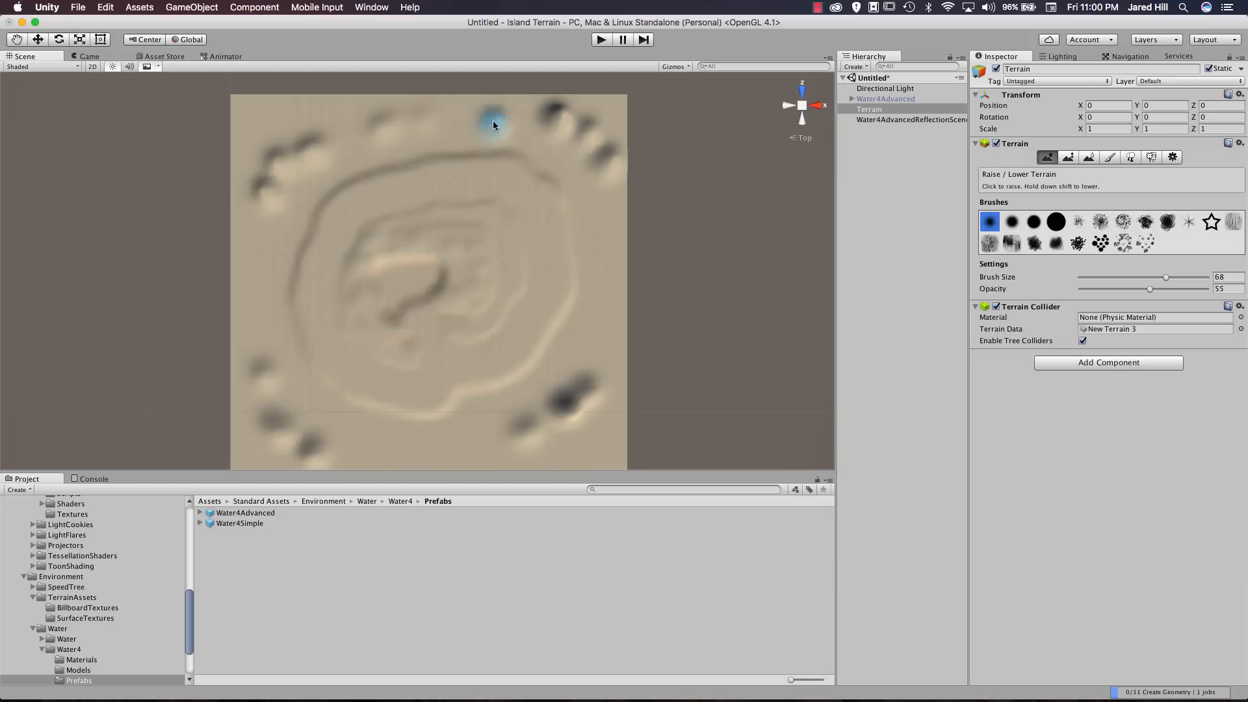
pyautogui.moveTo(599, 343); pyautogui.dragTo(540, 307, button='middle')
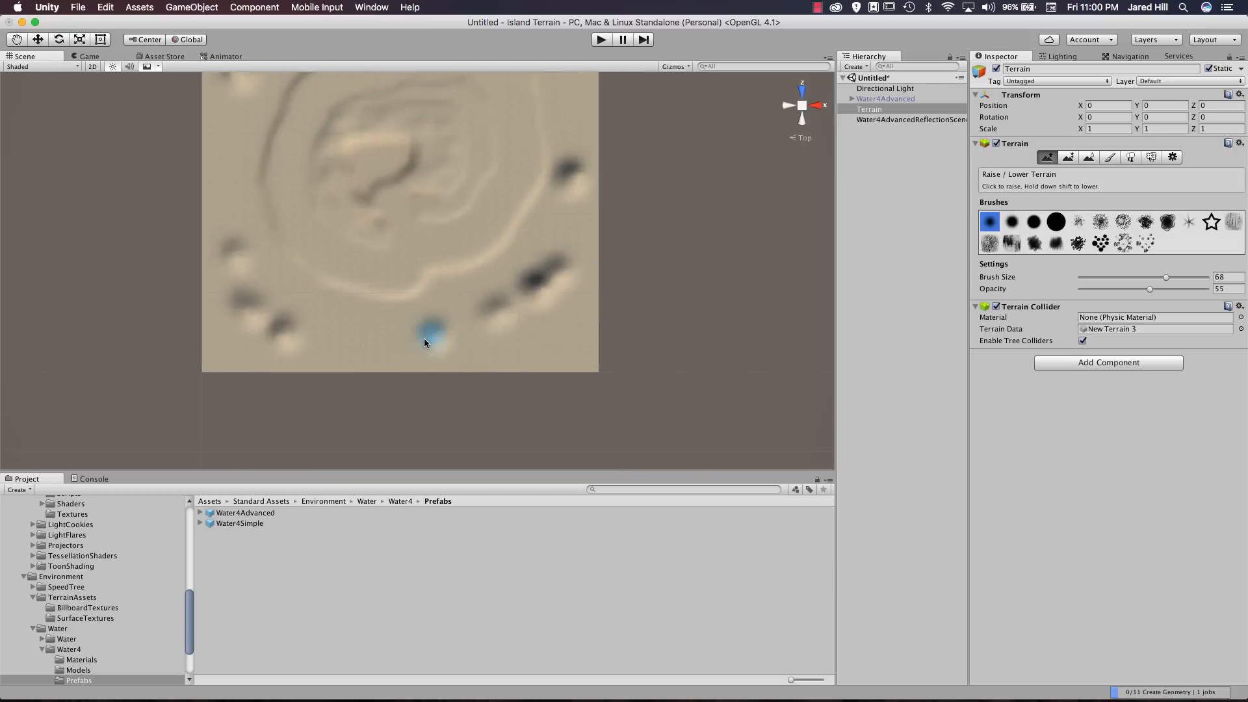
pyautogui.moveTo(455, 323); pyautogui.dragTo(465, 365, button='middle')
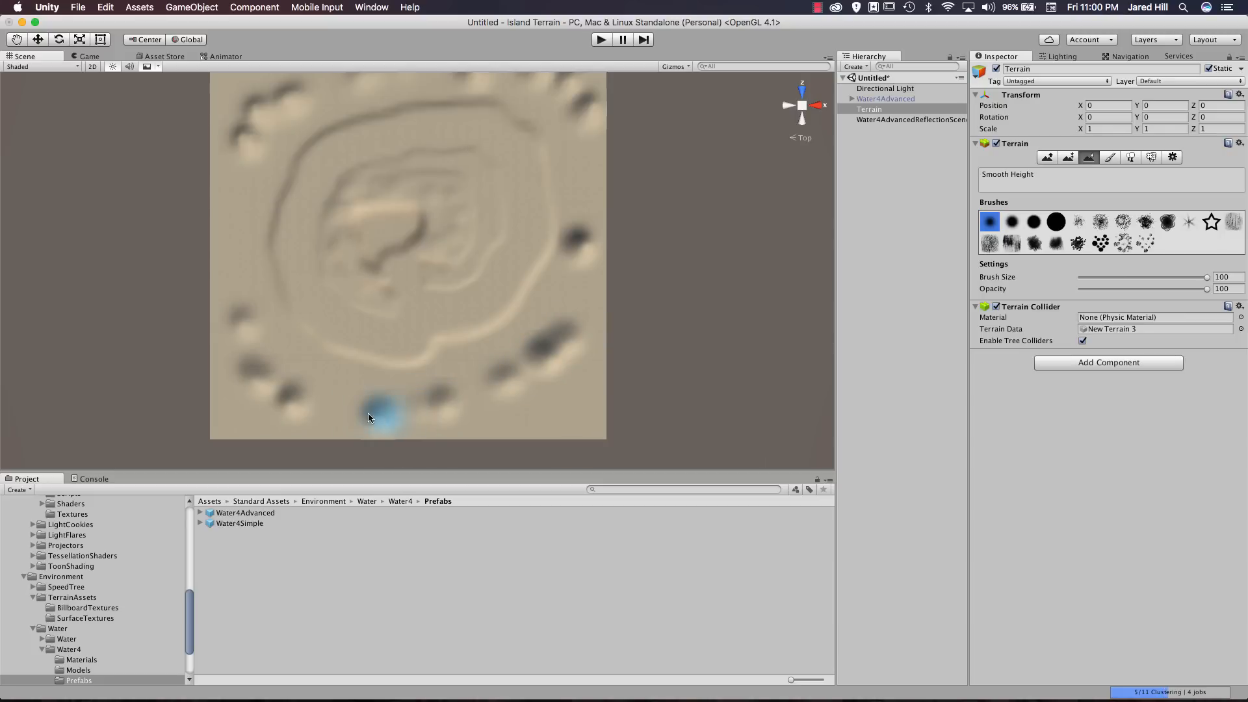
# Smooth the mounds near the terrain's front edge with the Smooth Height brush at size 100 and opacity 100.
pyautogui.keyDown('alt'); pyautogui.moveTo(252, 364); pyautogui.dragTo(485, 122); pyautogui.keyUp('alt')
pyautogui.scroll(5, 474, 126)
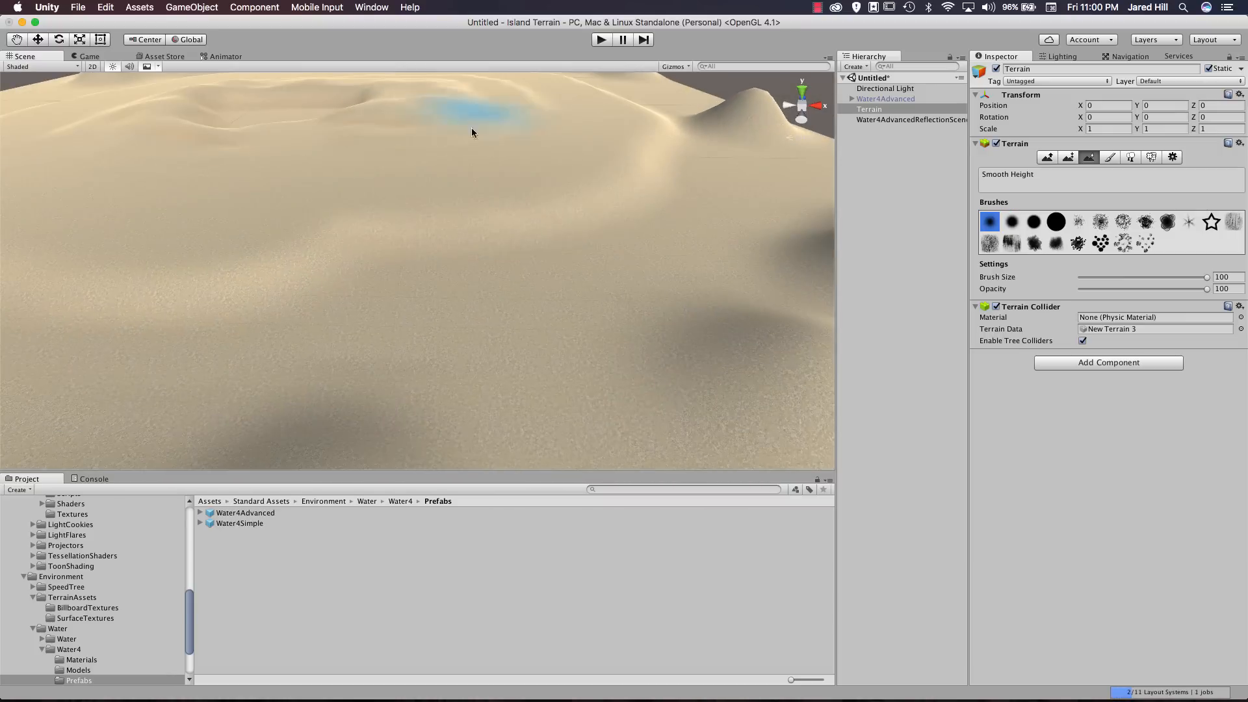
pyautogui.moveTo(470, 128); pyautogui.dragTo(475, 251, button='middle')
pyautogui.scroll(4, 505, 265)
pyautogui.scroll(-5, 475, 251)
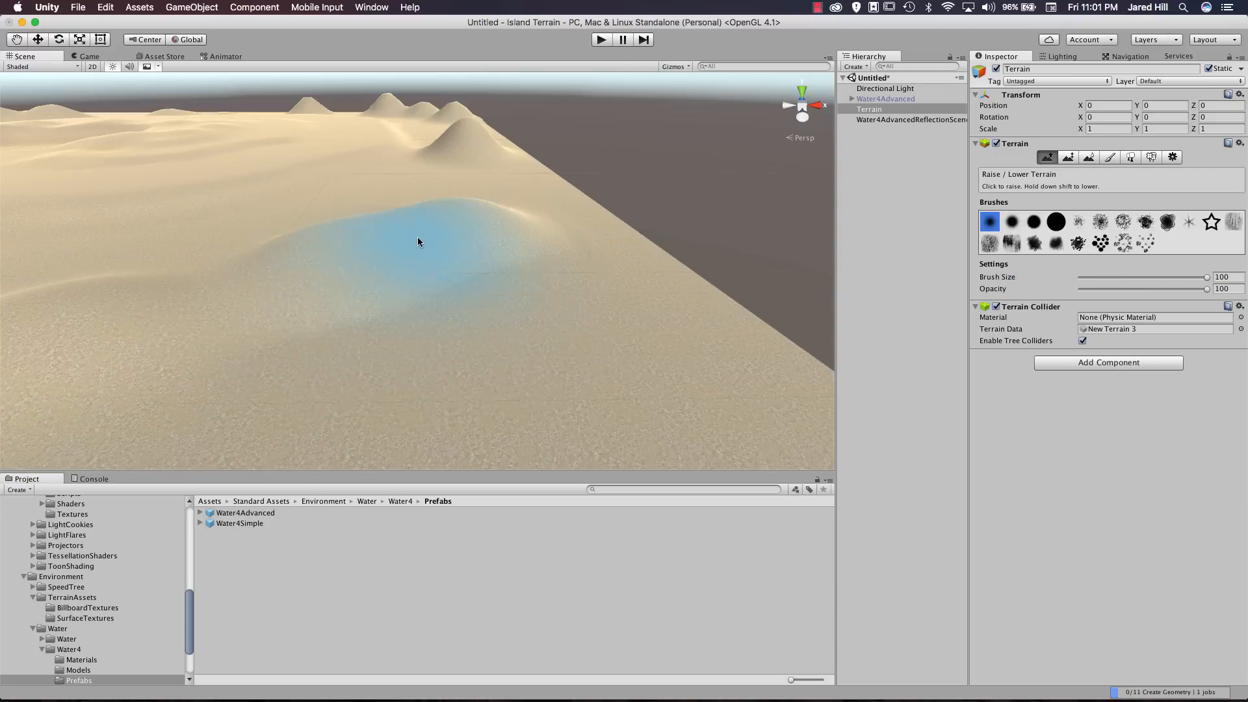
# Lower the tall seabed mounds along the terrain's far edge with the Raise / Lower Terrain brush at size 100 and opacity 100.
pyautogui.scroll(6, 299, 289)
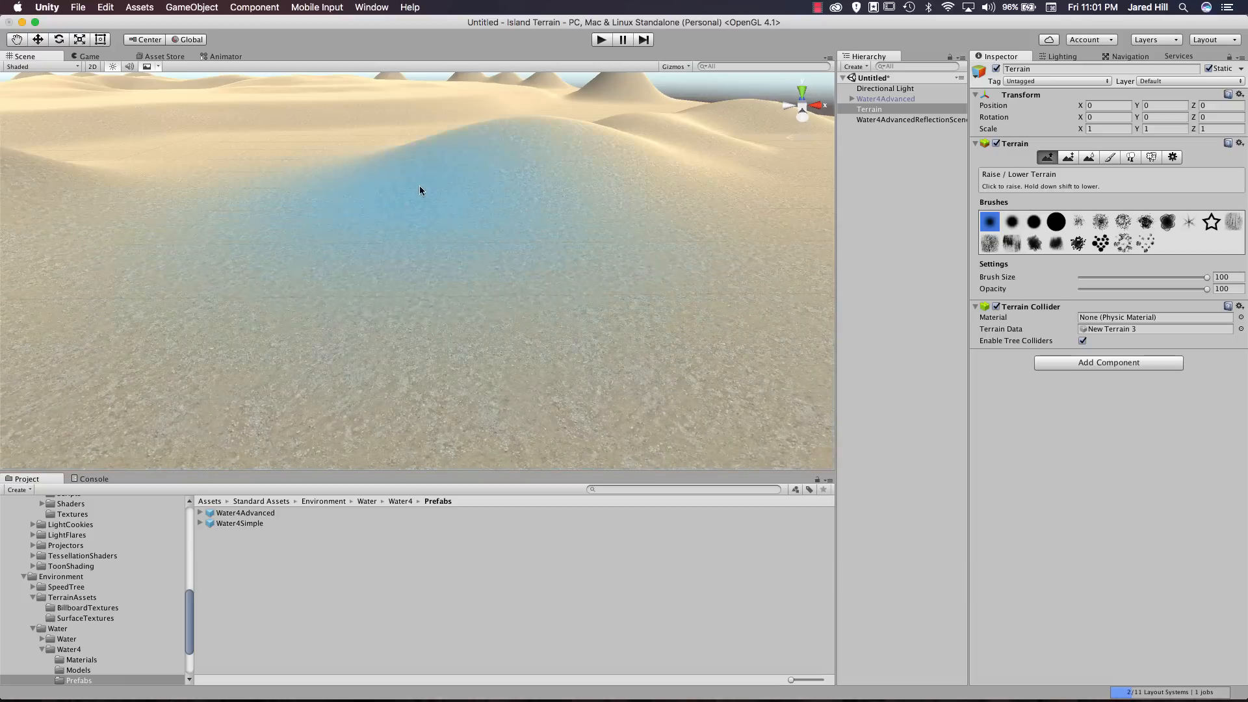
pyautogui.scroll(-10, 416, 253)
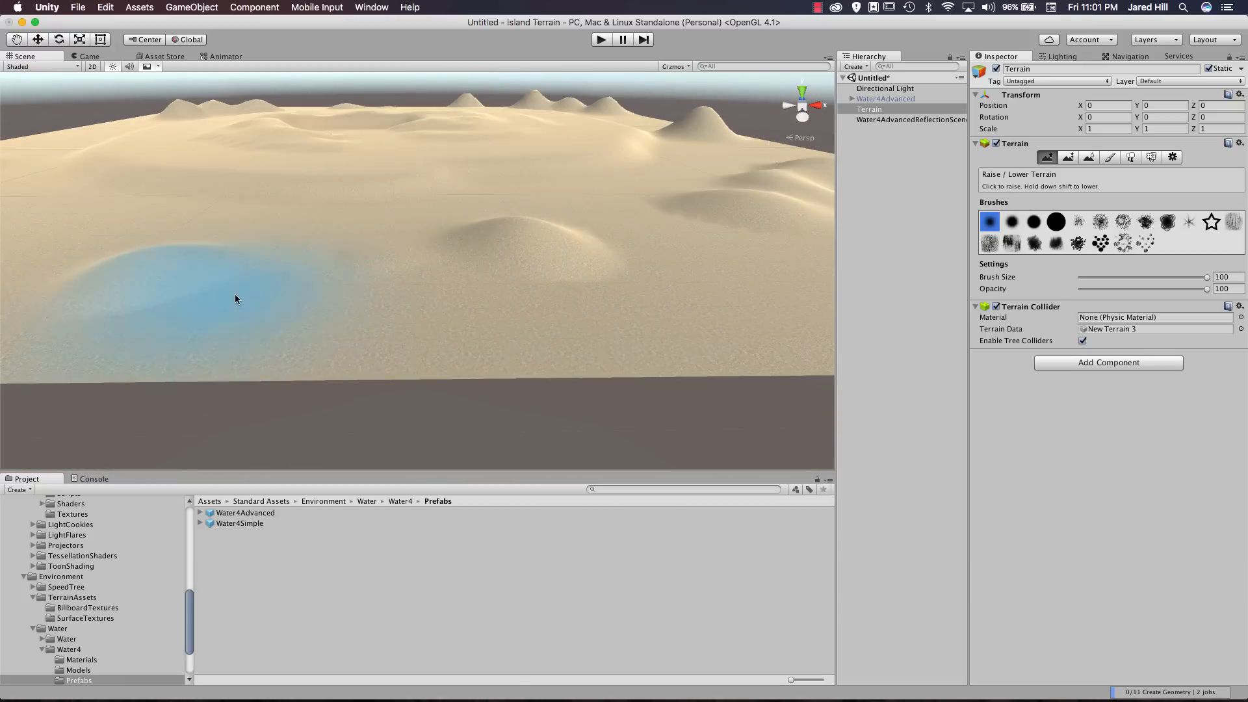
pyautogui.moveTo(236, 294)
pyautogui.keyDown('alt'); pyautogui.mouseDown()
pyautogui.moveTo(232, 283)
pyautogui.moveTo(385, 312)
pyautogui.moveTo(302, 248)
pyautogui.moveTo(374, 348)
pyautogui.mouseUp(); pyautogui.keyUp('alt')
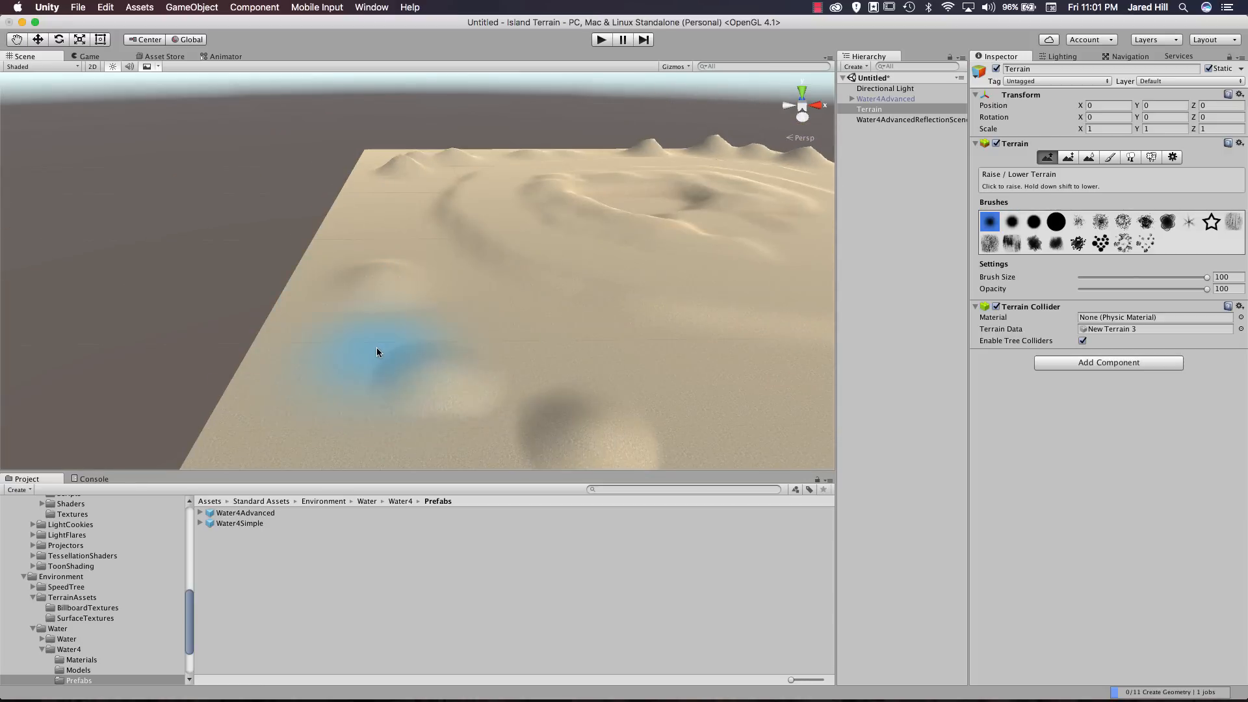
pyautogui.moveTo(378, 239)
pyautogui.keyDown('alt'); pyautogui.mouseDown()
pyautogui.moveTo(381, 264)
pyautogui.moveTo(404, 258)
pyautogui.mouseUp(); pyautogui.keyUp('alt')
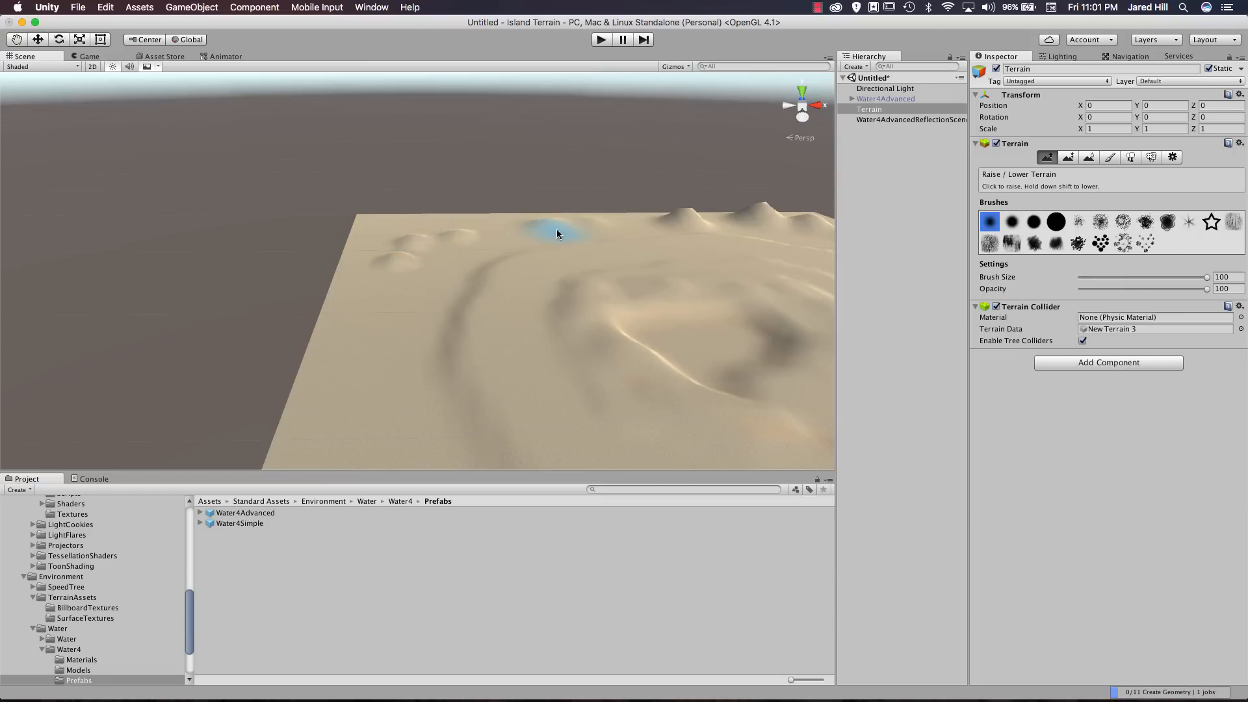
pyautogui.keyDown('alt'); pyautogui.moveTo(670, 224); pyautogui.dragTo(571, 240); pyautogui.keyUp('alt')
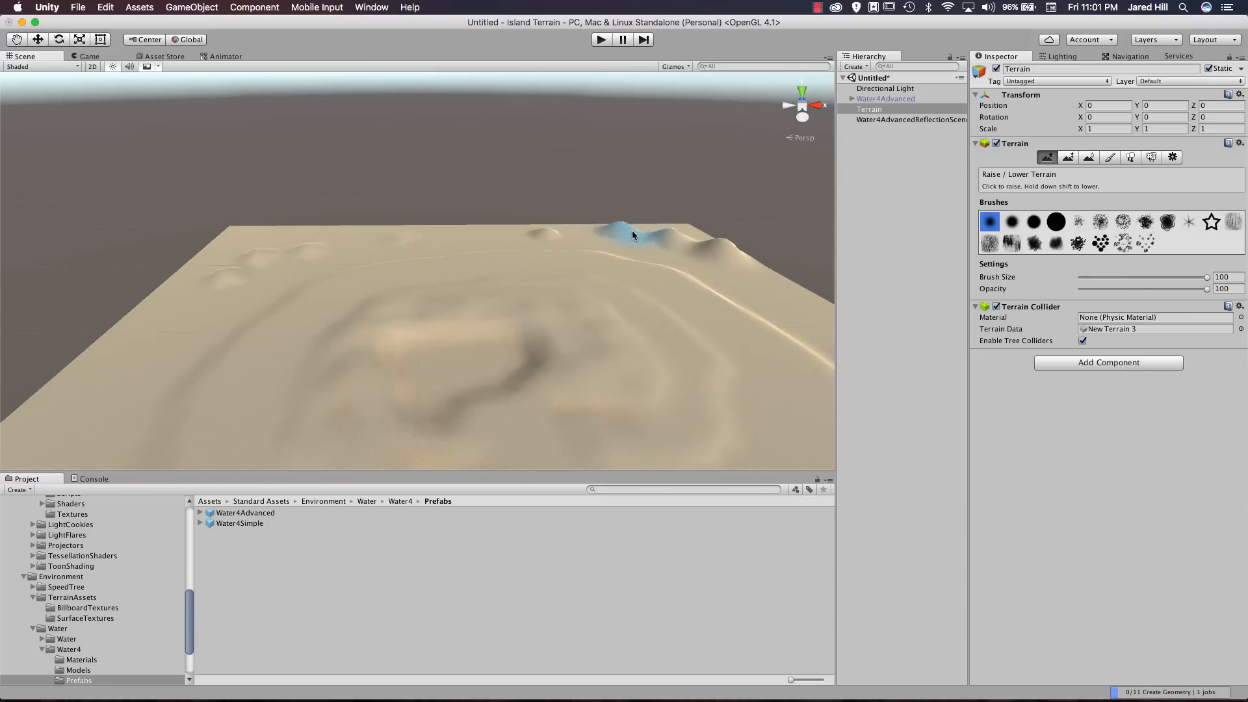
pyautogui.keyDown('shift'); pyautogui.moveTo(632, 231); pyautogui.dragTo(708, 256); pyautogui.keyUp('shift')
pyautogui.press('super+z')
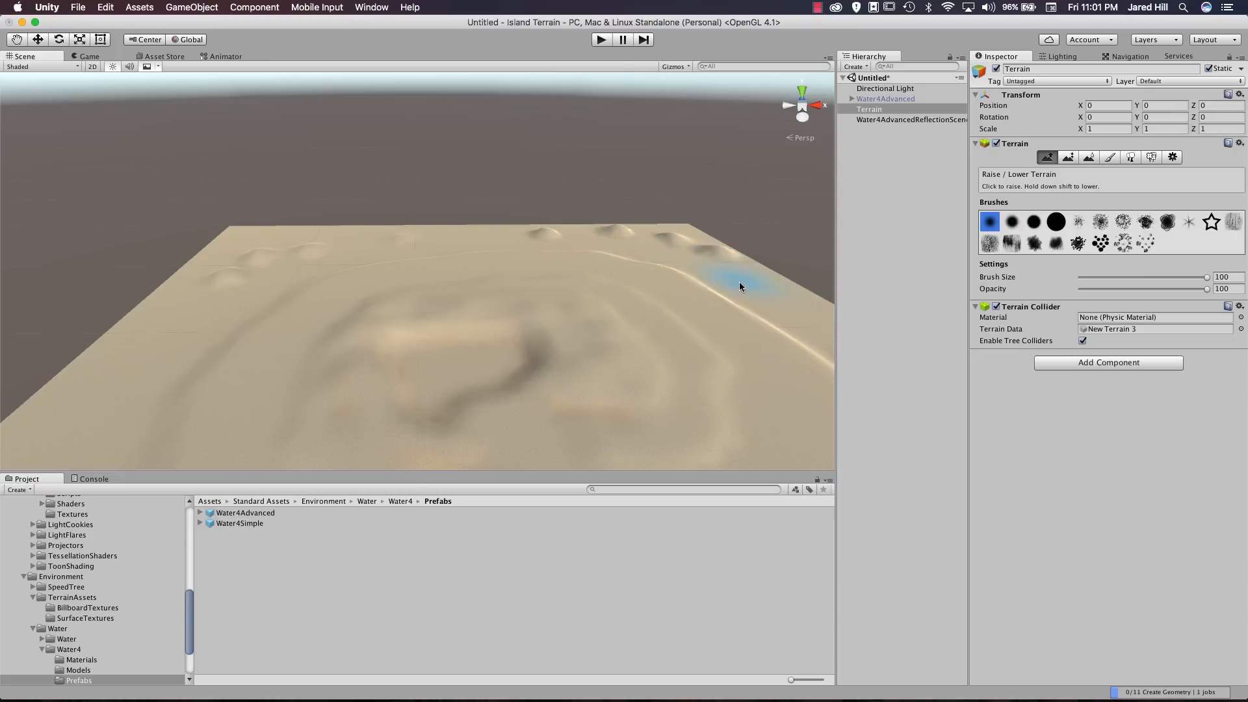
pyautogui.keyDown('alt'); pyautogui.moveTo(739, 283); pyautogui.dragTo(657, 320); pyautogui.keyUp('alt')
# Smooth the far-edge mounds with the Smooth Height brush, and lower and smooth the tall mounds along the adjoining edge.
pyautogui.click(1109, 157)
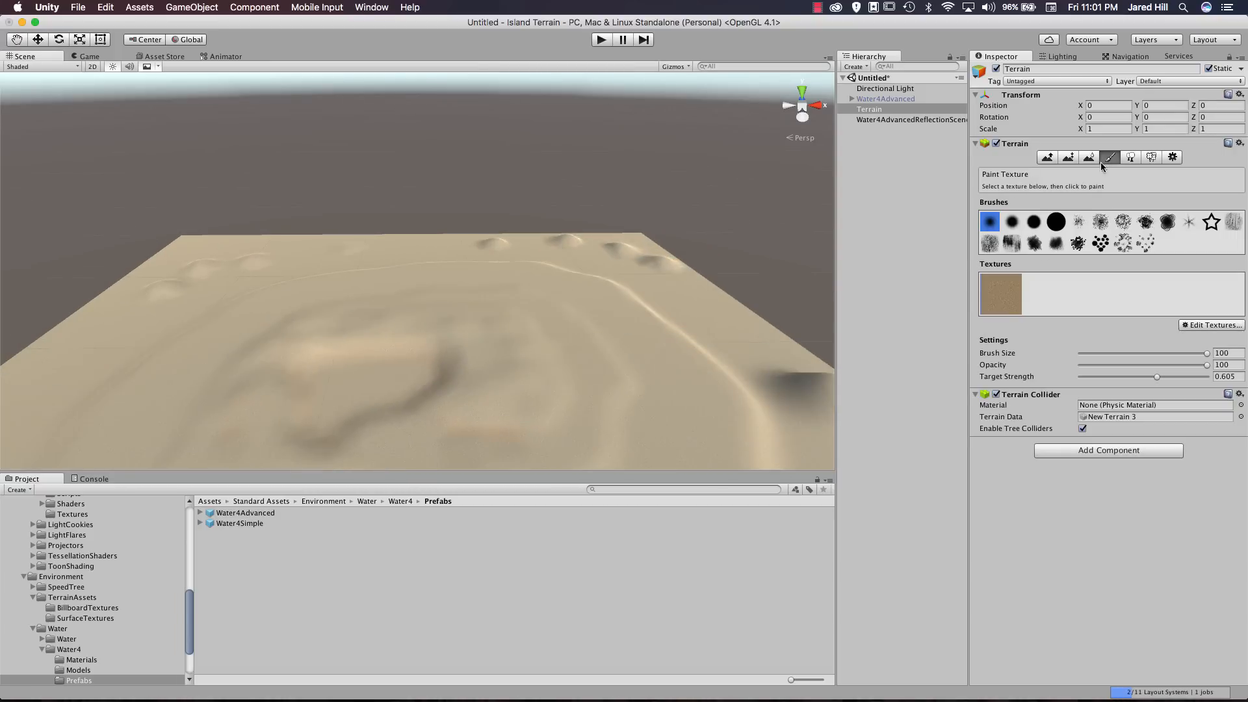
pyautogui.click(1089, 158)
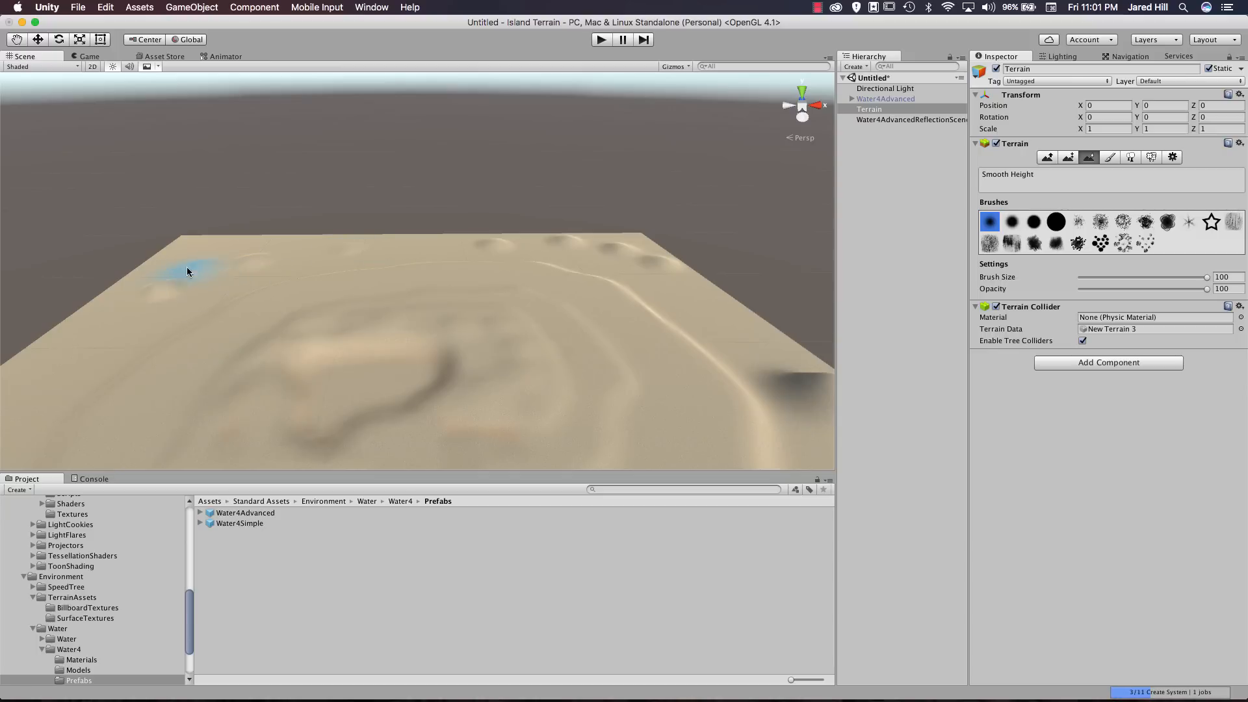
pyautogui.moveTo(153, 271)
pyautogui.keyDown('alt'); pyautogui.mouseDown()
pyautogui.moveTo(350, 275)
pyautogui.moveTo(430, 303)
pyautogui.moveTo(543, 290)
pyautogui.mouseUp(); pyautogui.keyUp('alt')
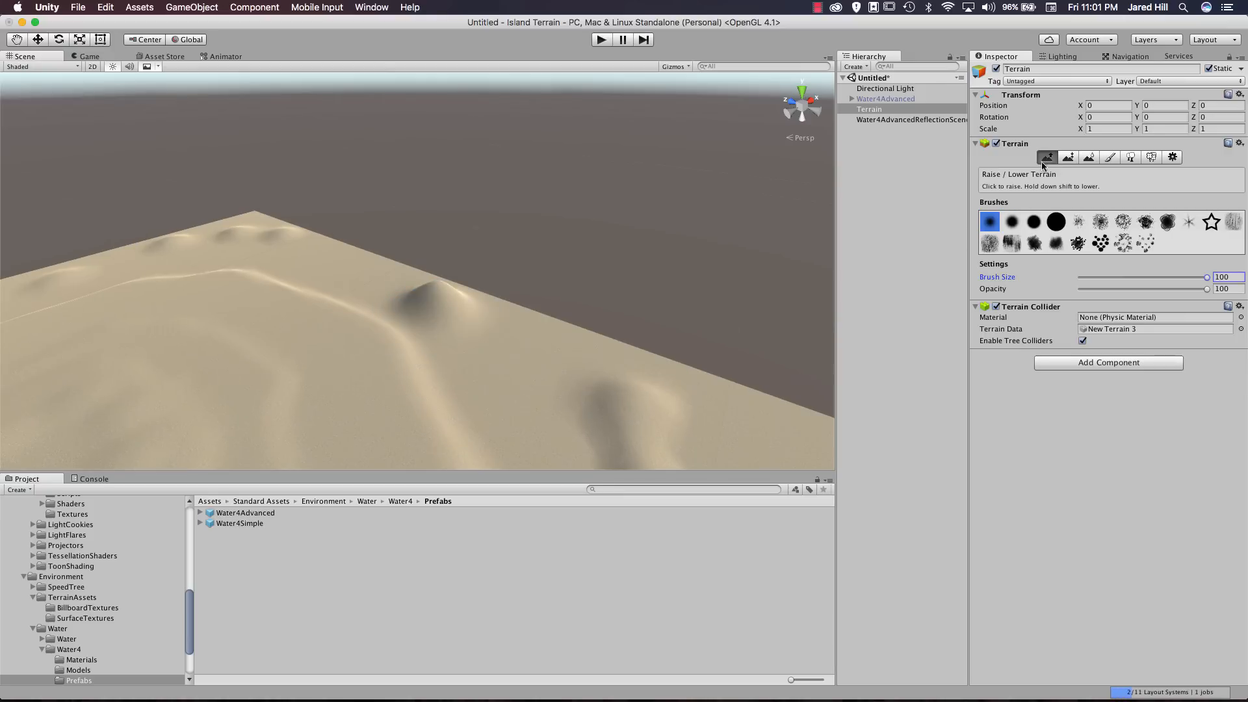
pyautogui.keyDown('shift'); pyautogui.click(433, 298); pyautogui.keyUp('shift')
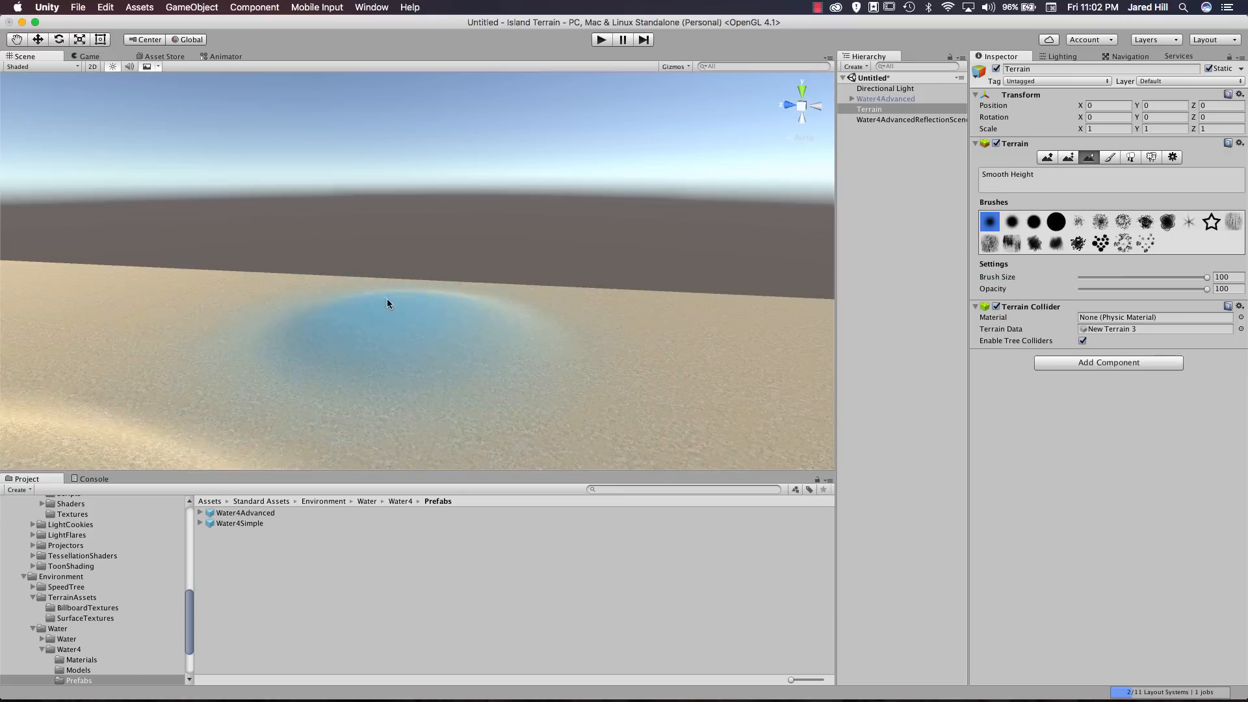
pyautogui.moveTo(388, 300)
pyautogui.mouseDown(button='right')
pyautogui.moveTo(482, 303)
pyautogui.moveTo(432, 326)
pyautogui.moveTo(585, 293)
pyautogui.mouseUp(button='right')
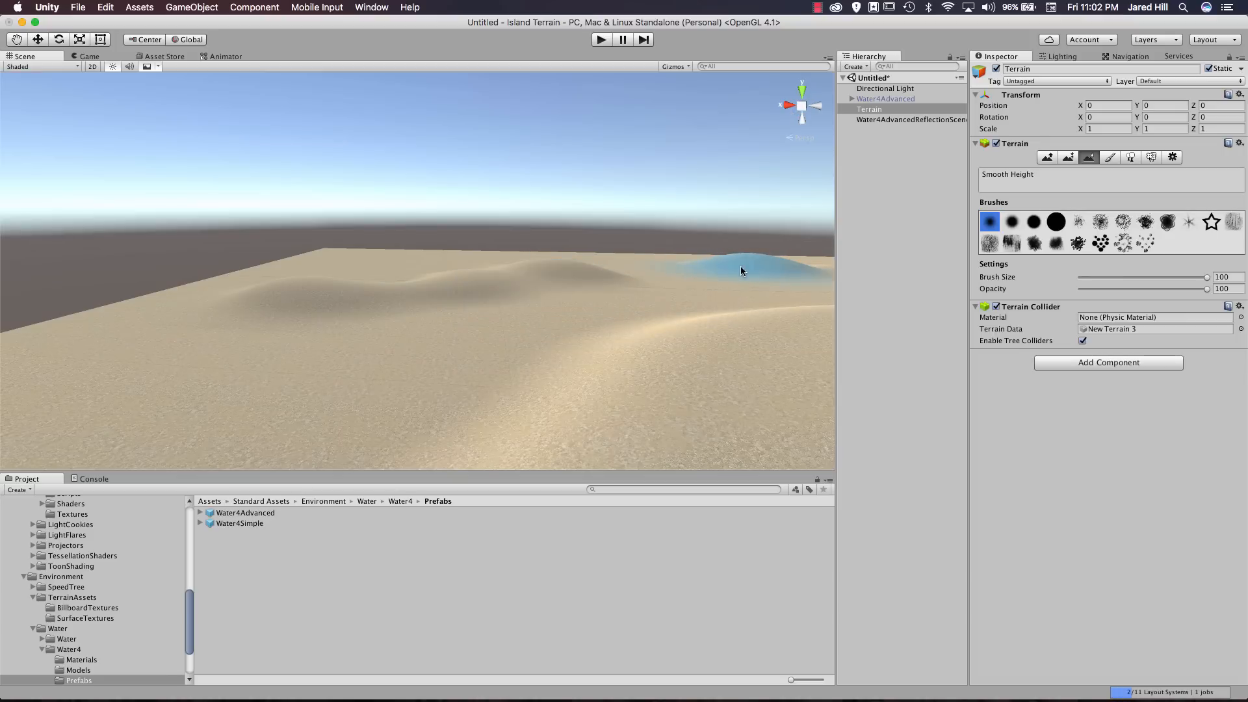
pyautogui.moveTo(557, 301); pyautogui.dragTo(611, 284, button='right')
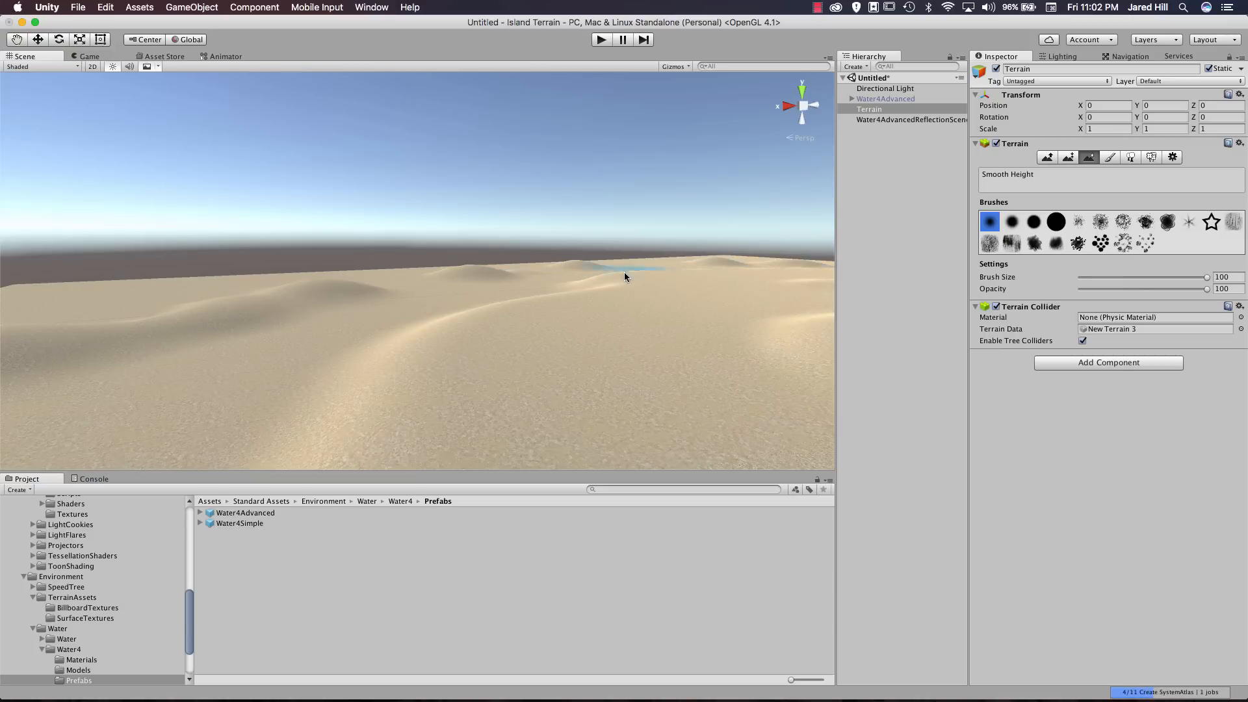
pyautogui.moveTo(624, 277)
pyautogui.mouseDown(button='right')
pyautogui.moveTo(782, 310)
pyautogui.moveTo(504, 290)
pyautogui.moveTo(639, 166)
pyautogui.mouseUp(button='right')
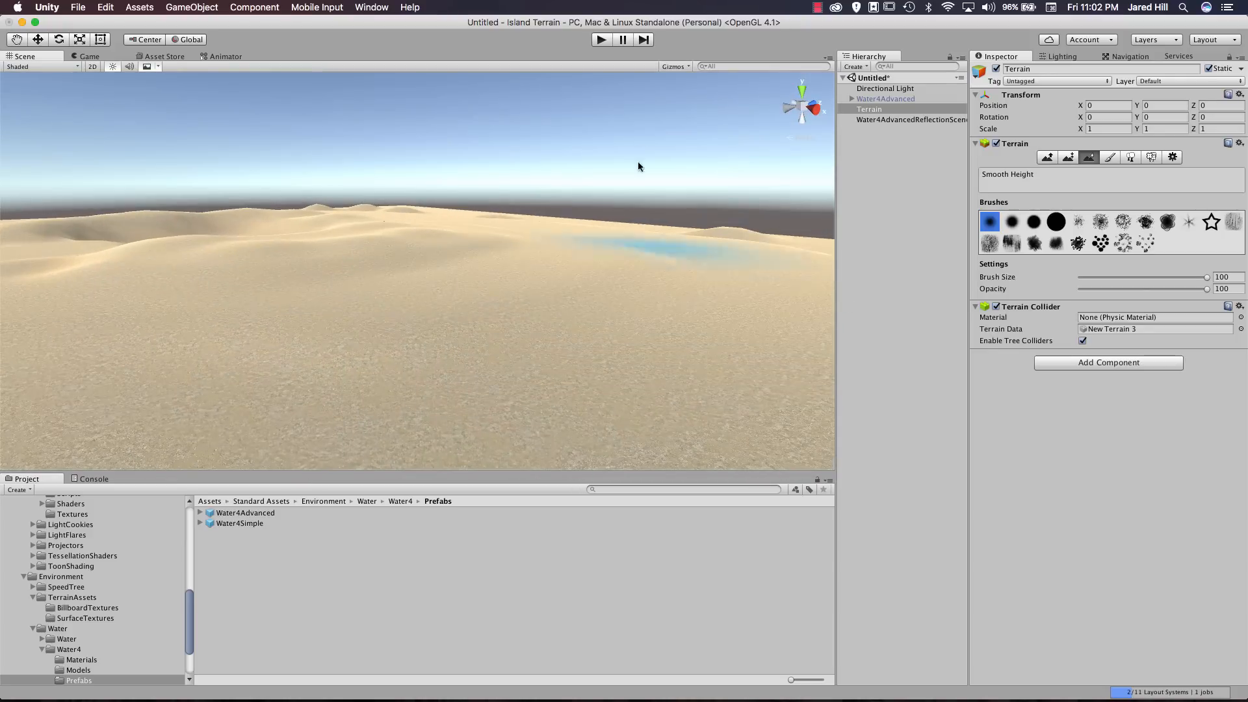
# Enable the Water4Advanced object and show the whole island with its ocean from above.
pyautogui.click(881, 99)
pyautogui.click(997, 69)
pyautogui.scroll(-8, 587, 274)
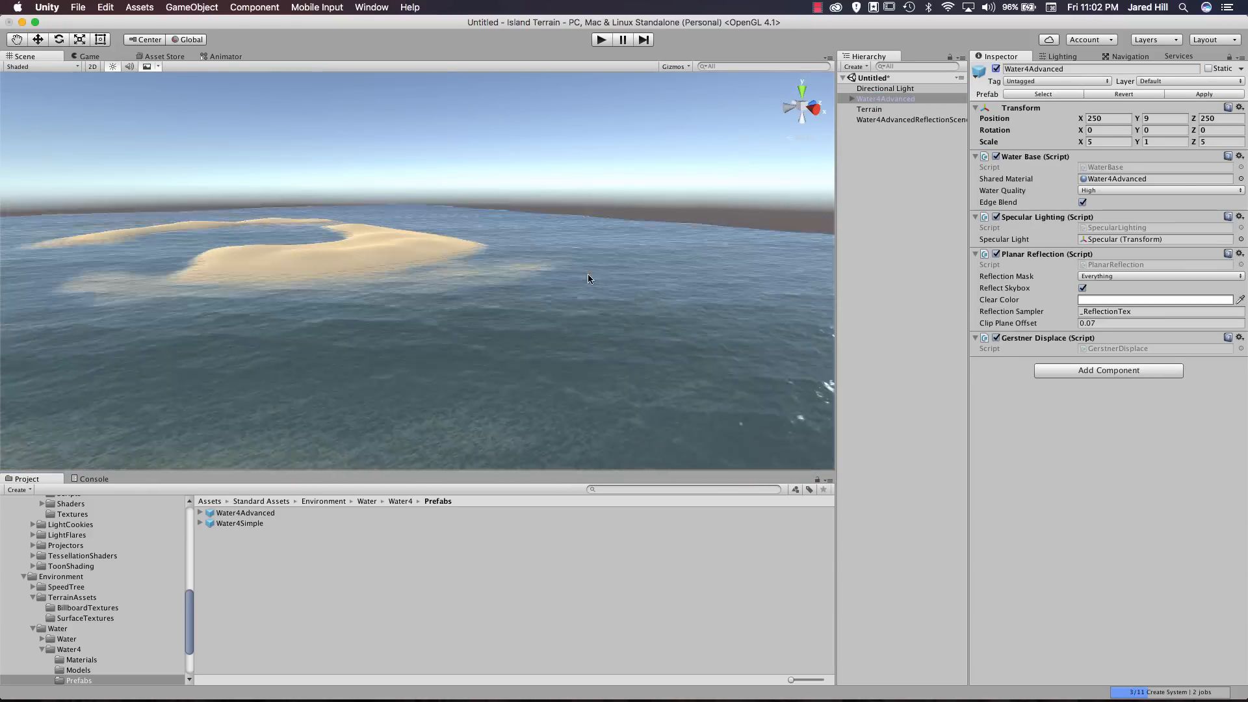
pyautogui.moveTo(586, 291); pyautogui.dragTo(619, 442, button='middle')
pyautogui.keyDown('alt'); pyautogui.moveTo(619, 442); pyautogui.dragTo(617, 468); pyautogui.keyUp('alt')
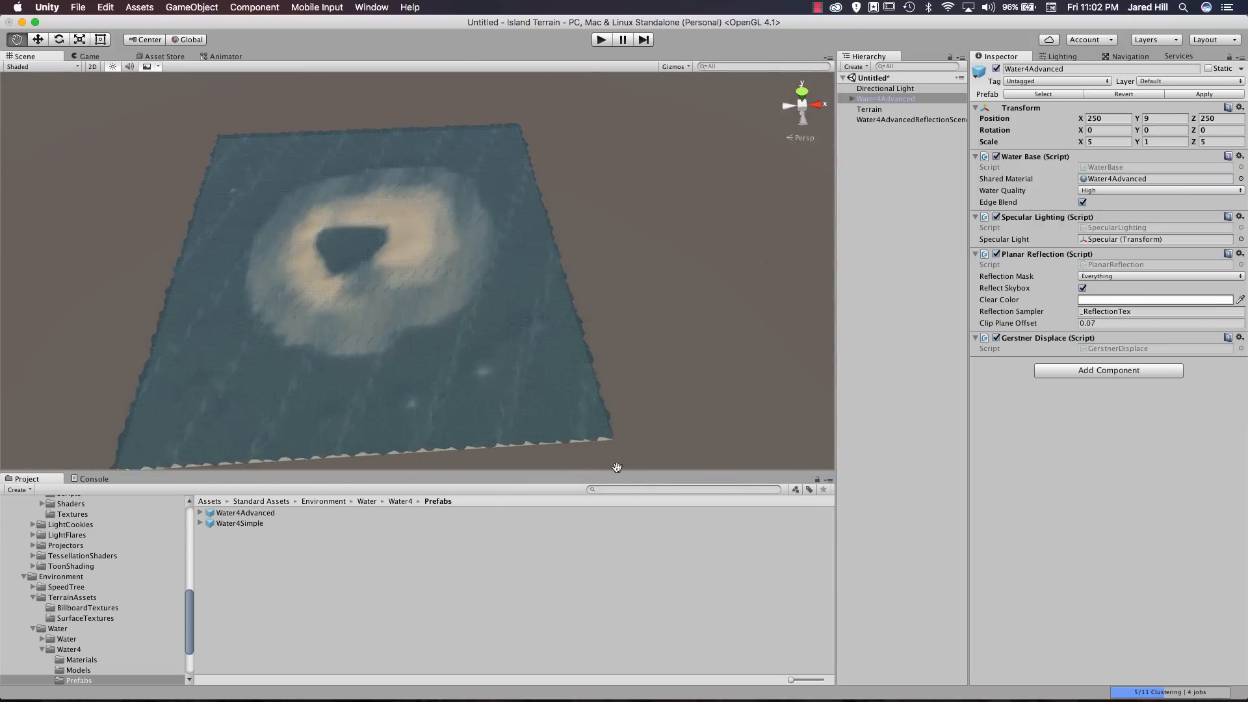
# Examine the island and the bay's shoreline under the water surface, from above and close up.
pyautogui.moveTo(616, 467); pyautogui.dragTo(658, 468, button='middle')
pyautogui.scroll(5, 430, 308)
pyautogui.scroll(4, 438, 332)
pyautogui.moveTo(443, 331); pyautogui.dragTo(459, 299, button='right')
pyautogui.moveTo(711, 415); pyautogui.dragTo(432, 362, button='right')
pyautogui.press('s')
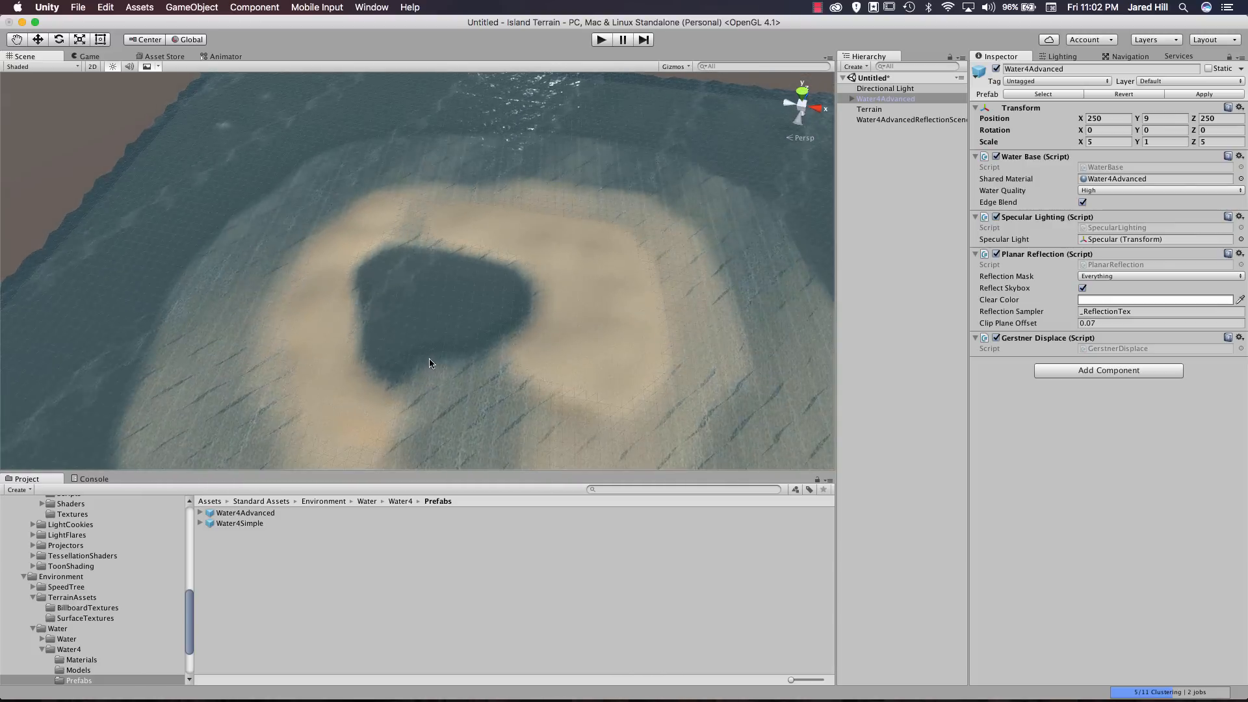
pyautogui.scroll(5, 431, 362)
pyautogui.moveTo(425, 351); pyautogui.dragTo(374, 296, button='middle')
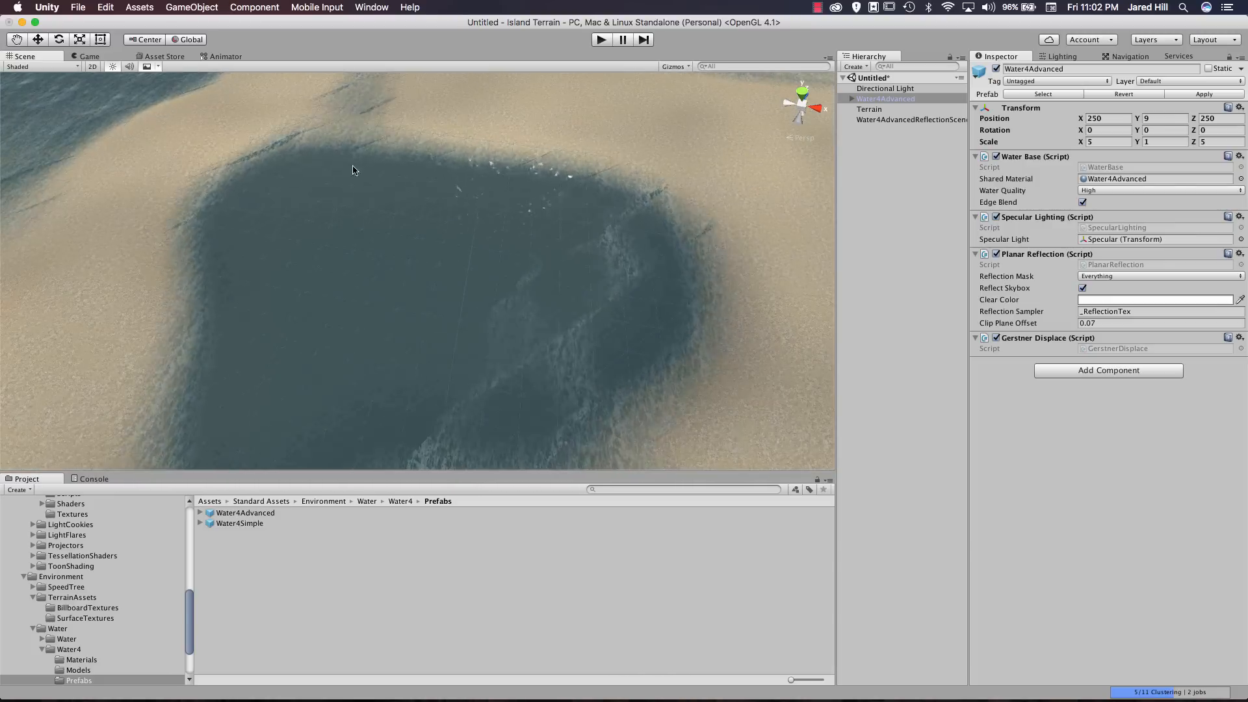
pyautogui.moveTo(444, 386); pyautogui.dragTo(567, 245, button='middle')
pyautogui.scroll(-3, 641, 304)
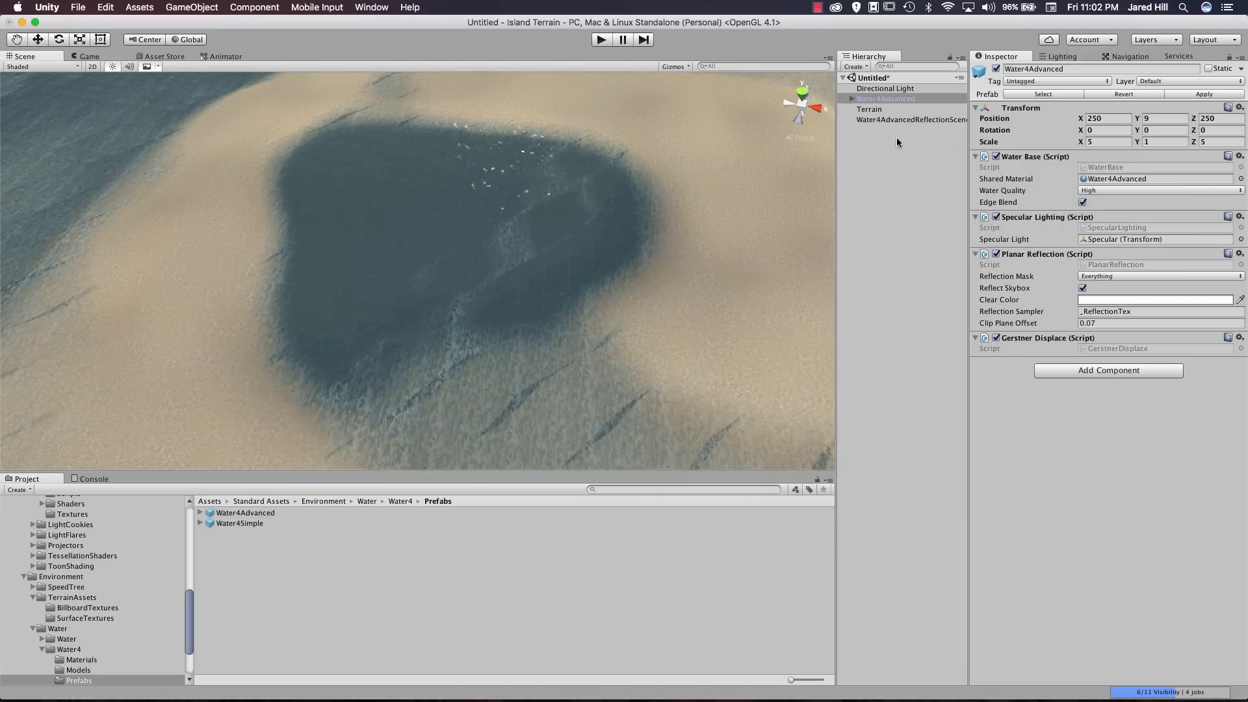
# Start adding a second terrain paint texture with MudRockyAlbedoSpecular as its albedo.
pyautogui.click(882, 110)
pyautogui.click(1110, 158)
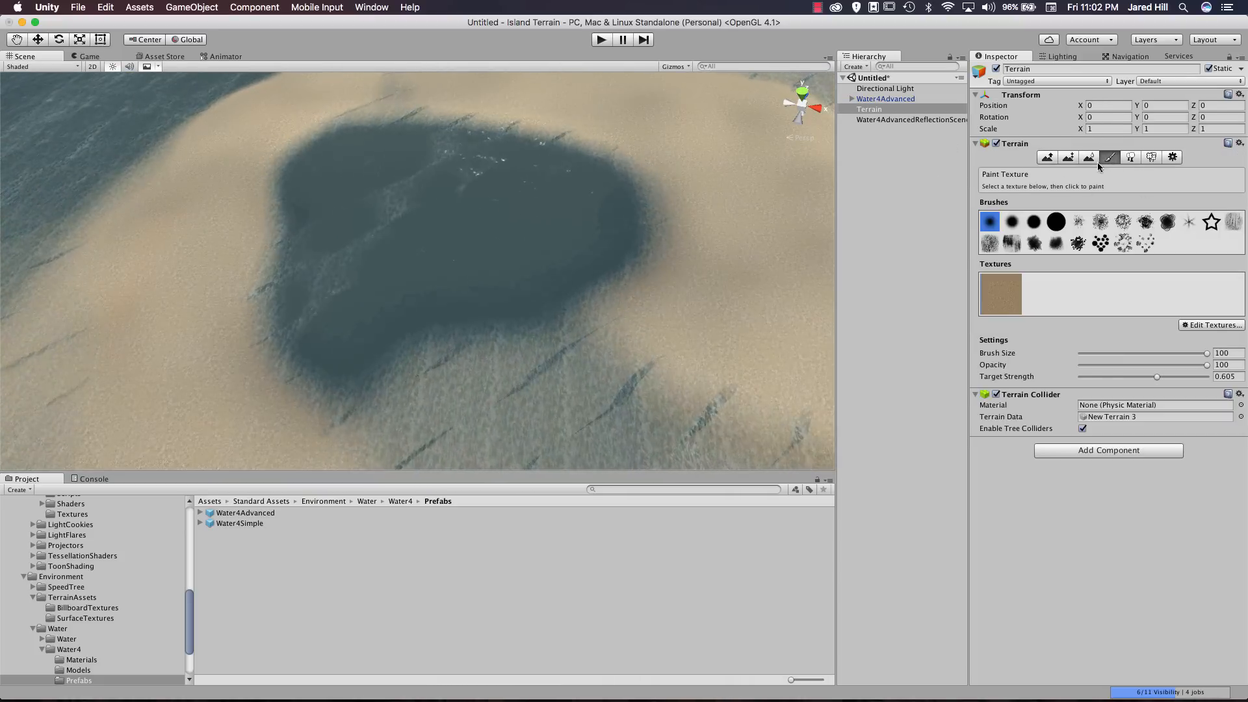
pyautogui.click(1200, 326)
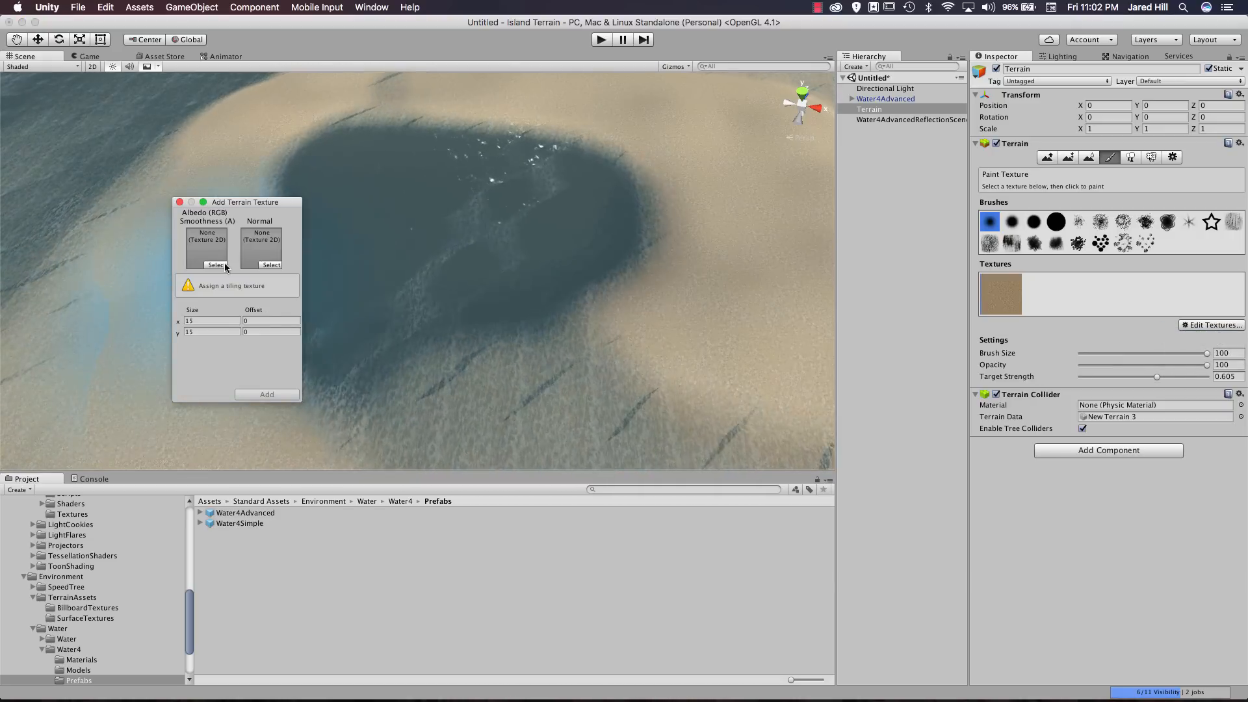
pyautogui.click(216, 265)
pyautogui.scroll(-5, 522, 448)
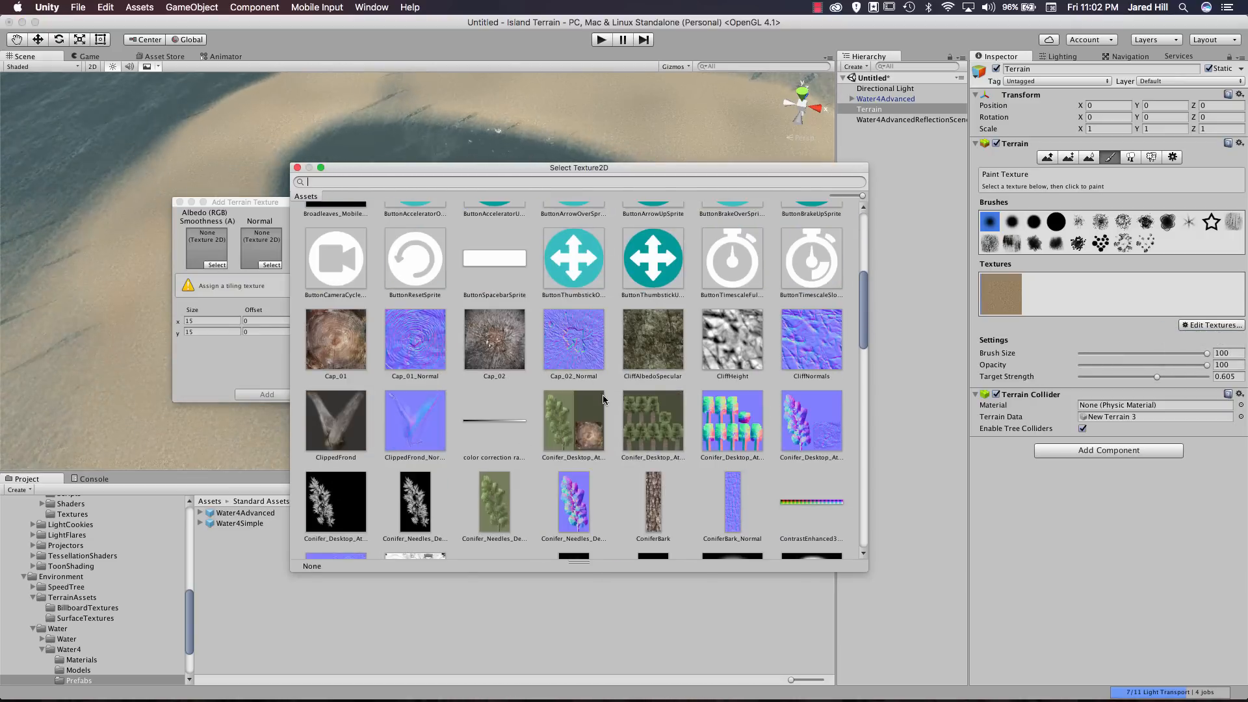
pyautogui.scroll(-8, 697, 372)
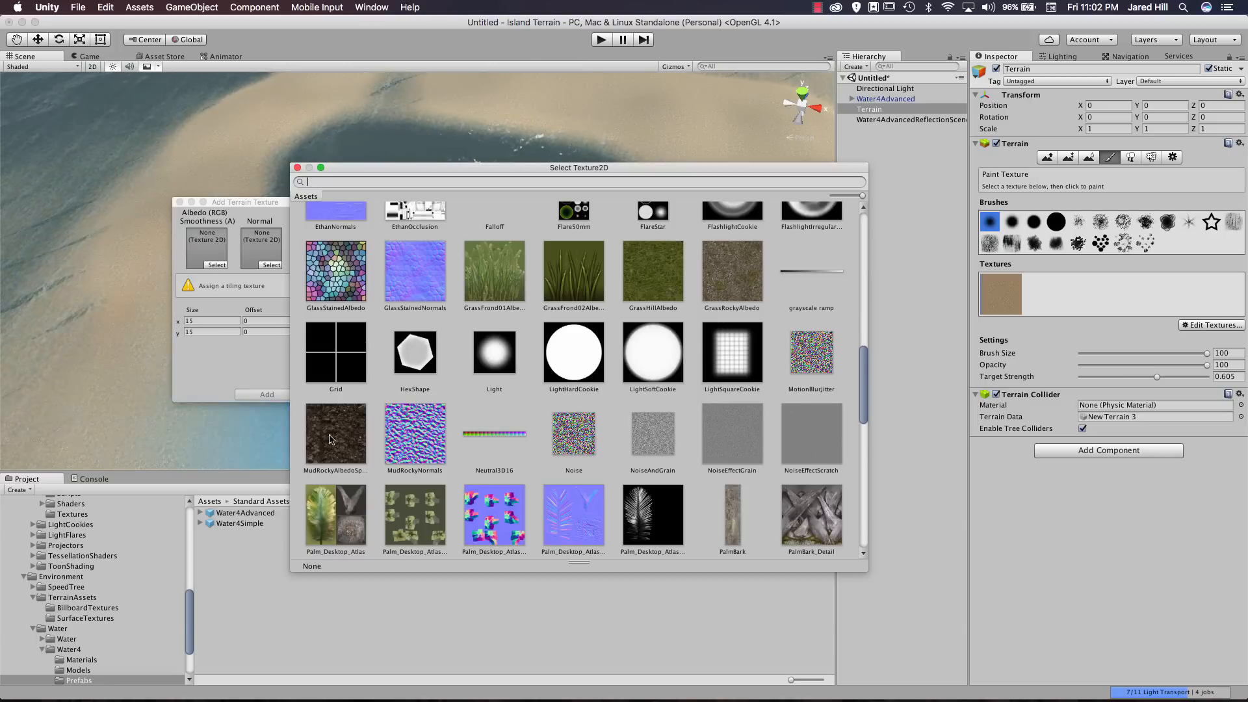
pyautogui.click(337, 446)
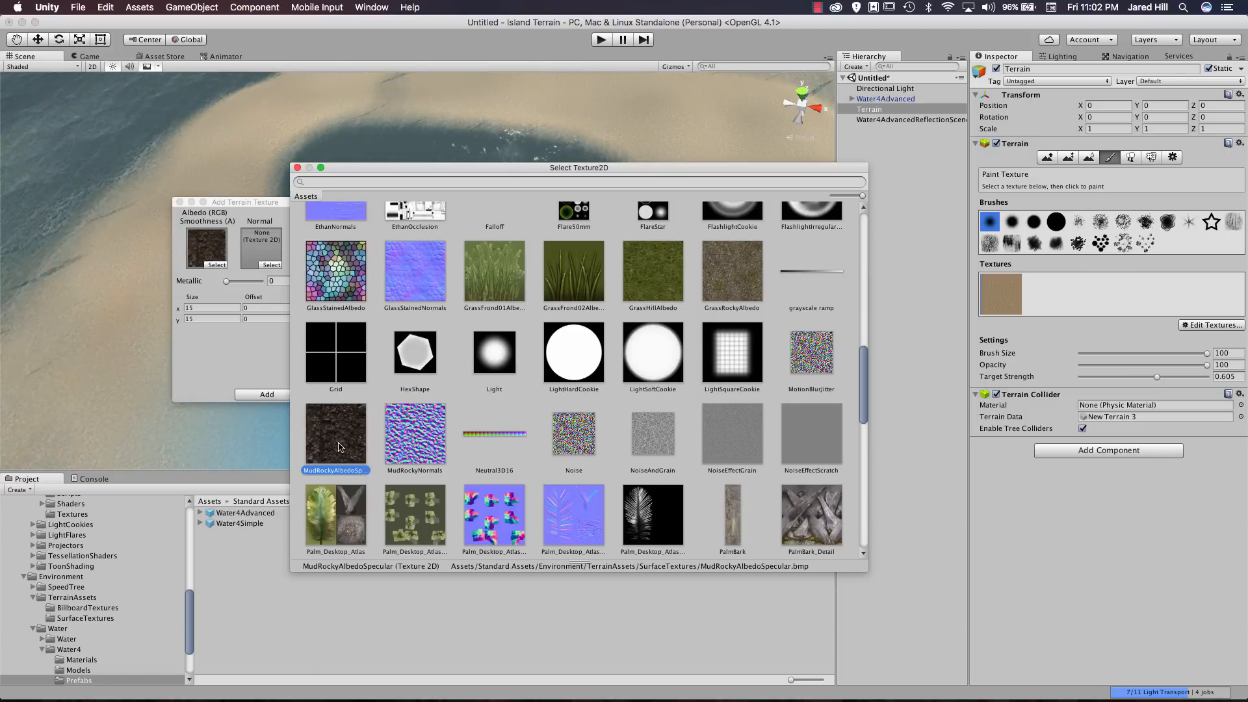
pyautogui.doubleClick(341, 447)
# Assign MudRockyNormals as the new texture's normal map and add the texture to the terrain.
pyautogui.click(271, 266)
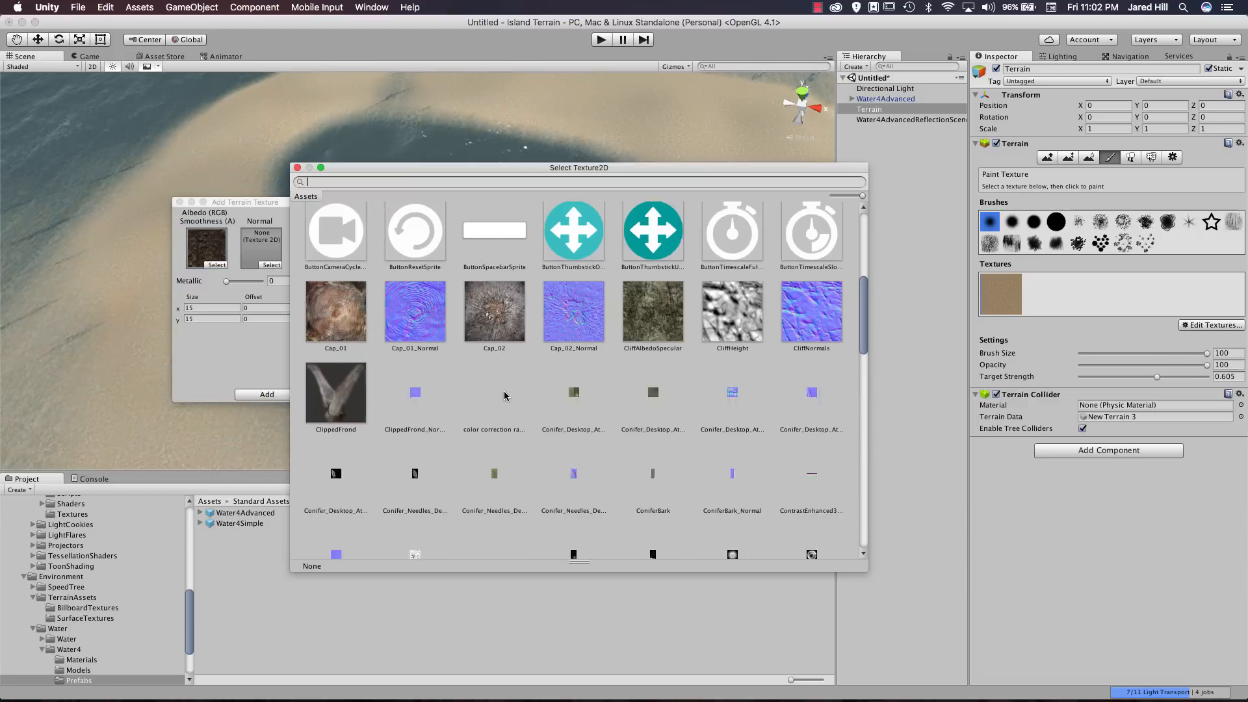
pyautogui.scroll(-15, 423, 363)
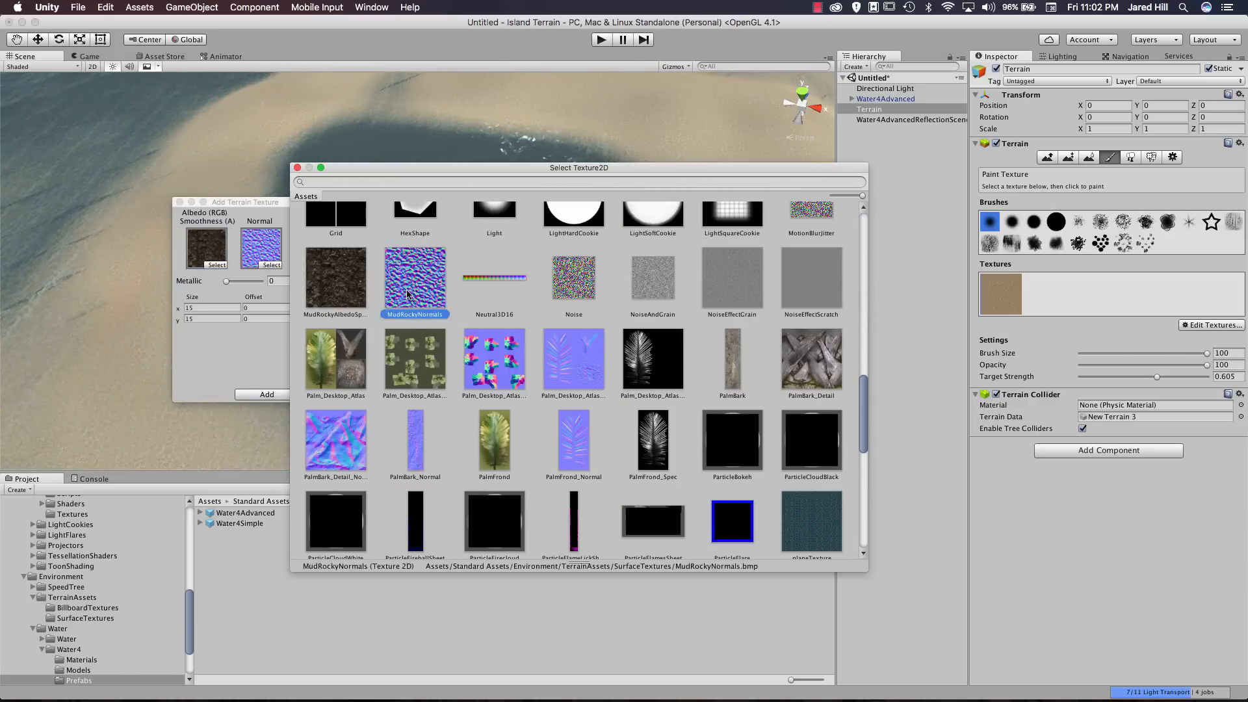
pyautogui.doubleClick(407, 294)
pyautogui.click(263, 397)
# Paint the rocky mud texture on the bay's far inner shore with brush size 44 and opacity 83.
pyautogui.scroll(-3, 373, 326)
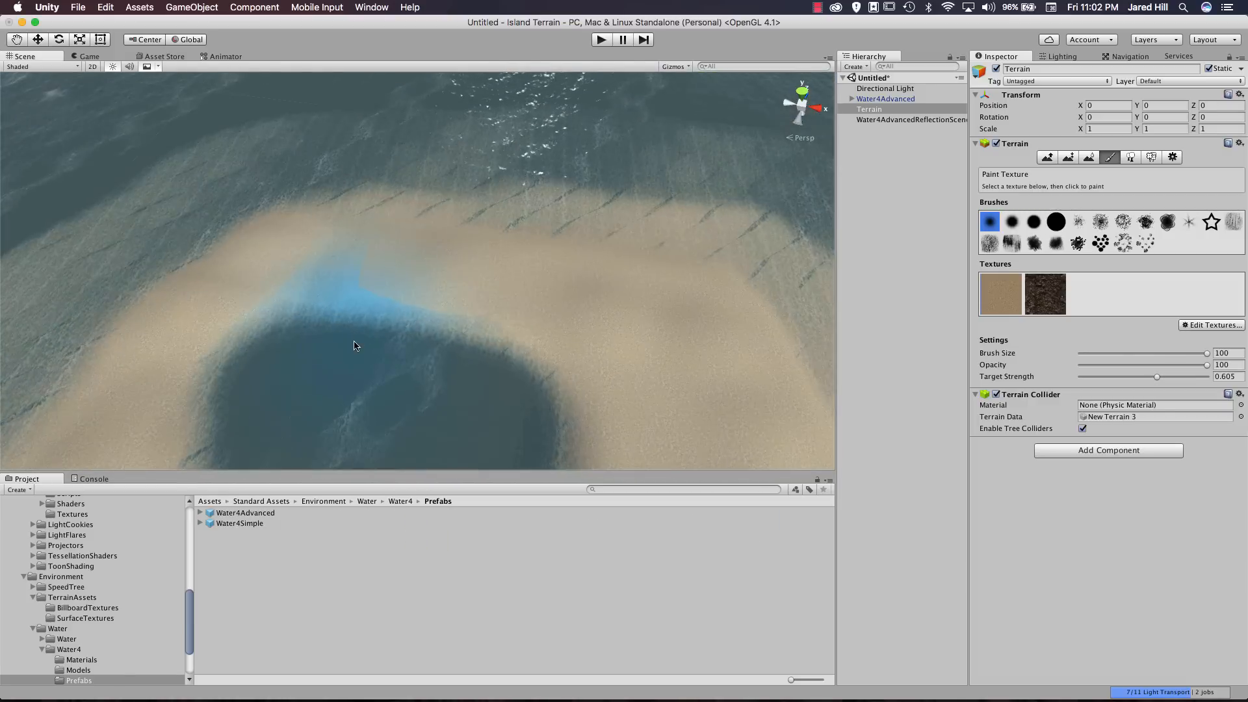
pyautogui.scroll(8, 373, 326)
pyautogui.scroll(-5, 399, 320)
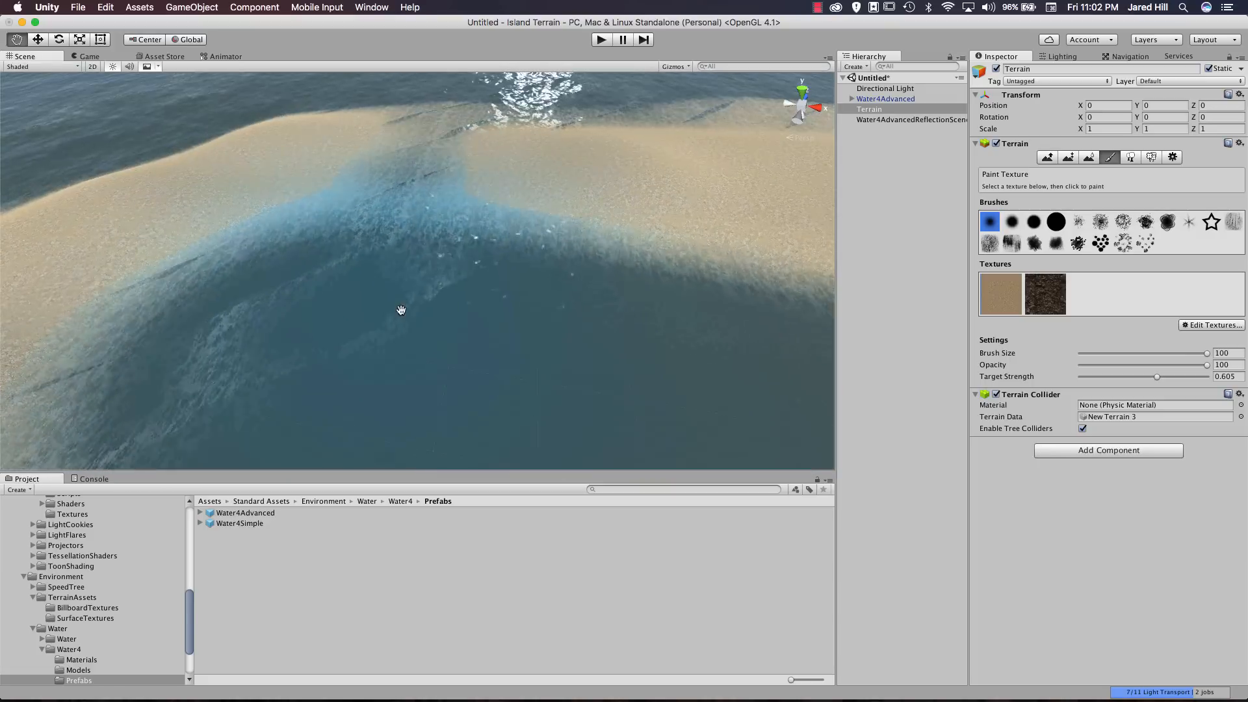
pyautogui.scroll(-5, 473, 308)
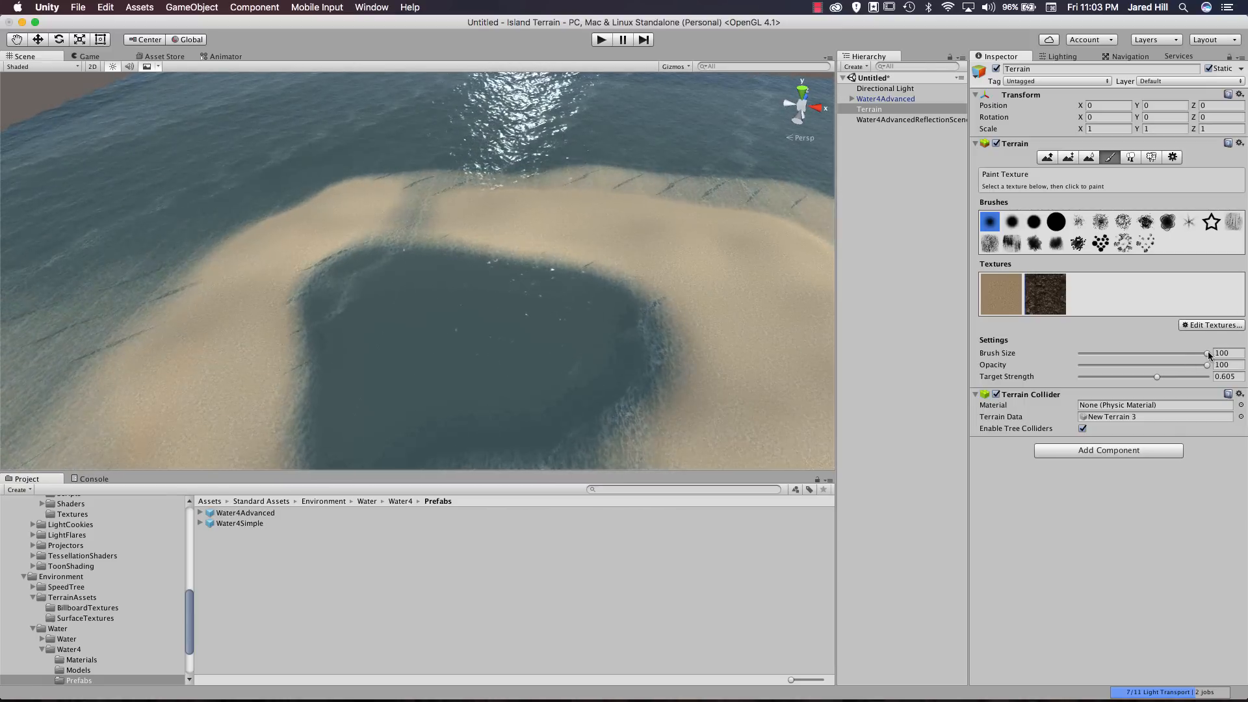
pyautogui.moveTo(1207, 353)
pyautogui.mouseDown()
pyautogui.moveTo(1136, 357)
pyautogui.moveTo(1203, 366)
pyautogui.moveTo(1186, 365)
pyautogui.mouseUp()
pyautogui.scroll(5, 542, 320)
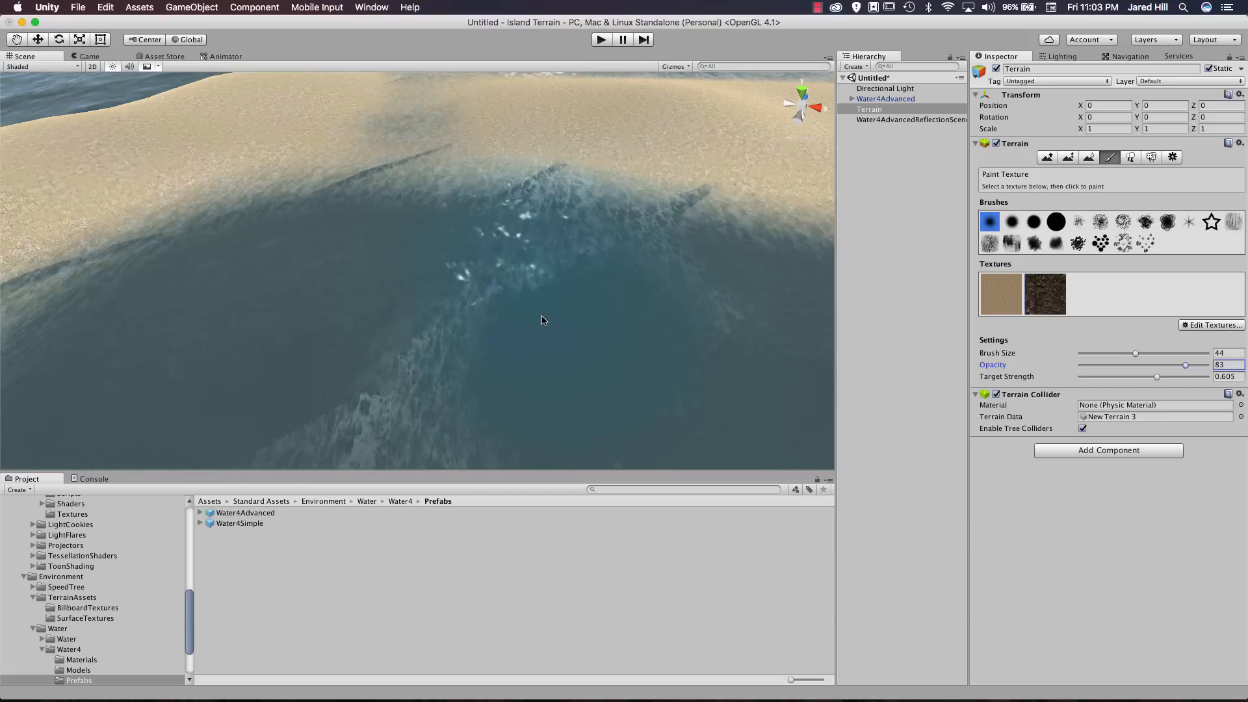
pyautogui.scroll(3, 566, 325)
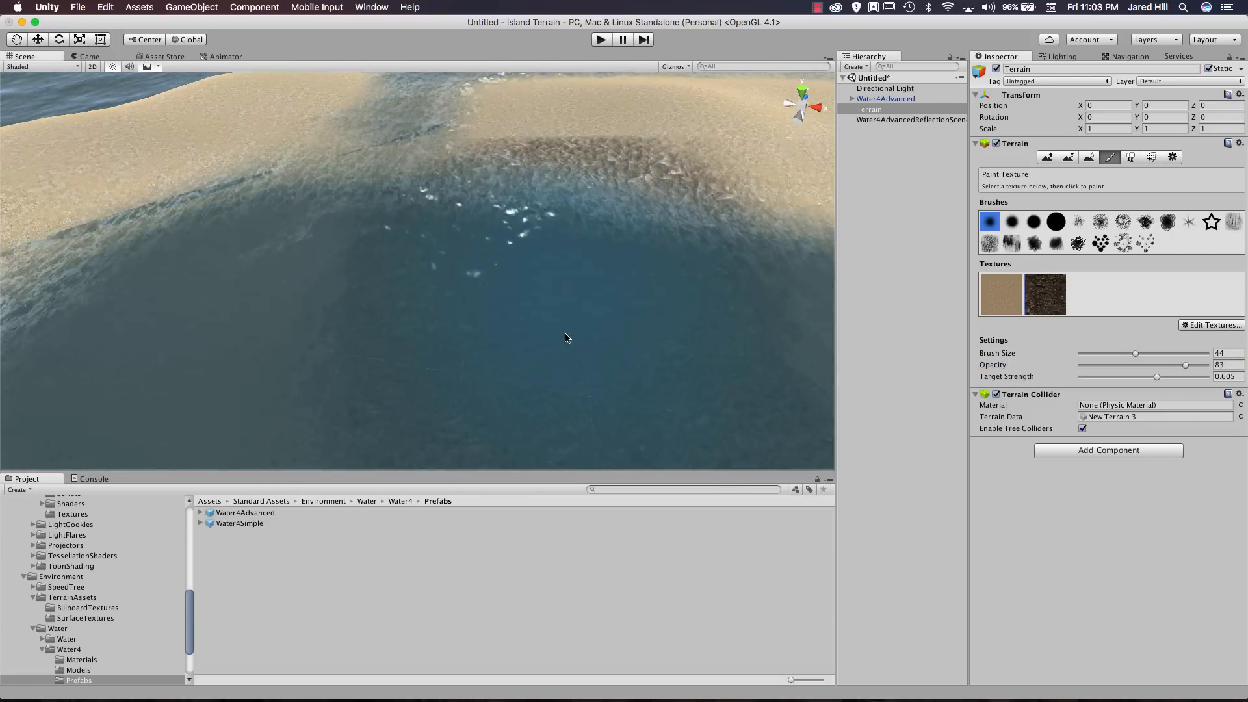
pyautogui.scroll(2, 568, 328)
# Paint the rocky mud texture around the rest of the bay's shoreline and set the target strength to 1.
pyautogui.scroll(-6, 572, 325)
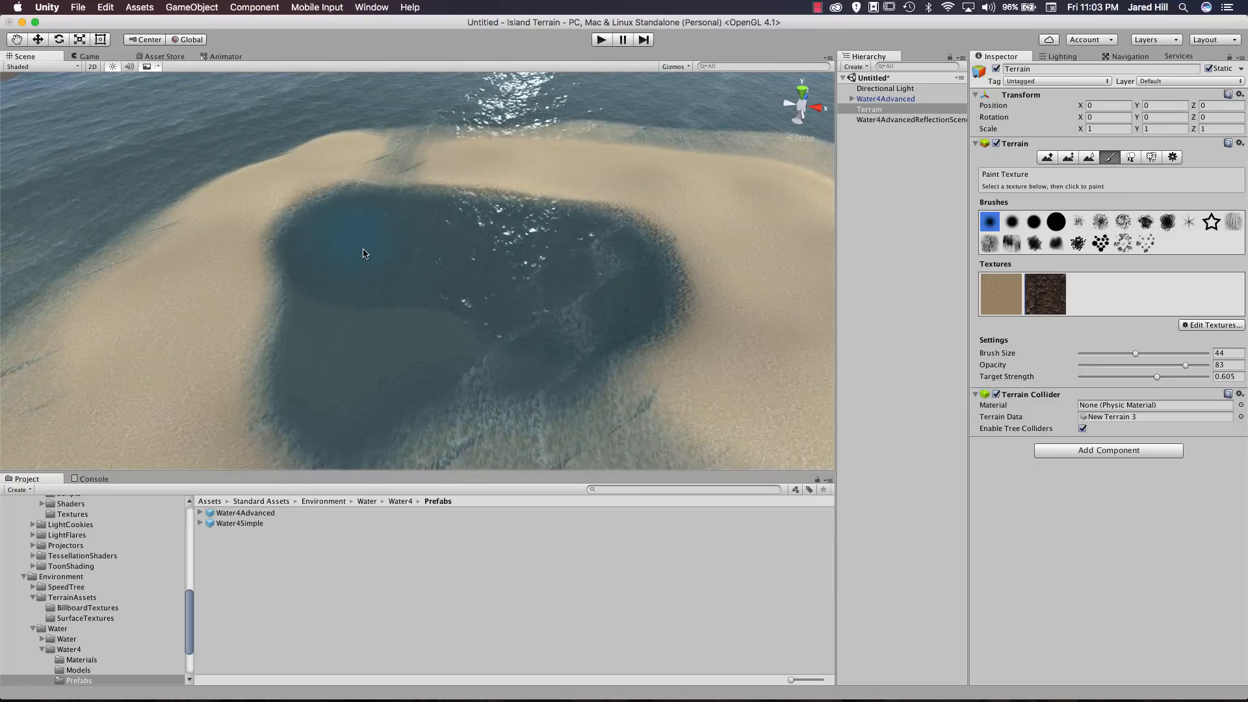
pyautogui.scroll(5, 368, 318)
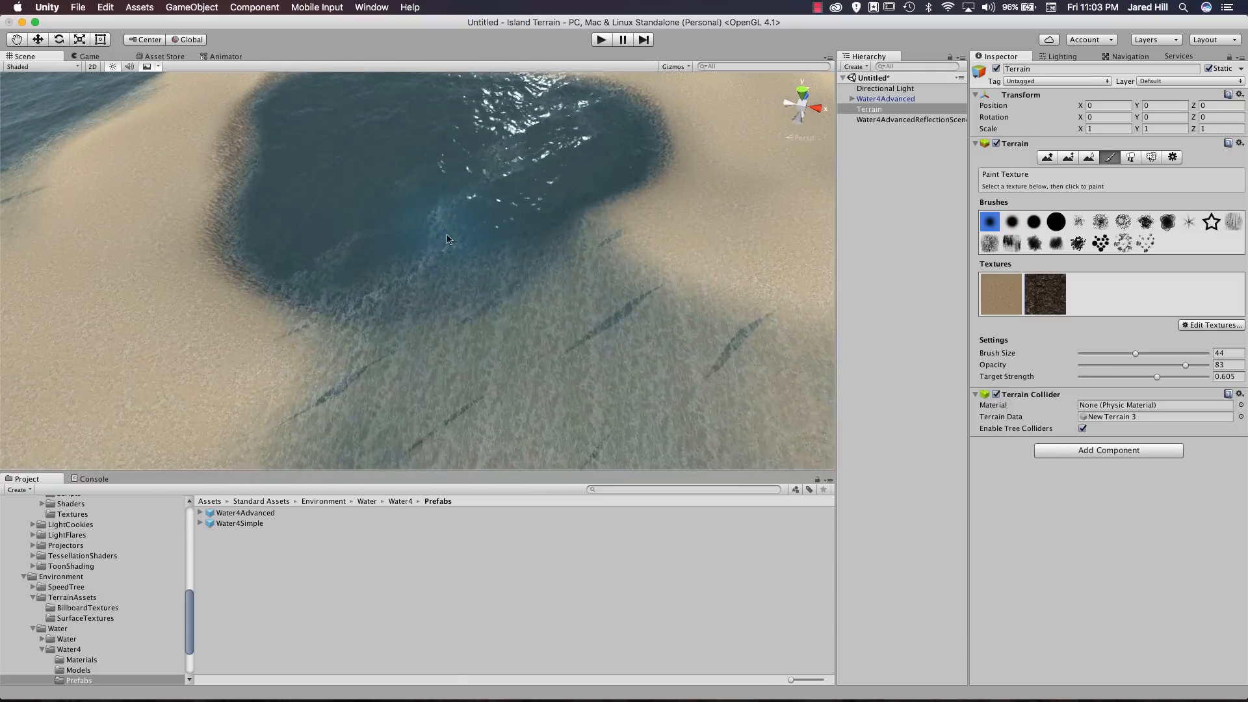
pyautogui.scroll(-5, 481, 156)
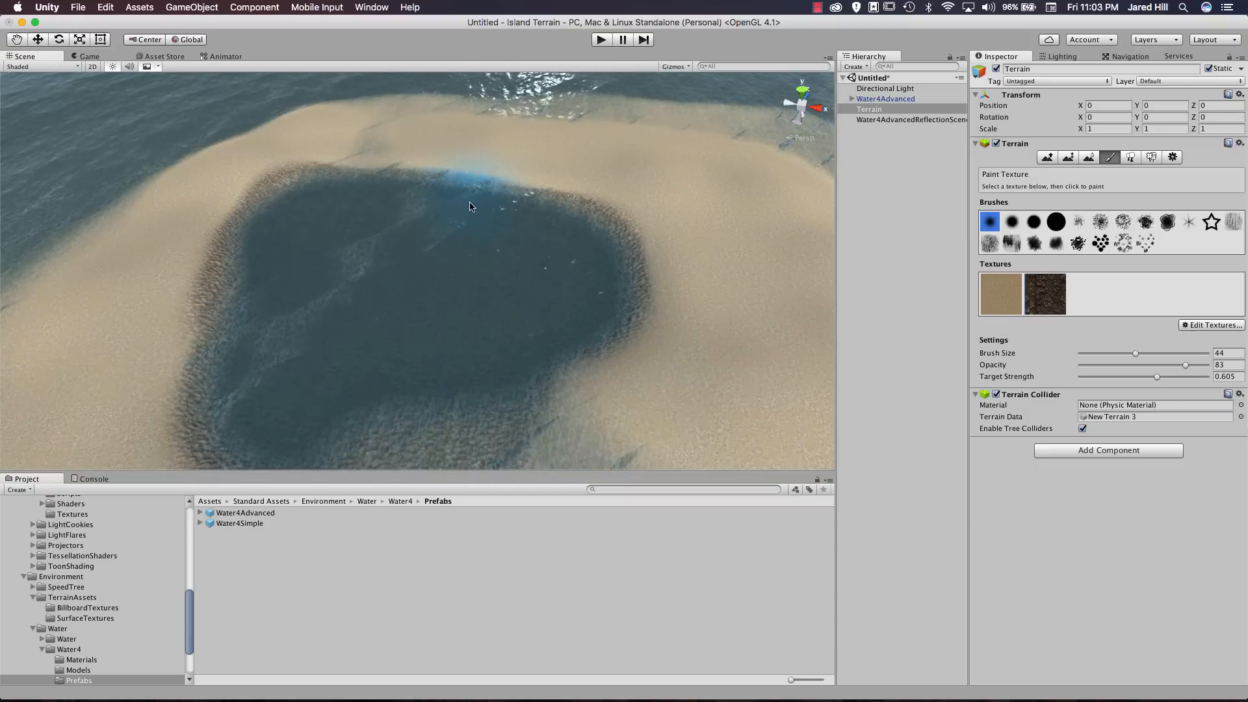
pyautogui.moveTo(431, 351); pyautogui.dragTo(455, 312, button='middle')
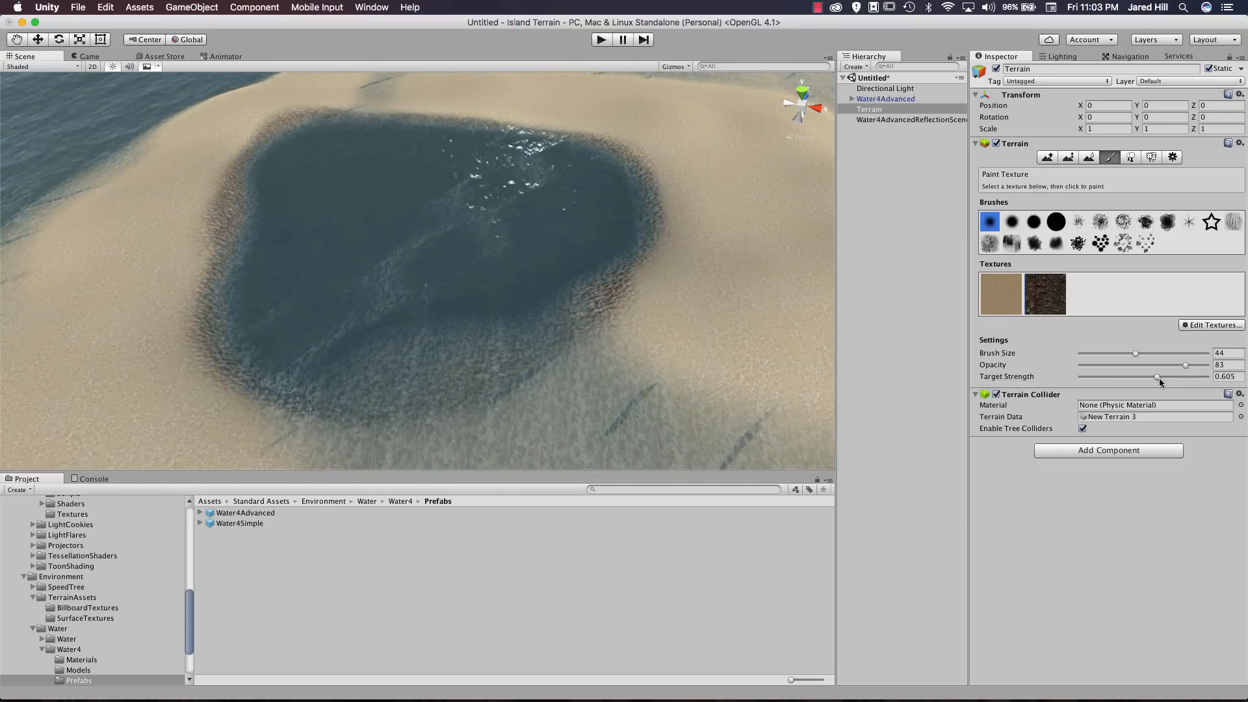
pyautogui.moveTo(1158, 378); pyautogui.dragTo(1211, 379)
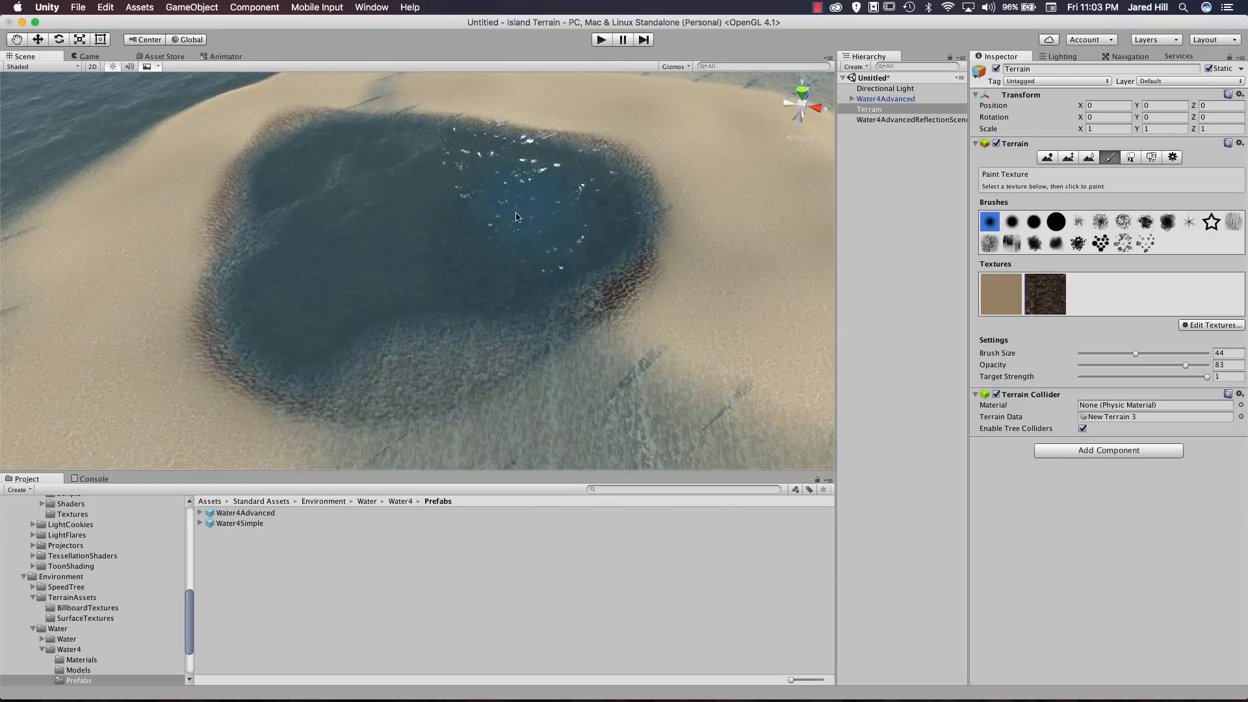
# Paint the rocky mud texture across the bay floor and along its near edge at target strength 1.
pyautogui.moveTo(341, 215)
pyautogui.mouseDown()
pyautogui.moveTo(358, 306)
pyautogui.moveTo(491, 282)
pyautogui.moveTo(387, 299)
pyautogui.moveTo(351, 223)
pyautogui.moveTo(514, 377)
pyautogui.moveTo(572, 403)
pyautogui.moveTo(630, 390)
pyautogui.moveTo(637, 293)
pyautogui.mouseUp()
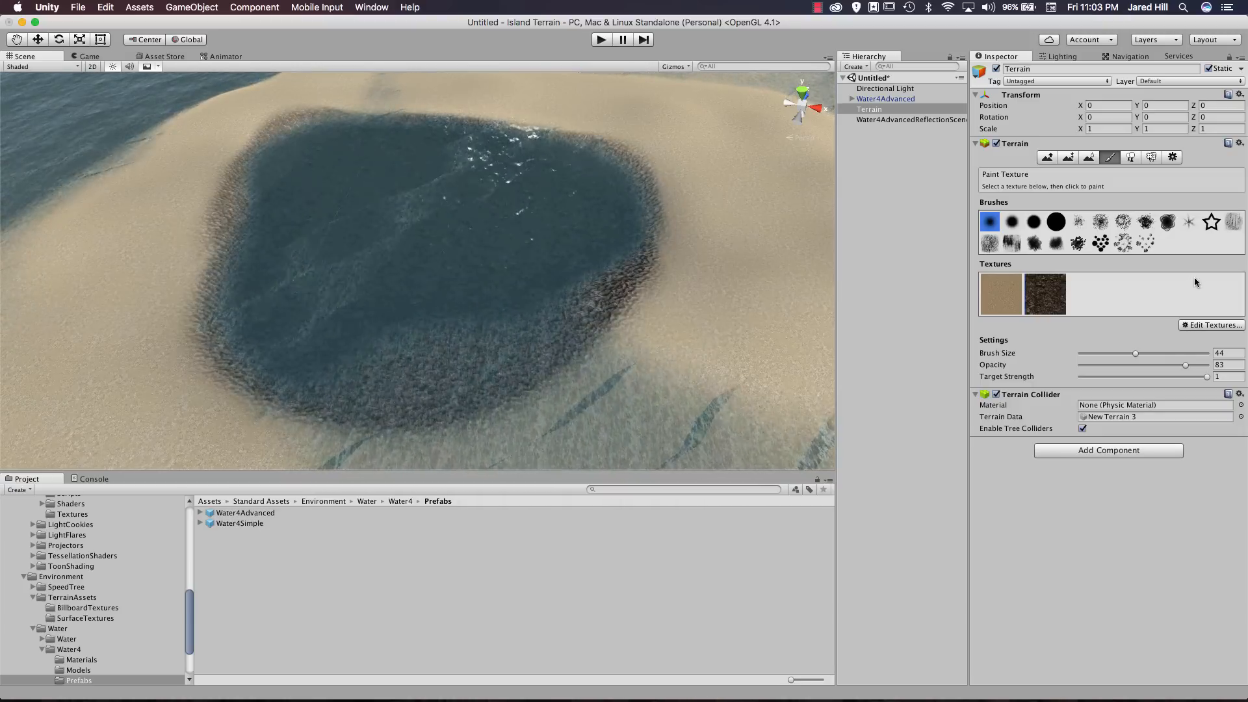
pyautogui.click(1206, 376)
# Paint the sand texture over the exposed rocky mud around the bay's side and far shores, with opacity 83 and target strength 1.
pyautogui.scroll(-3, 515, 356)
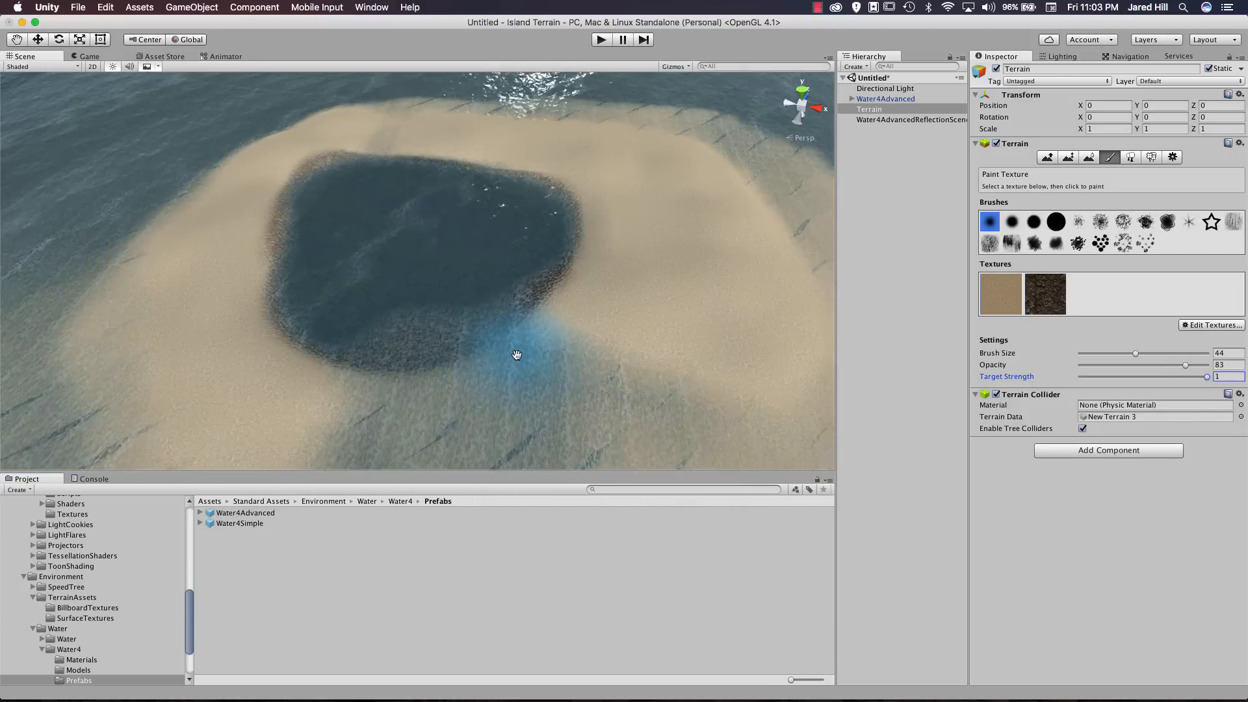
pyautogui.moveTo(515, 356); pyautogui.dragTo(535, 354, button='right')
pyautogui.moveTo(535, 353)
pyautogui.mouseDown(button='middle')
pyautogui.moveTo(540, 365)
pyautogui.moveTo(625, 352)
pyautogui.mouseUp(button='middle')
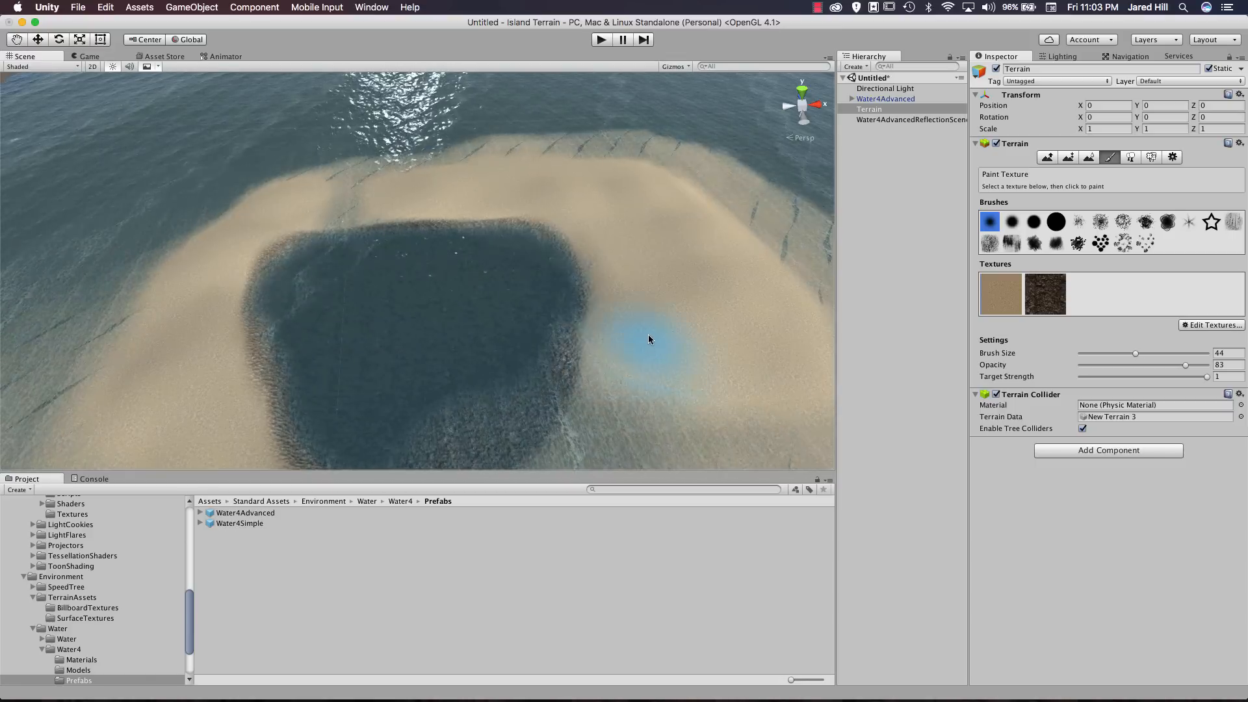
pyautogui.moveTo(657, 331)
pyautogui.mouseDown()
pyautogui.moveTo(657, 317)
pyautogui.moveTo(662, 341)
pyautogui.moveTo(641, 335)
pyautogui.moveTo(636, 259)
pyautogui.moveTo(627, 282)
pyautogui.moveTo(592, 238)
pyautogui.moveTo(599, 253)
pyautogui.mouseUp()
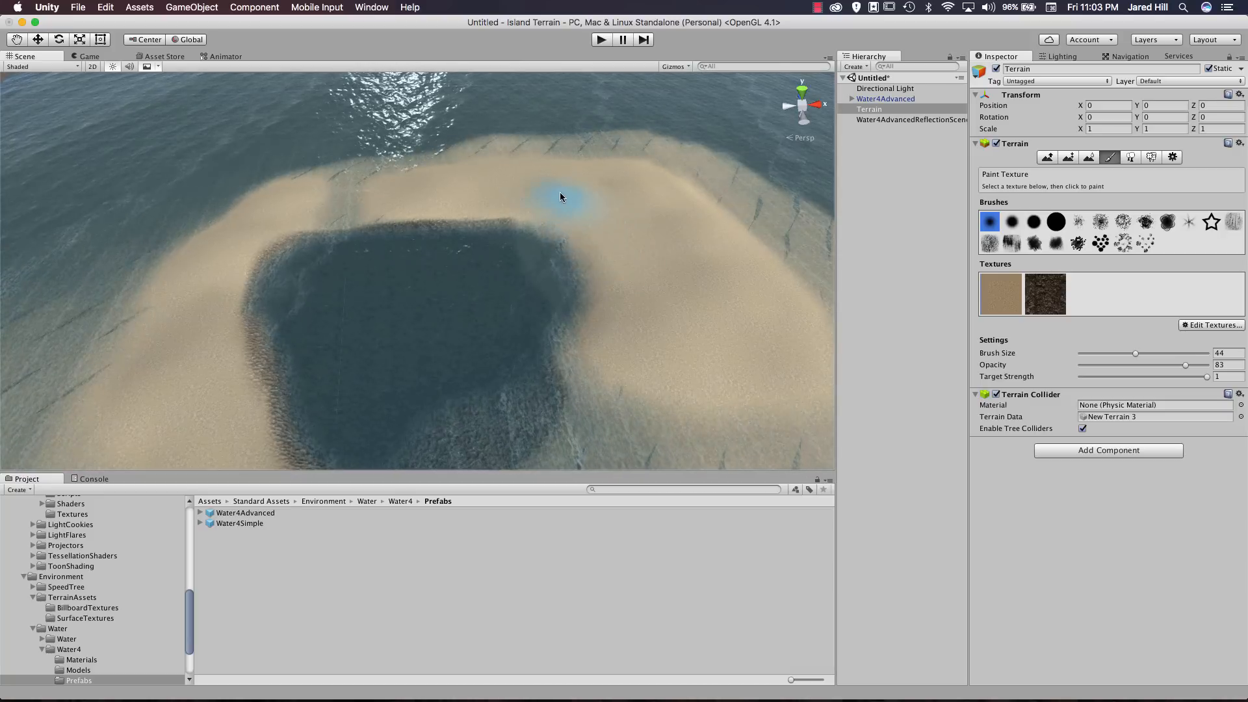
pyautogui.moveTo(561, 196)
pyautogui.mouseDown()
pyautogui.moveTo(476, 192)
pyautogui.moveTo(462, 179)
pyautogui.moveTo(343, 193)
pyautogui.moveTo(242, 232)
pyautogui.moveTo(191, 337)
pyautogui.moveTo(202, 412)
pyautogui.mouseUp()
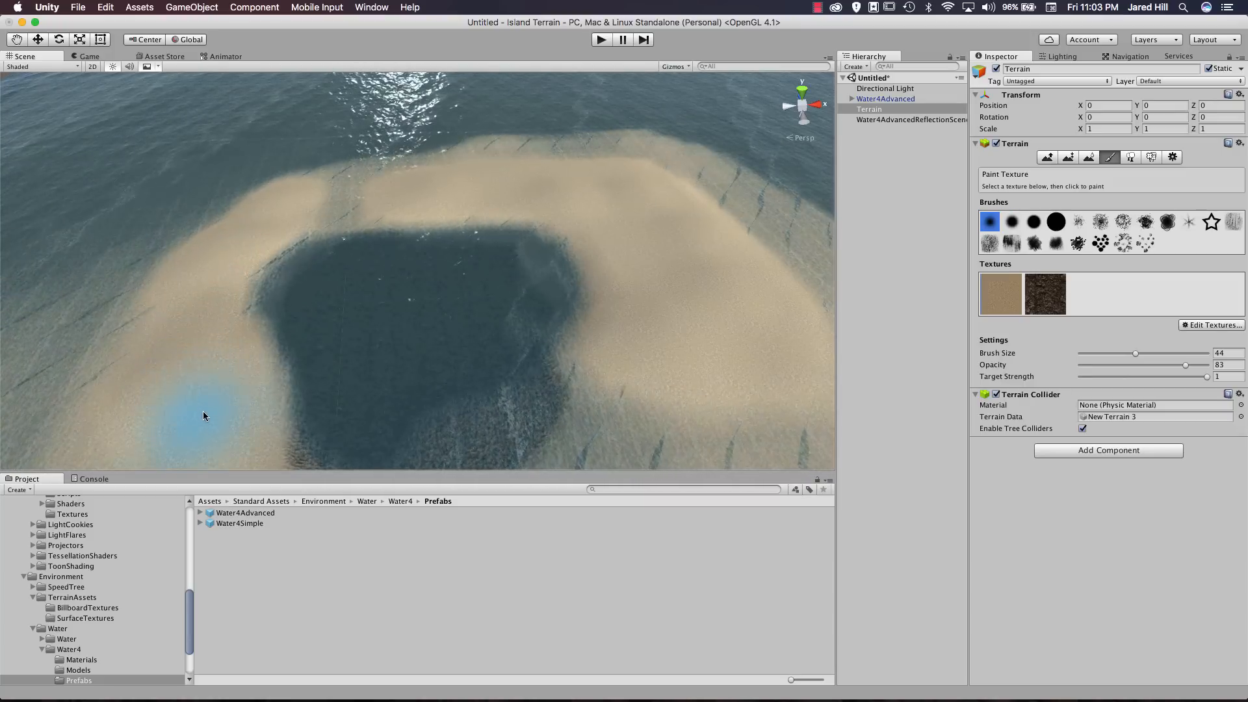
# Examine the repainted bay and island from several angles, including the underwater rock close up.
pyautogui.moveTo(228, 422); pyautogui.dragTo(195, 358, button='middle')
pyautogui.scroll(-3, 496, 357)
pyautogui.moveTo(496, 357); pyautogui.dragTo(465, 338, button='right')
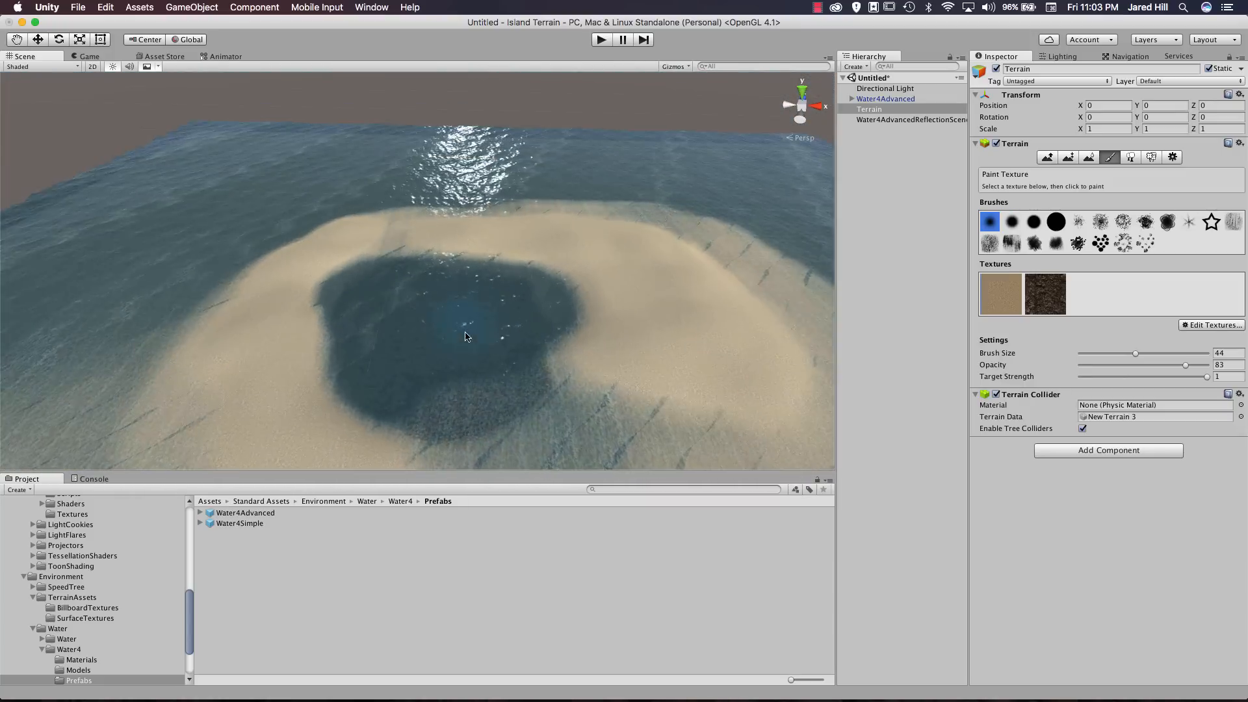
pyautogui.moveTo(465, 337); pyautogui.dragTo(514, 435, button='middle')
pyautogui.moveTo(423, 223); pyautogui.dragTo(415, 340, button='right')
pyautogui.scroll(-3, 413, 339)
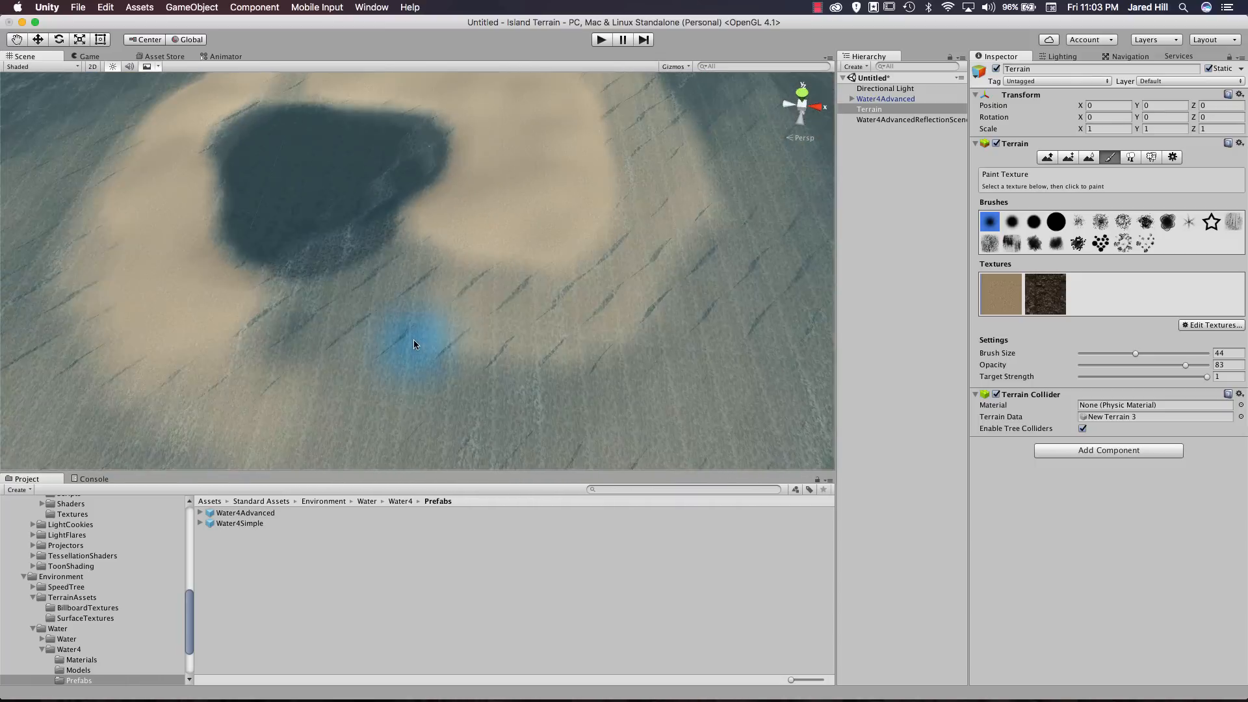
pyautogui.moveTo(403, 446); pyautogui.dragTo(368, 306, button='middle')
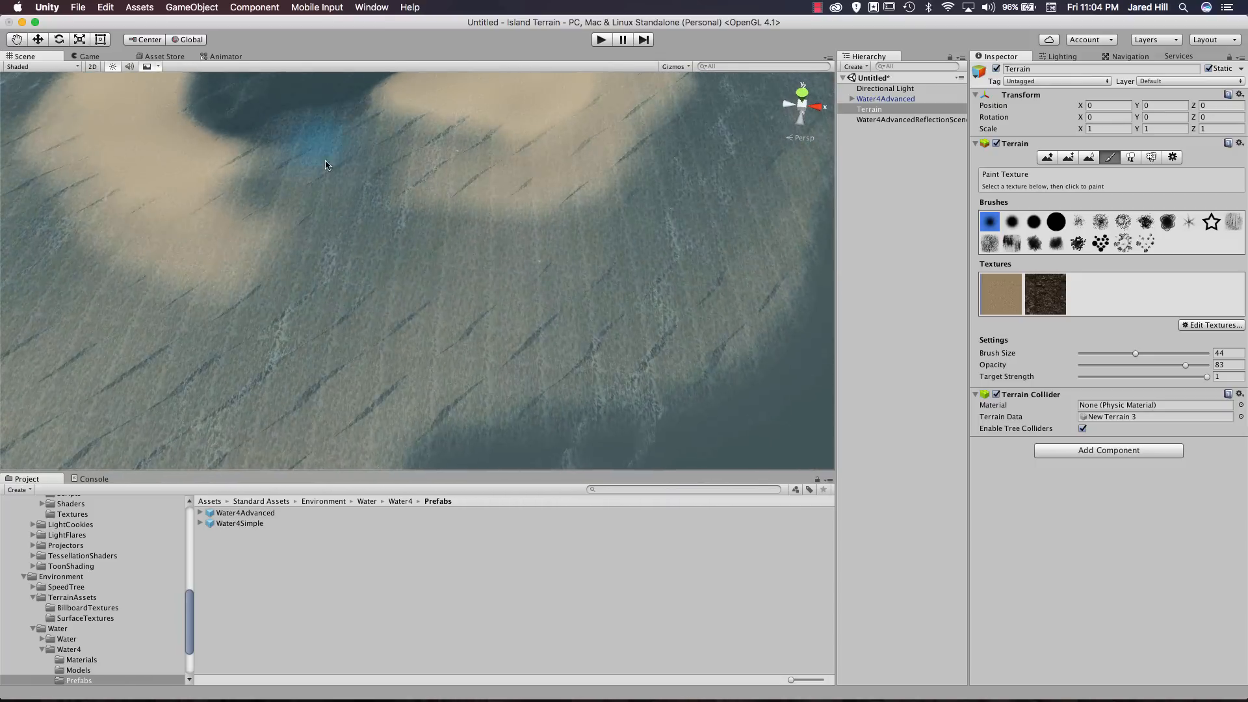
pyautogui.scroll(5, 390, 348)
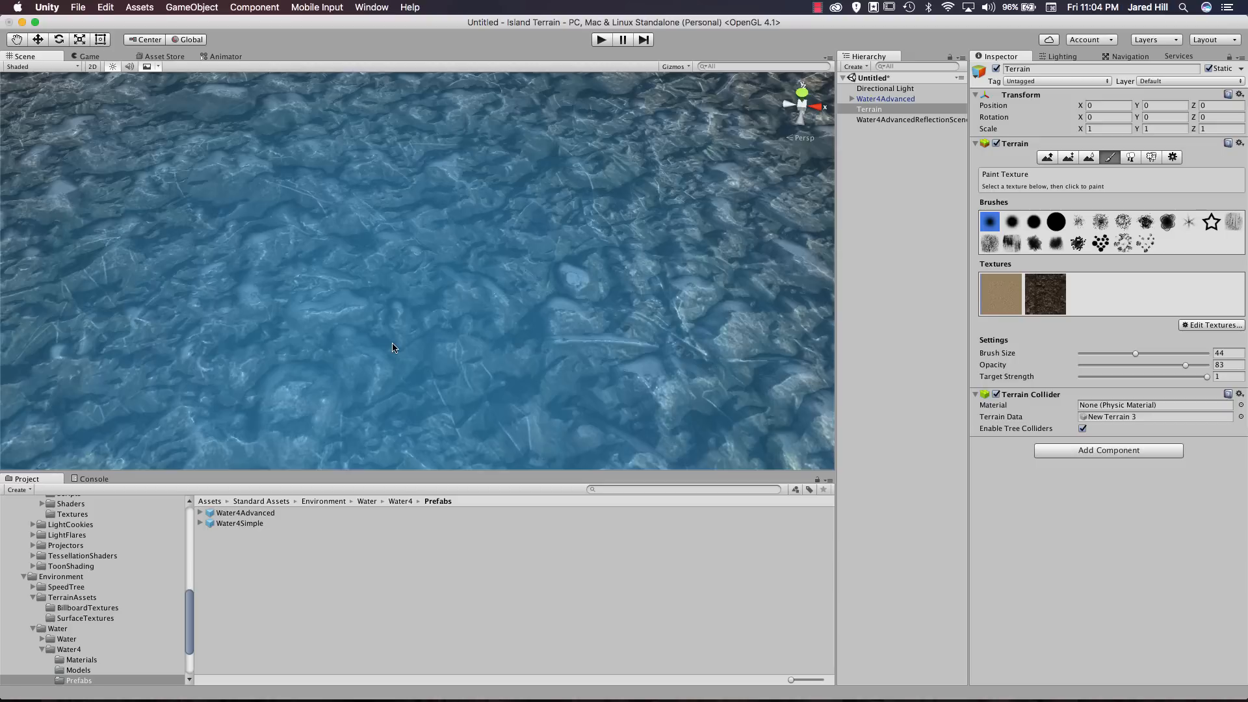
pyautogui.scroll(-10, 392, 347)
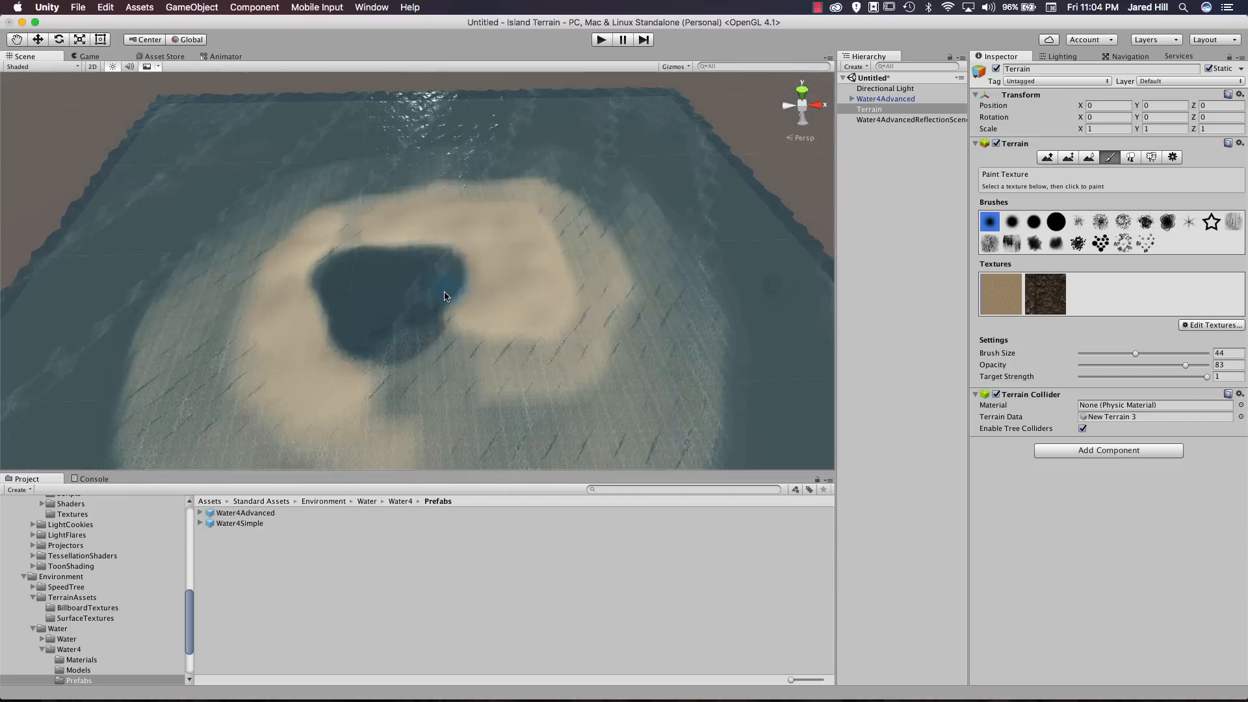
pyautogui.scroll(3, 439, 293)
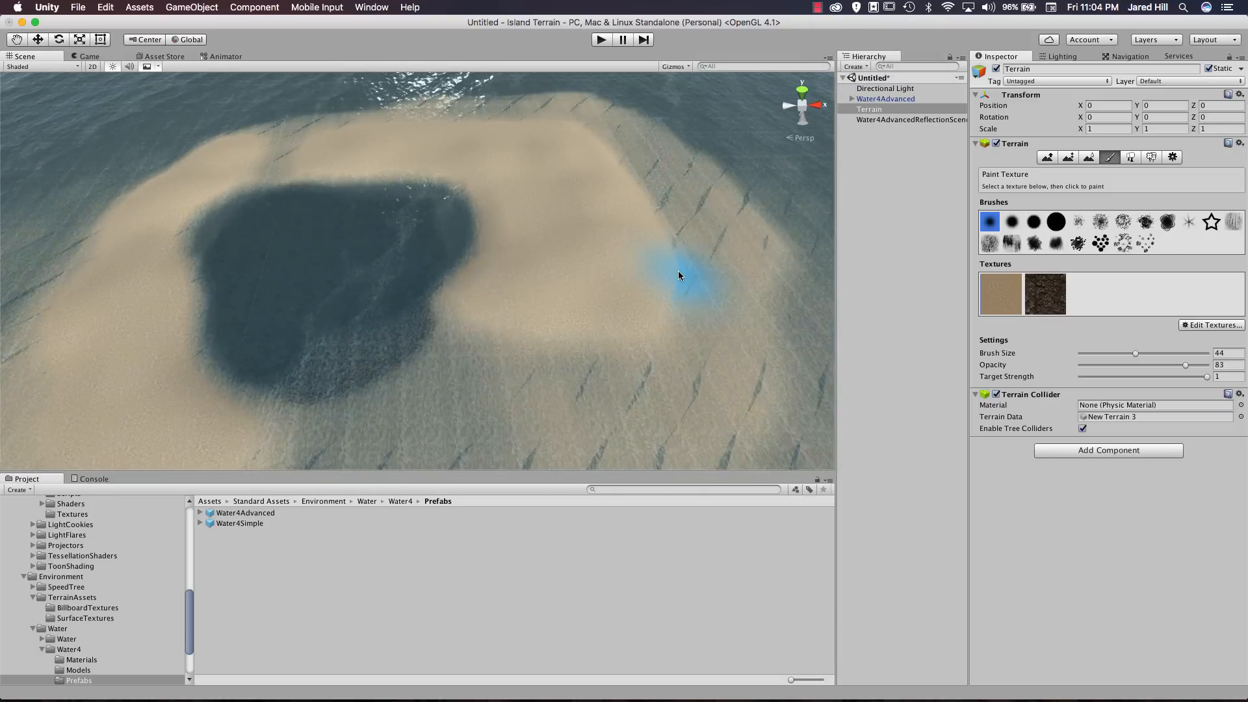
# Add the Palm_Desktop prefab as a tree type for the terrain.
pyautogui.click(1129, 159)
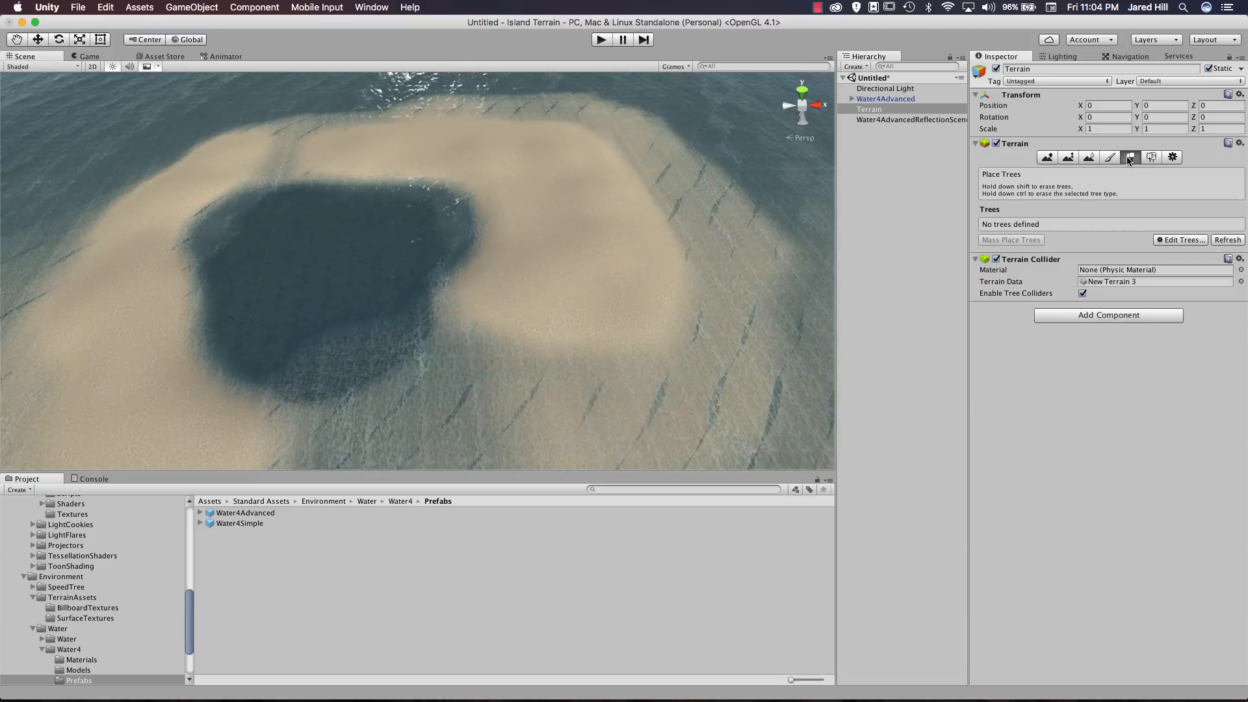
pyautogui.click(1182, 247)
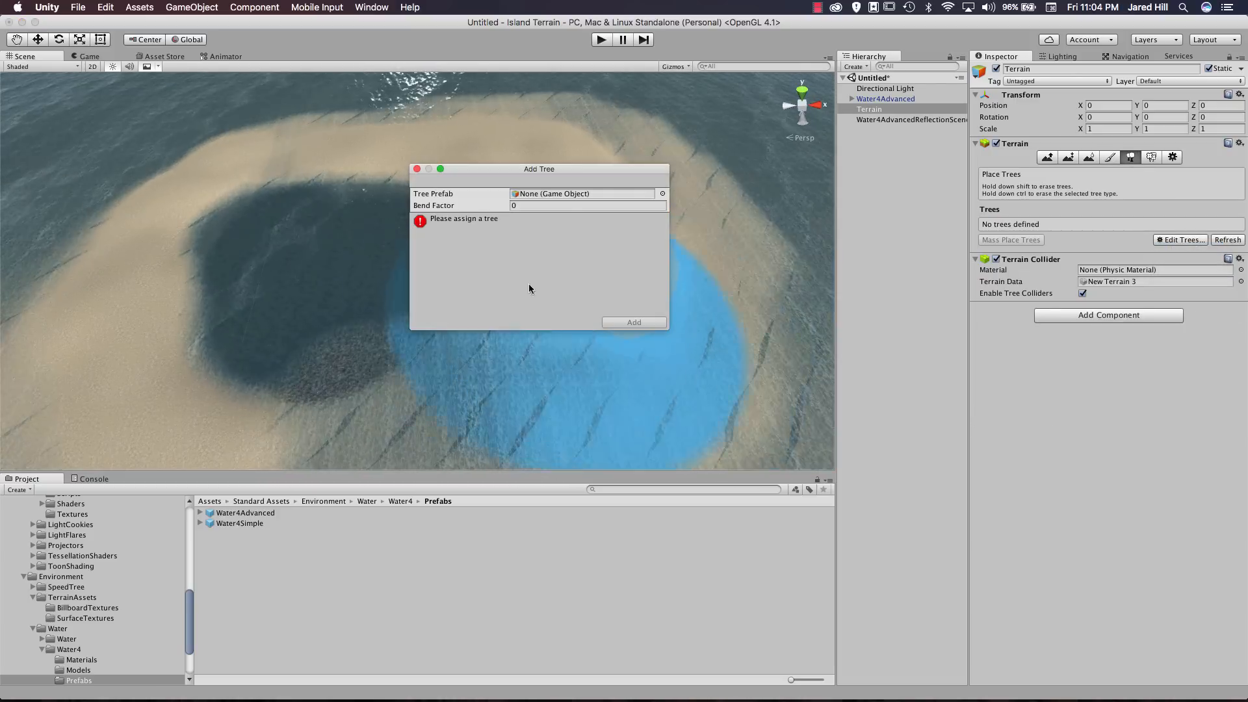
pyautogui.click(660, 192)
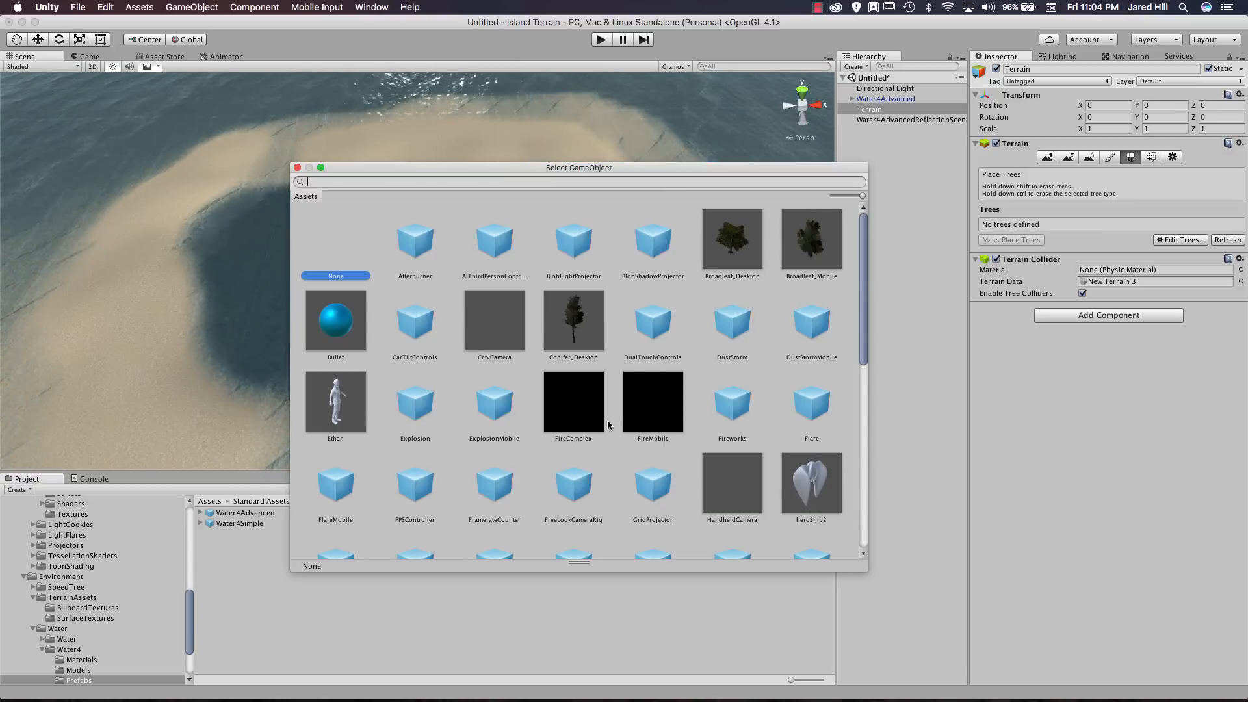
pyautogui.write('palm')
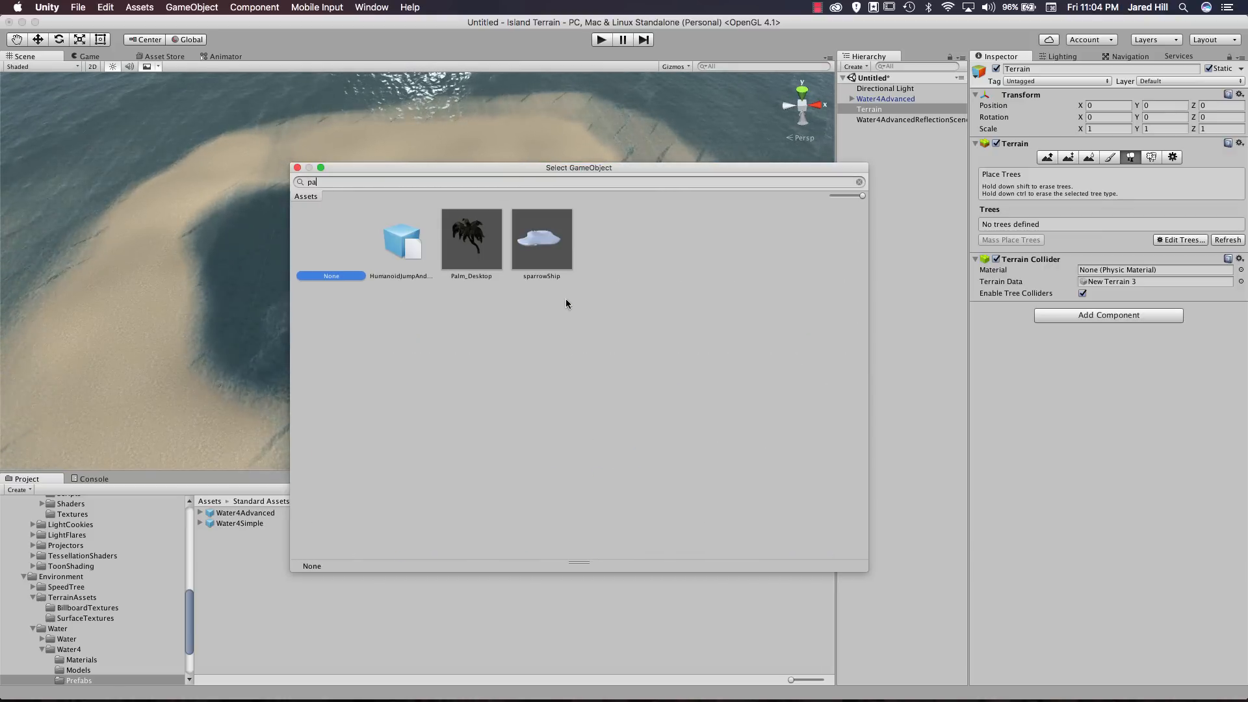
pyautogui.doubleClick(479, 228)
pyautogui.click(635, 322)
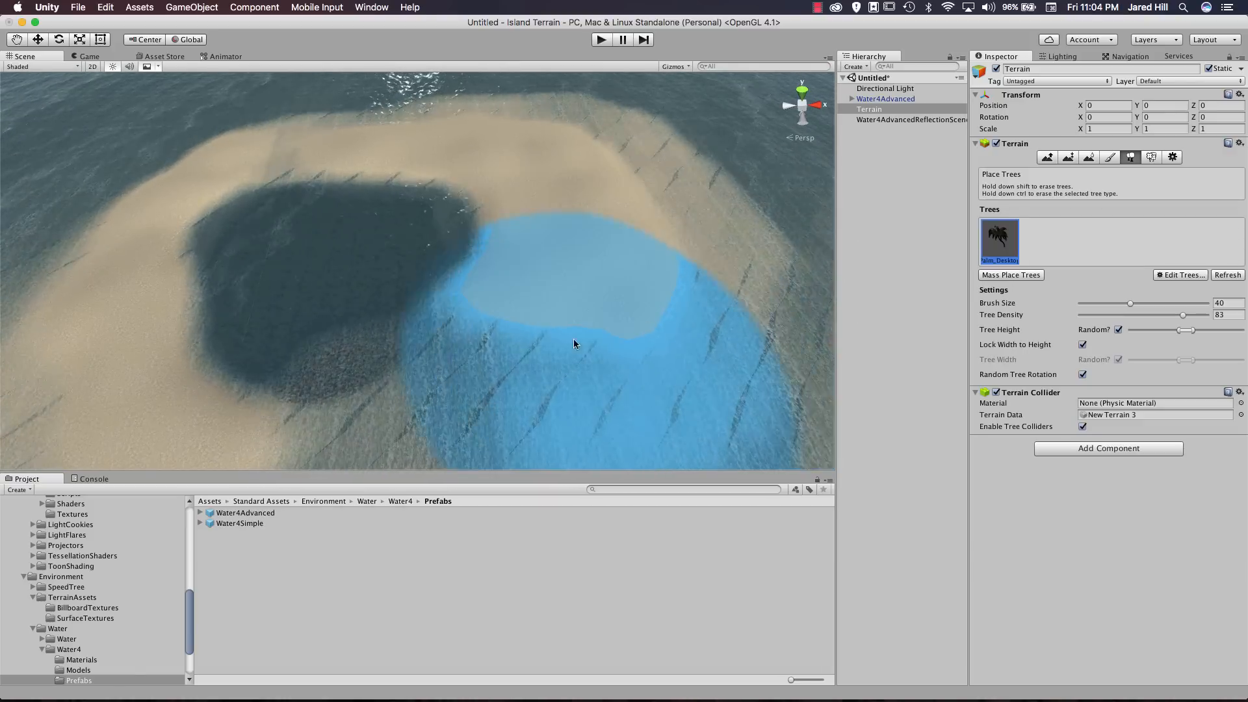
# Set the tree brush size to 11.6 and the tree density to 45.
pyautogui.moveTo(550, 334); pyautogui.dragTo(548, 325, button='middle')
pyautogui.keyDown('alt'); pyautogui.moveTo(547, 326); pyautogui.dragTo(529, 303); pyautogui.keyUp('alt')
pyautogui.scroll(-3, 558, 301)
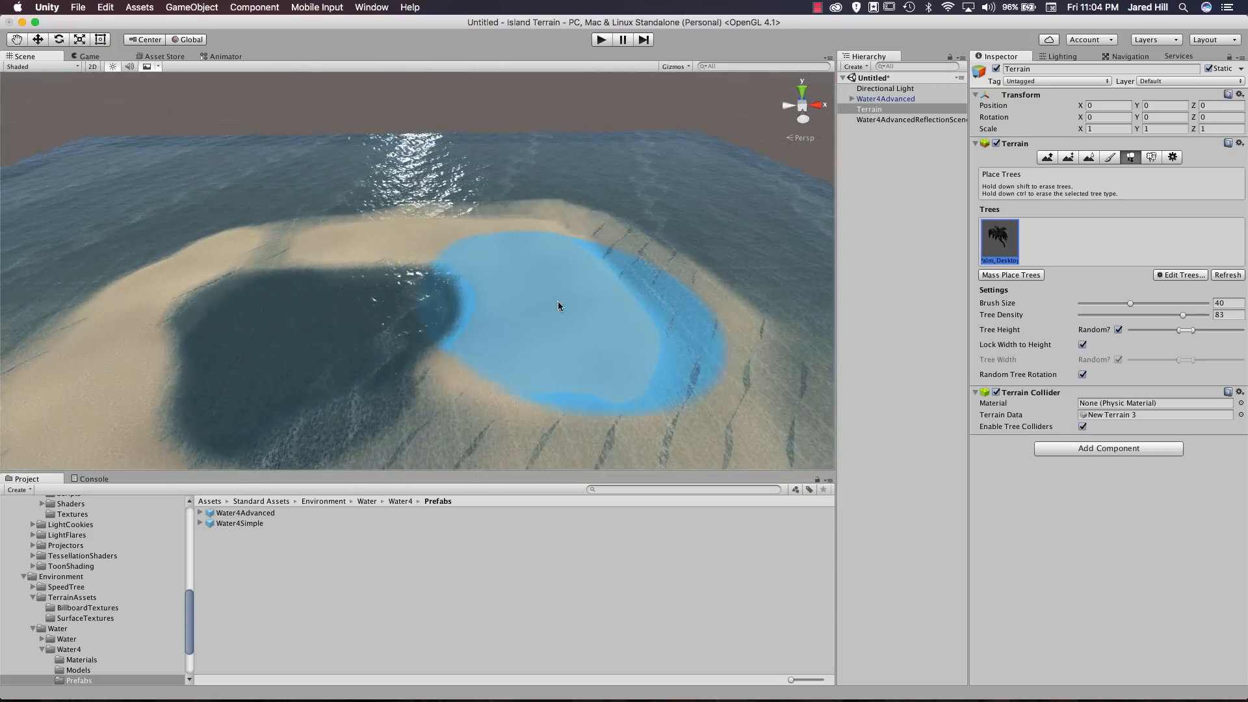
pyautogui.scroll(3, 558, 302)
pyautogui.moveTo(558, 302); pyautogui.dragTo(576, 290, button='middle')
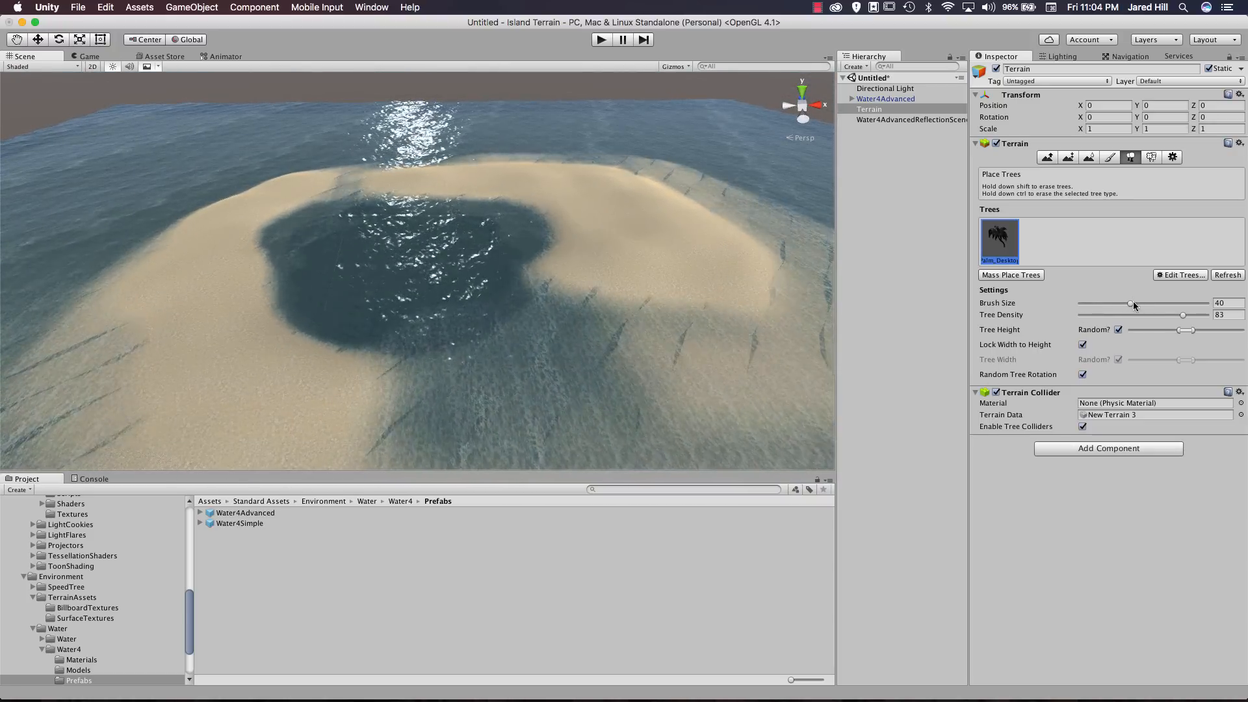
pyautogui.moveTo(1131, 303); pyautogui.dragTo(1096, 315)
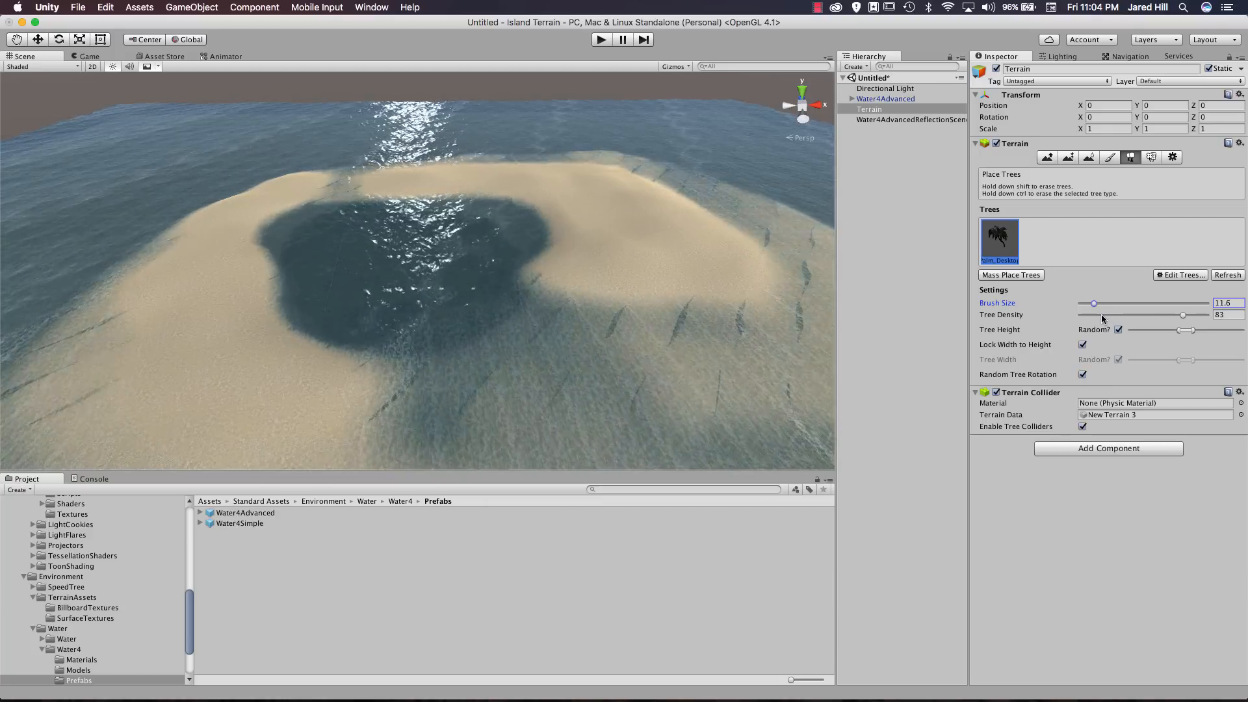
pyautogui.moveTo(1181, 315); pyautogui.dragTo(1130, 316)
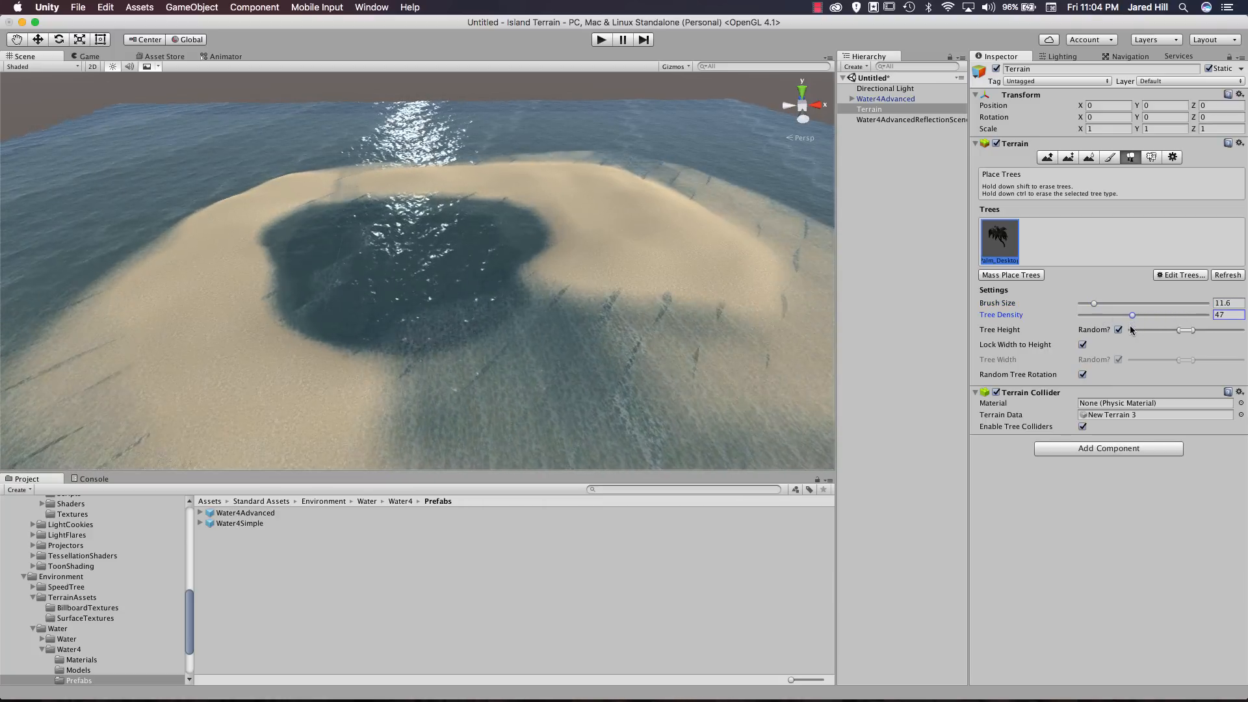
# Plant the first palms on the wide sandy area beside the bay.
pyautogui.moveTo(320, 301)
pyautogui.mouseDown(button='middle')
pyautogui.moveTo(342, 295)
pyautogui.moveTo(390, 329)
pyautogui.moveTo(393, 348)
pyautogui.mouseUp(button='middle')
pyautogui.moveTo(766, 187)
pyautogui.mouseDown(button='middle')
pyautogui.moveTo(641, 306)
pyautogui.moveTo(479, 243)
pyautogui.moveTo(478, 268)
pyautogui.mouseUp(button='middle')
pyautogui.click(436, 296)
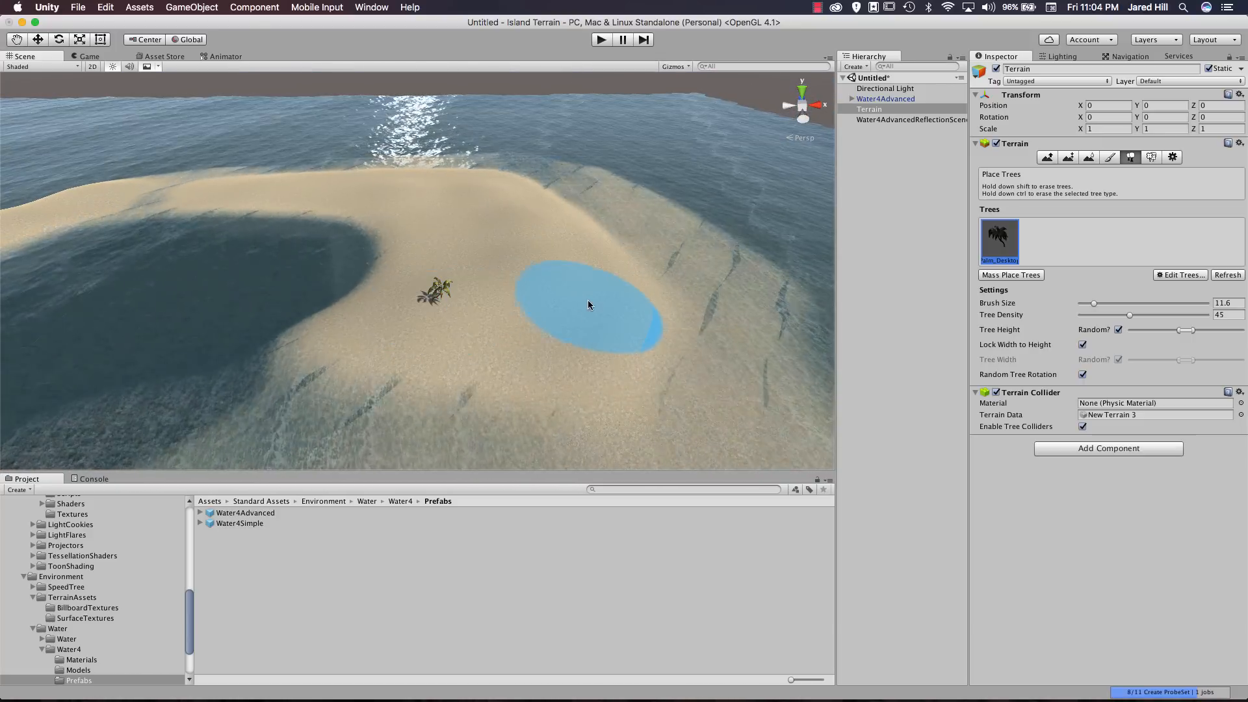
pyautogui.click(529, 300)
pyautogui.click(568, 260)
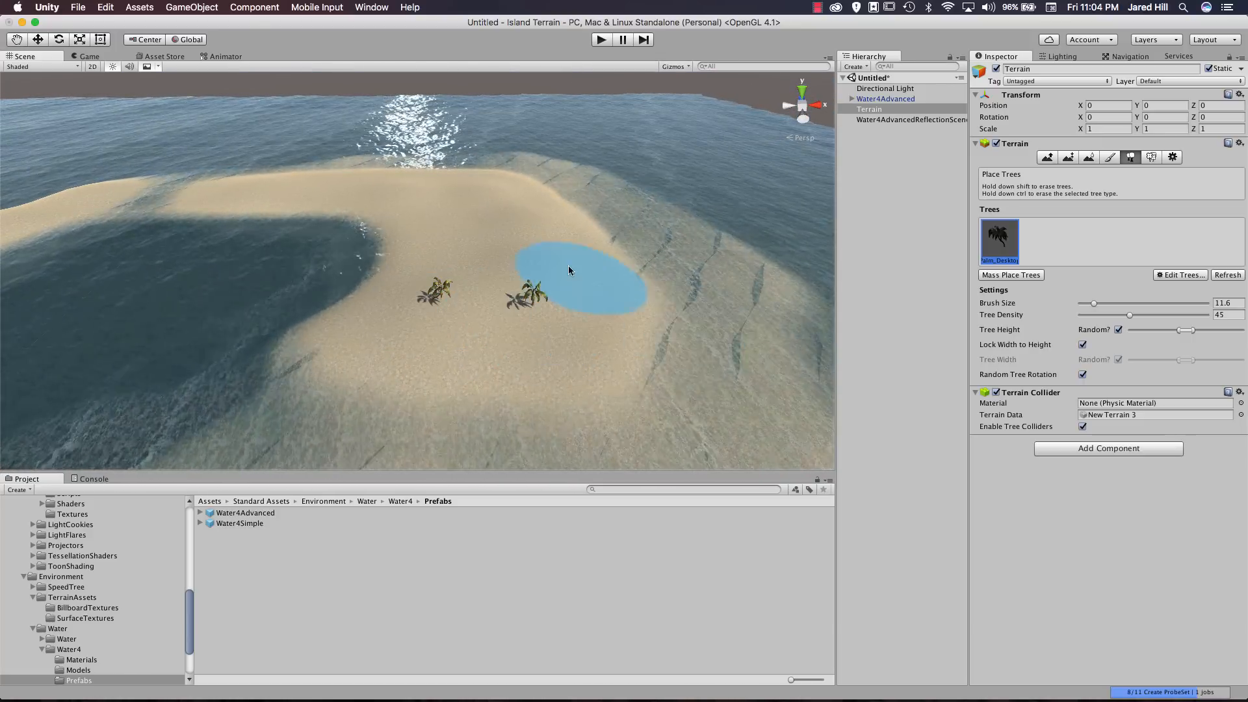
# Plant more palms around the first ones, toward the bay shore and the outer side of the sand.
pyautogui.moveTo(494, 286); pyautogui.dragTo(543, 328, button='middle')
pyautogui.moveTo(506, 326); pyautogui.dragTo(533, 340, button='right')
pyautogui.moveTo(532, 340); pyautogui.dragTo(556, 355, button='middle')
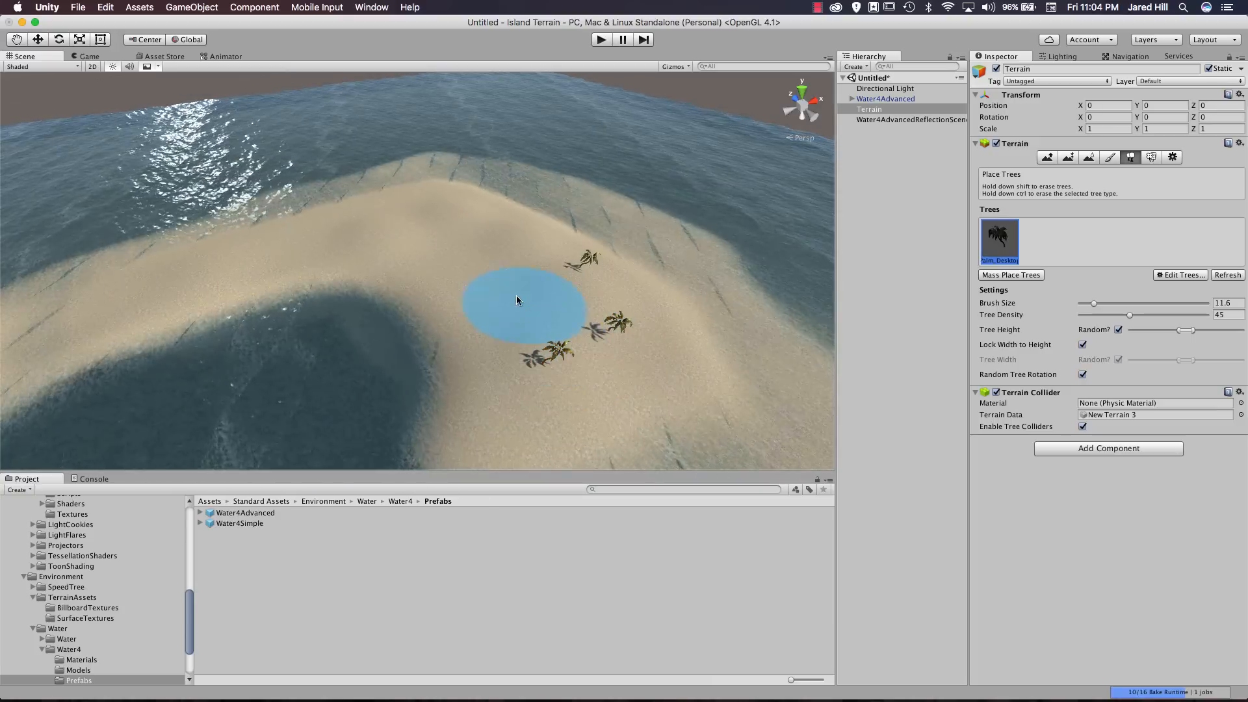
pyautogui.click(516, 295)
pyautogui.click(505, 341)
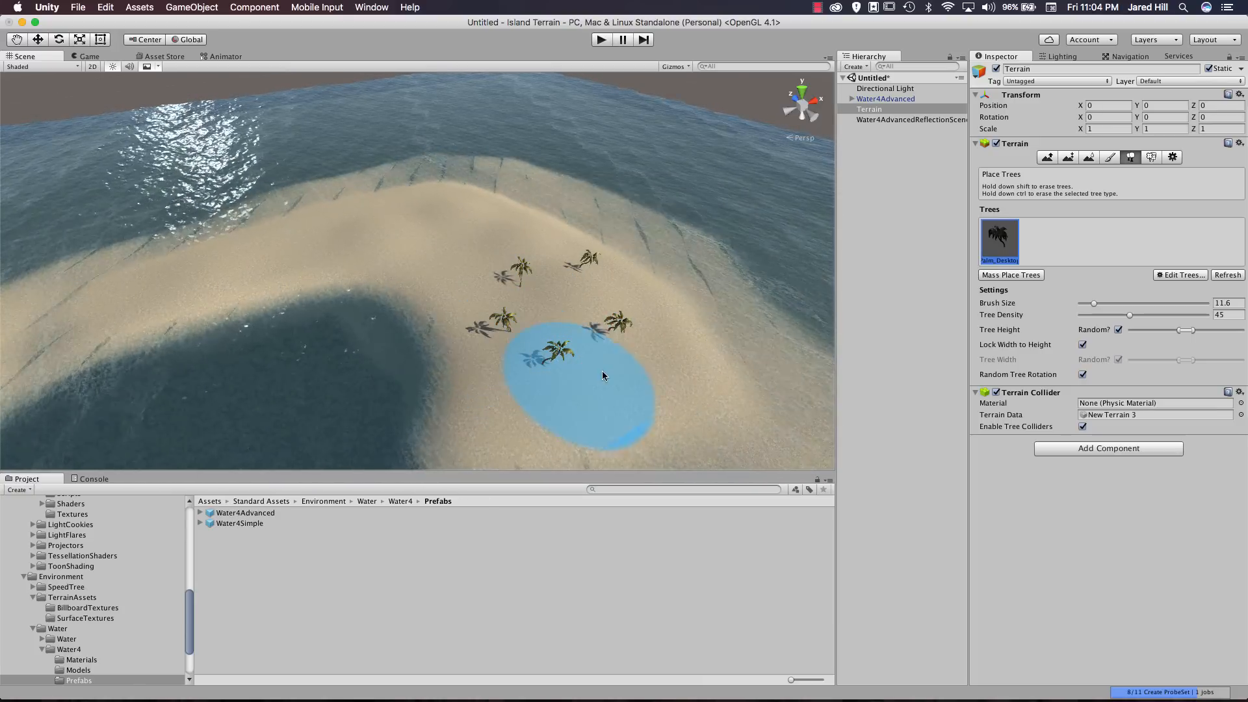
pyautogui.click(627, 312)
# Extend the palm grove along the sandy ridge around the far end of the bay.
pyautogui.moveTo(501, 326); pyautogui.dragTo(547, 402, button='middle')
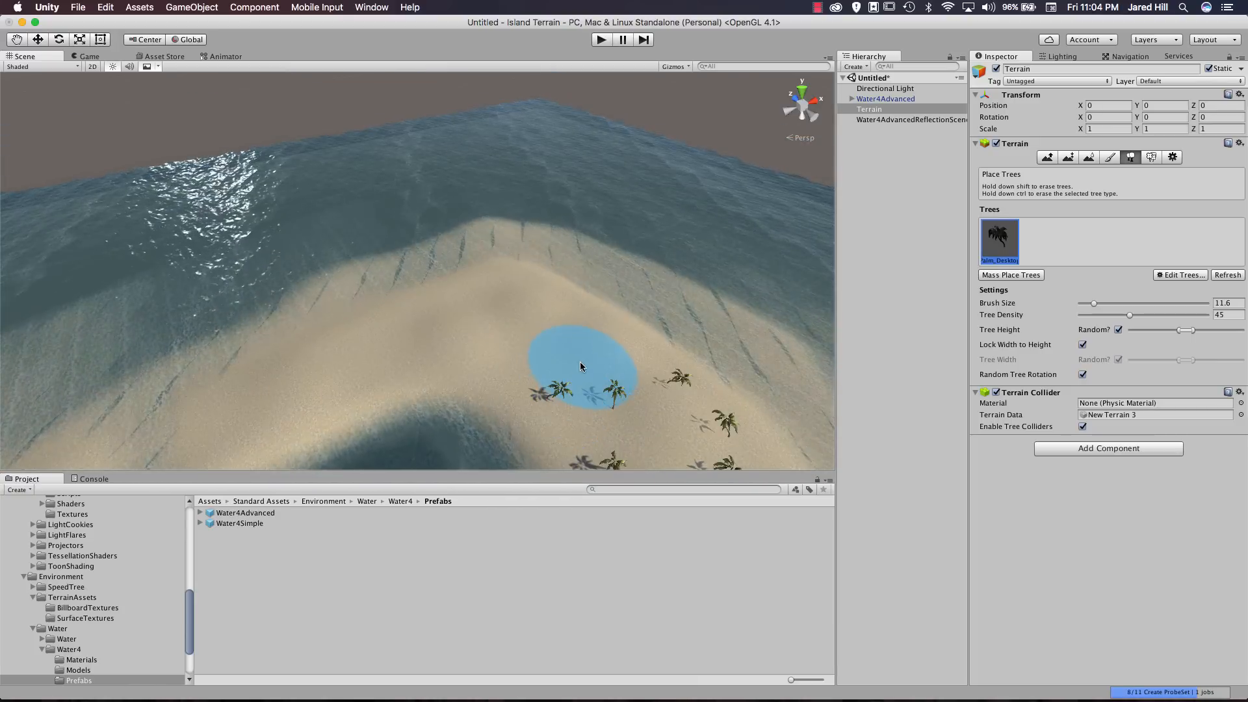
pyautogui.click(555, 309)
pyautogui.click(521, 308)
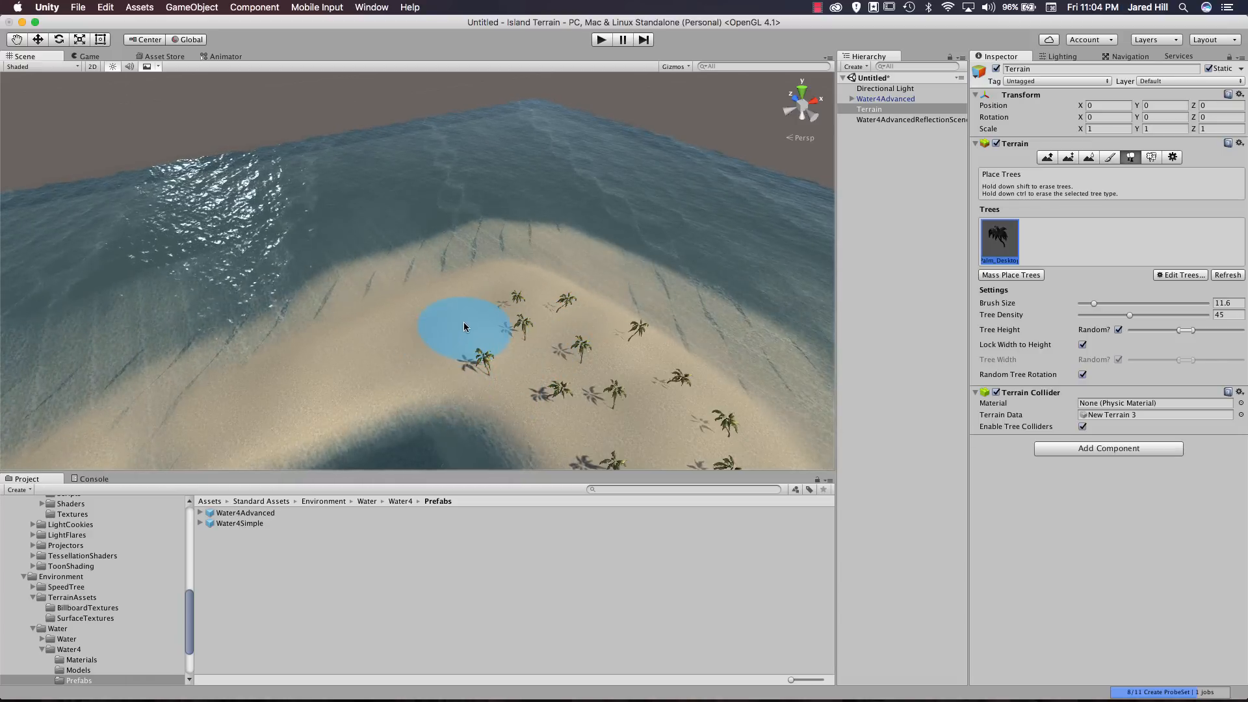
pyautogui.click(399, 356)
pyautogui.moveTo(429, 455); pyautogui.dragTo(479, 369, button='middle')
pyautogui.click(422, 197)
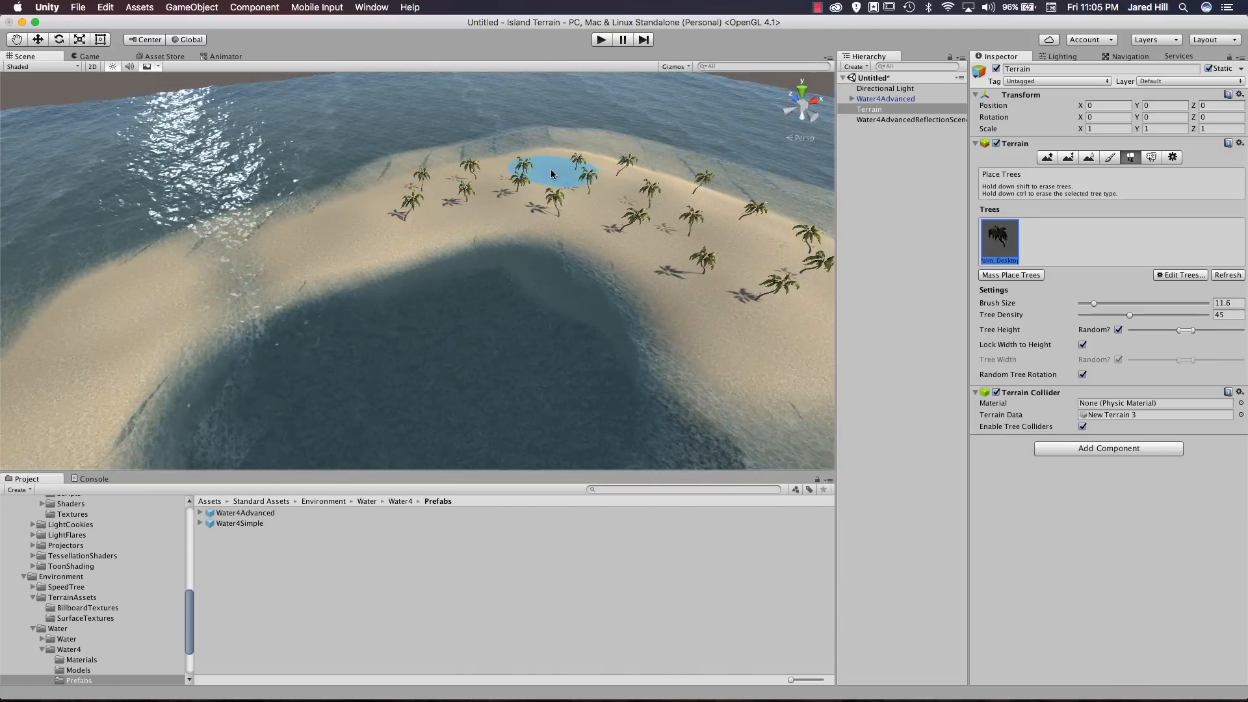
# Fill the gaps in the palm grove and add palms at both of its ends.
pyautogui.click(631, 193)
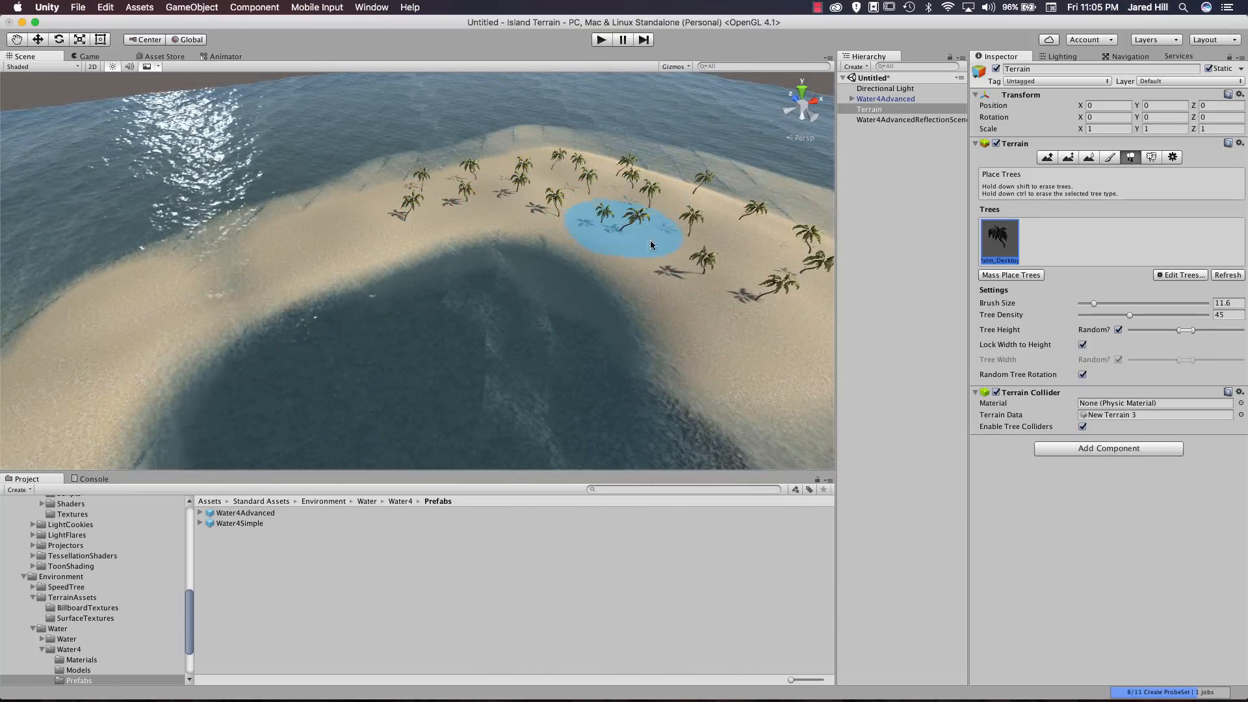
pyautogui.click(736, 256)
pyautogui.moveTo(693, 361); pyautogui.dragTo(634, 354, button='middle')
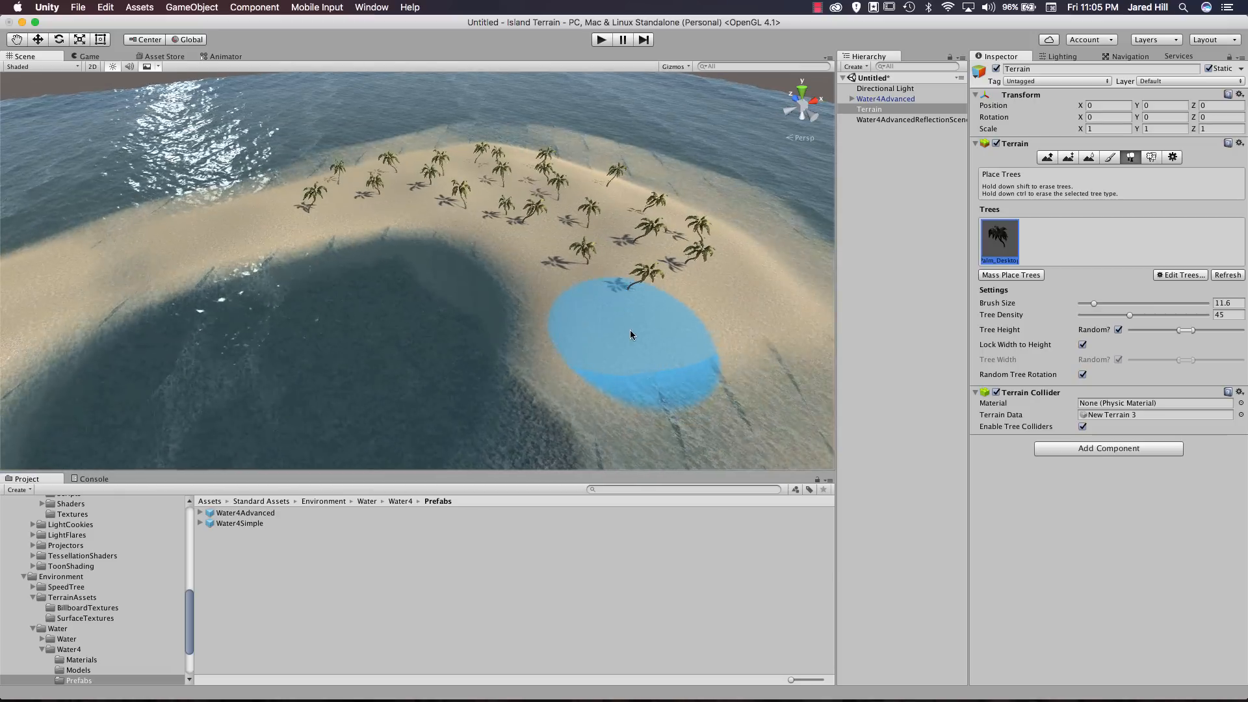
pyautogui.click(630, 325)
pyautogui.click(724, 271)
pyautogui.moveTo(351, 260)
pyautogui.mouseDown(button='middle')
pyautogui.moveTo(538, 295)
pyautogui.moveTo(524, 291)
pyautogui.mouseUp(button='middle')
pyautogui.click(471, 229)
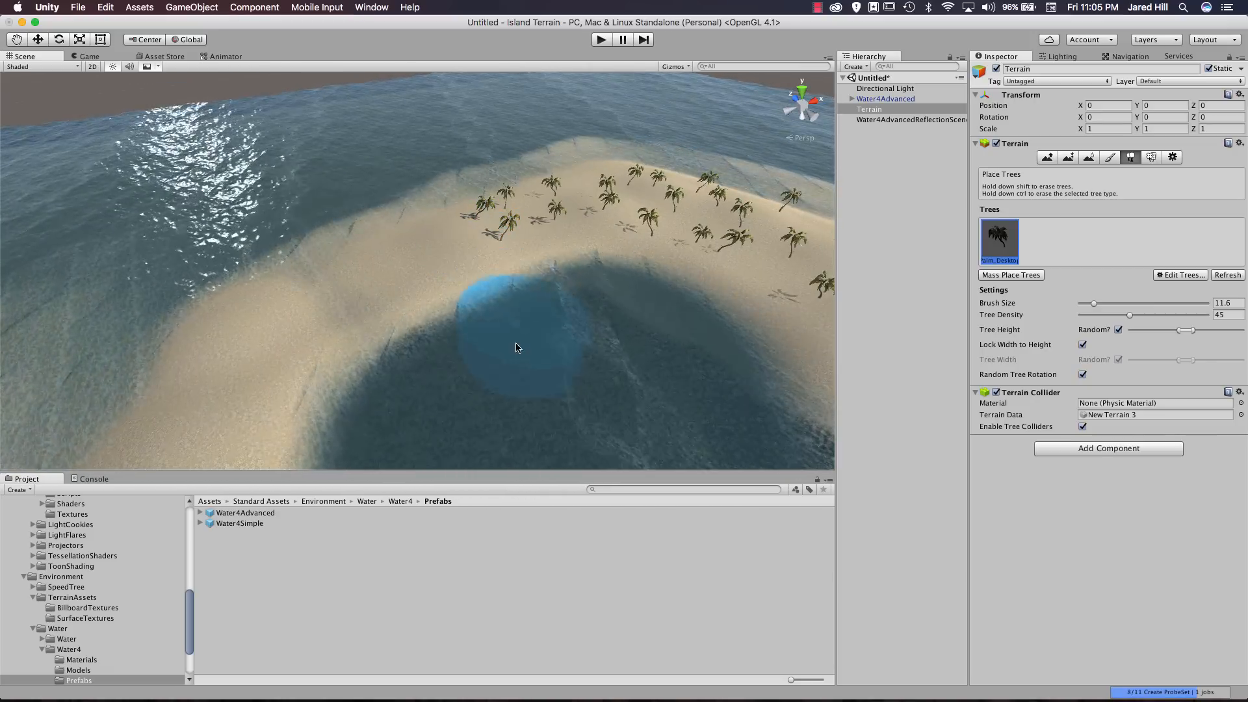
# Plant a row of palms on the bare sandy arm on the opposite side of the bay.
pyautogui.moveTo(494, 448); pyautogui.dragTo(478, 315, button='middle')
pyautogui.moveTo(479, 320); pyautogui.dragTo(390, 345, button='right')
pyautogui.moveTo(510, 390); pyautogui.dragTo(462, 366, button='right')
pyautogui.scroll(5, 458, 366)
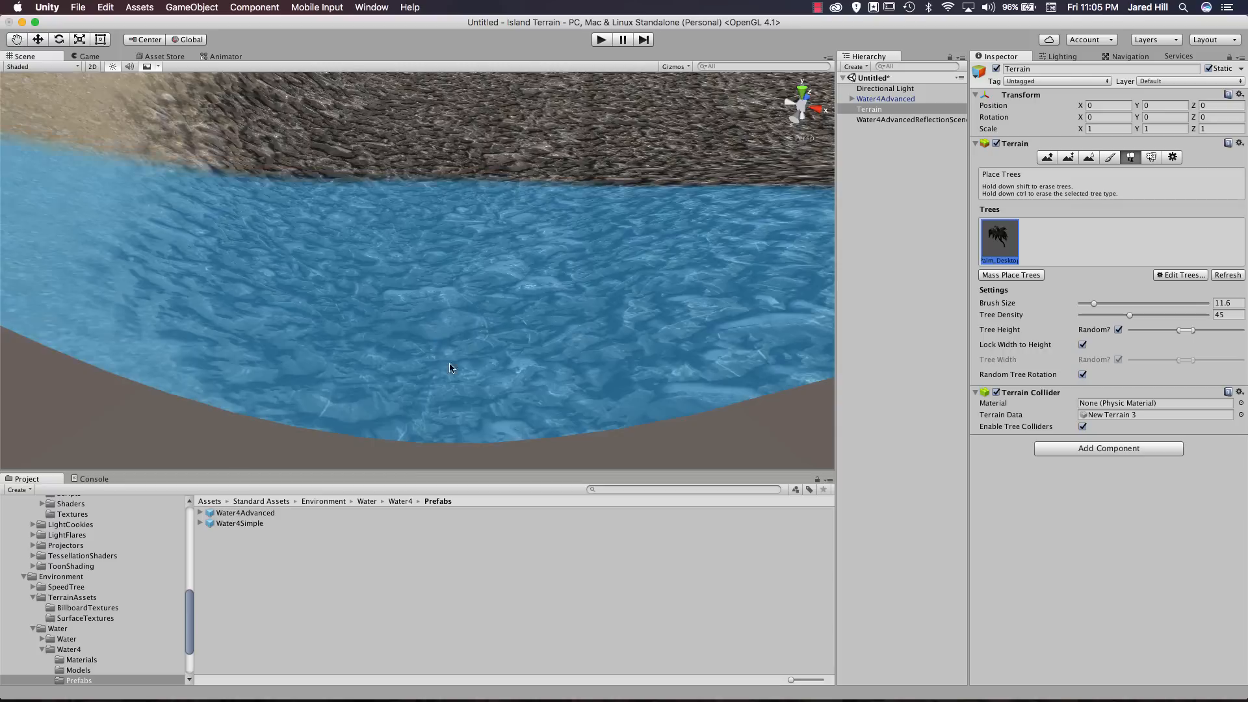
pyautogui.scroll(-3, 456, 376)
pyautogui.scroll(-5, 459, 387)
pyautogui.keyDown('alt'); pyautogui.moveTo(469, 351); pyautogui.dragTo(338, 361); pyautogui.keyUp('alt')
pyautogui.moveTo(354, 367); pyautogui.dragTo(407, 407, button='middle')
pyautogui.keyDown('alt'); pyautogui.moveTo(520, 351); pyautogui.dragTo(407, 344); pyautogui.keyUp('alt')
pyautogui.moveTo(423, 374); pyautogui.dragTo(402, 342, button='middle')
pyautogui.scroll(-5, 393, 342)
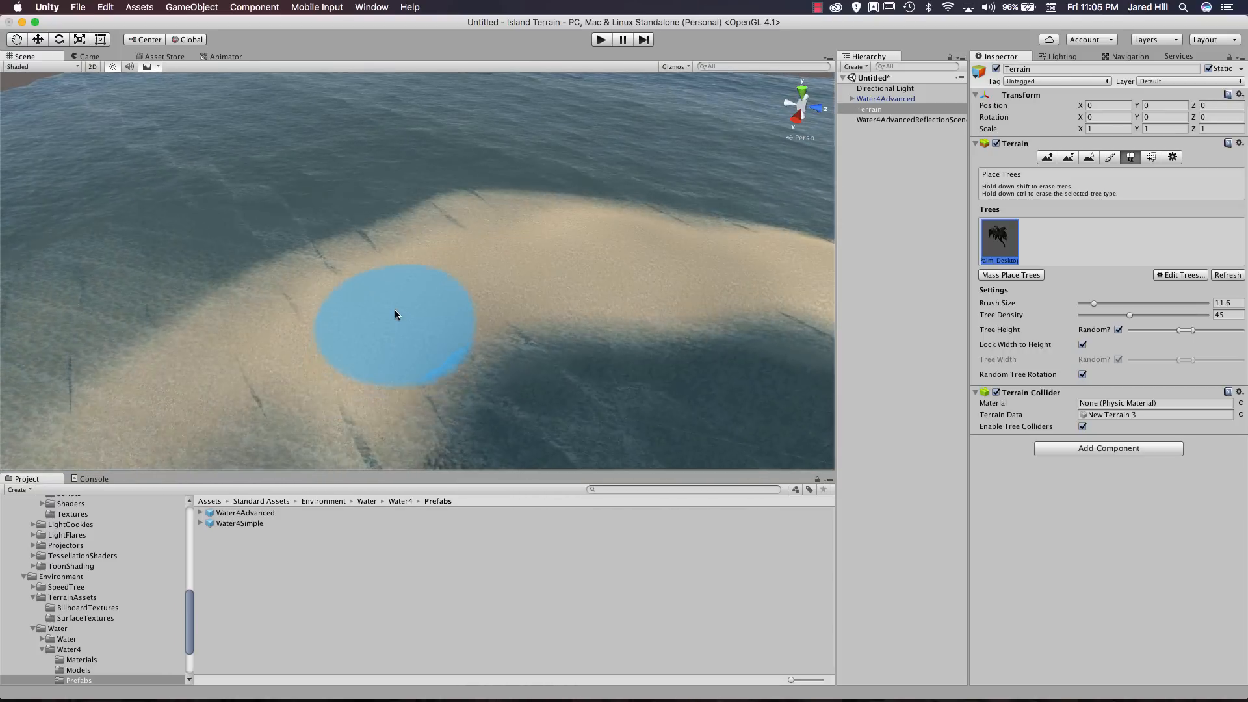
pyautogui.click(403, 300)
pyautogui.click(481, 260)
pyautogui.click(597, 253)
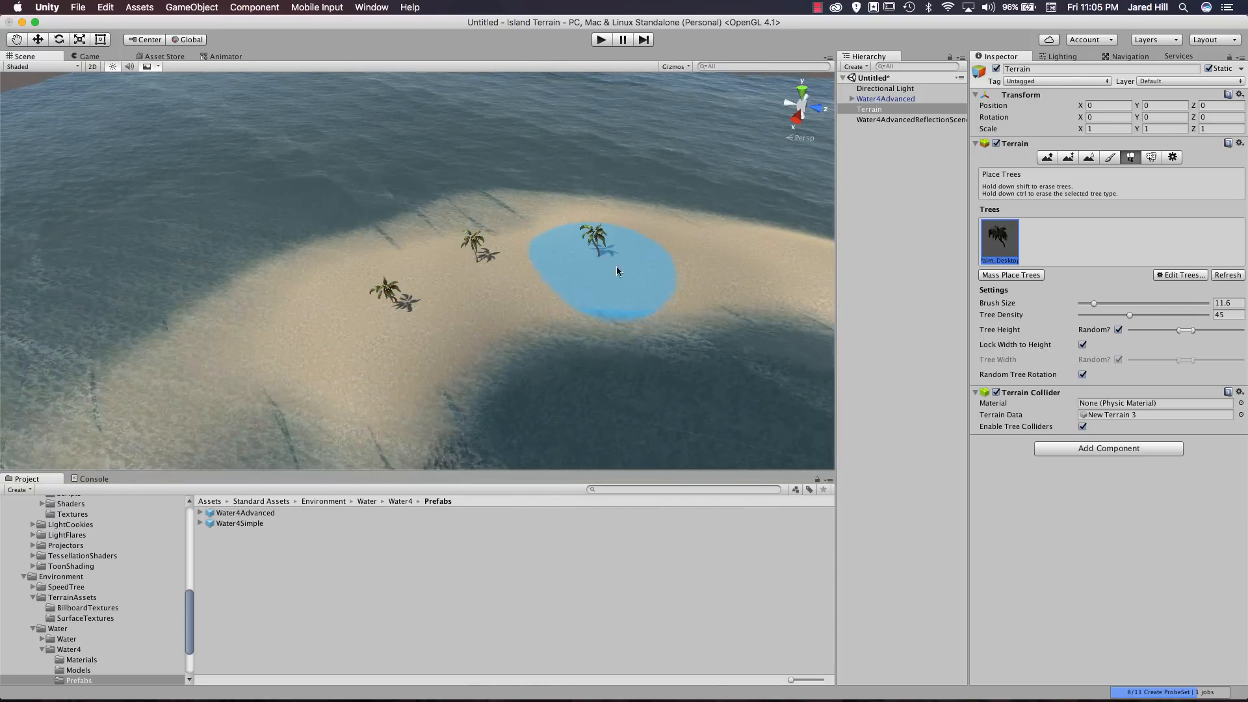
# Plant additional palms between and around the existing ones on the opposite sandy arm.
pyautogui.moveTo(643, 342); pyautogui.dragTo(470, 310, button='middle')
pyautogui.moveTo(442, 296)
pyautogui.keyDown('alt'); pyautogui.mouseDown()
pyautogui.moveTo(498, 269)
pyautogui.moveTo(528, 315)
pyautogui.mouseUp(); pyautogui.keyUp('alt')
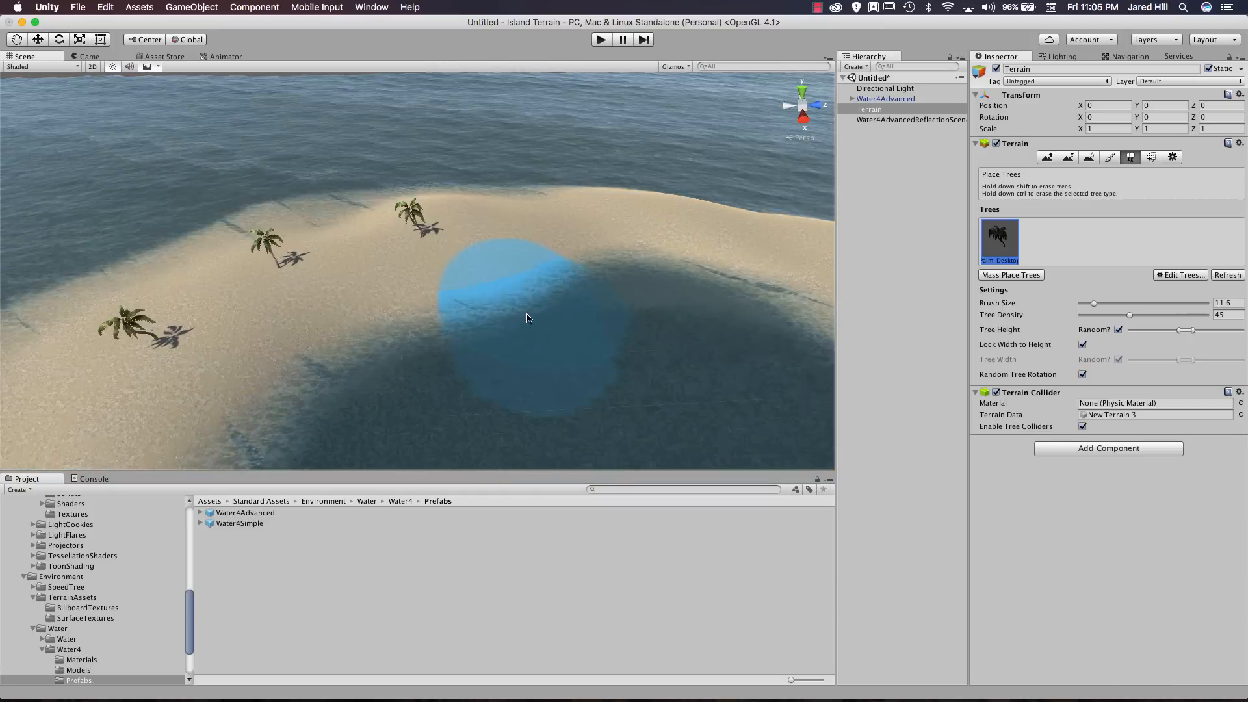
pyautogui.click(501, 234)
pyautogui.click(345, 252)
pyautogui.click(270, 303)
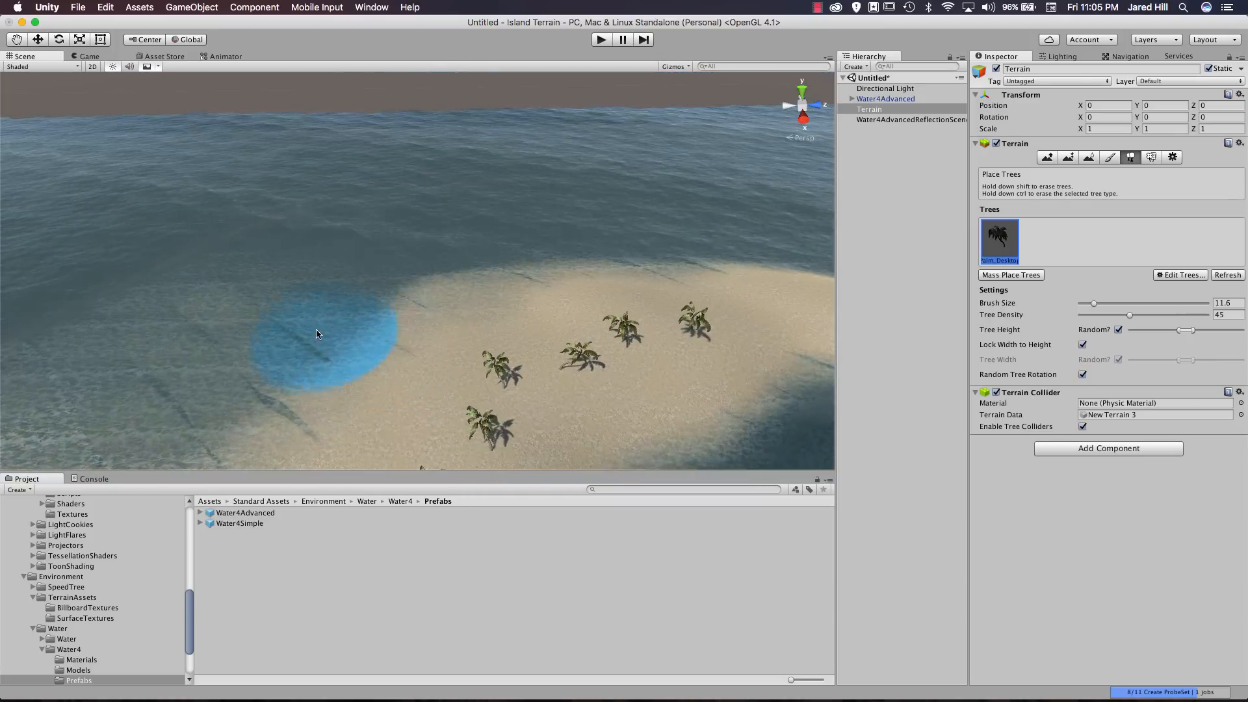
# Erase the cluster of palms from the sandy arm beside the bay.
pyautogui.keyDown('alt'); pyautogui.moveTo(317, 334); pyautogui.dragTo(555, 267); pyautogui.keyUp('alt')
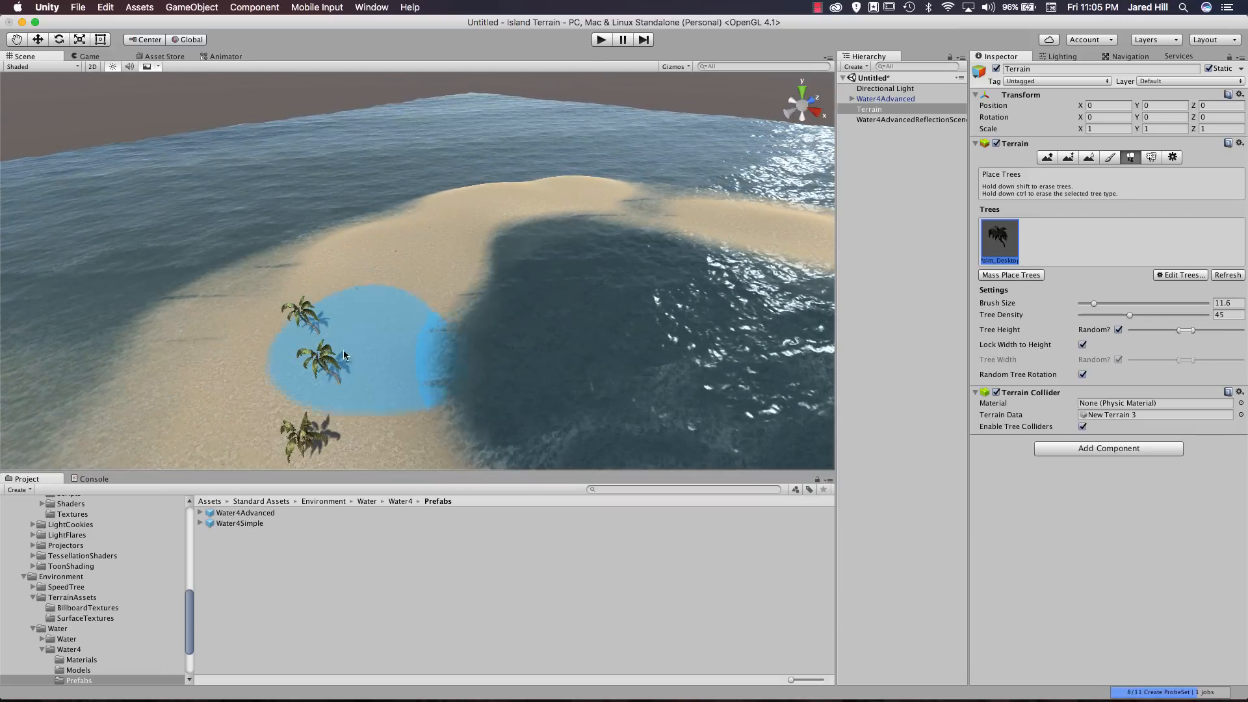
pyautogui.keyDown('shift'); pyautogui.moveTo(343, 349); pyautogui.dragTo(345, 403); pyautogui.keyUp('shift')
pyautogui.scroll(5, 418, 358)
pyautogui.moveTo(409, 227); pyautogui.dragTo(435, 262, button='middle')
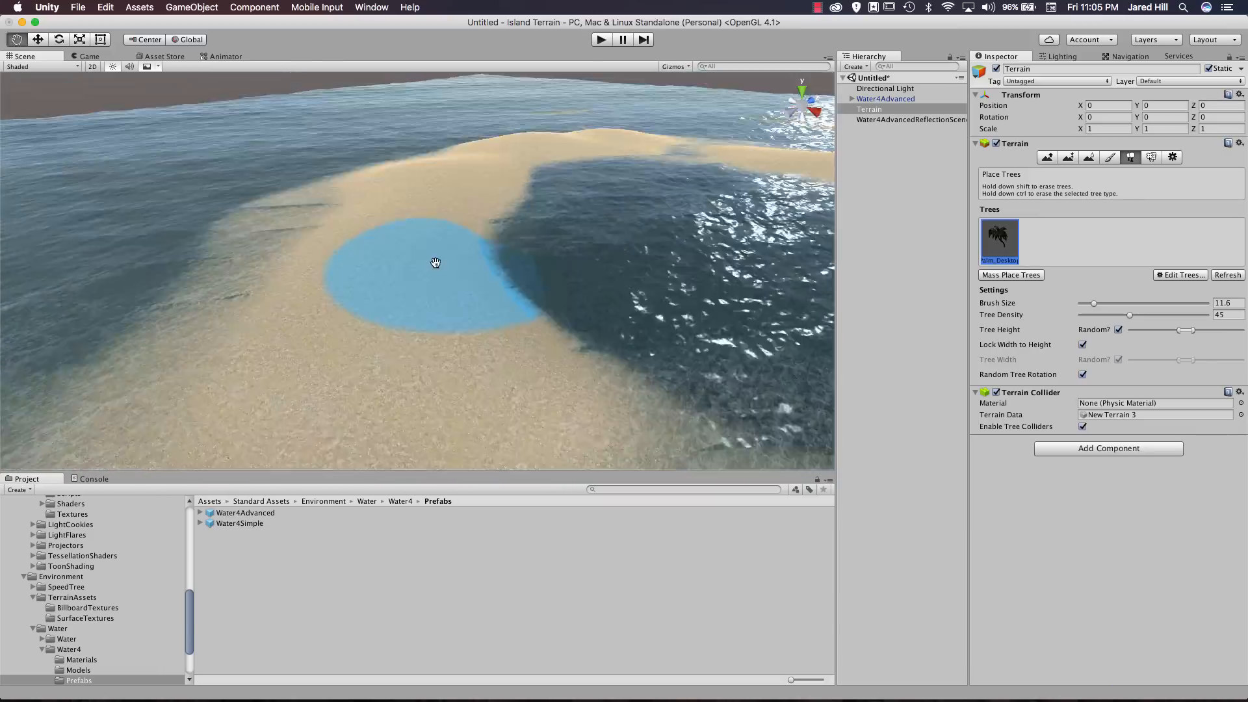
# Plant widely spaced single palms along the cleared sandy arm and around the far end of the bay.
pyautogui.moveTo(446, 143); pyautogui.dragTo(401, 223, button='right')
pyautogui.moveTo(409, 169); pyautogui.dragTo(365, 230, button='middle')
pyautogui.click(365, 231)
pyautogui.moveTo(490, 312); pyautogui.dragTo(416, 240, button='middle')
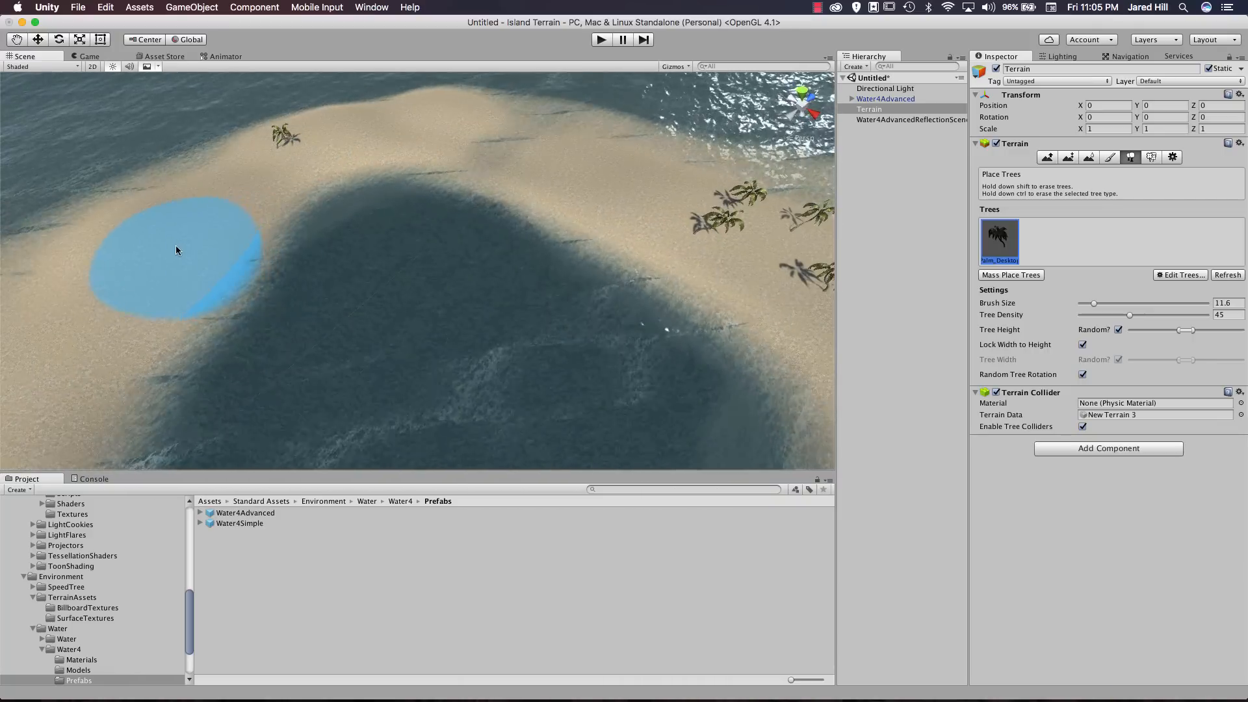
pyautogui.moveTo(514, 259)
pyautogui.mouseDown(button='middle')
pyautogui.moveTo(342, 297)
pyautogui.moveTo(416, 345)
pyautogui.mouseUp(button='middle')
pyautogui.moveTo(416, 345); pyautogui.dragTo(367, 273, button='right')
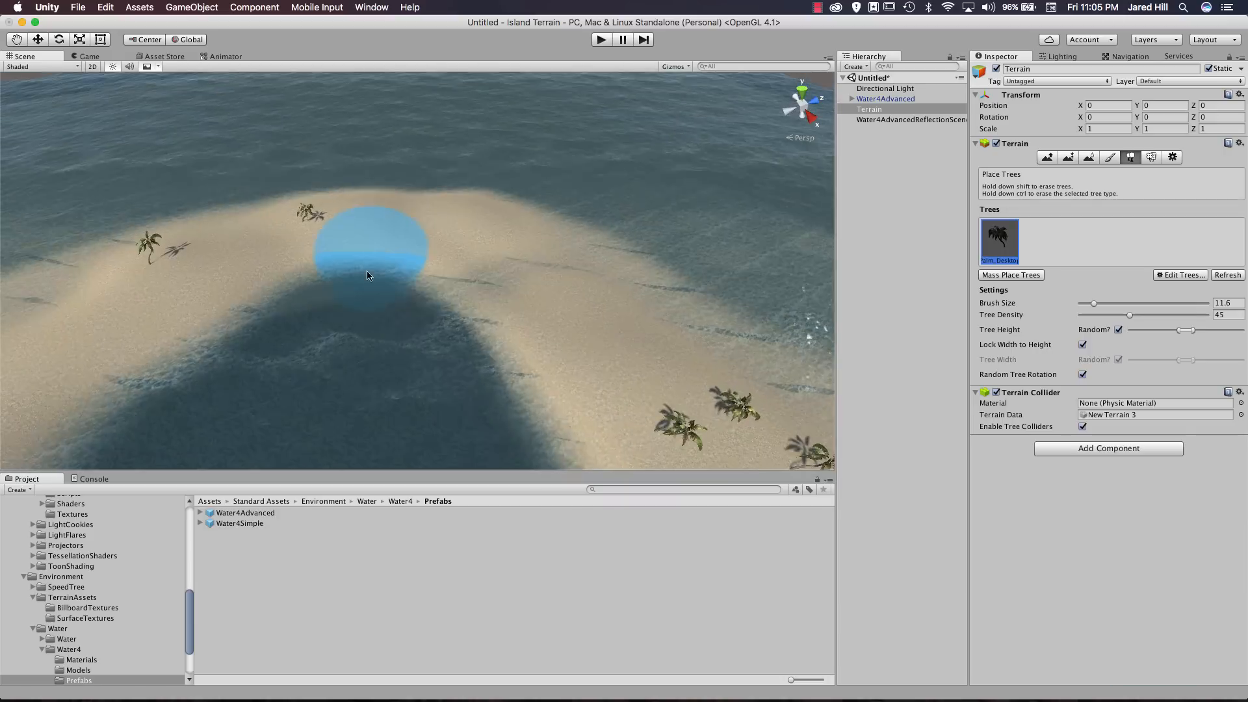
pyautogui.moveTo(371, 416); pyautogui.dragTo(383, 384, button='middle')
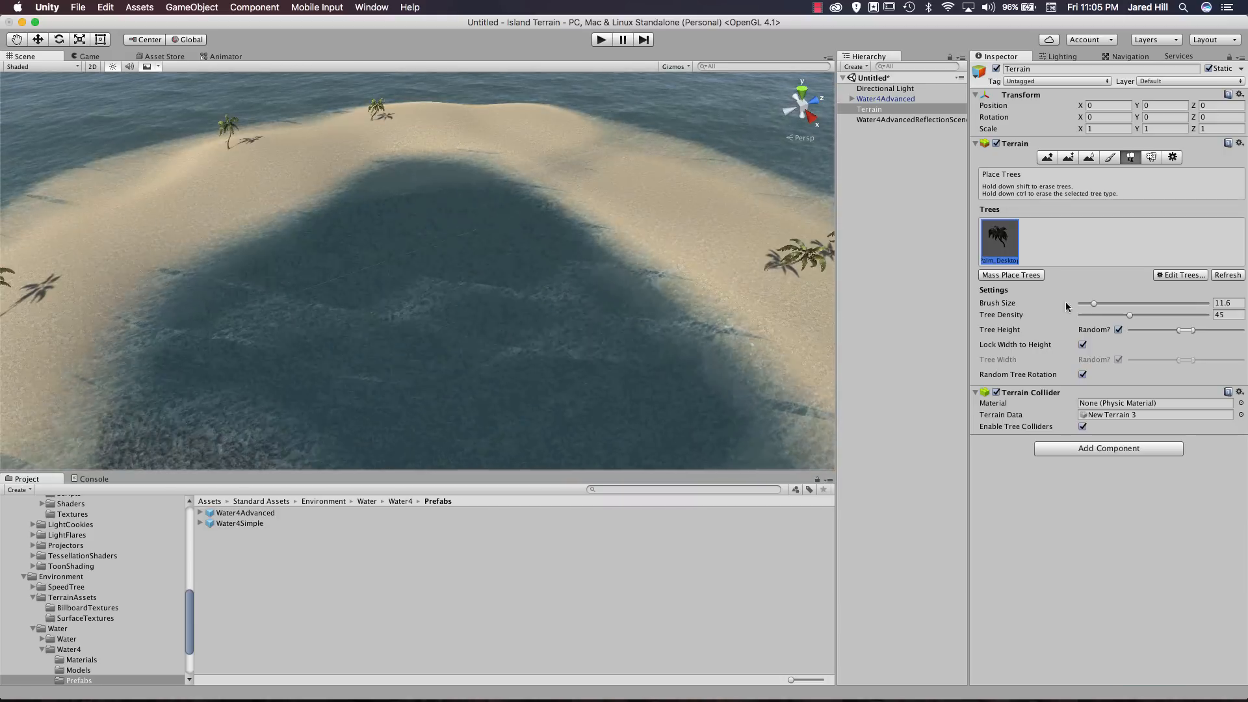
# Start a new grass texture for the terrain's painted details and assign GrassFrond02AlbedoAlpha as its detail texture.
pyautogui.click(1151, 158)
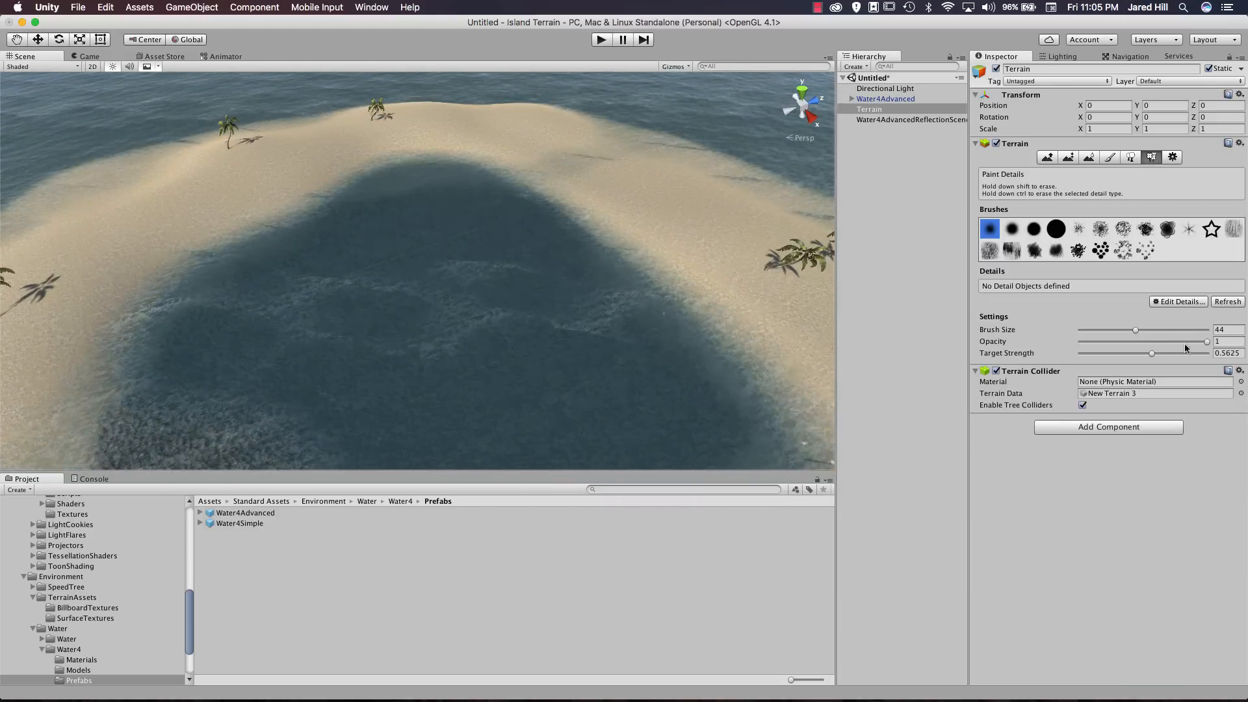
pyautogui.click(1176, 301)
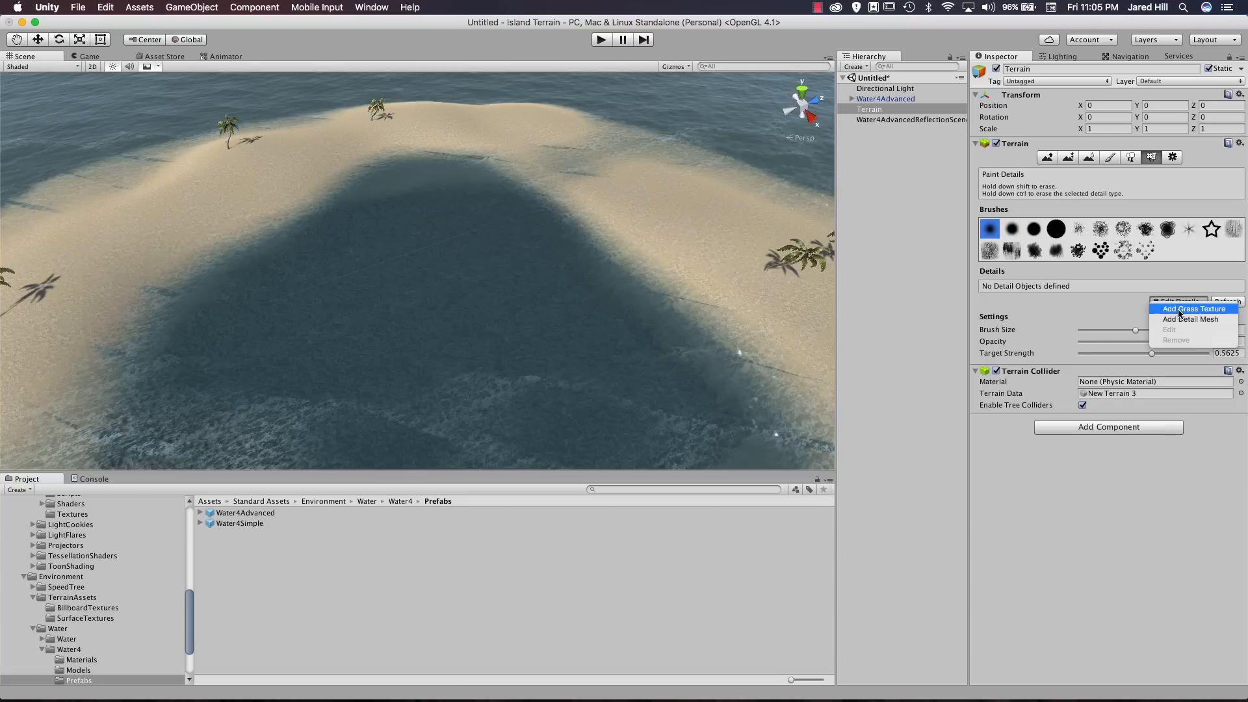
pyautogui.click(1180, 311)
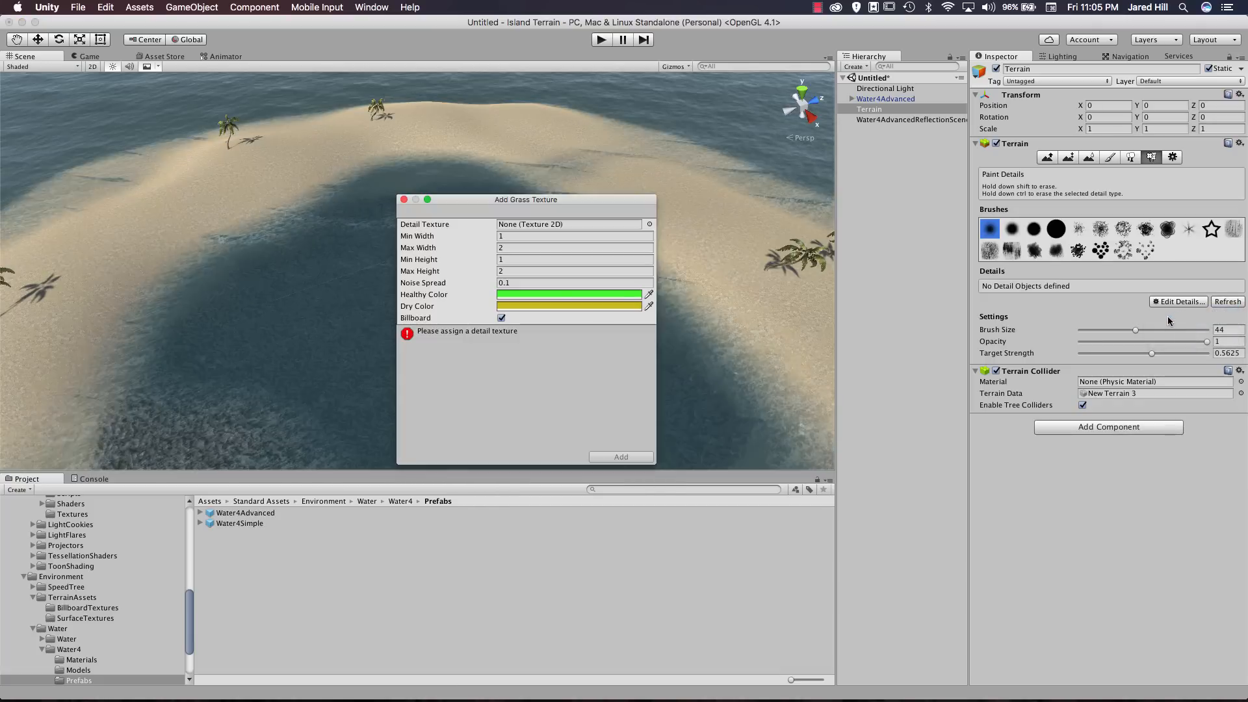
pyautogui.click(649, 225)
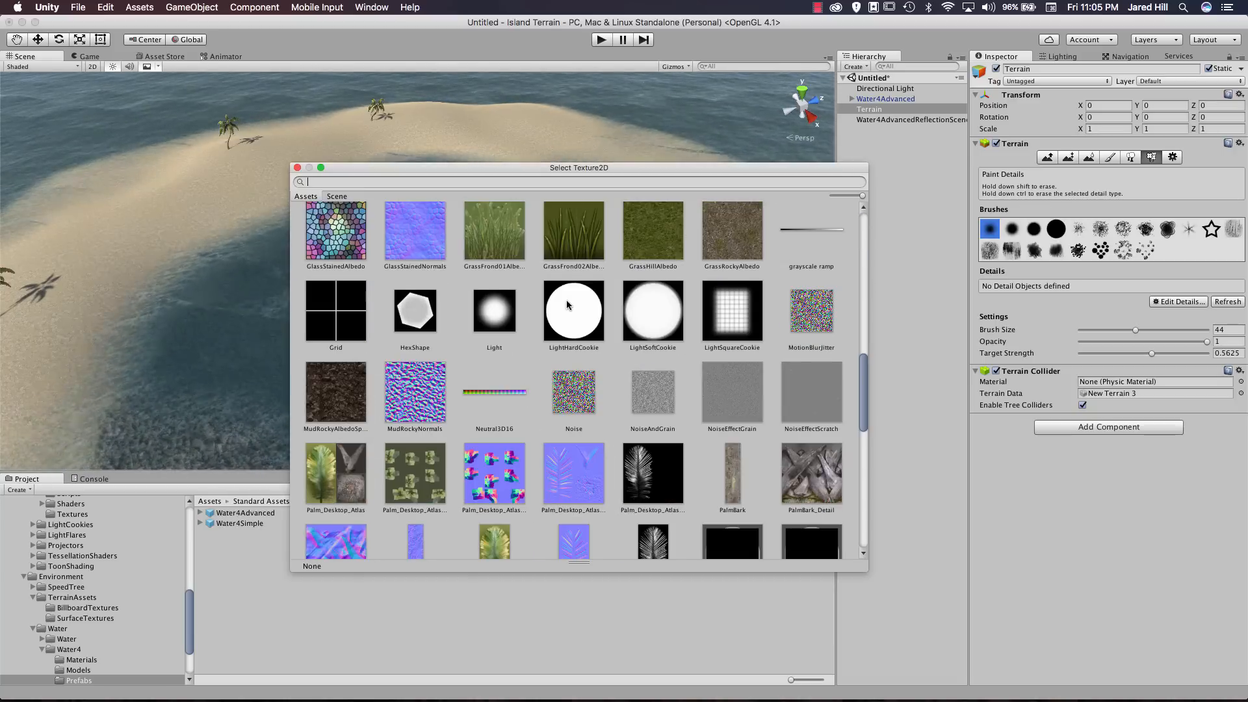
pyautogui.scroll(2, 565, 306)
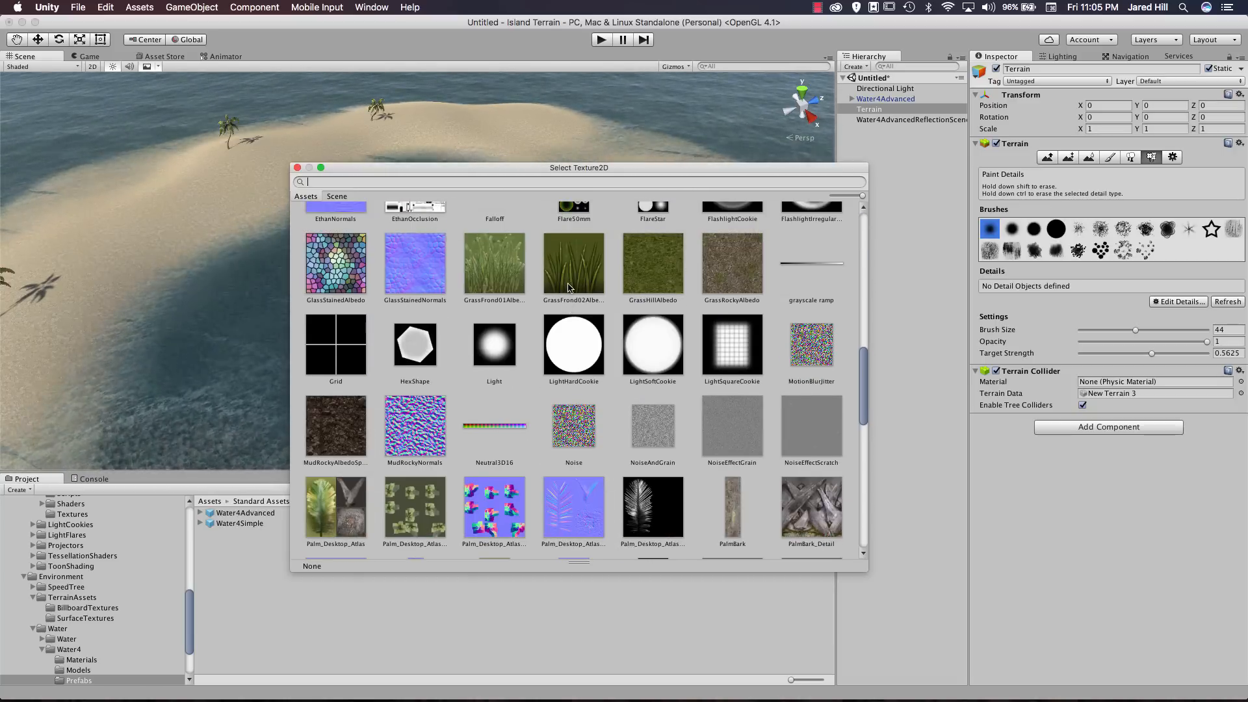
pyautogui.scroll(-15, 575, 284)
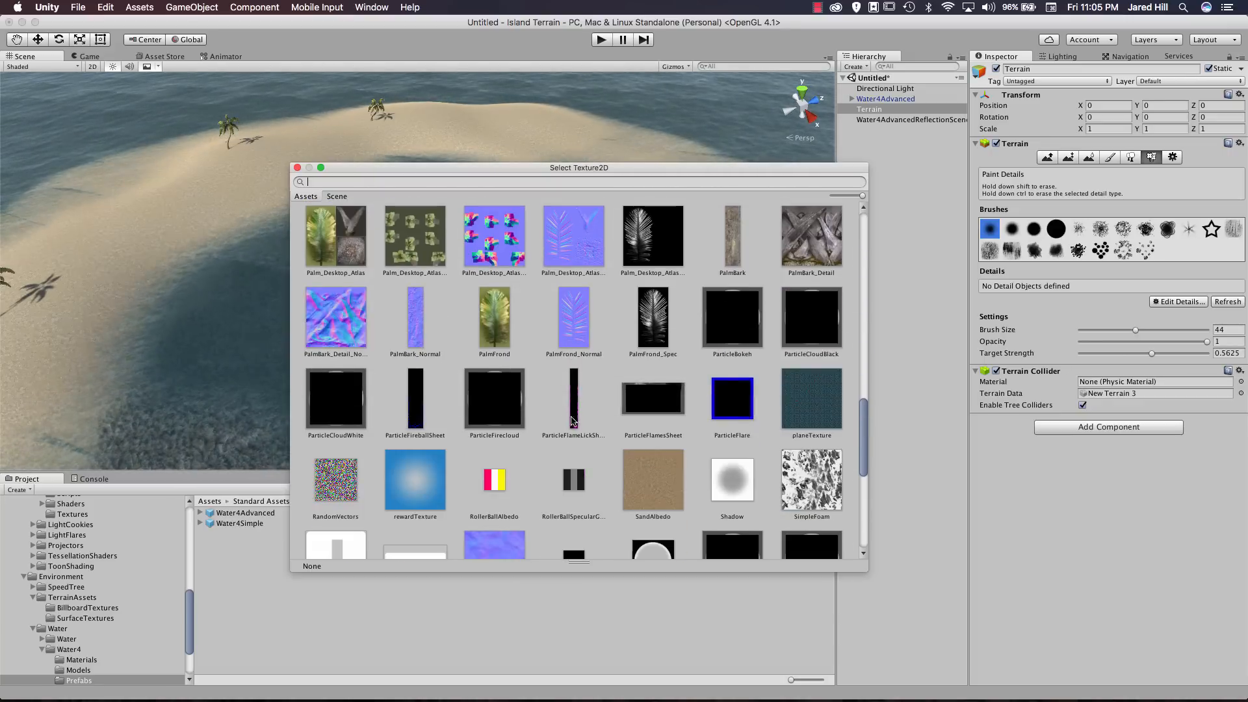
pyautogui.scroll(-2, 589, 440)
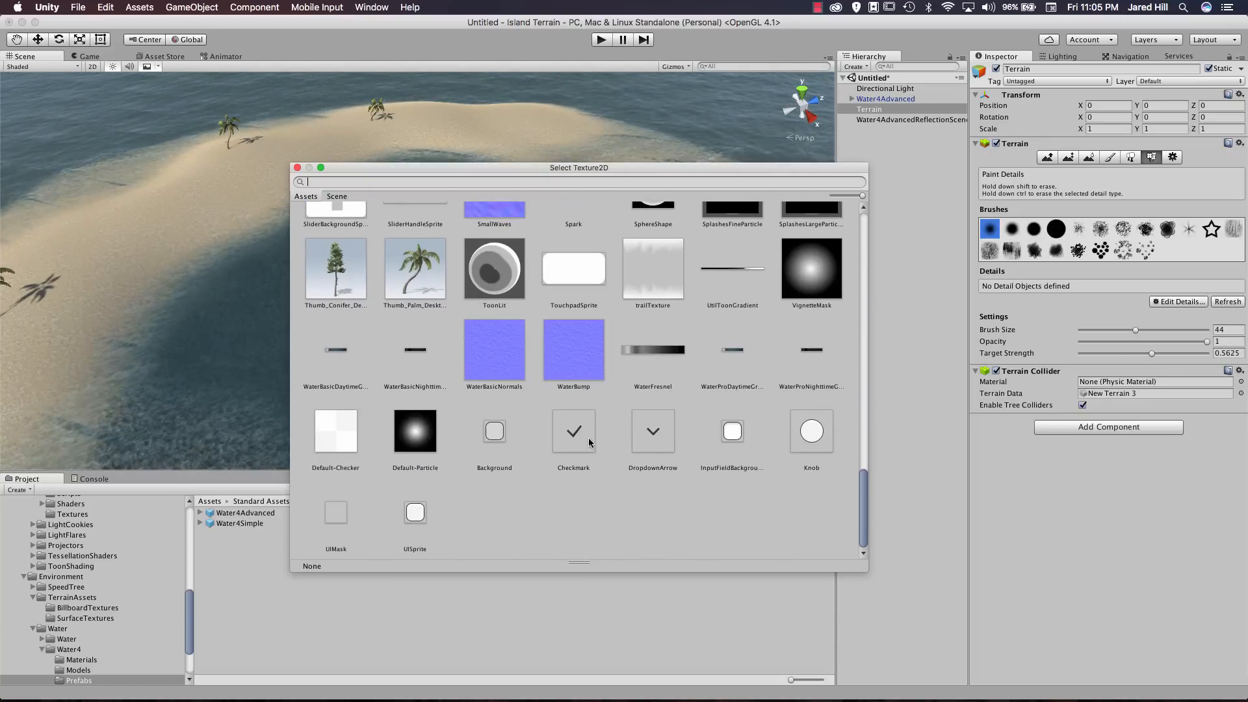
pyautogui.scroll(15, 589, 440)
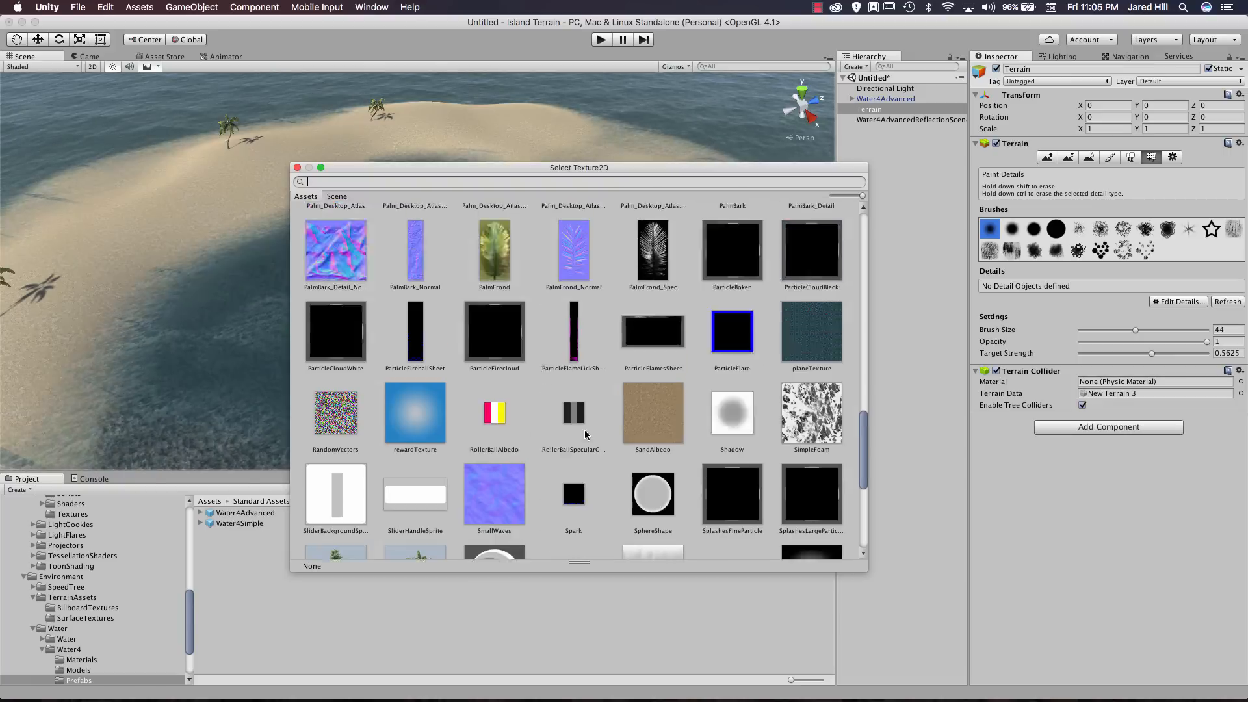
pyautogui.scroll(5, 554, 406)
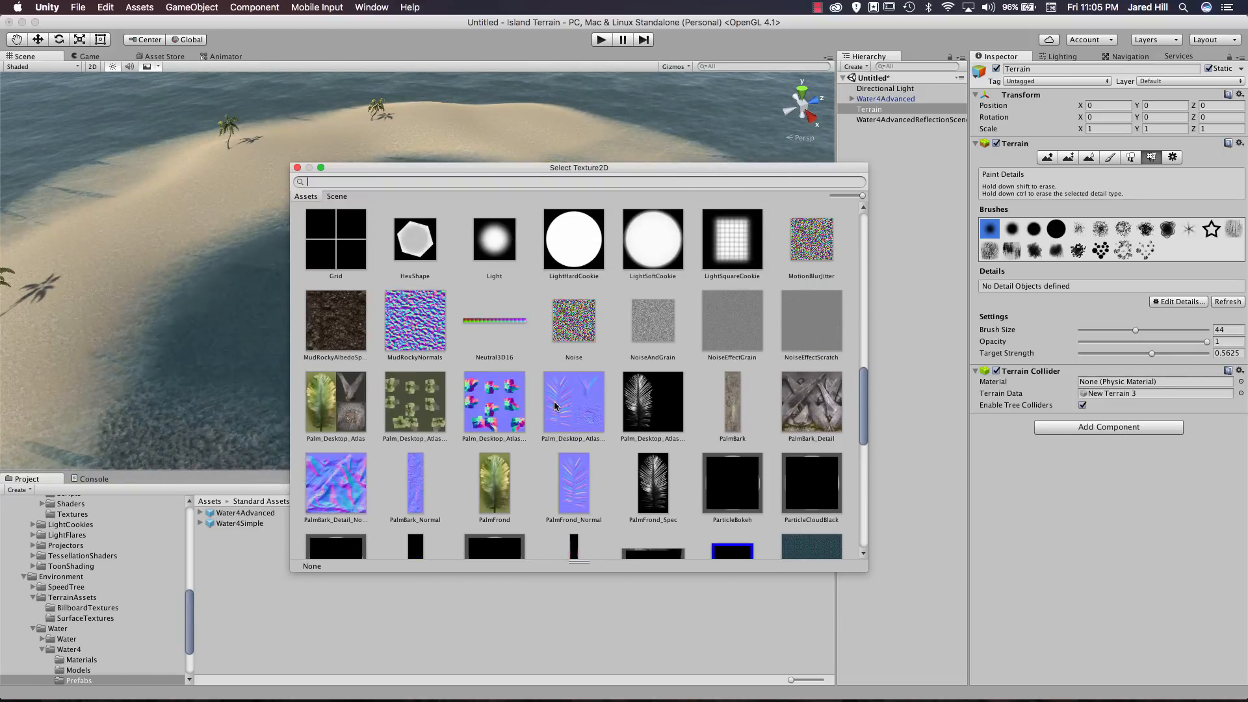
pyautogui.doubleClick(591, 265)
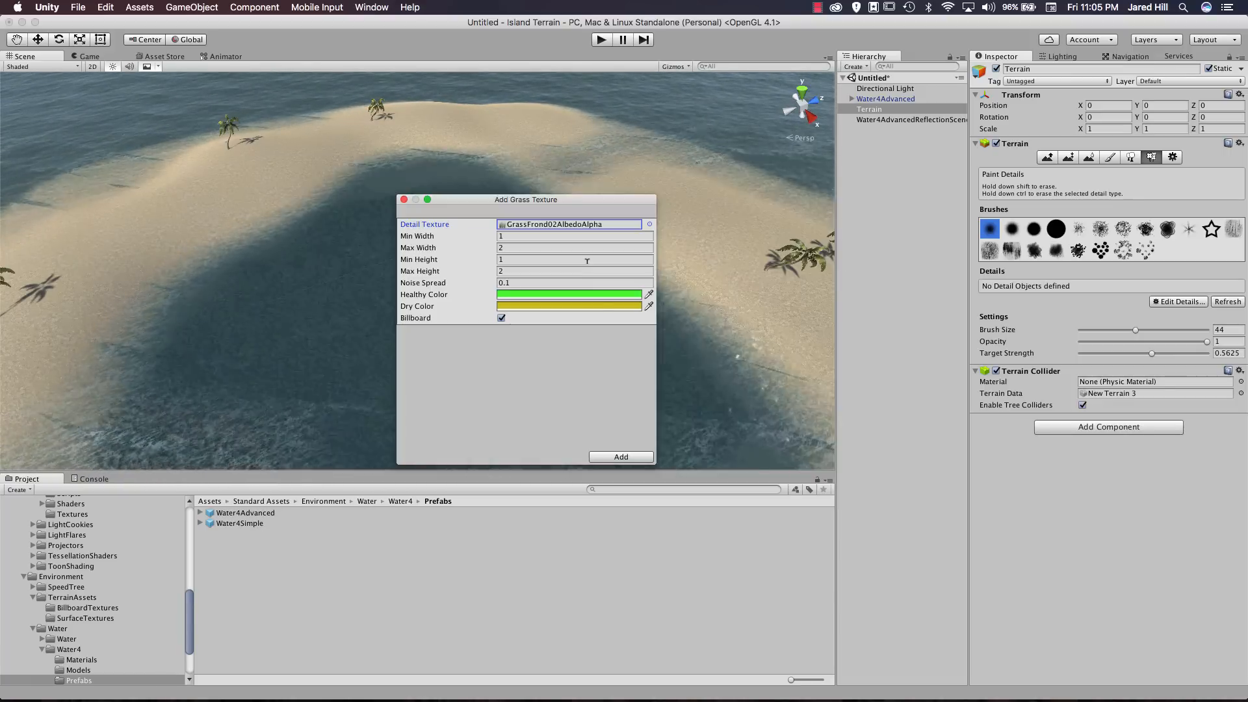
# Set the grass's healthy color to the yellow CDBC1A by sampling the dry color swatch.
pyautogui.click(568, 293)
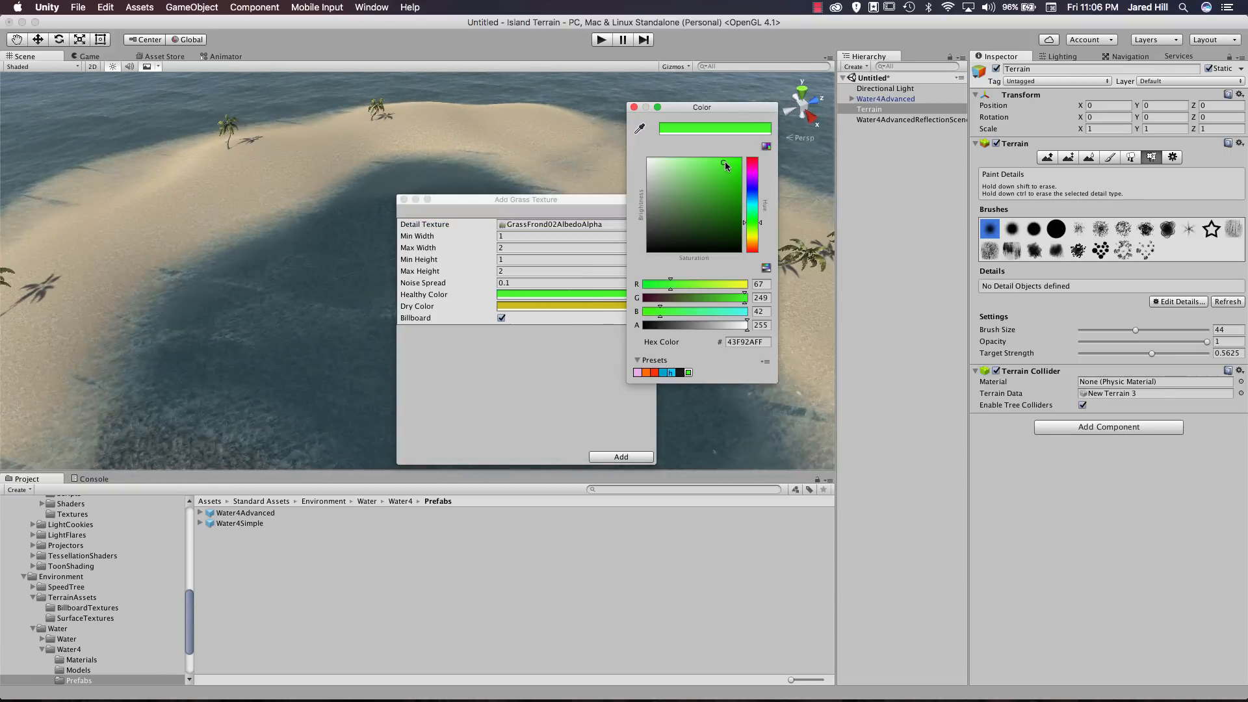
pyautogui.click(755, 232)
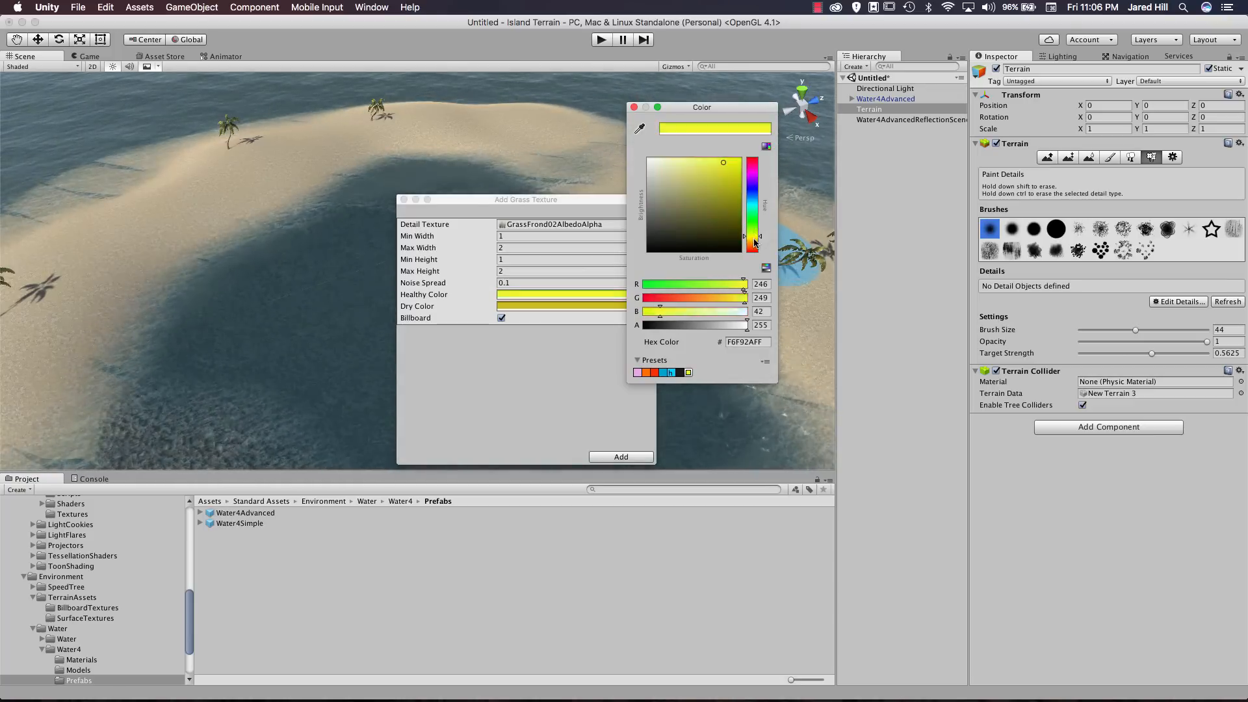
pyautogui.moveTo(756, 242); pyautogui.dragTo(755, 238)
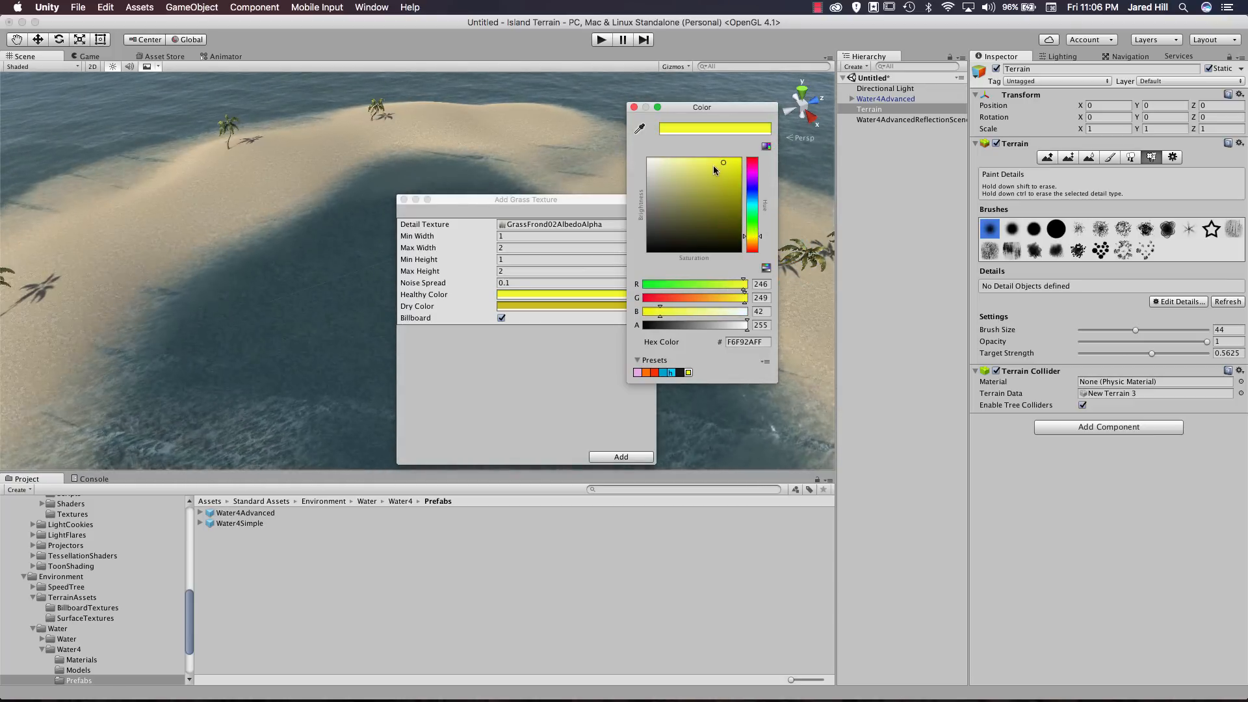
pyautogui.moveTo(721, 173)
pyautogui.mouseDown()
pyautogui.moveTo(716, 201)
pyautogui.moveTo(706, 194)
pyautogui.mouseUp()
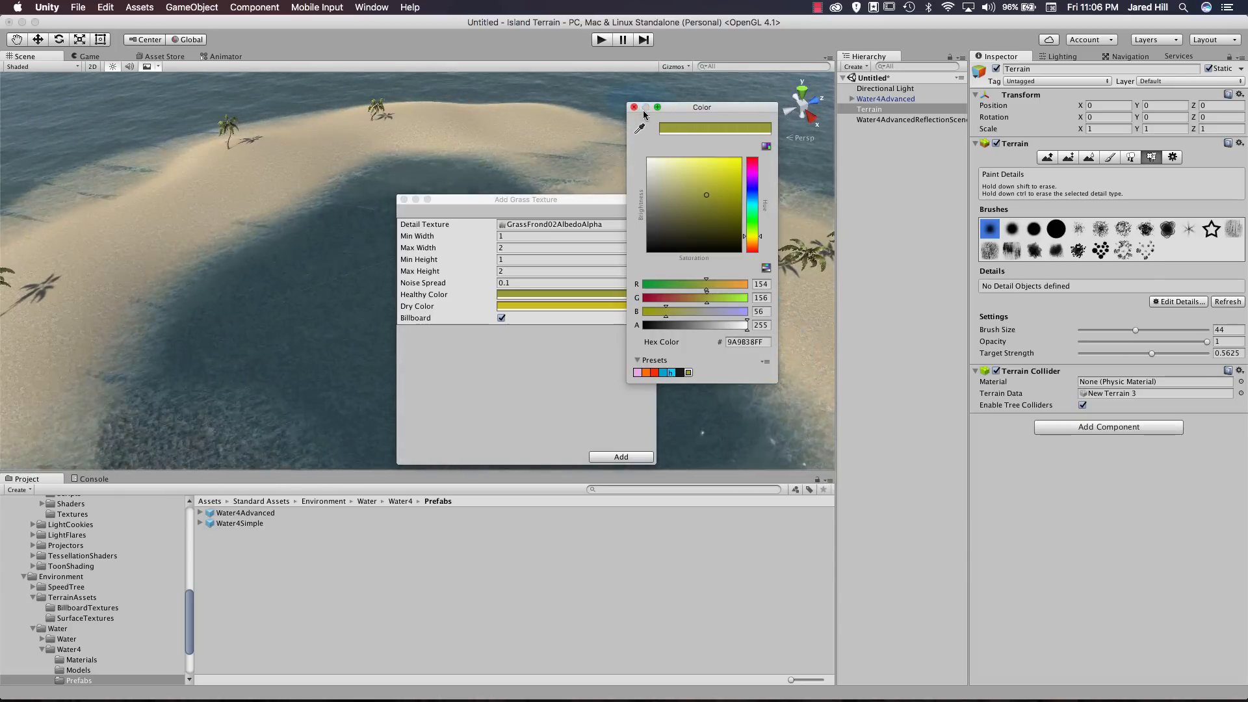
pyautogui.moveTo(720, 208); pyautogui.dragTo(721, 192)
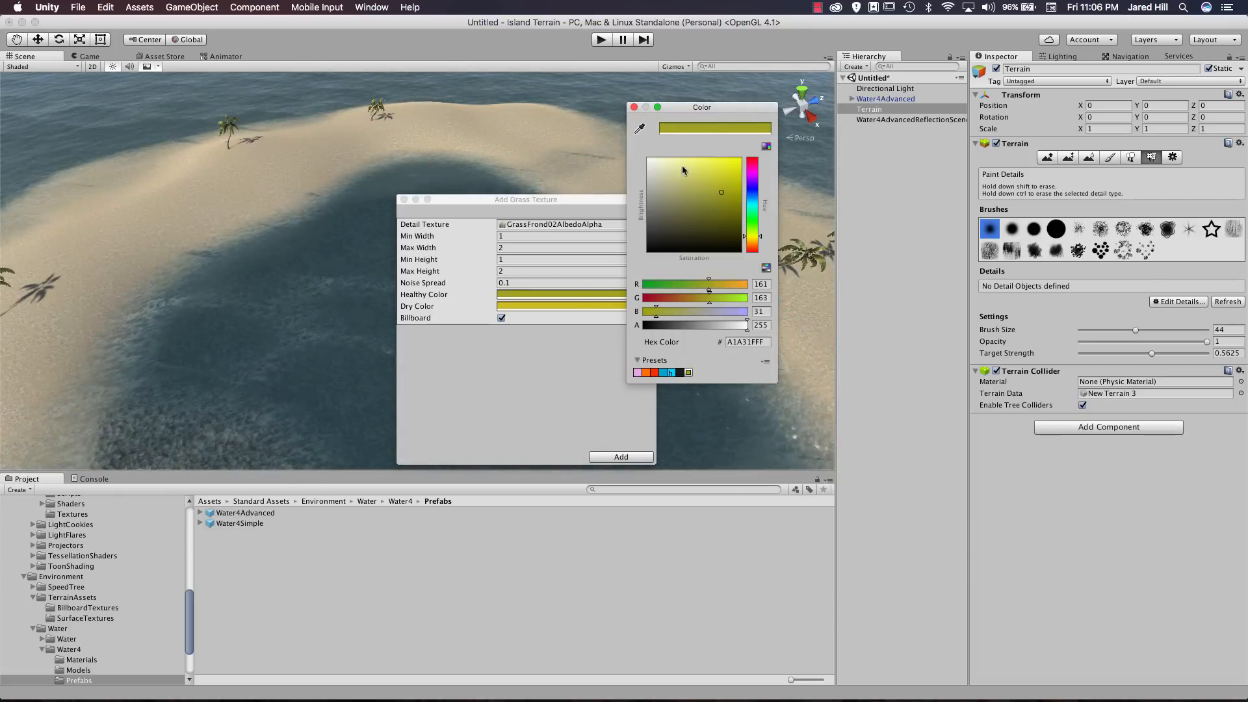
pyautogui.click(640, 132)
pyautogui.click(562, 303)
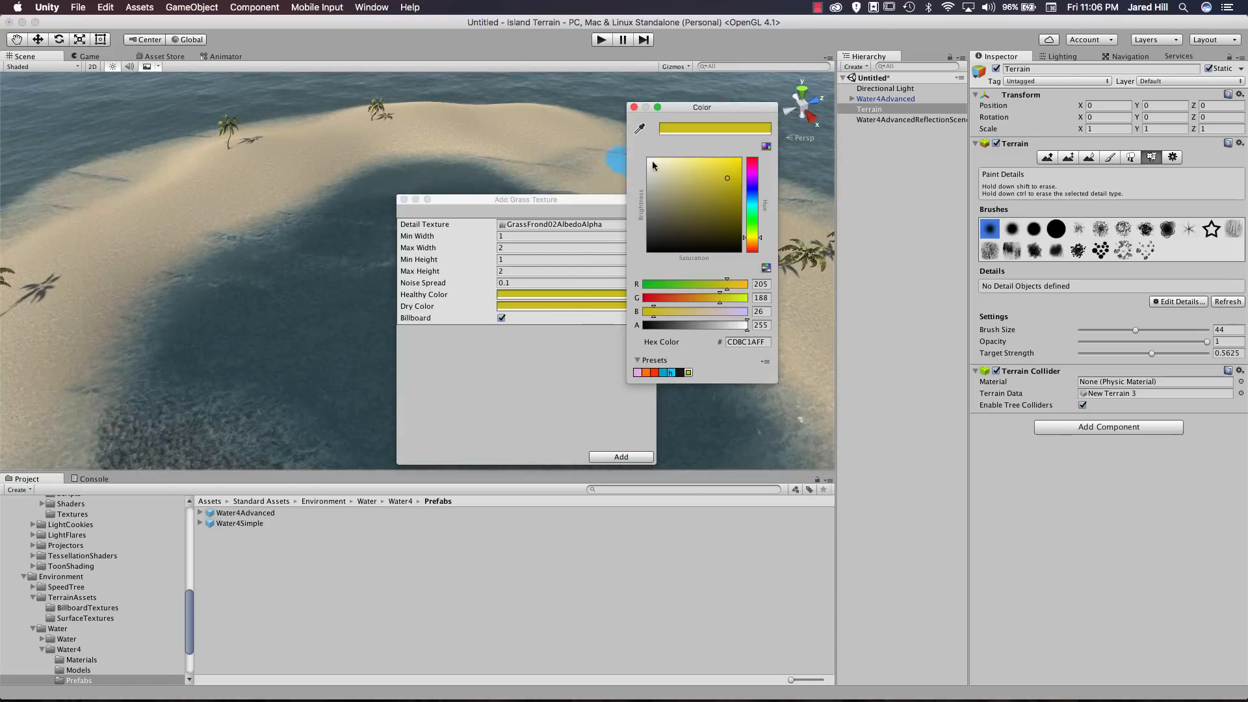
pyautogui.click(634, 108)
# Darken the grass's dry color to a muted olive brown.
pyautogui.click(603, 305)
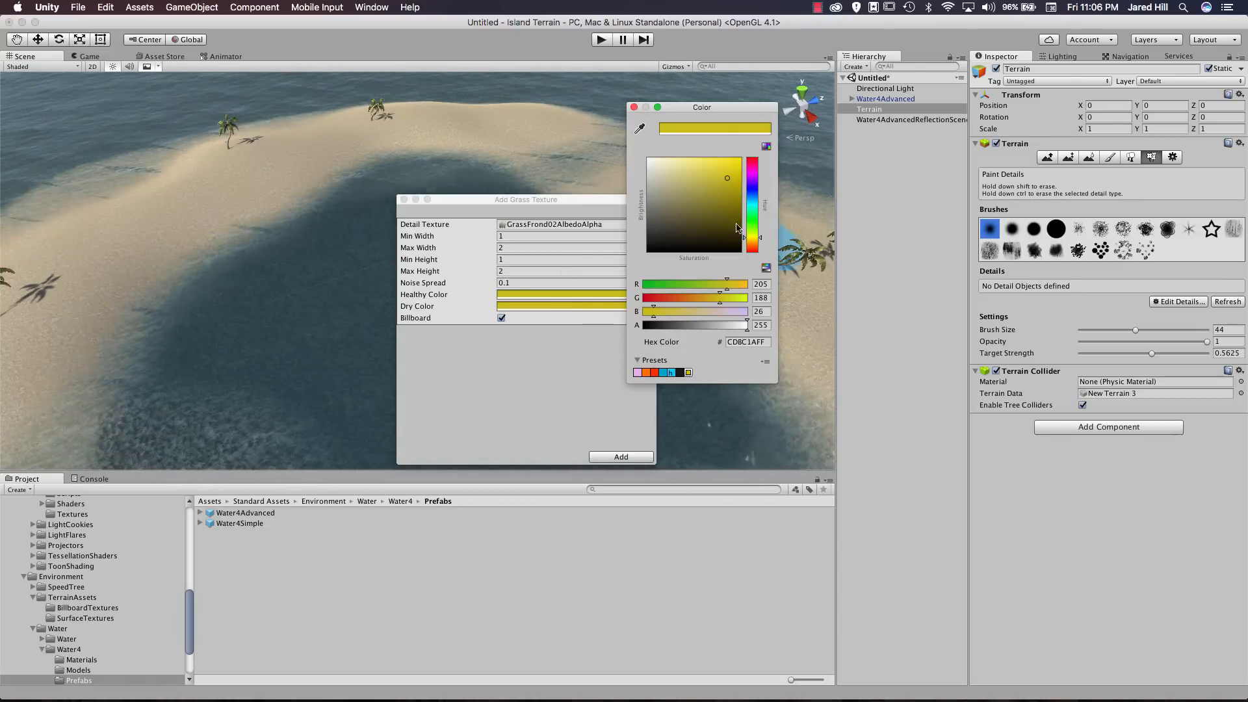
pyautogui.moveTo(723, 181); pyautogui.dragTo(710, 199)
pyautogui.click(634, 109)
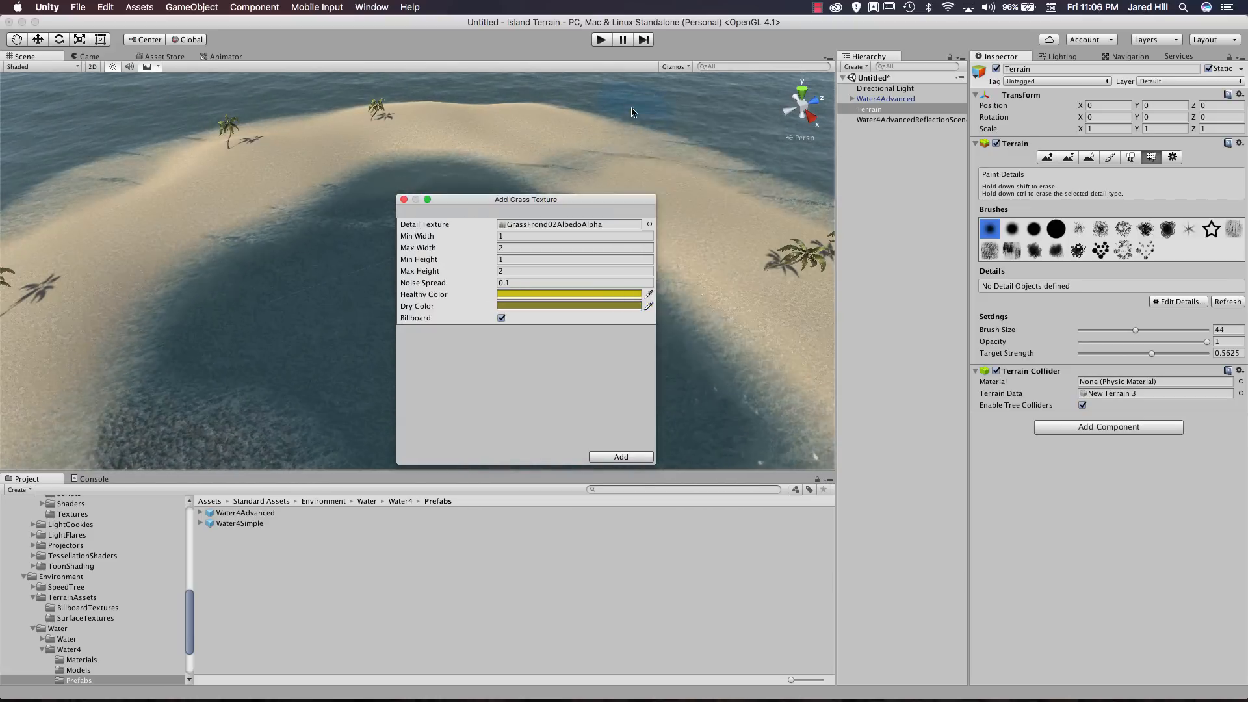
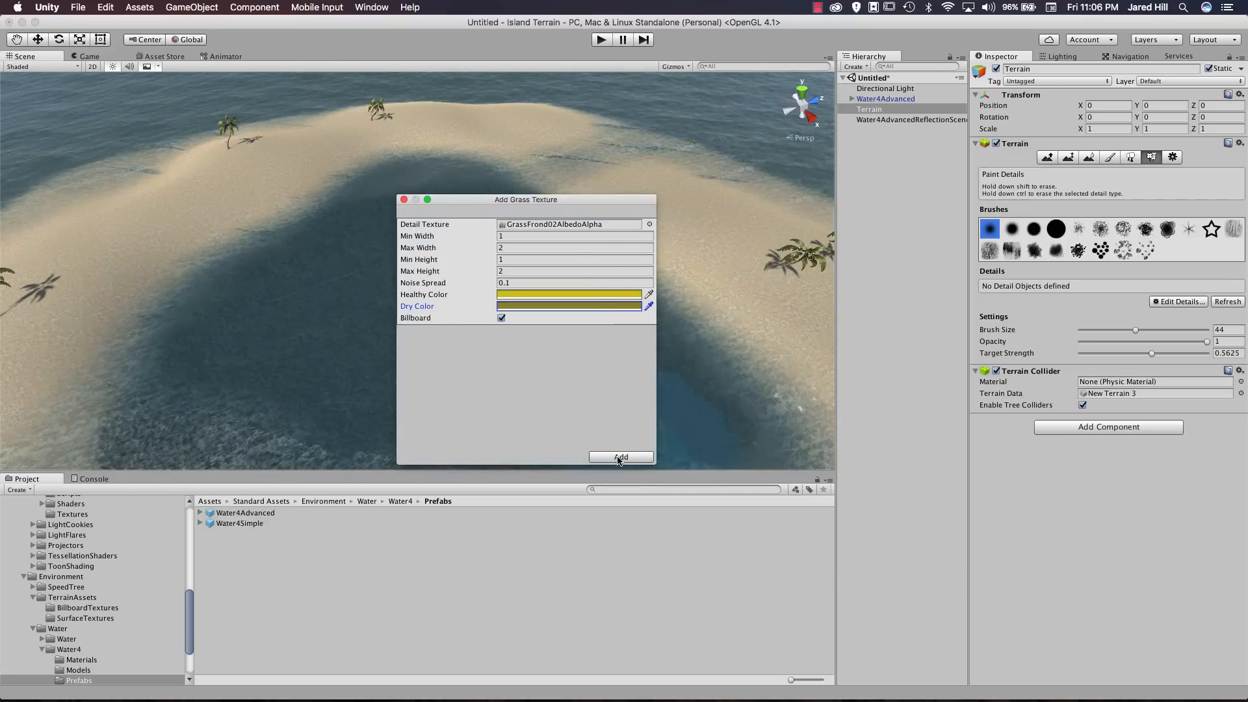
# Set the grass's maximum height to 1 and minimum height to .5, and add the grass texture to the terrain.
pyautogui.click(526, 269)
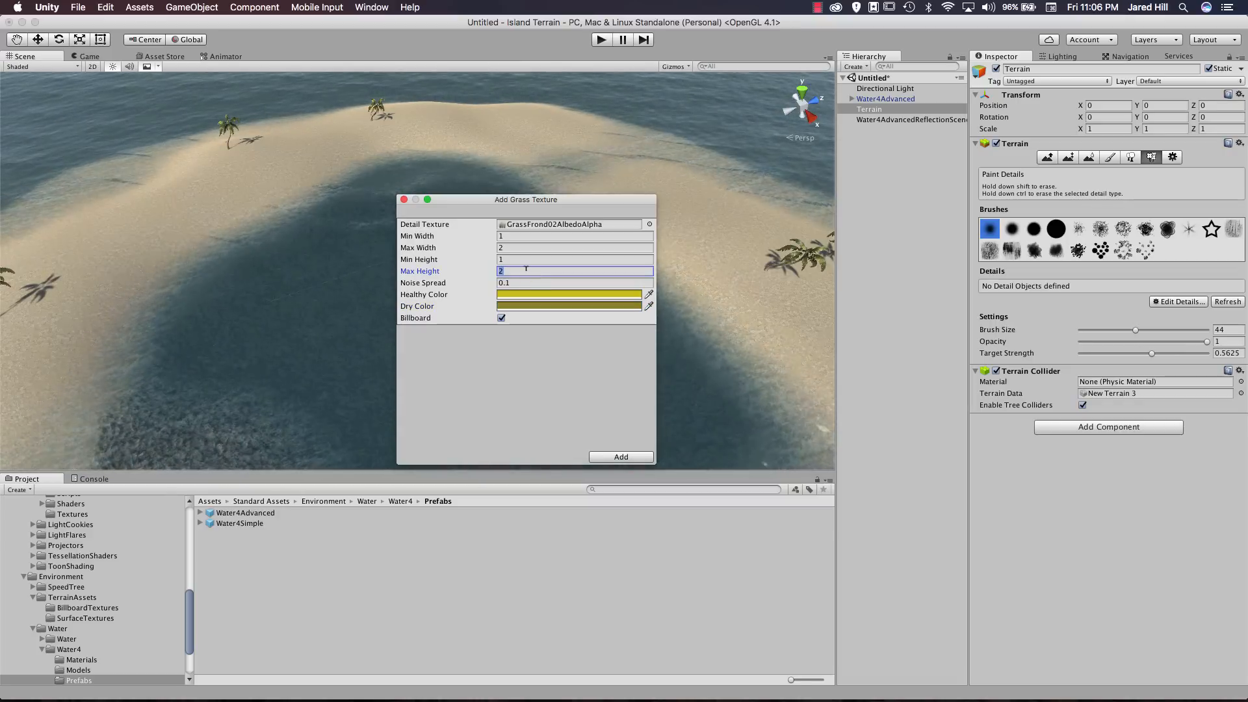
pyautogui.write('1')
pyautogui.hotkey('shift', 'Tab')
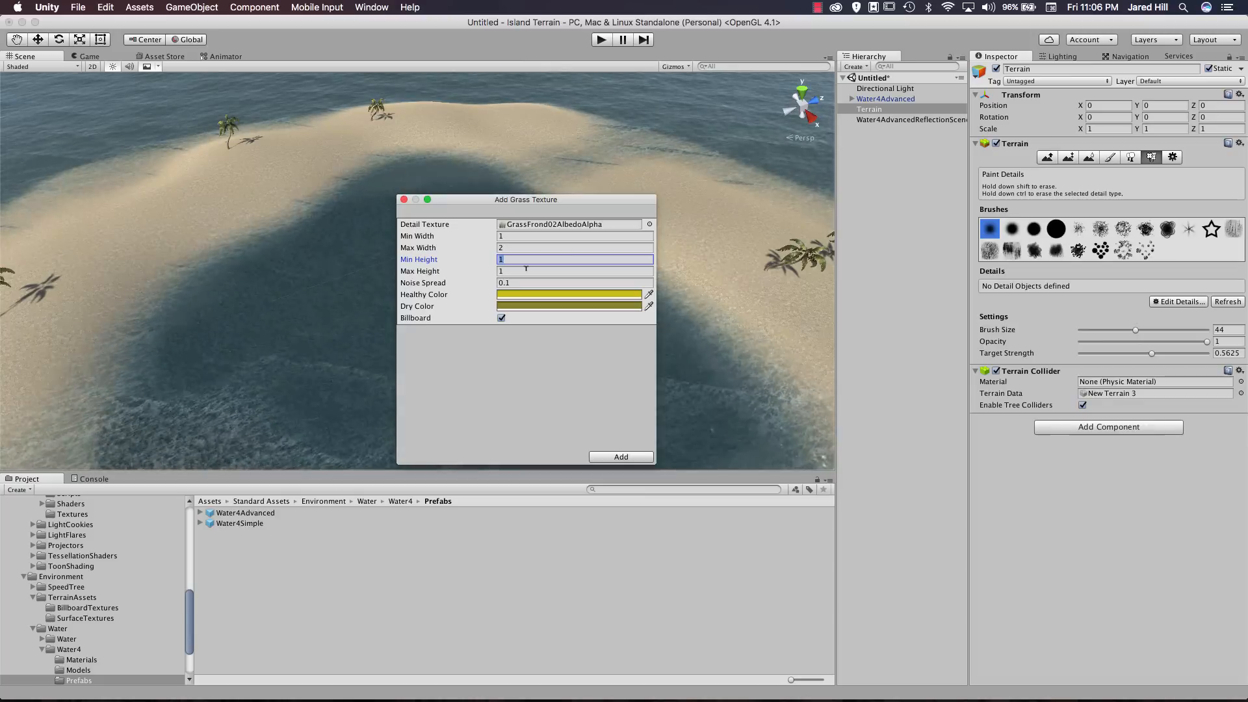
pyautogui.press('BackSpace')
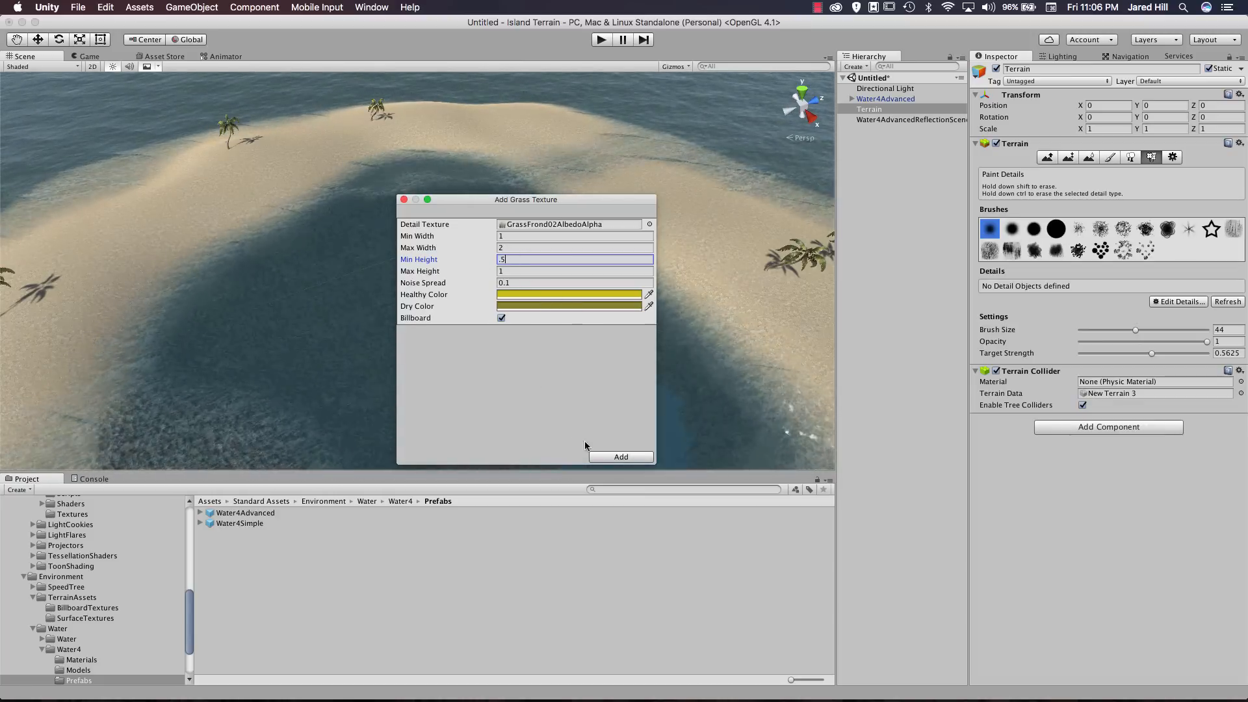
pyautogui.click(607, 457)
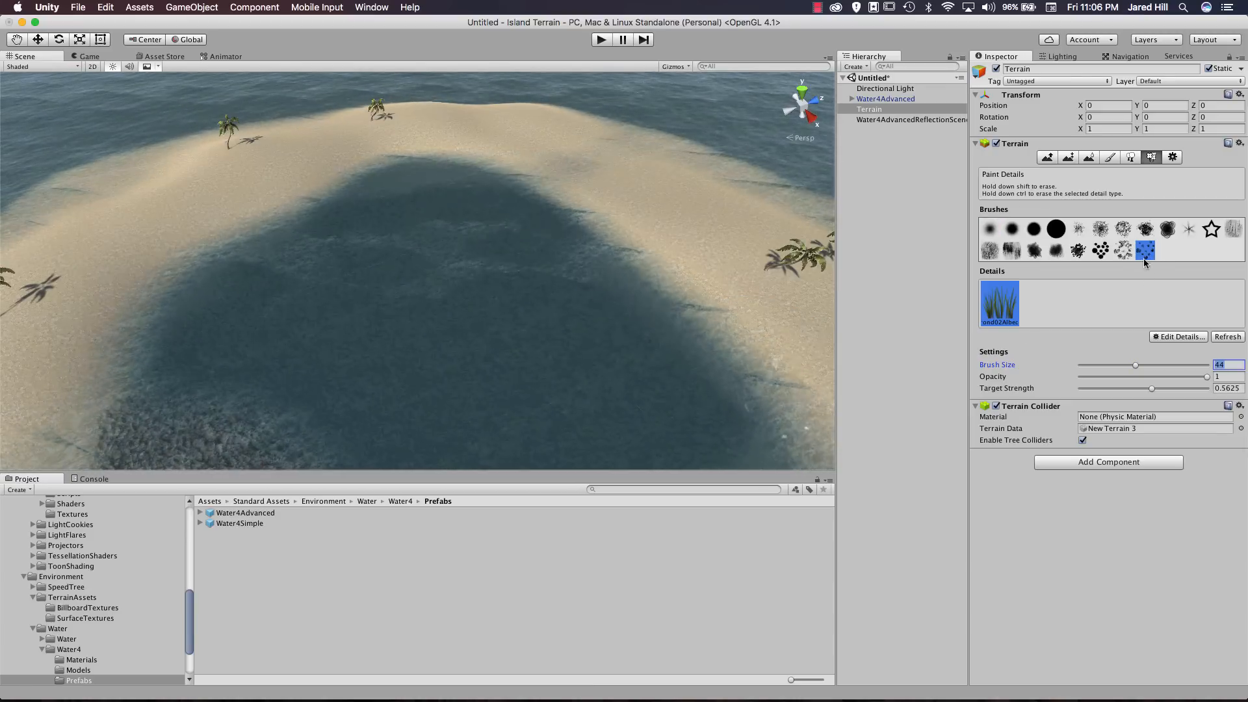
# Set the detail brush size to 13 with the scattered-dots brush for painting grass on the sandy arm.
pyautogui.moveTo(674, 337); pyautogui.dragTo(644, 363, button='middle')
pyautogui.scroll(5, 465, 364)
pyautogui.scroll(-3, 467, 365)
pyautogui.scroll(2, 466, 368)
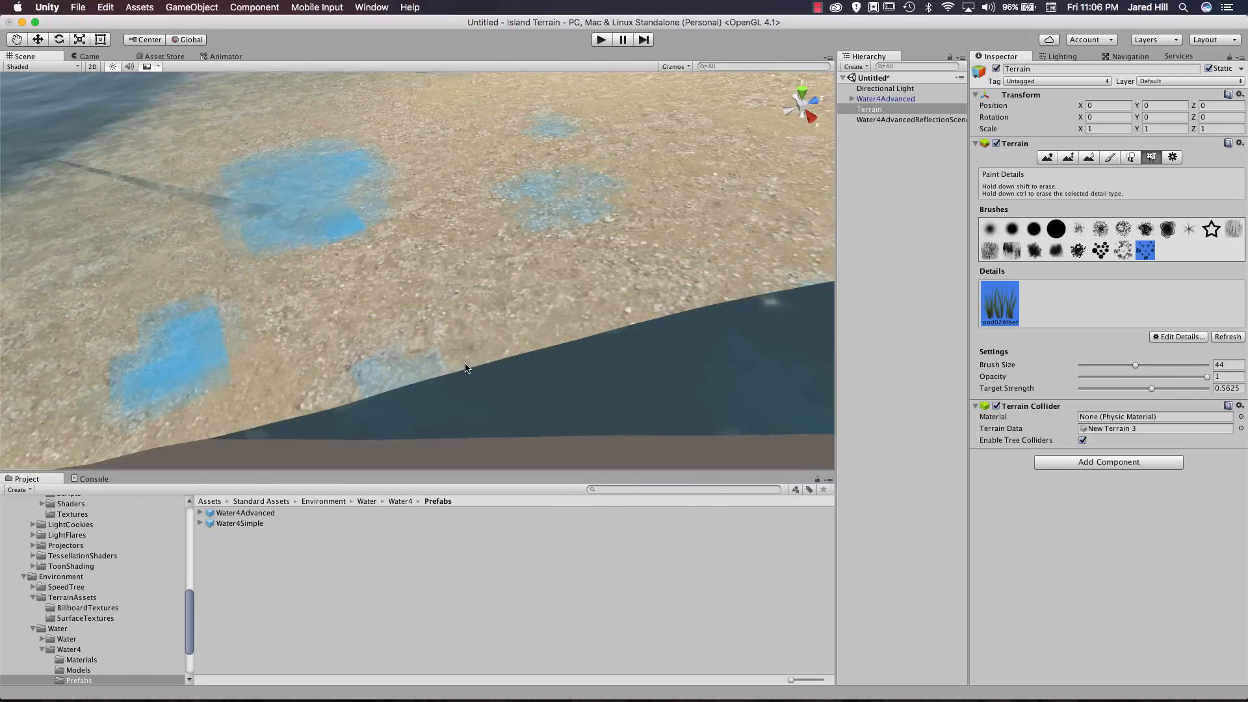
pyautogui.scroll(-6, 466, 364)
pyautogui.moveTo(473, 349); pyautogui.dragTo(464, 351, button='middle')
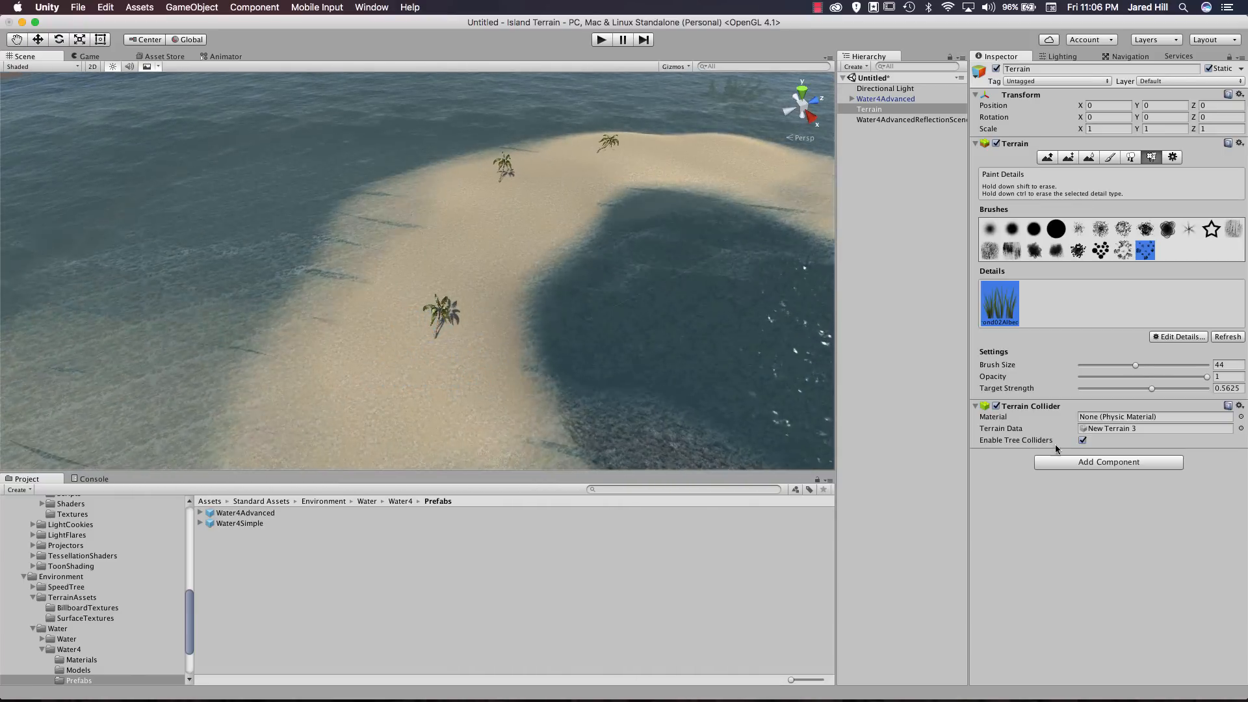
pyautogui.moveTo(1135, 365); pyautogui.dragTo(1094, 371)
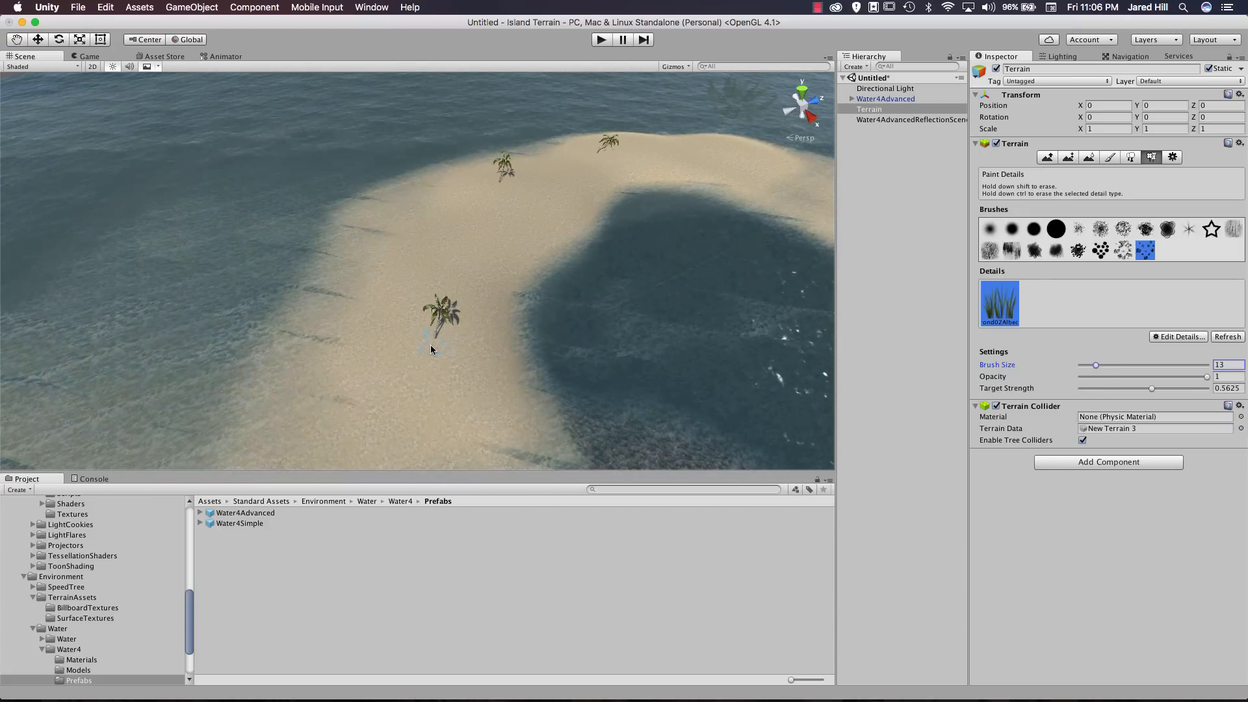
# Paint grass patches around the bases of two isolated palms on the narrow sandy arm.
pyautogui.scroll(5, 431, 350)
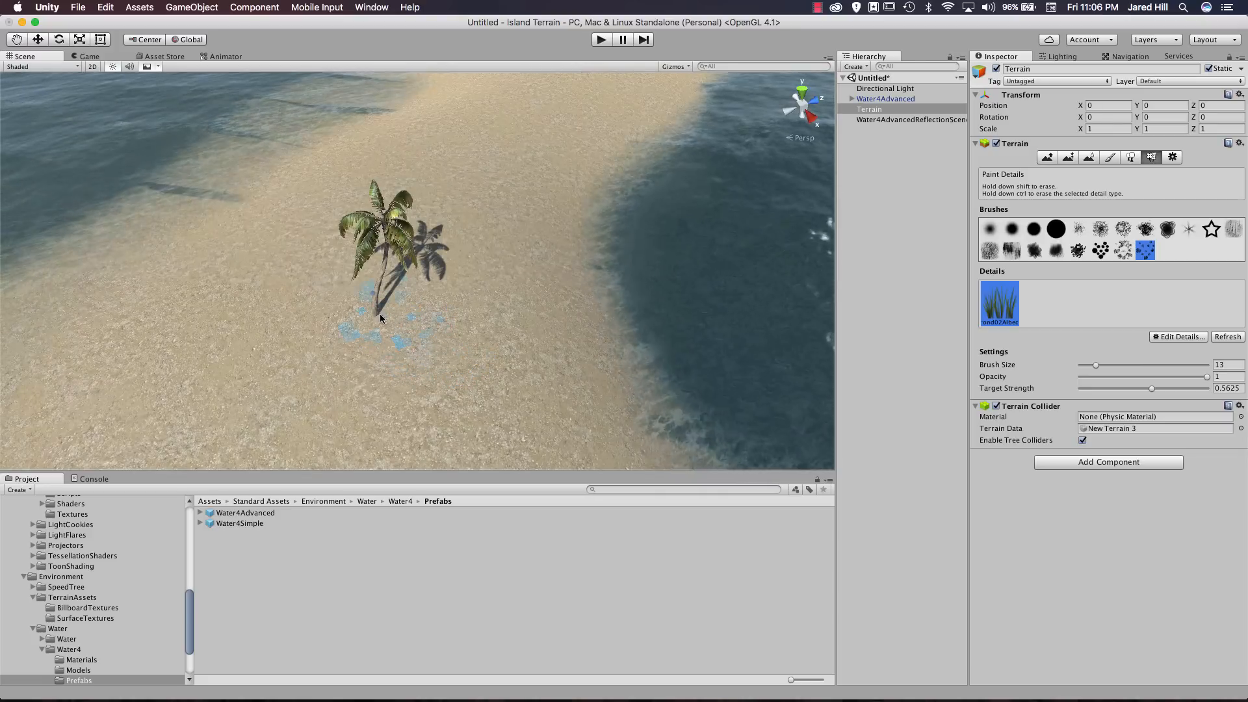
pyautogui.click(377, 318)
pyautogui.moveTo(610, 278); pyautogui.dragTo(599, 299, button='middle')
pyautogui.scroll(-5, 599, 298)
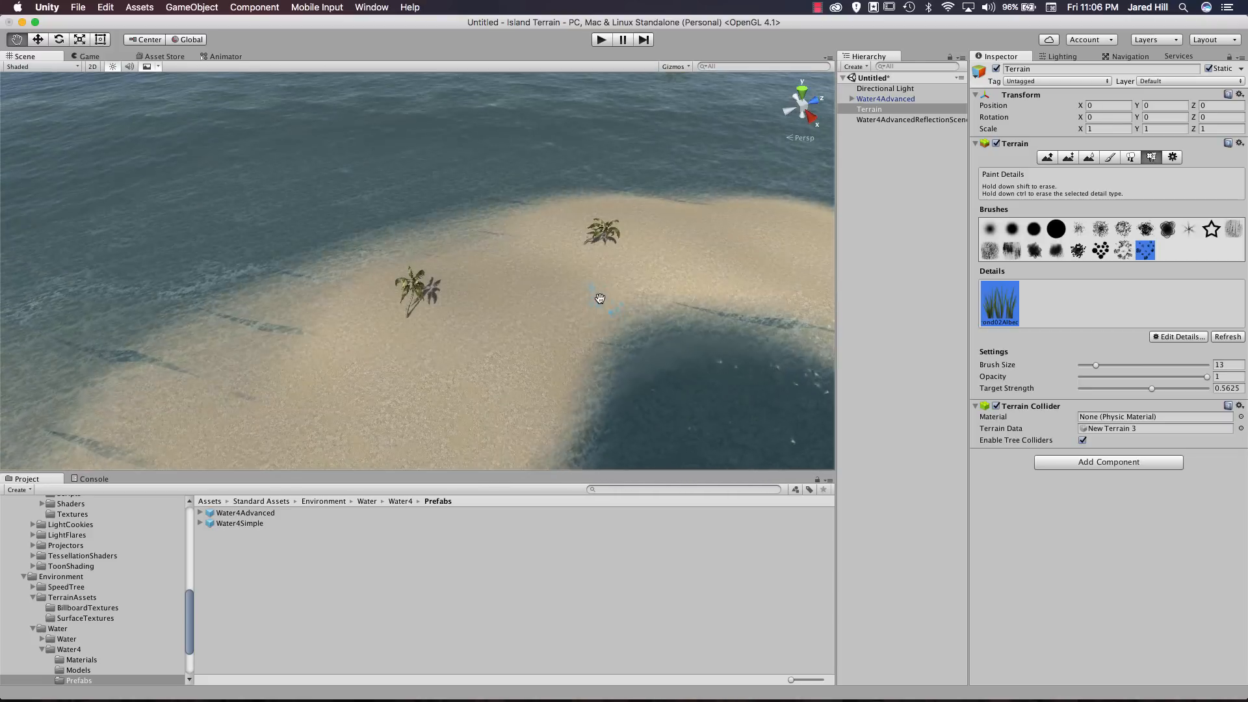
pyautogui.scroll(7, 424, 323)
pyautogui.click(369, 387)
# Continue painting grass around the lone palm at the far bend of the sandy arm.
pyautogui.scroll(-6, 465, 308)
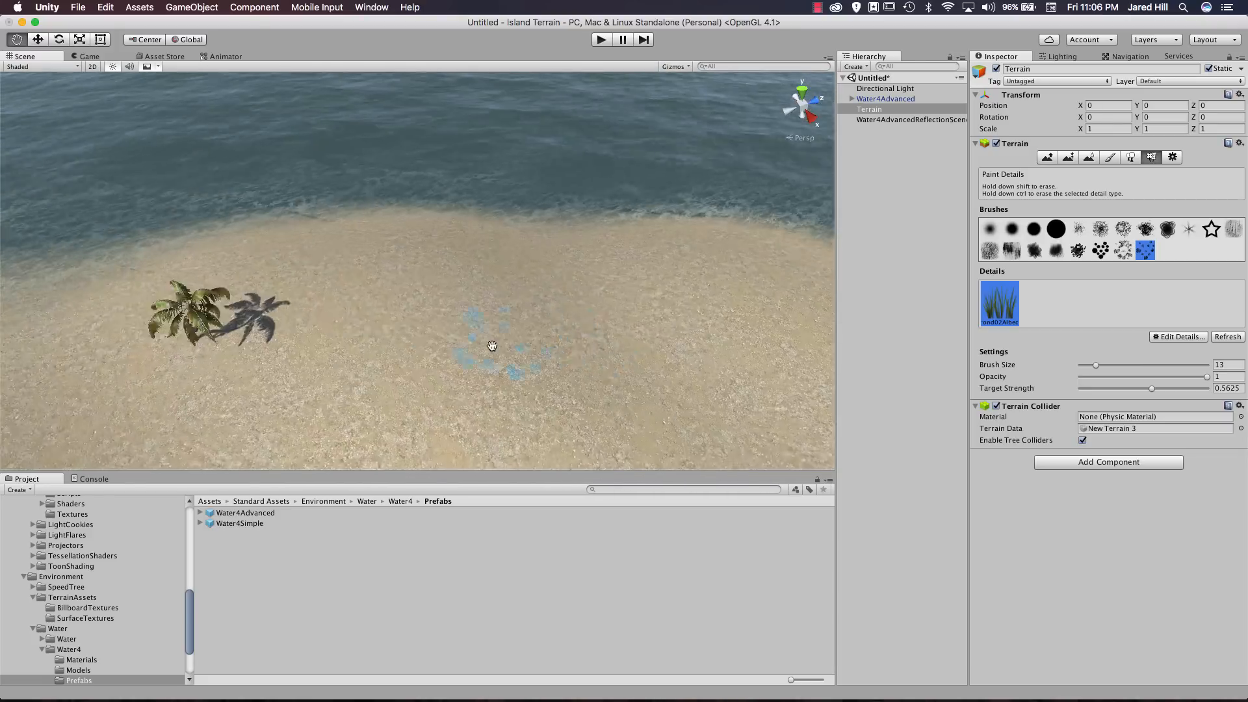
pyautogui.moveTo(579, 465); pyautogui.dragTo(496, 342, button='middle')
pyautogui.moveTo(150, 221); pyautogui.dragTo(234, 217, button='middle')
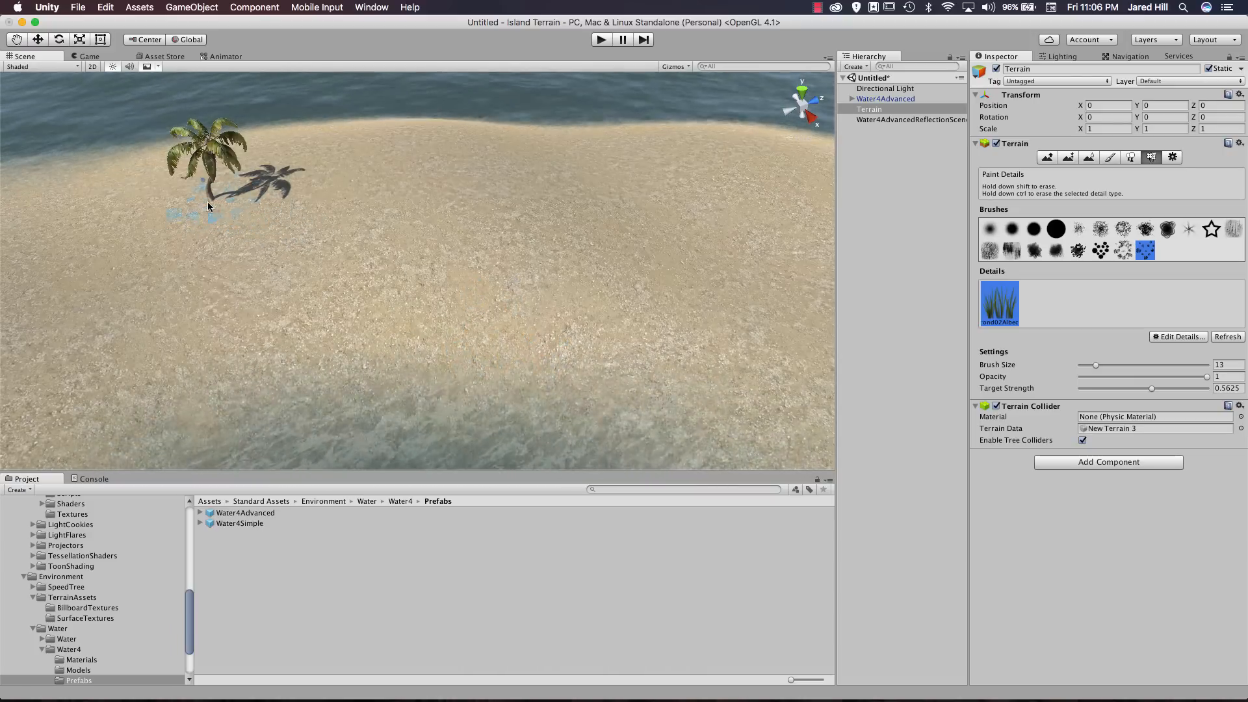
pyautogui.scroll(8, 251, 256)
pyautogui.scroll(-4, 247, 249)
pyautogui.scroll(-5, 245, 254)
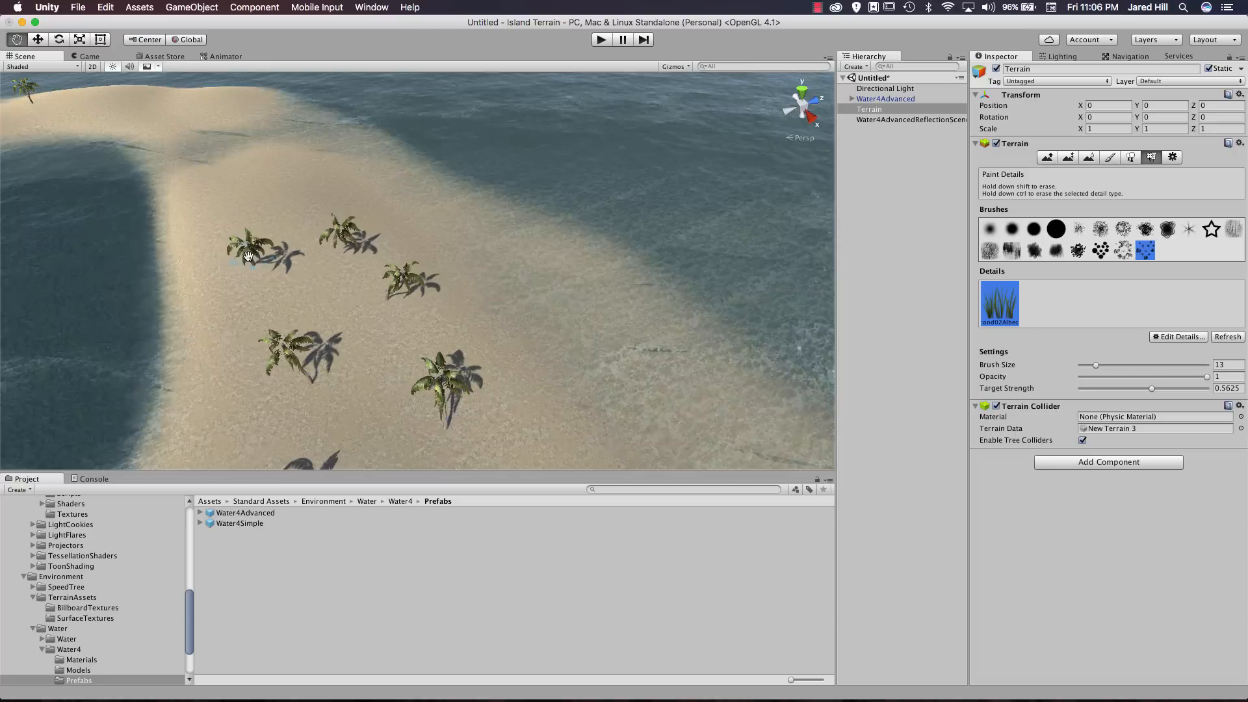
# Paint grass around the first four palms at the narrow end of the main palm grove.
pyautogui.scroll(8, 247, 257)
pyautogui.scroll(-5, 249, 259)
pyautogui.moveTo(251, 261); pyautogui.dragTo(259, 259, button='middle')
pyautogui.keyDown('alt'); pyautogui.moveTo(260, 258); pyautogui.dragTo(353, 246); pyautogui.keyUp('alt')
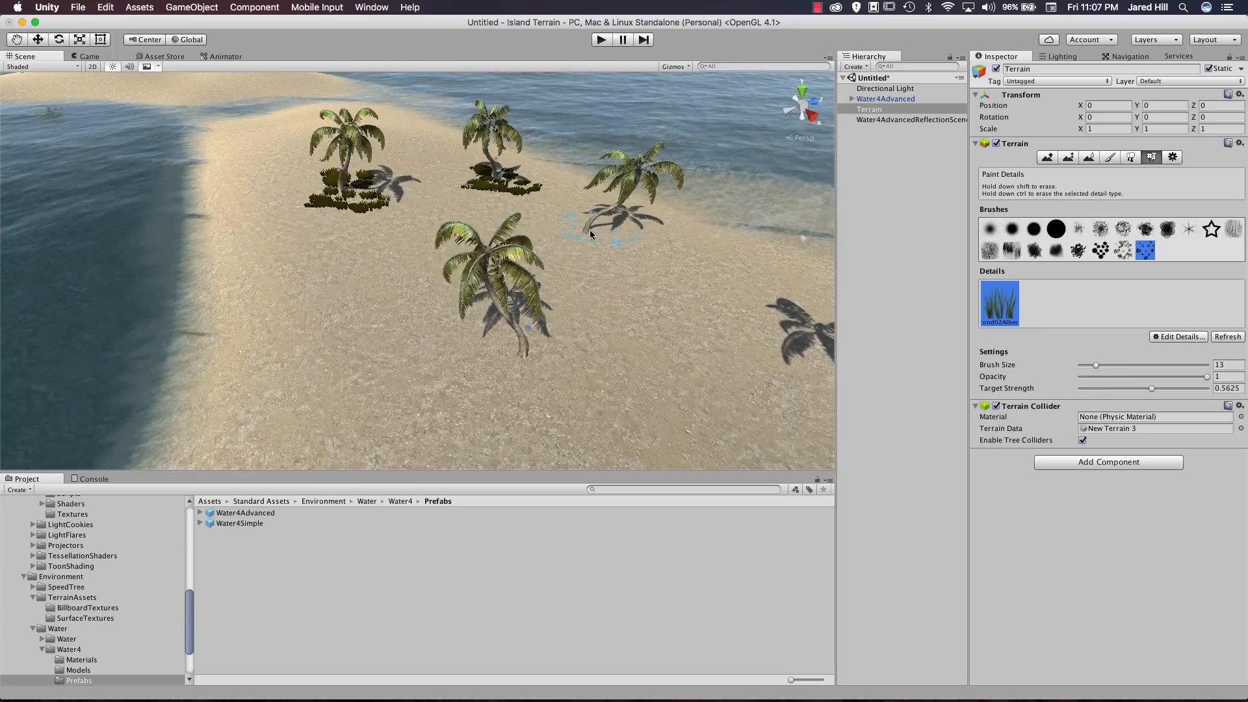
pyautogui.click(491, 334)
pyautogui.moveTo(683, 377); pyautogui.dragTo(568, 335, button='middle')
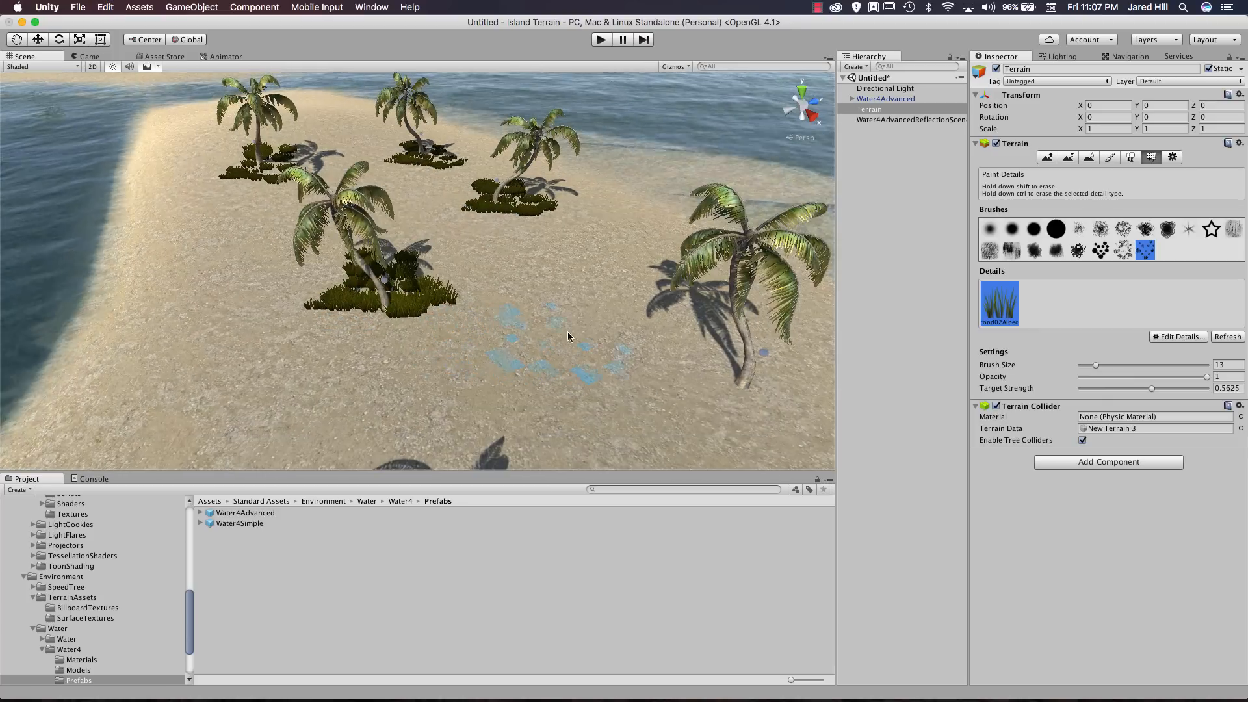
# Paint grass beneath the next palms deeper into the grove, undoing one stray brush stroke.
pyautogui.moveTo(617, 318)
pyautogui.mouseDown()
pyautogui.moveTo(629, 354)
pyautogui.moveTo(567, 380)
pyautogui.moveTo(572, 390)
pyautogui.mouseUp()
pyautogui.moveTo(715, 455); pyautogui.dragTo(518, 342, button='middle')
pyautogui.press('super+z')
pyautogui.click(512, 285)
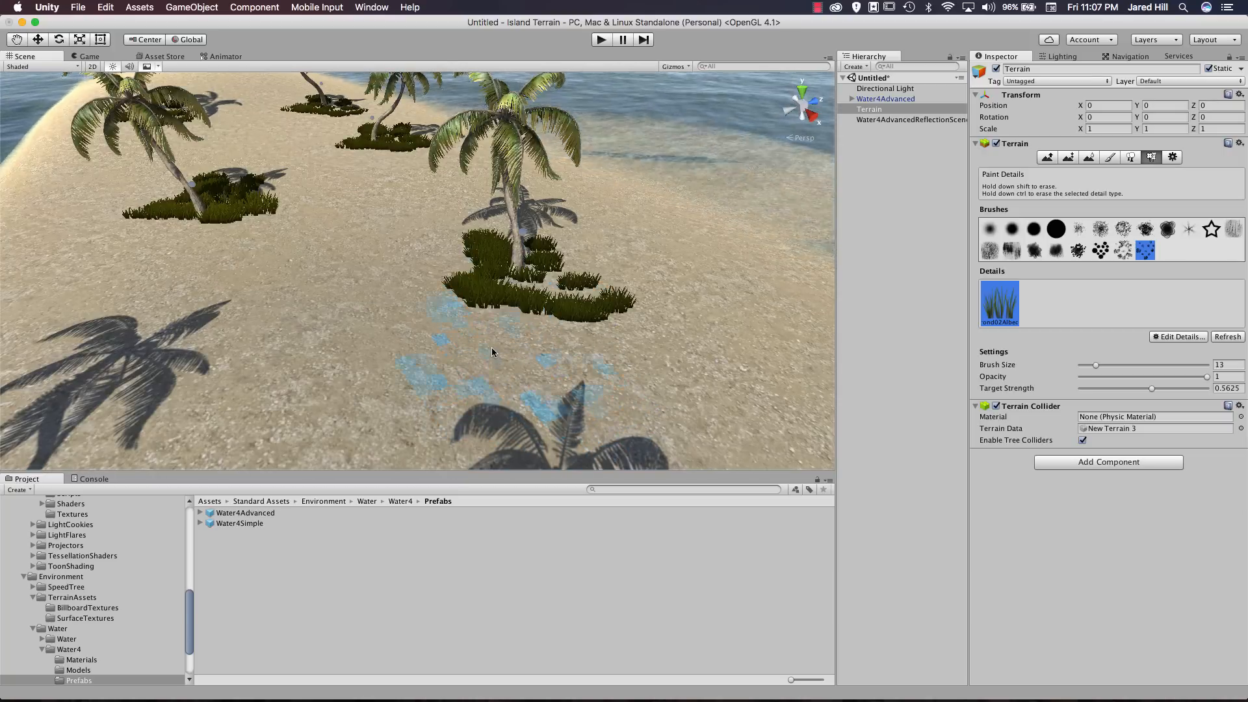
pyautogui.scroll(-6, 492, 352)
pyautogui.click(371, 380)
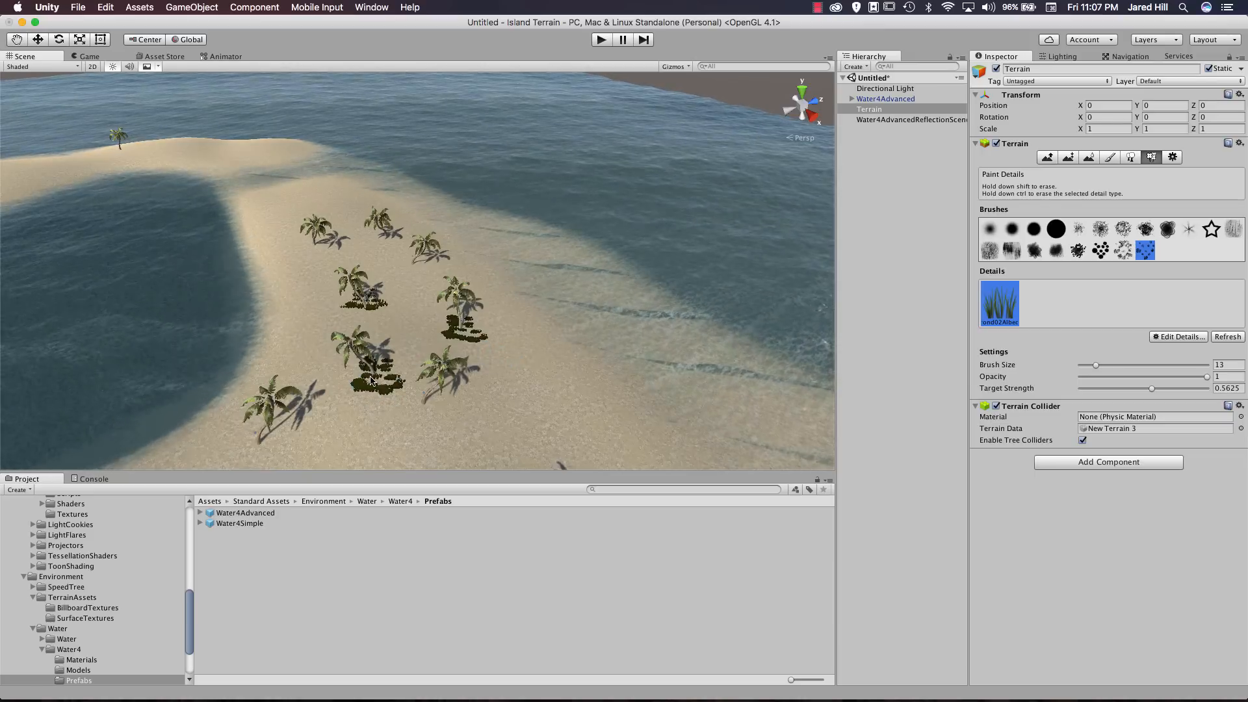
# Paint grass under the palms along the bay side of the grove.
pyautogui.click(425, 407)
pyautogui.keyDown('alt'); pyautogui.moveTo(425, 406); pyautogui.dragTo(130, 390); pyautogui.keyUp('alt')
pyautogui.scroll(6, 394, 385)
pyautogui.keyDown('alt'); pyautogui.moveTo(394, 384); pyautogui.dragTo(392, 351); pyautogui.keyUp('alt')
pyautogui.click(406, 219)
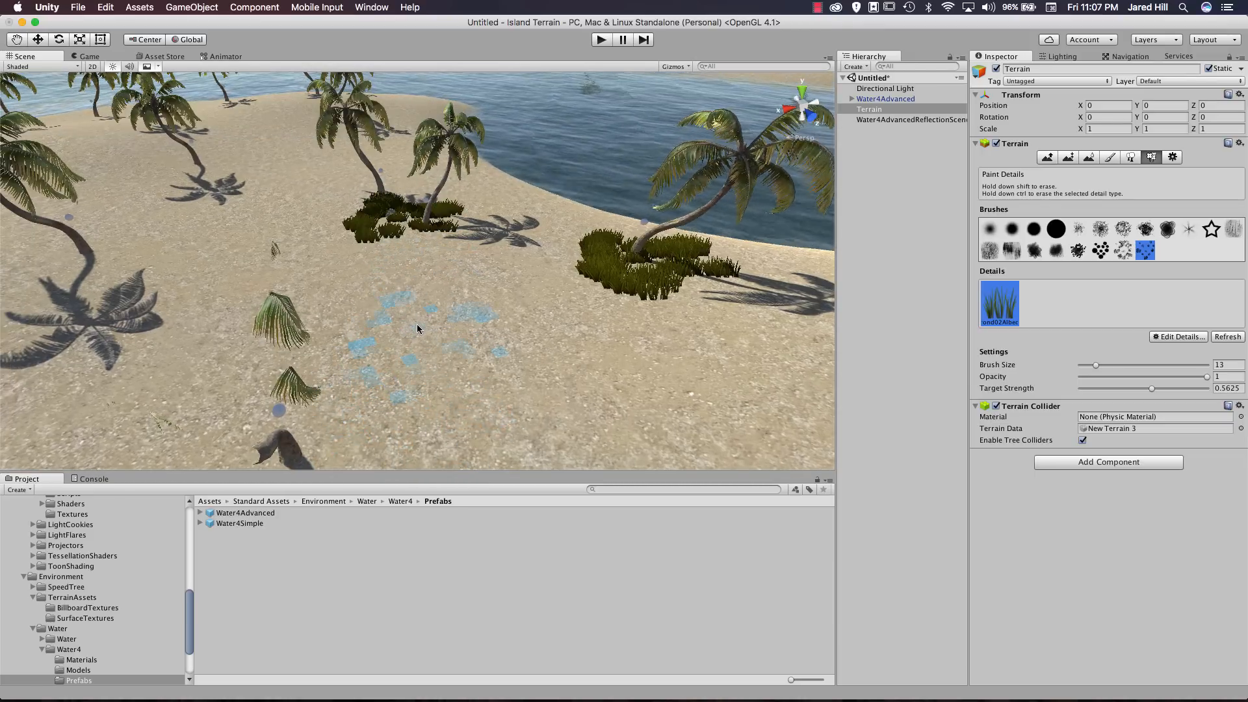
# Paint grass around the palms in the middle of the grove and toward the outer shore.
pyautogui.scroll(-6, 418, 329)
pyautogui.scroll(4, 400, 306)
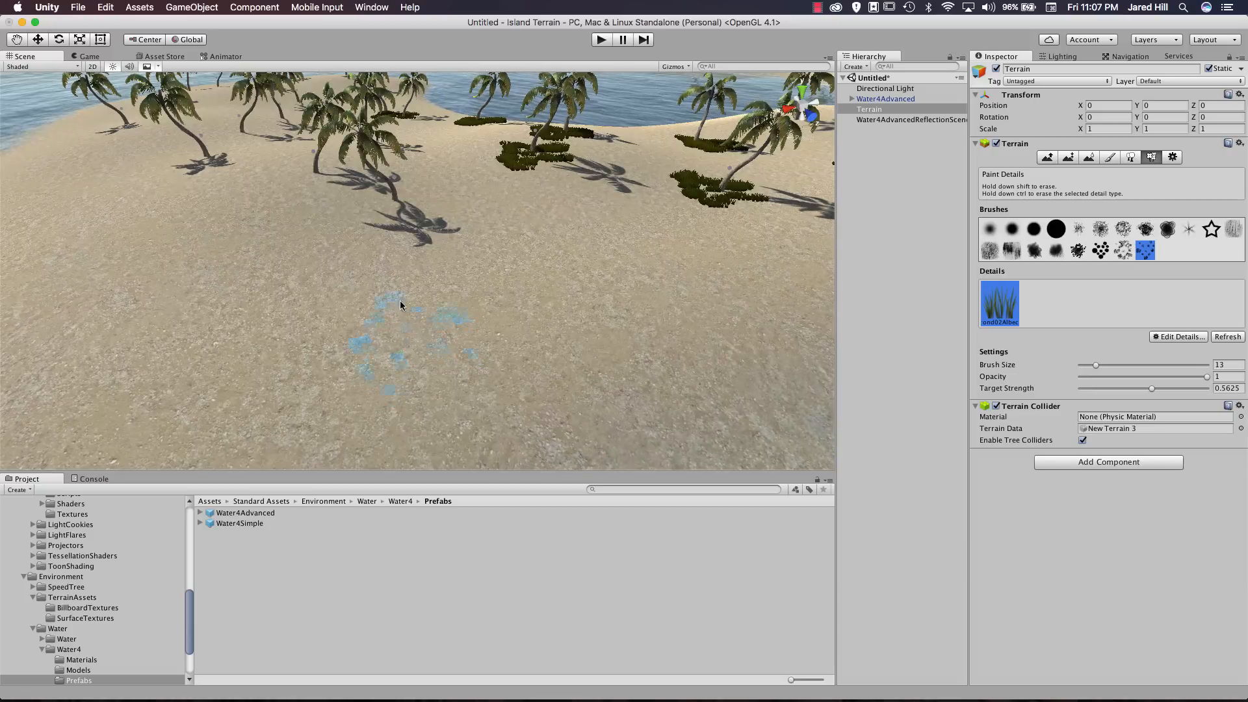
pyautogui.click(396, 207)
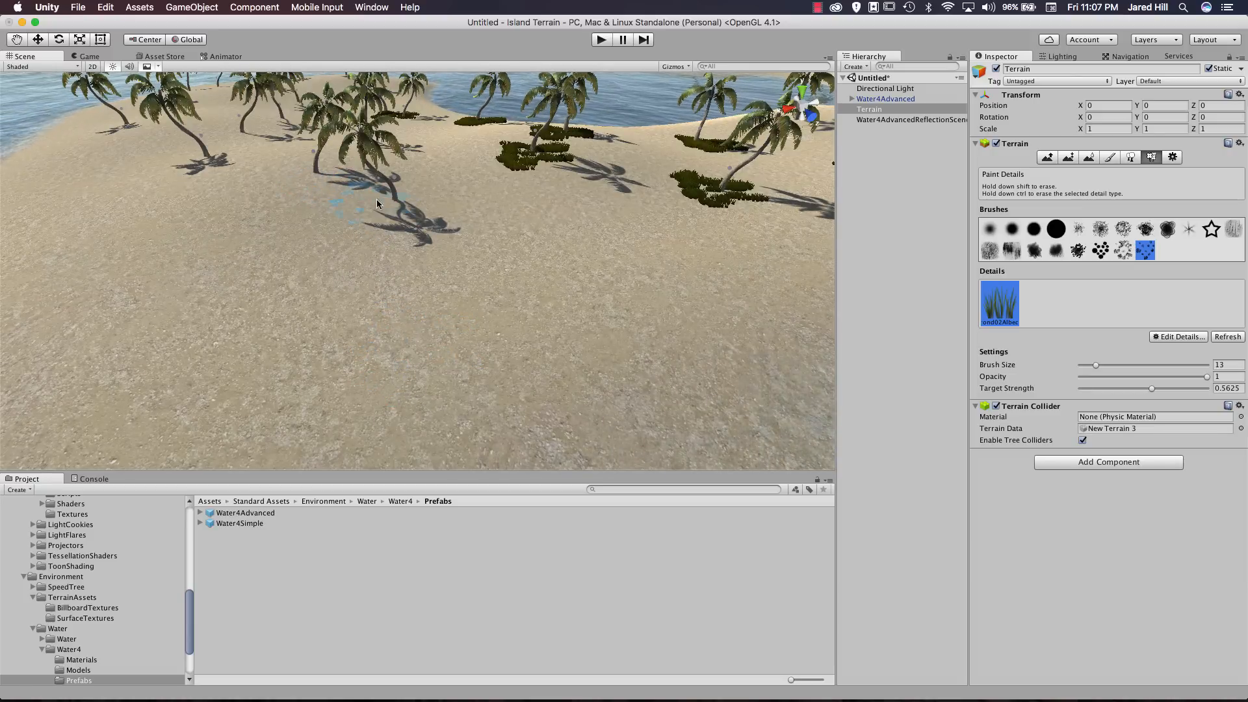
pyautogui.click(388, 202)
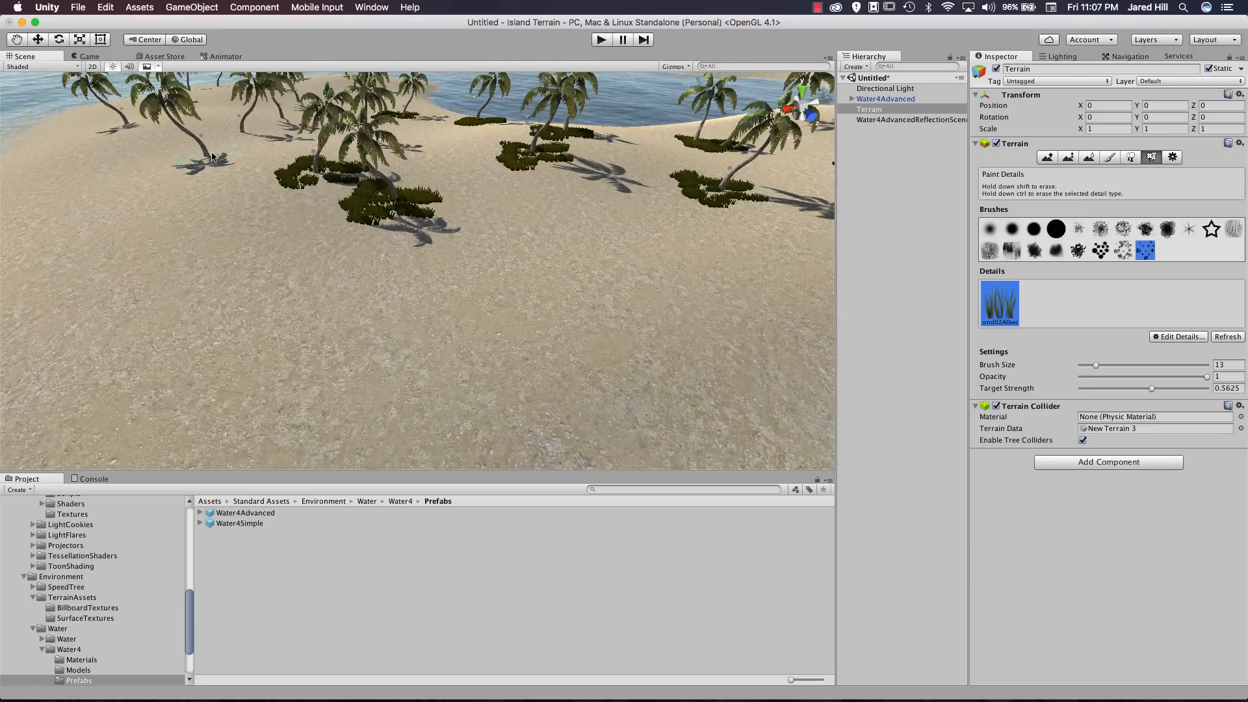
pyautogui.scroll(-8, 214, 161)
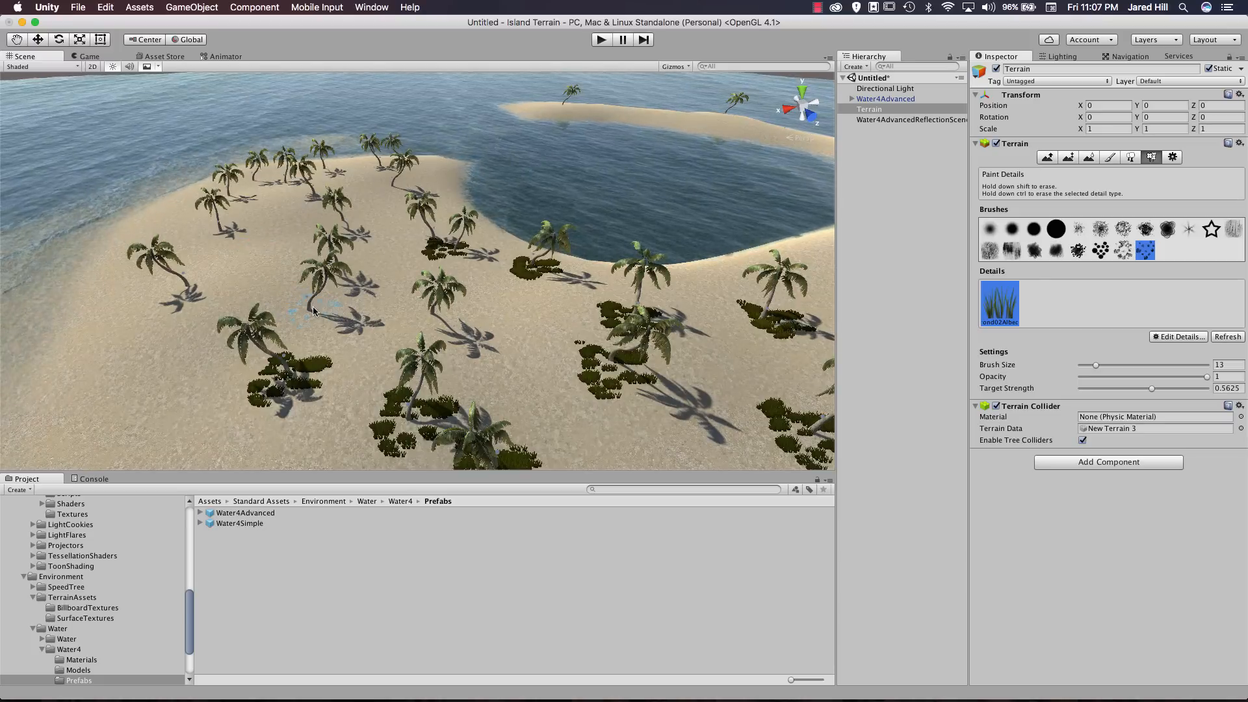
pyautogui.click(189, 291)
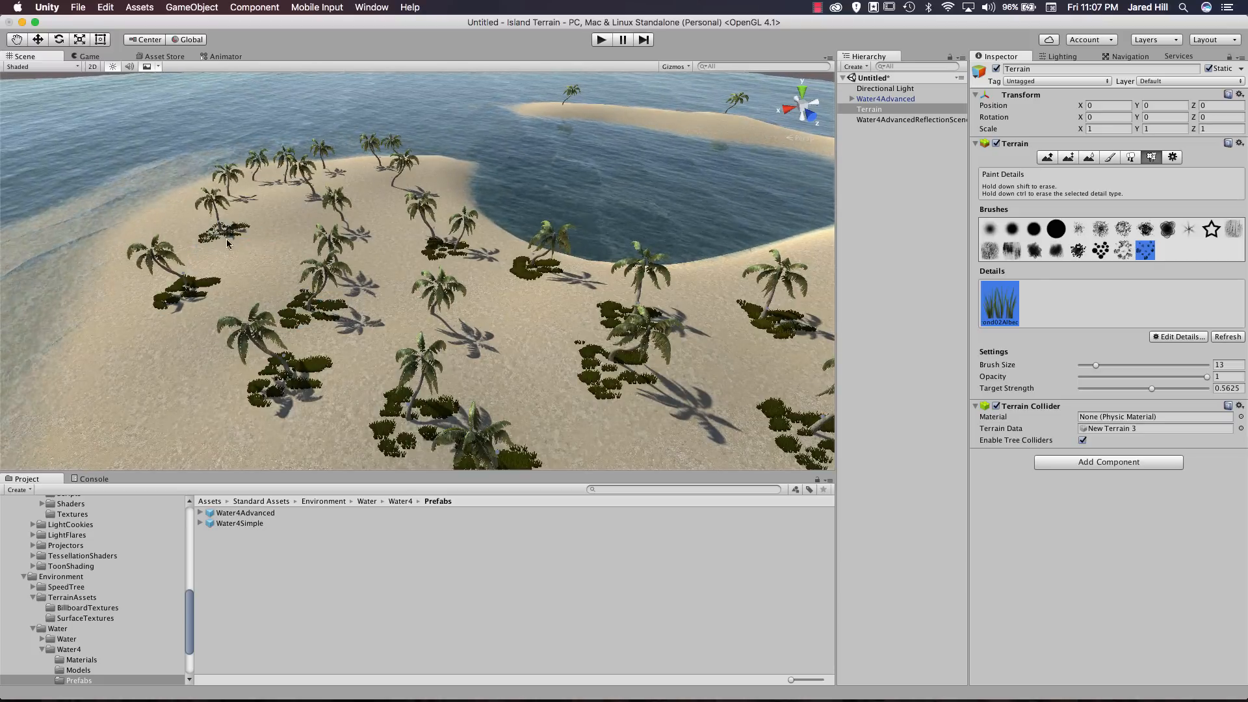
# Paint grass patches beneath the palms at the far end of the grove near the water.
pyautogui.scroll(6, 345, 221)
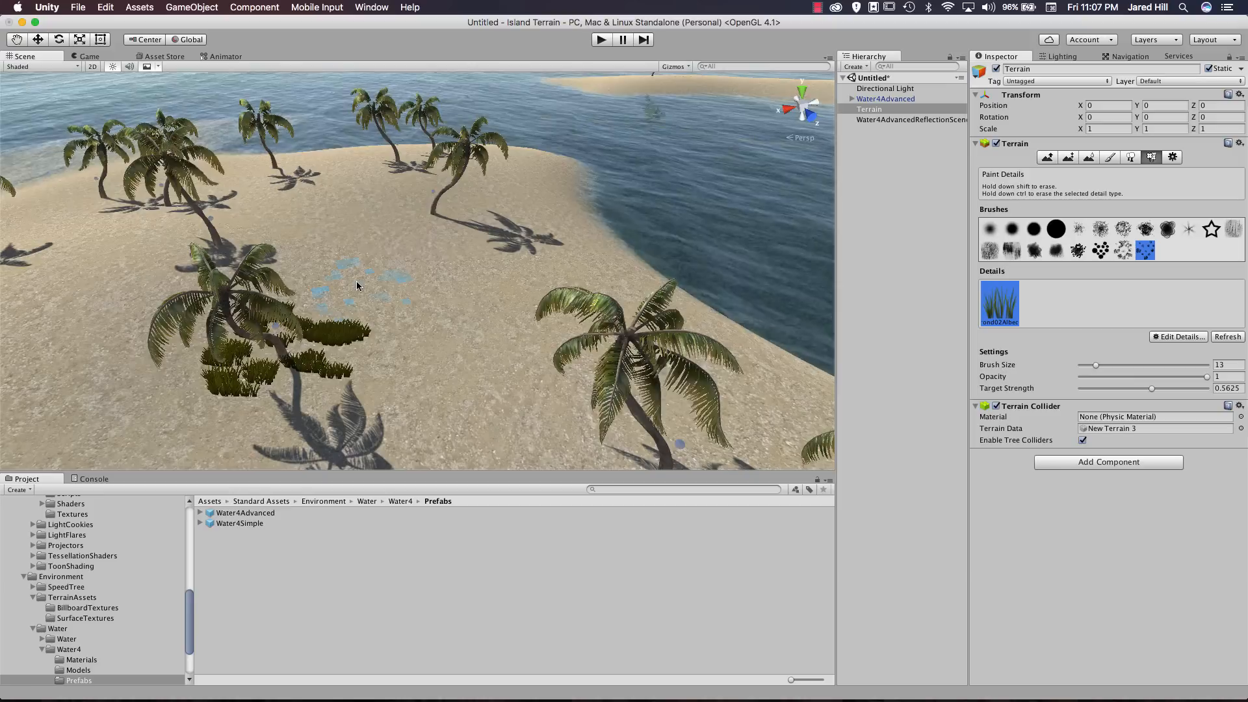
pyautogui.scroll(2, 357, 291)
pyautogui.click(436, 185)
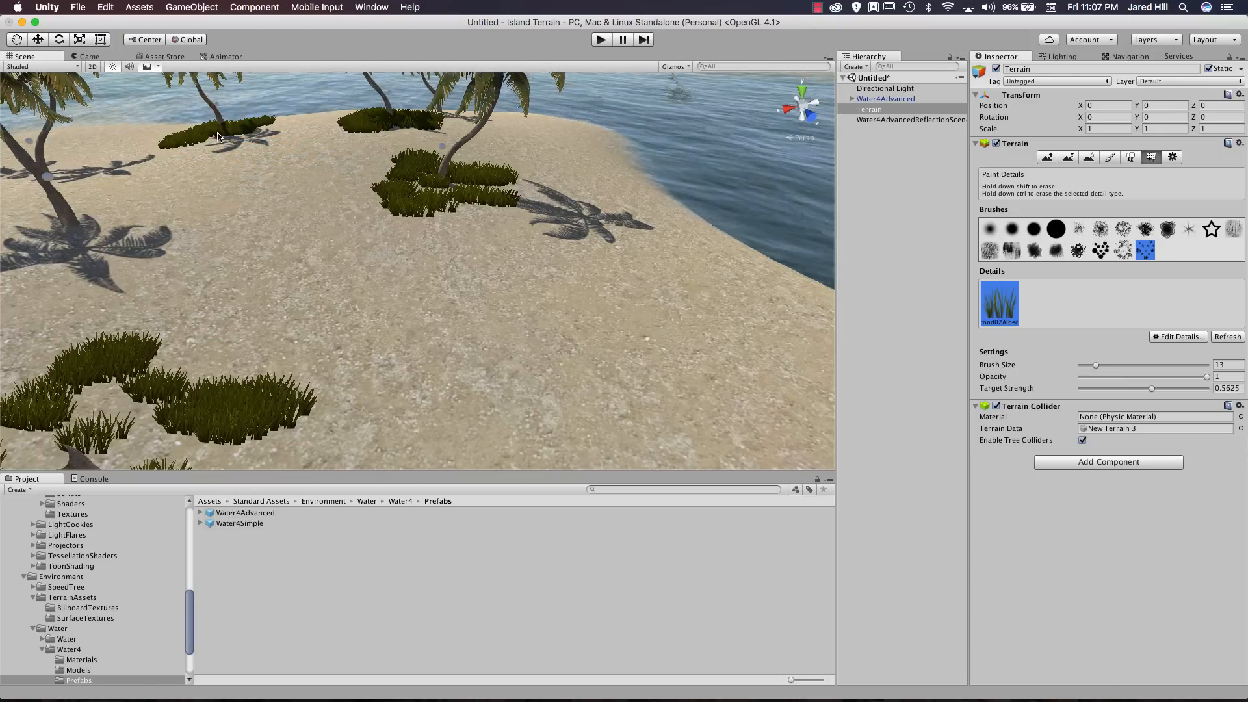
pyautogui.moveTo(211, 306)
pyautogui.mouseDown(button='middle')
pyautogui.moveTo(198, 308)
pyautogui.moveTo(220, 306)
pyautogui.moveTo(211, 316)
pyautogui.mouseUp(button='middle')
pyautogui.moveTo(275, 284); pyautogui.dragTo(336, 292, button='right')
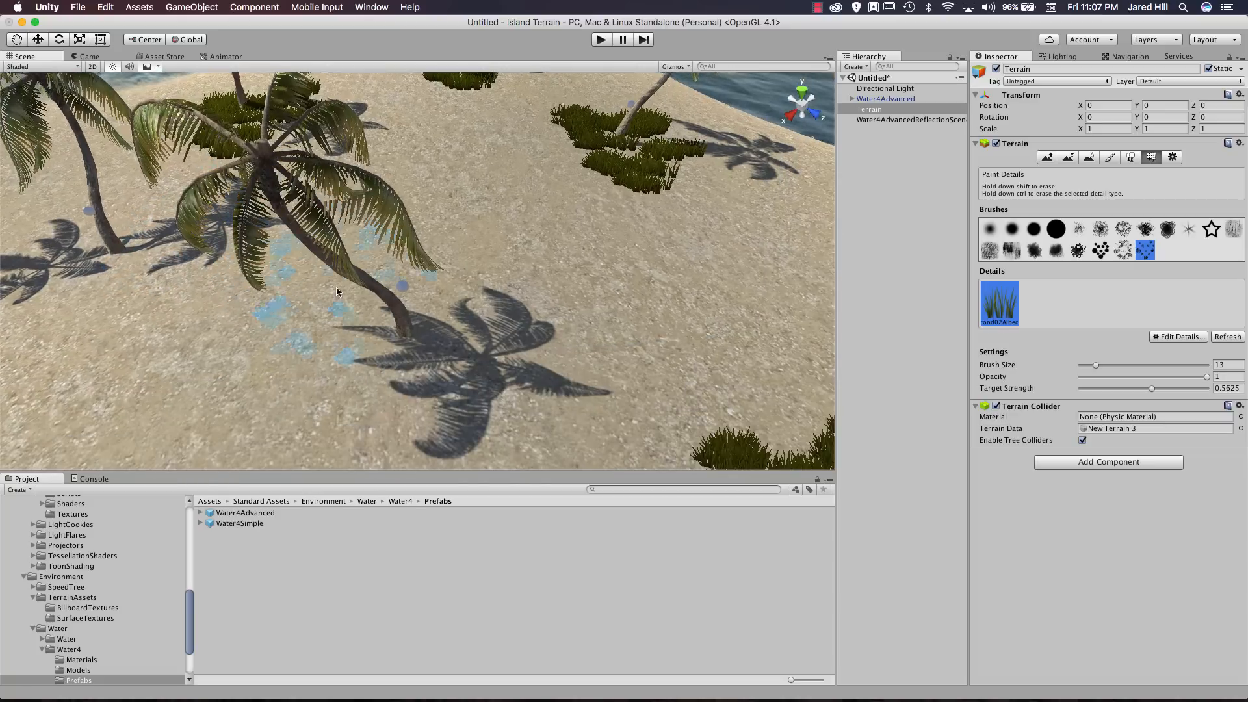
# Paint grass around the remaining bare palms in the grove and bring the whole island into view.
pyautogui.click(396, 324)
pyautogui.click(97, 282)
pyautogui.moveTo(140, 286)
pyautogui.mouseDown(button='right')
pyautogui.moveTo(85, 241)
pyautogui.moveTo(85, 224)
pyautogui.mouseUp(button='right')
pyautogui.moveTo(162, 219); pyautogui.dragTo(277, 249, button='right')
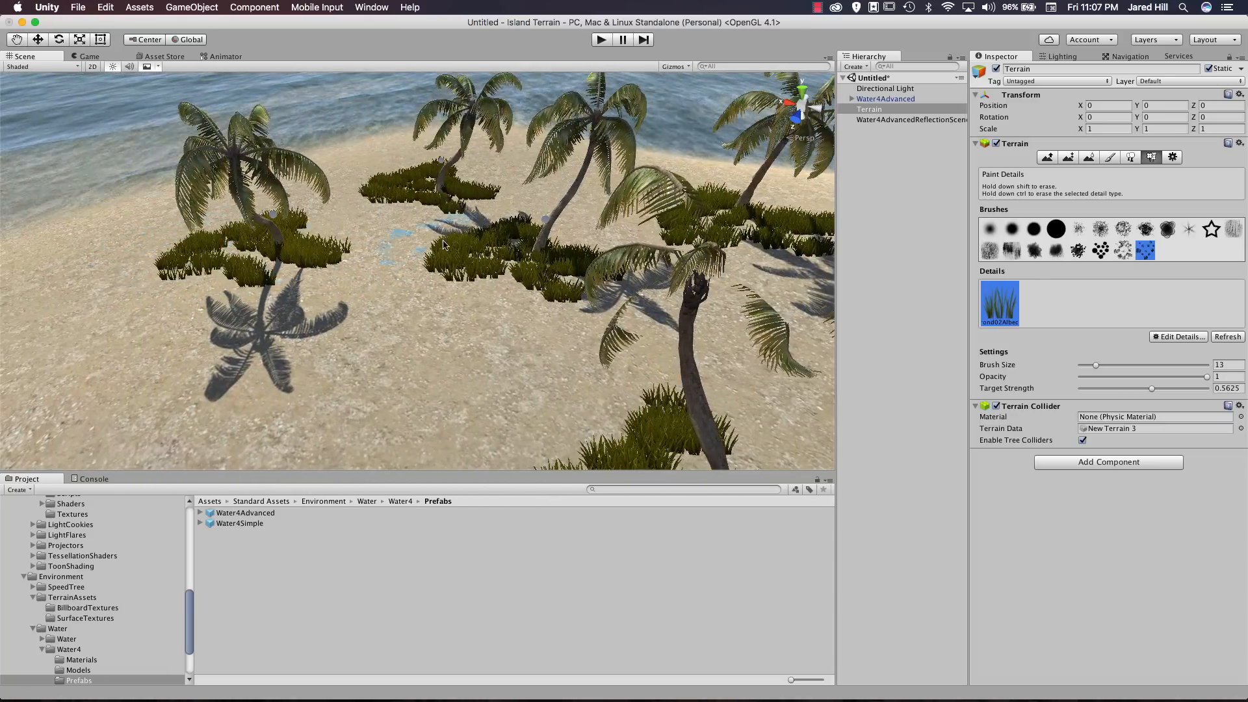
pyautogui.moveTo(444, 244); pyautogui.dragTo(383, 249, button='right')
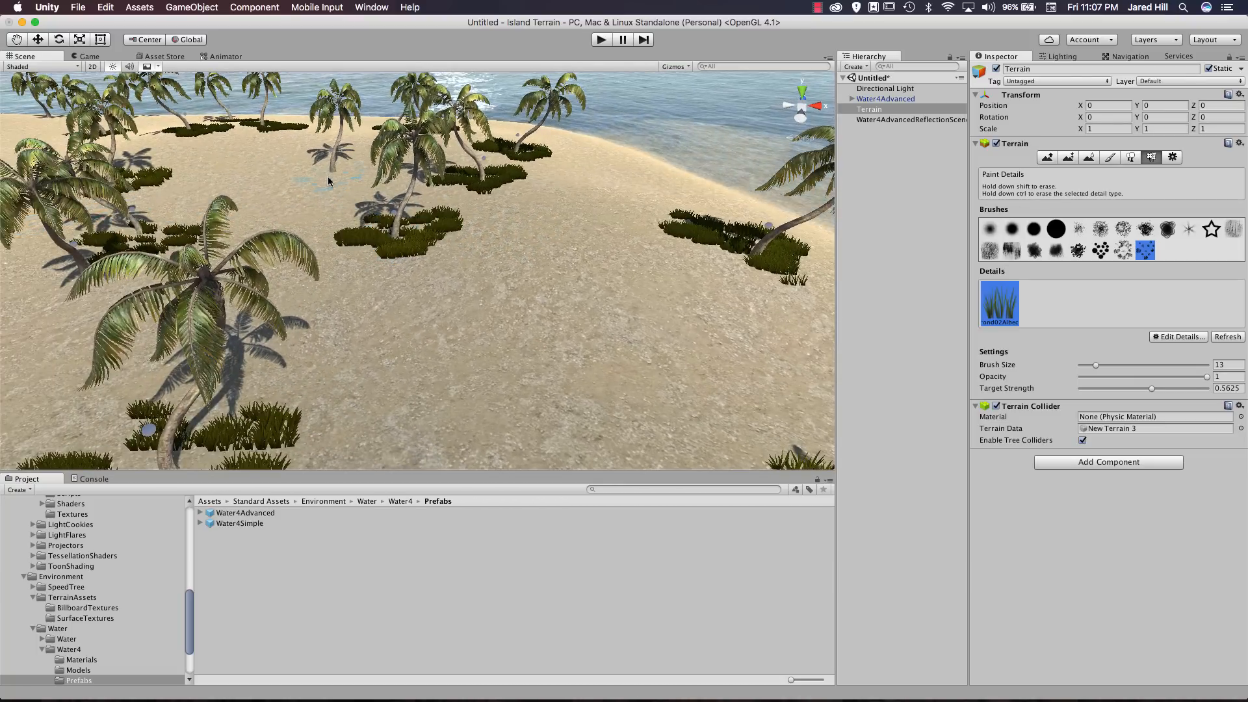
pyautogui.scroll(-10, 335, 220)
pyautogui.scroll(3, 374, 265)
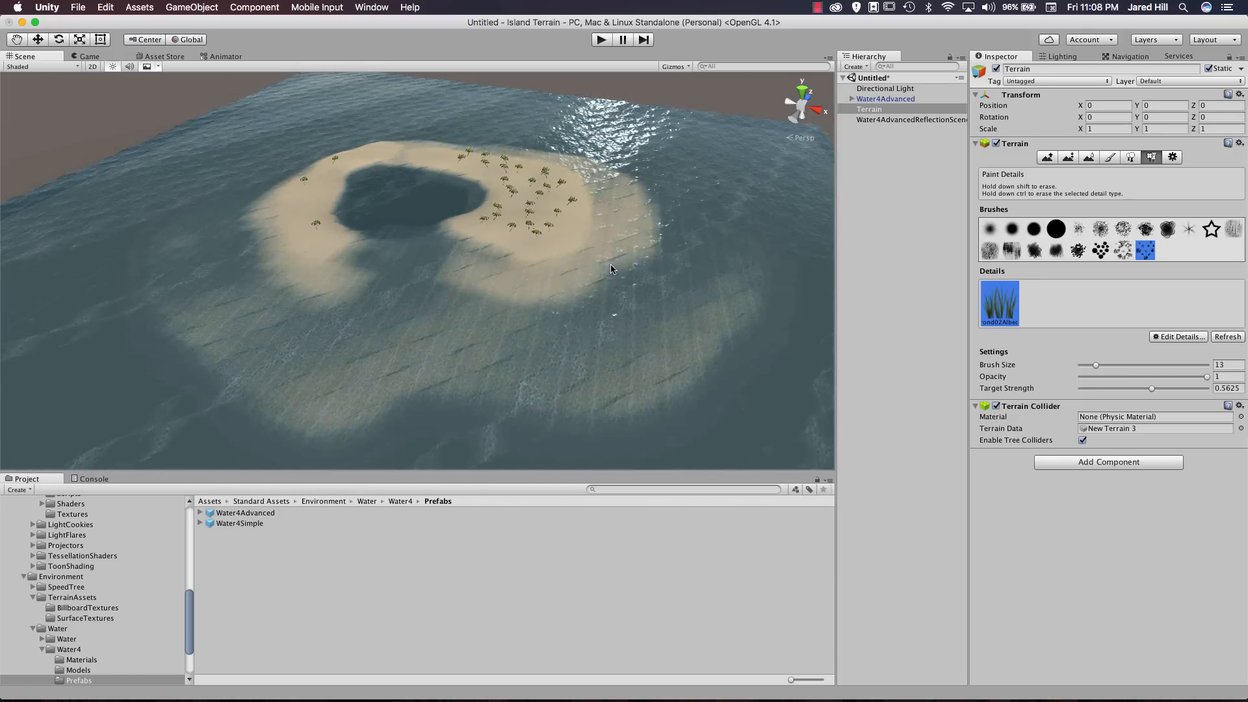
# Open the Prefabs folder of FirstPersonCharacter within the Standard Assets Characters folder.
pyautogui.scroll(5, 83, 574)
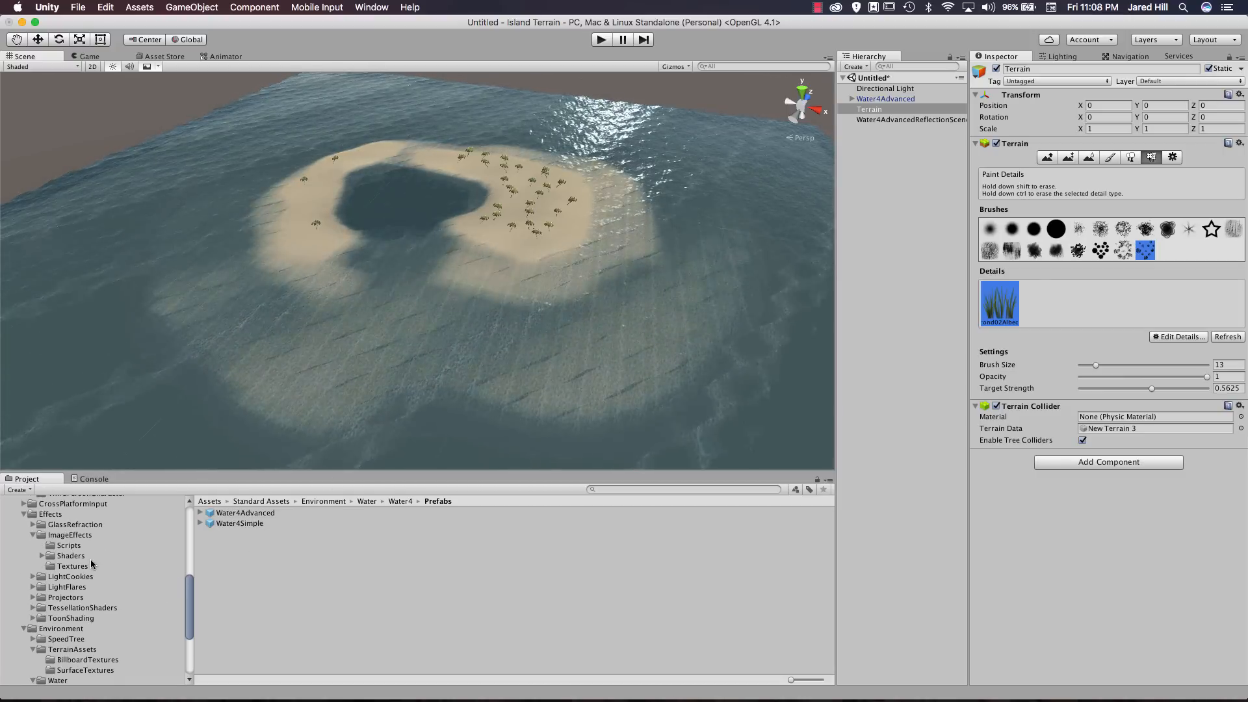
pyautogui.scroll(6, 75, 567)
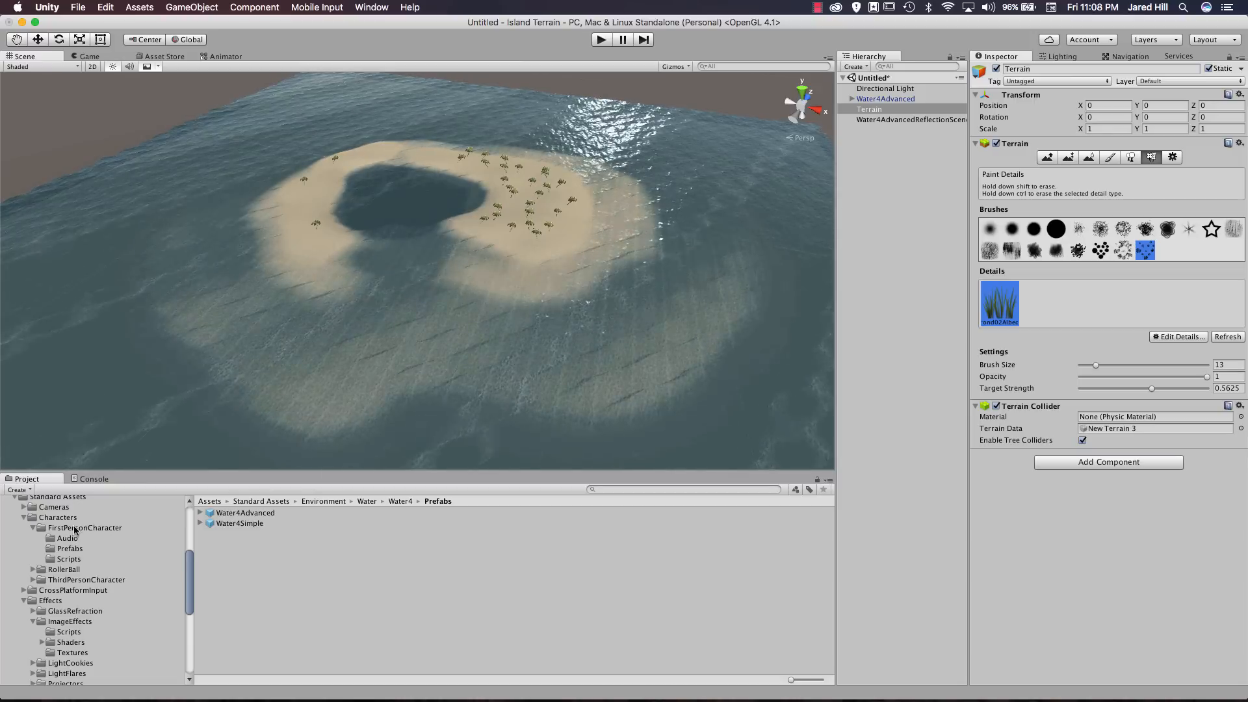
pyautogui.click(65, 499)
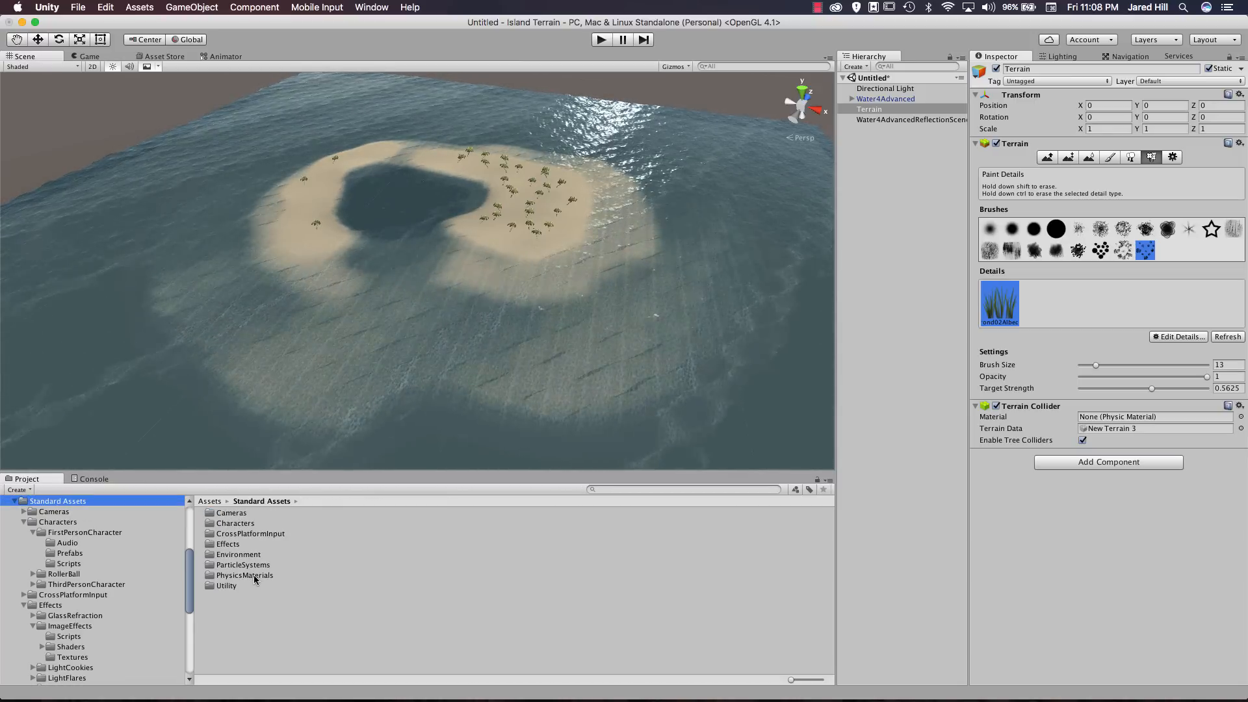
pyautogui.doubleClick(235, 523)
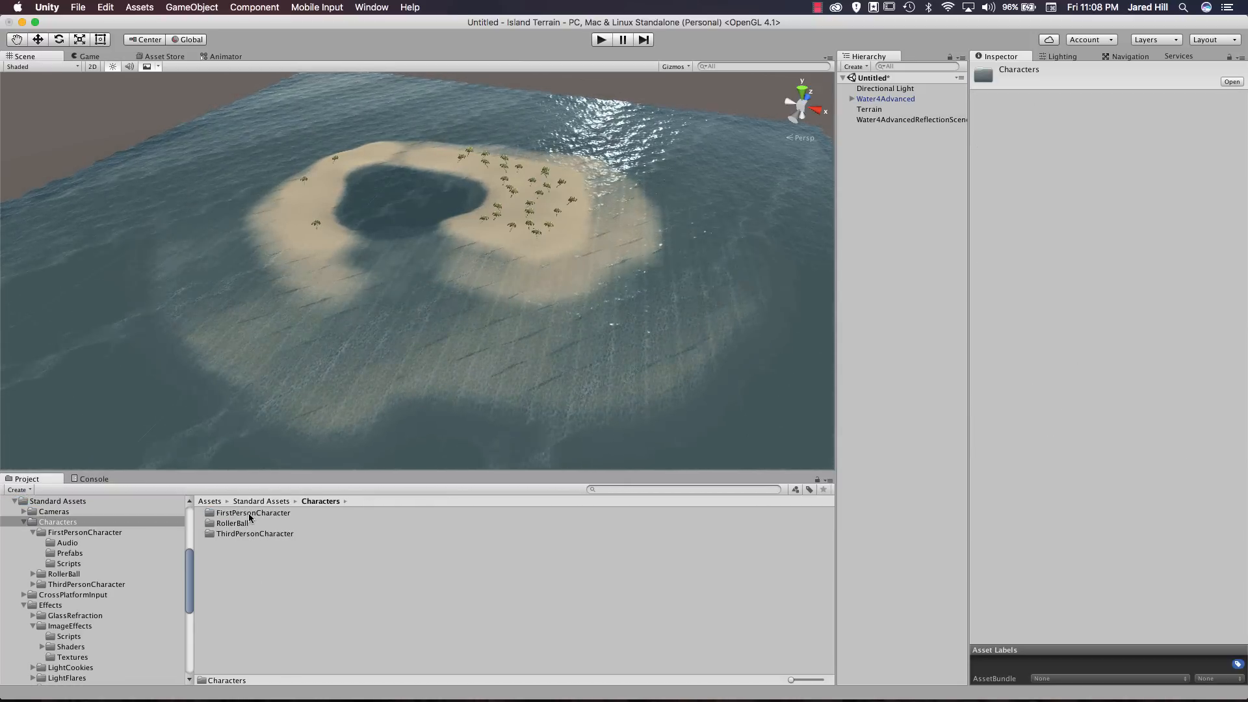
pyautogui.doubleClick(249, 514)
pyautogui.doubleClick(247, 533)
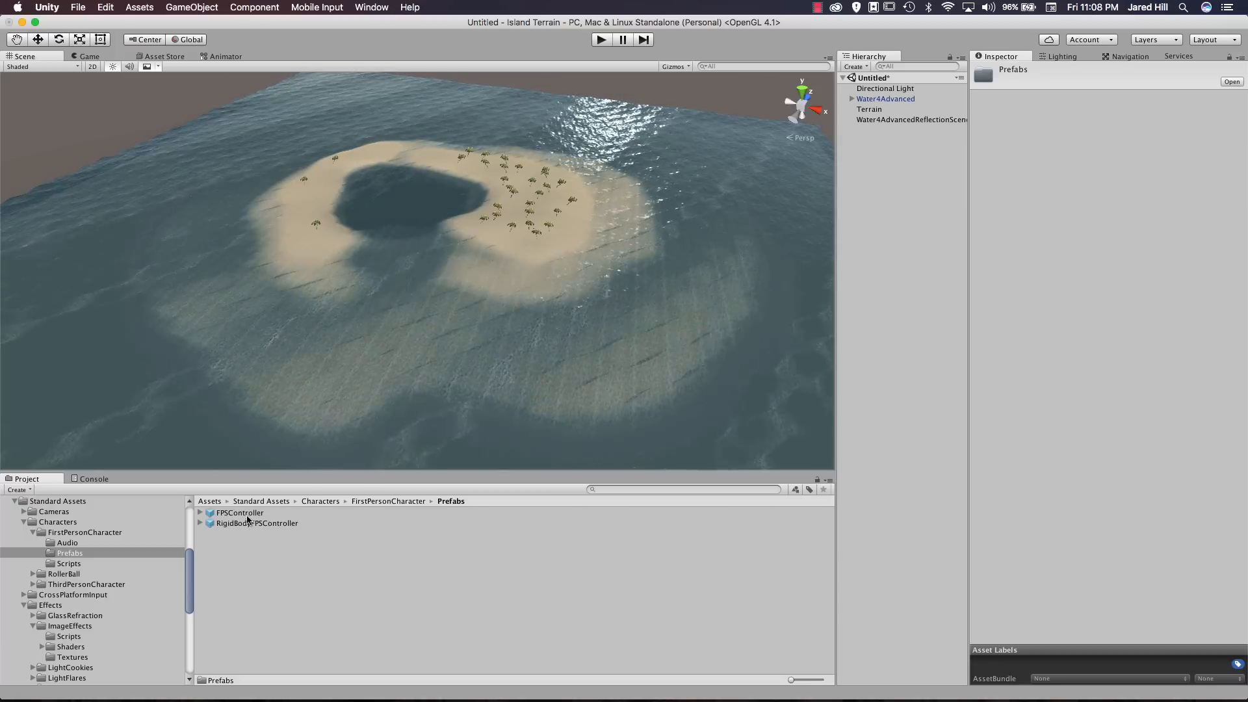
# Place the FPSController prefab on the sandy arm and raise it above the ground to a Y position of about 12.4.
pyautogui.moveTo(247, 518); pyautogui.dragTo(312, 221)
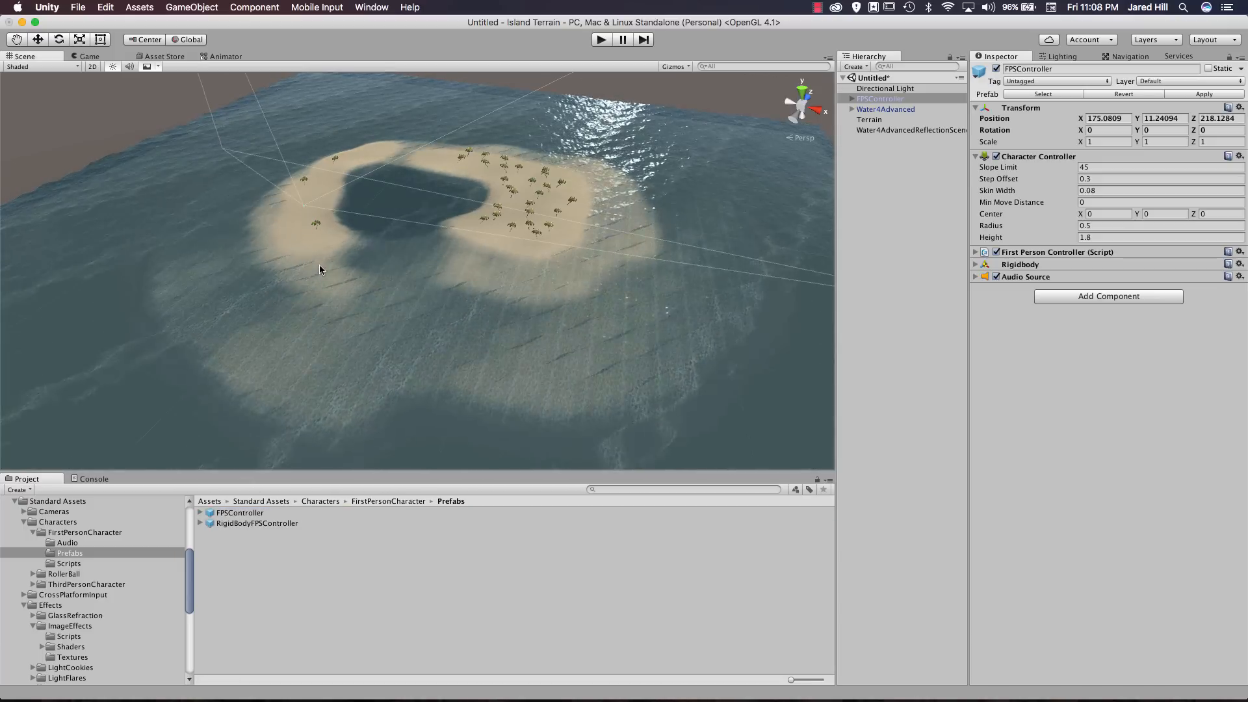
pyautogui.press('f')
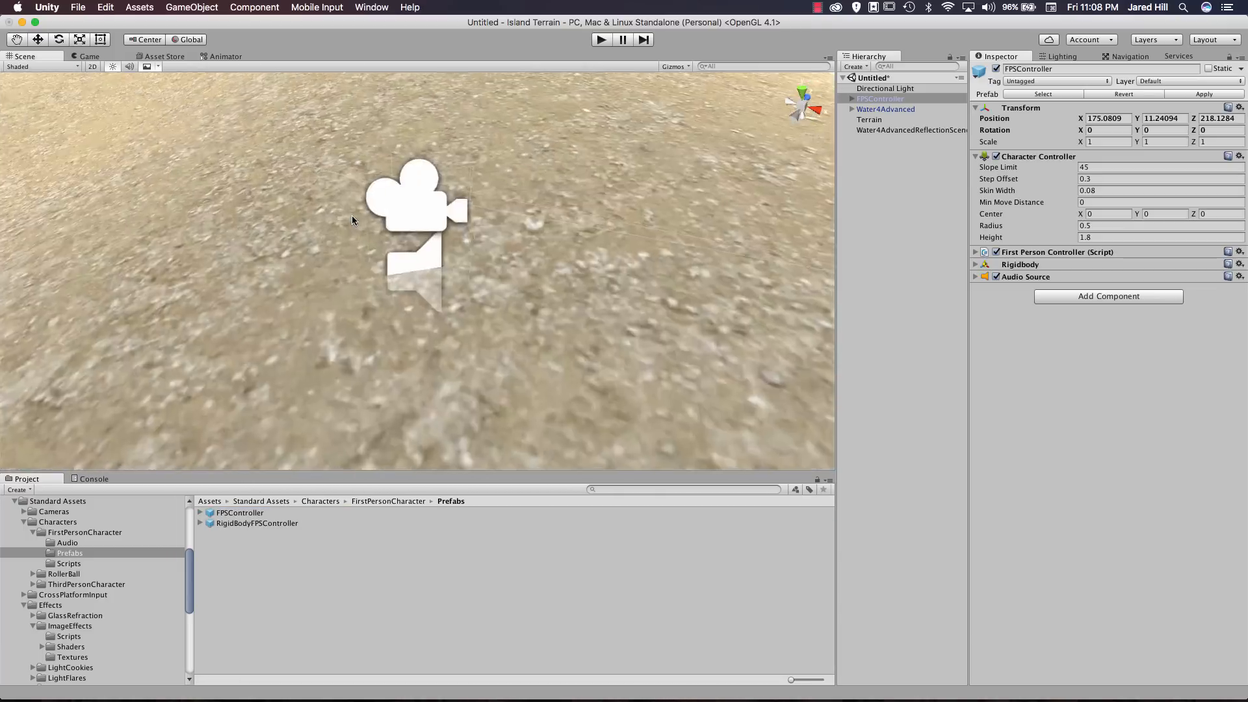
pyautogui.moveTo(419, 237); pyautogui.dragTo(426, 151)
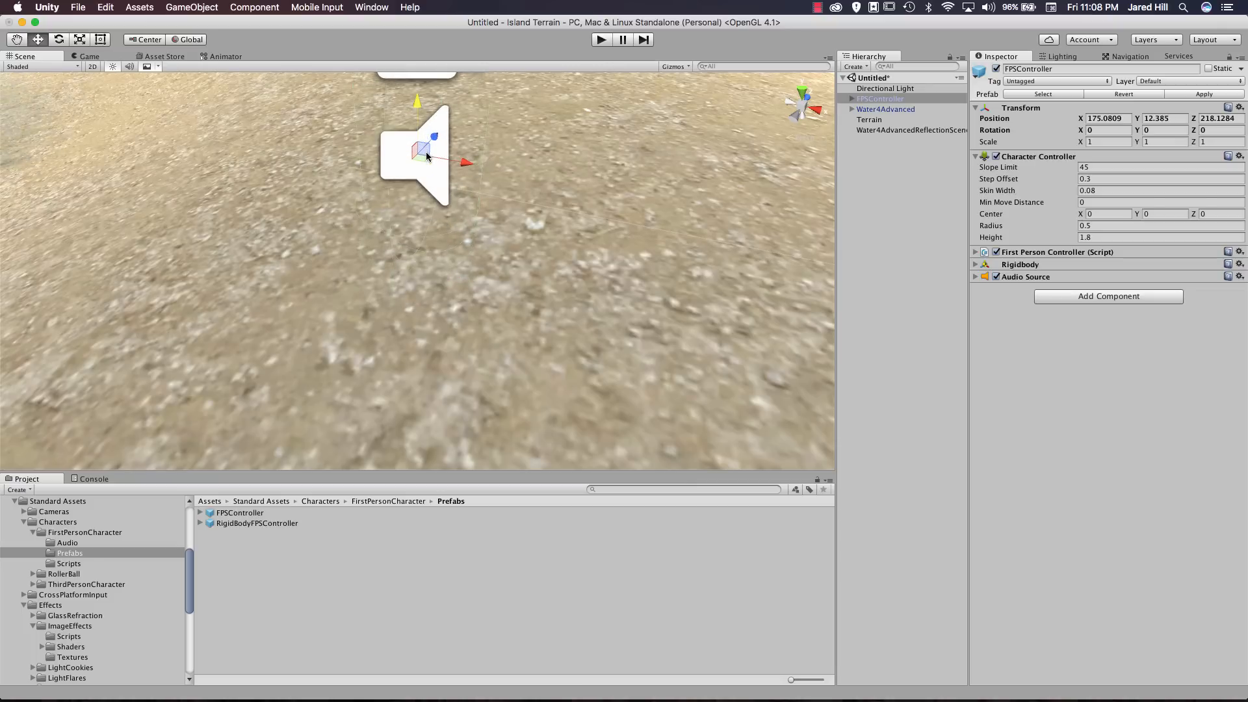
pyautogui.scroll(-3, 396, 229)
# Play the scene to look around the island in first person, and stop playback.
pyautogui.click(602, 40)
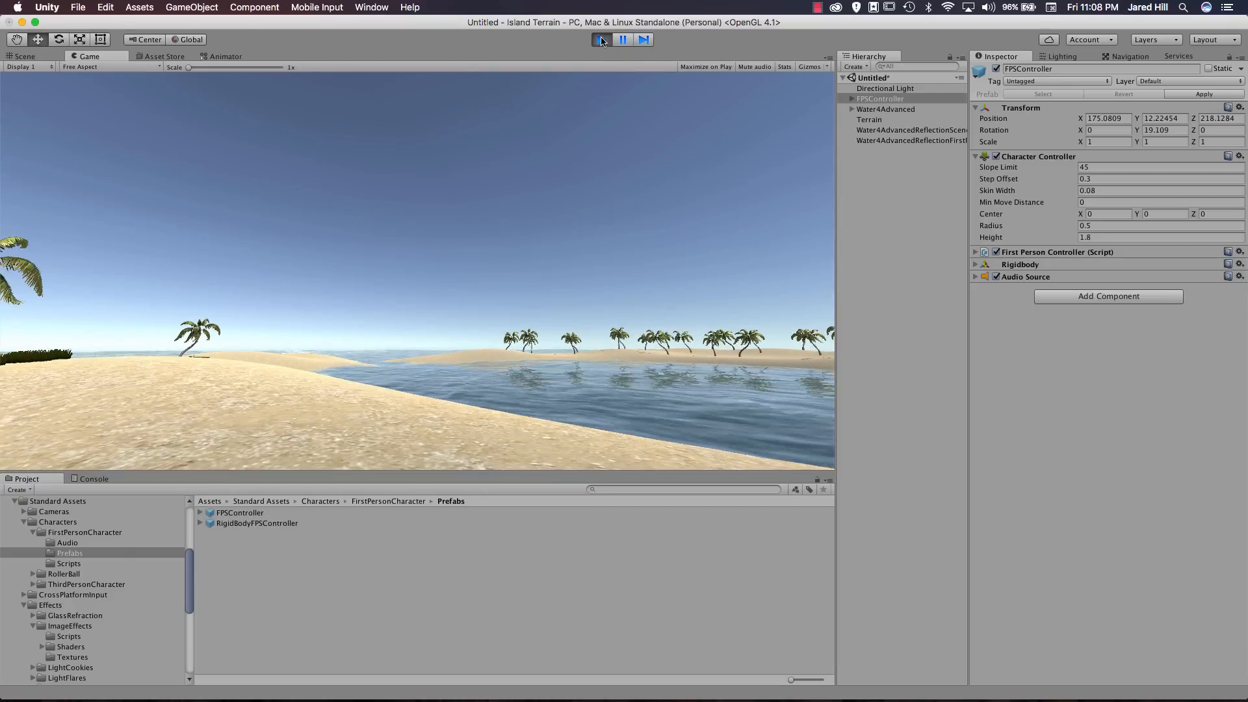
pyautogui.click(602, 40)
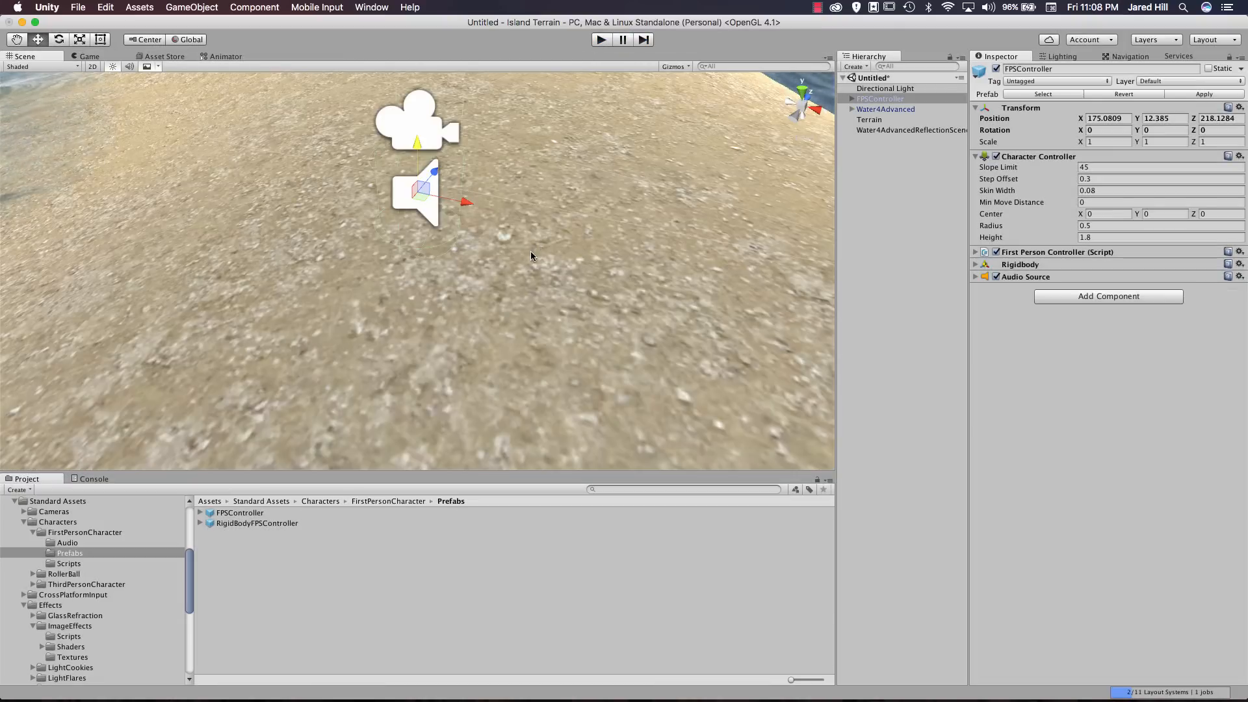
pyautogui.scroll(-5, 531, 255)
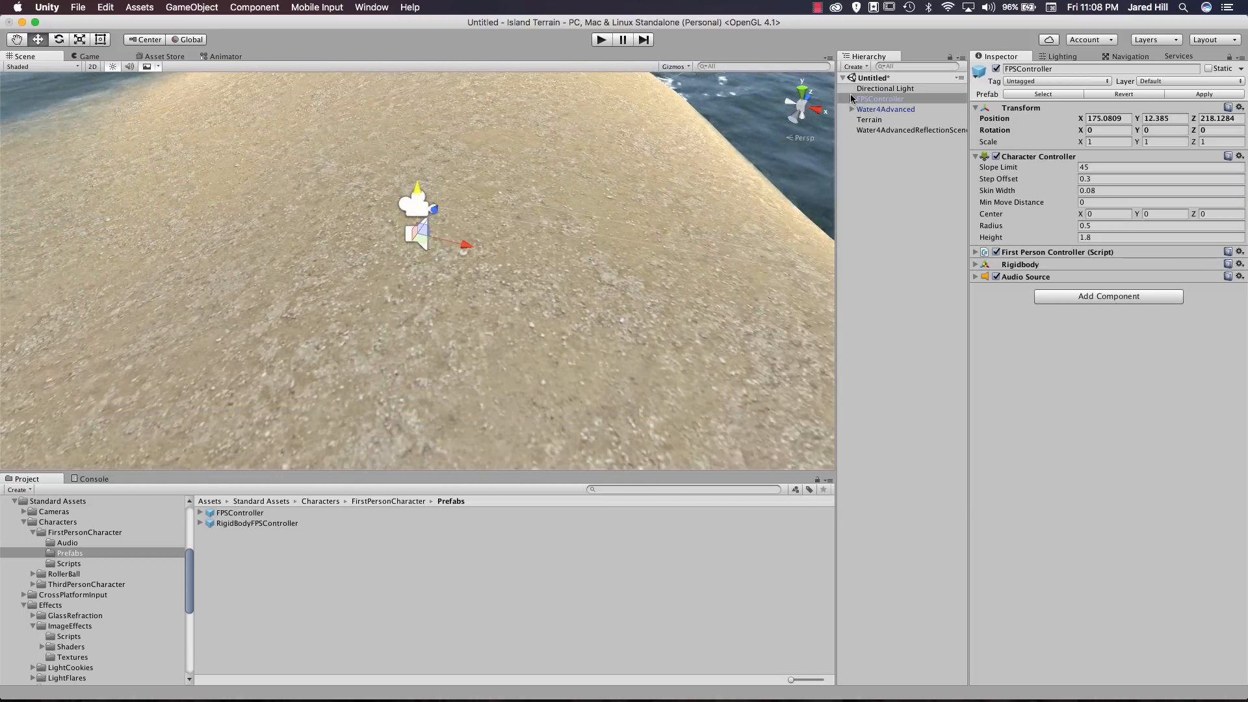
# Expand FPSController to select its FirstPersonCharacter camera, and open the Scripts folder of ImageEffects within the Standard Assets Effects folder.
pyautogui.click(851, 98)
pyautogui.click(893, 109)
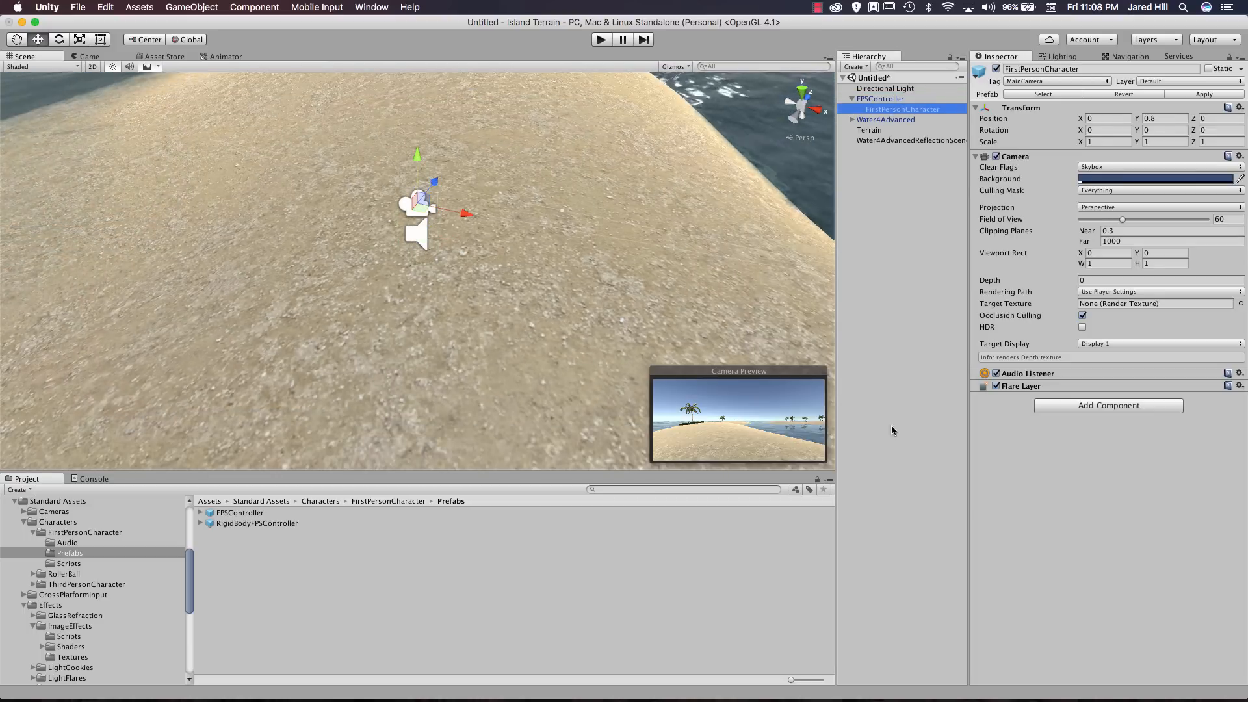
pyautogui.click(51, 605)
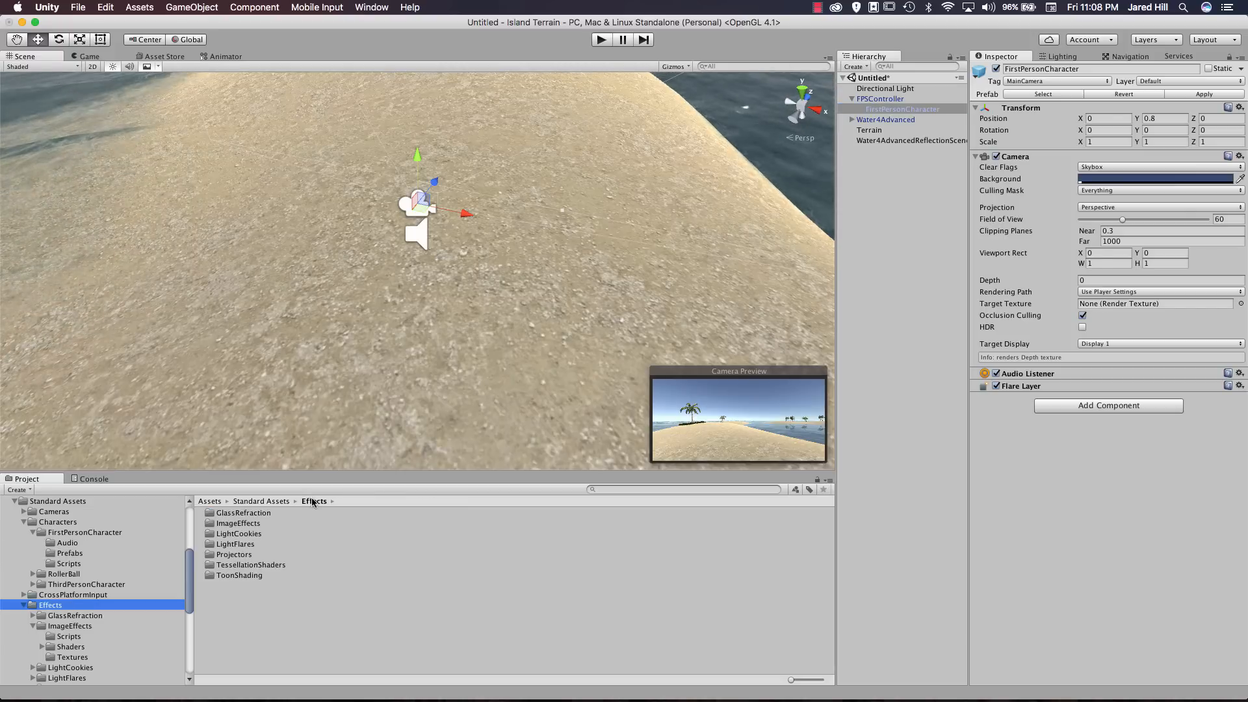
pyautogui.doubleClick(247, 533)
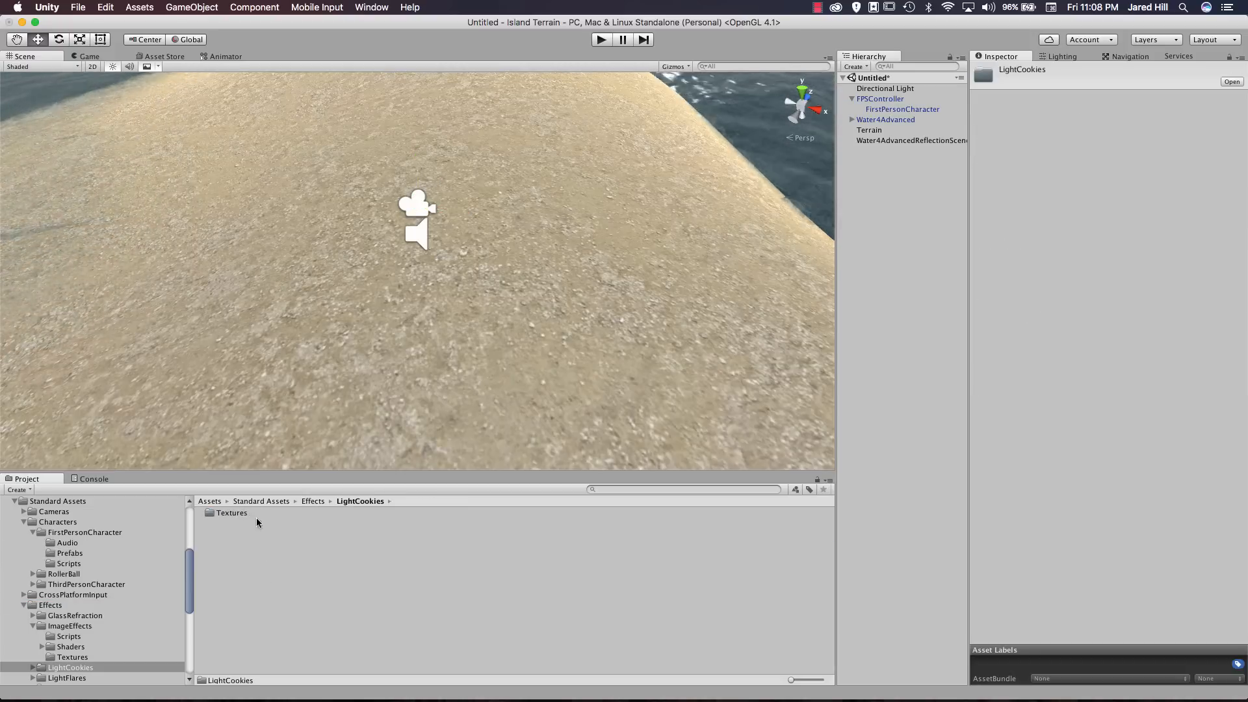
pyautogui.click(313, 501)
pyautogui.doubleClick(247, 524)
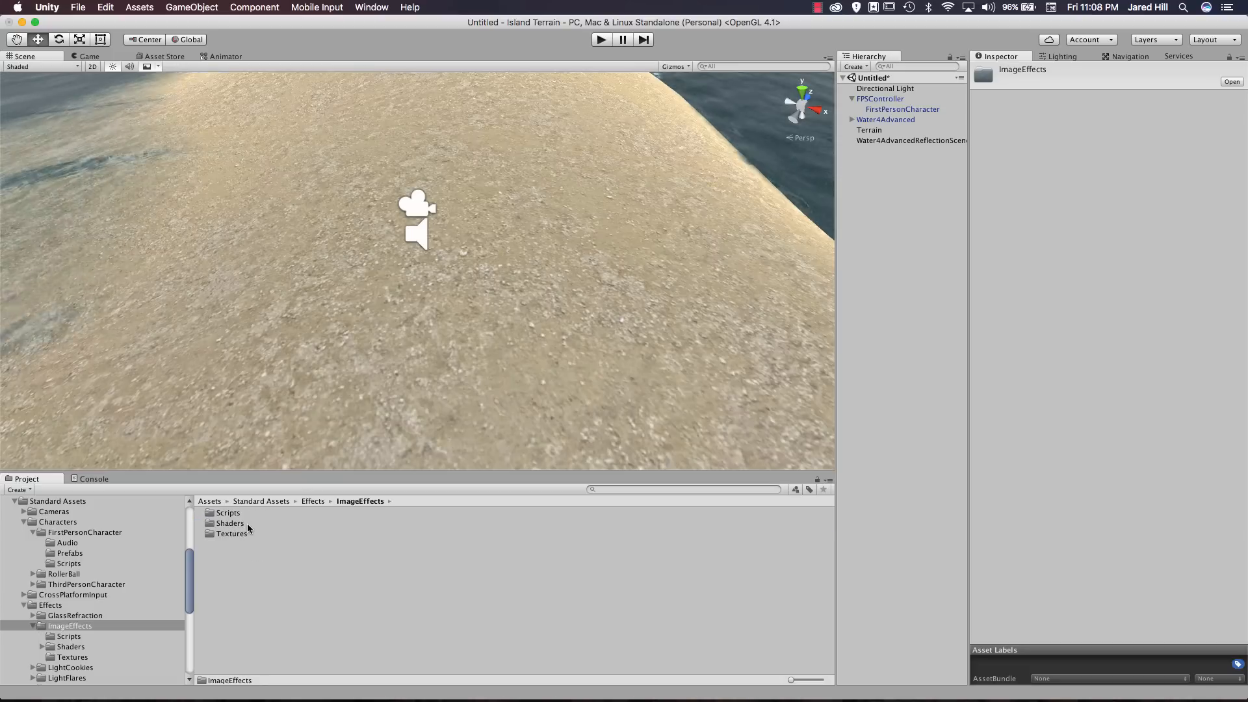
pyautogui.doubleClick(244, 515)
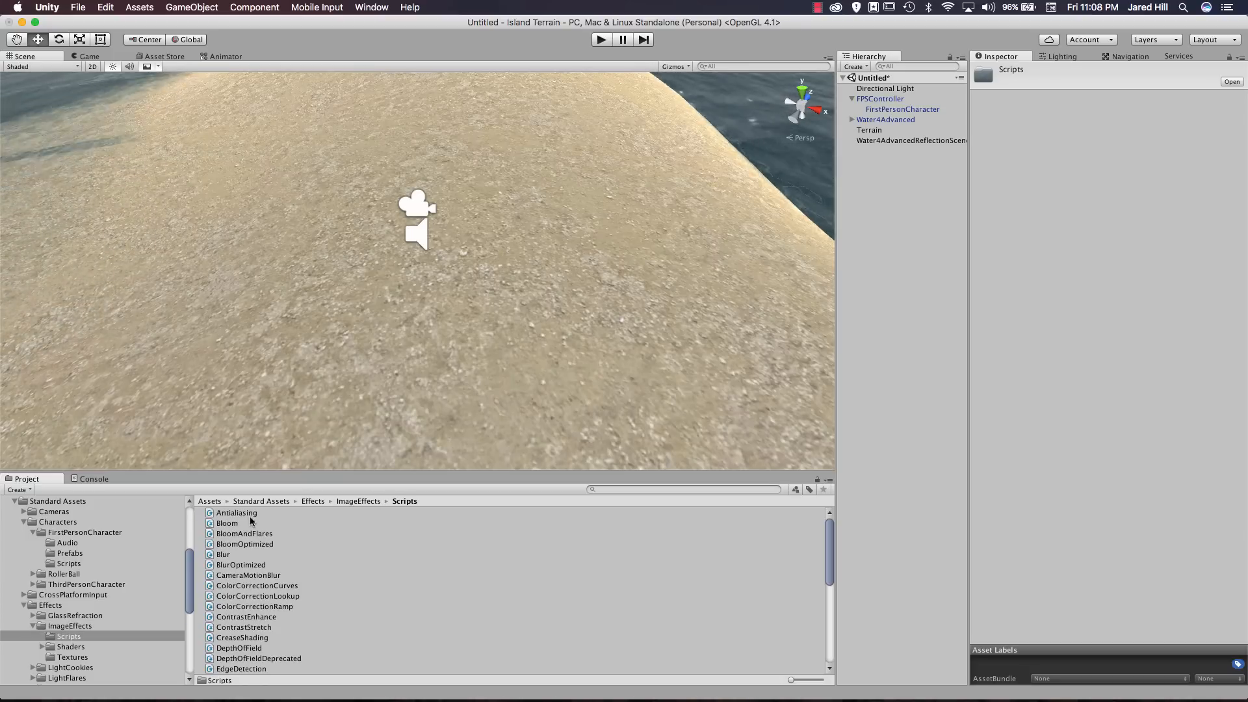
# Add the Bloom script to the FirstPersonCharacter camera.
pyautogui.click(889, 110)
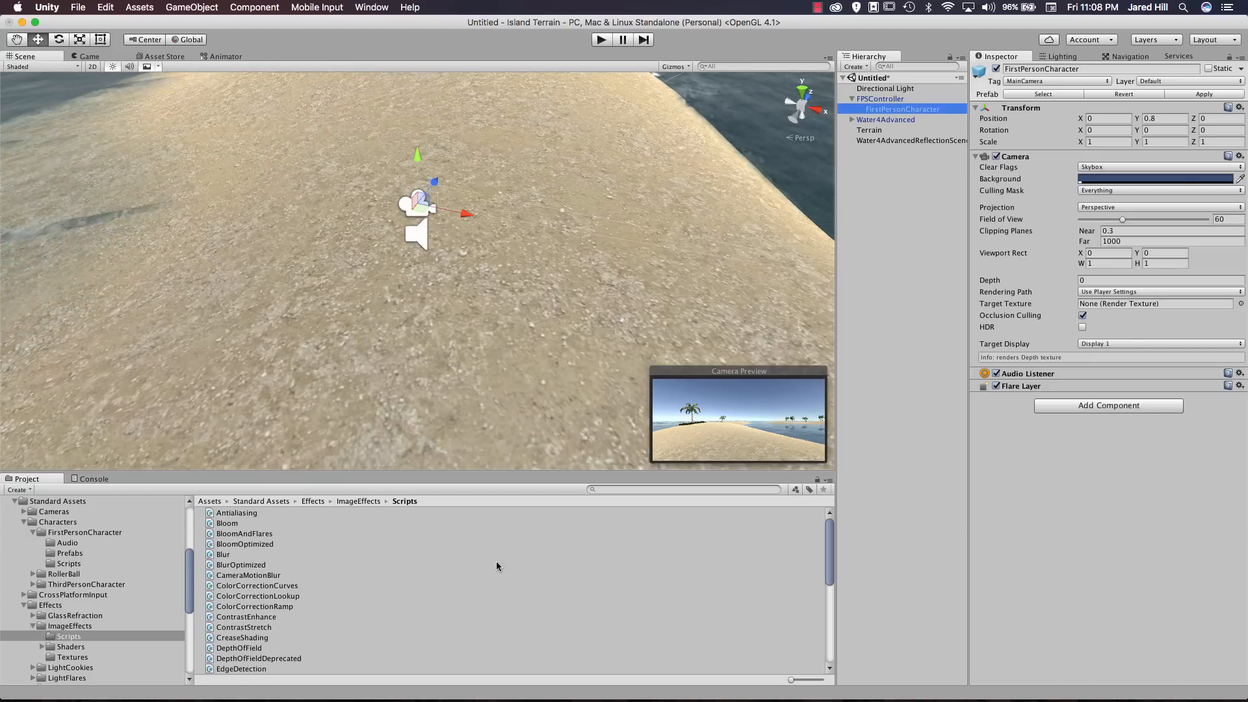
pyautogui.click(240, 533)
pyautogui.click(238, 524)
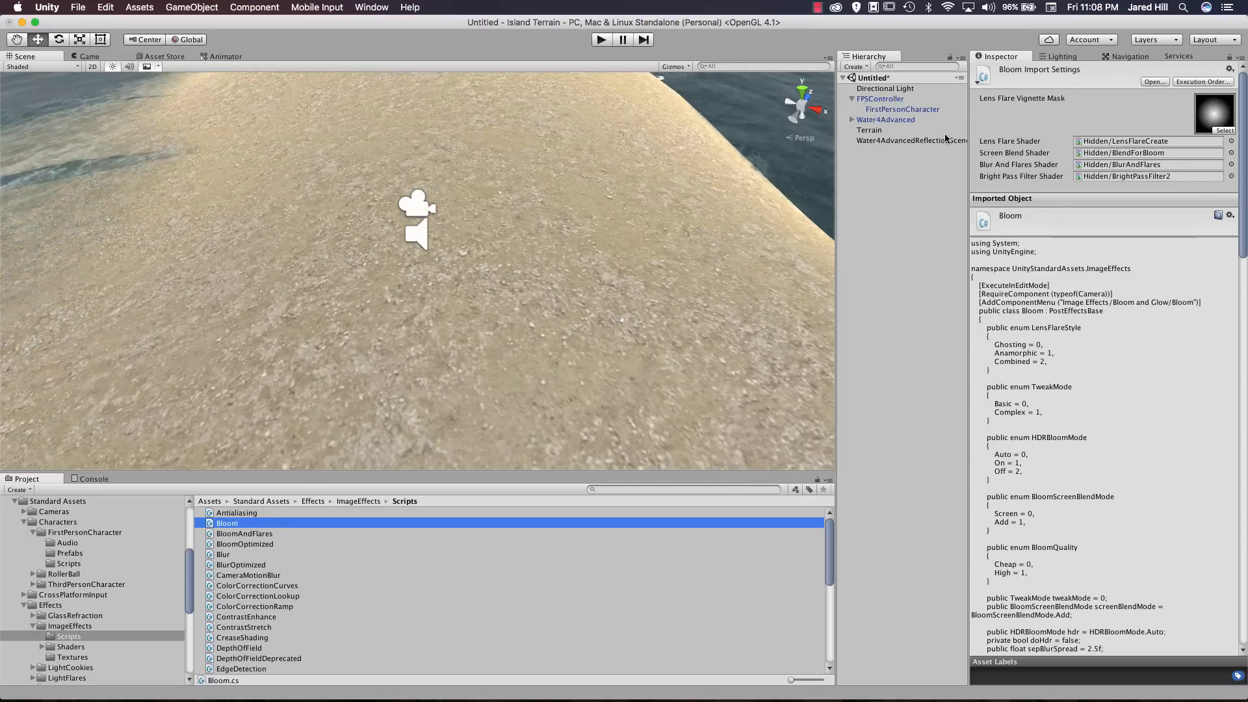
pyautogui.click(900, 112)
pyautogui.moveTo(235, 526); pyautogui.dragTo(1023, 462)
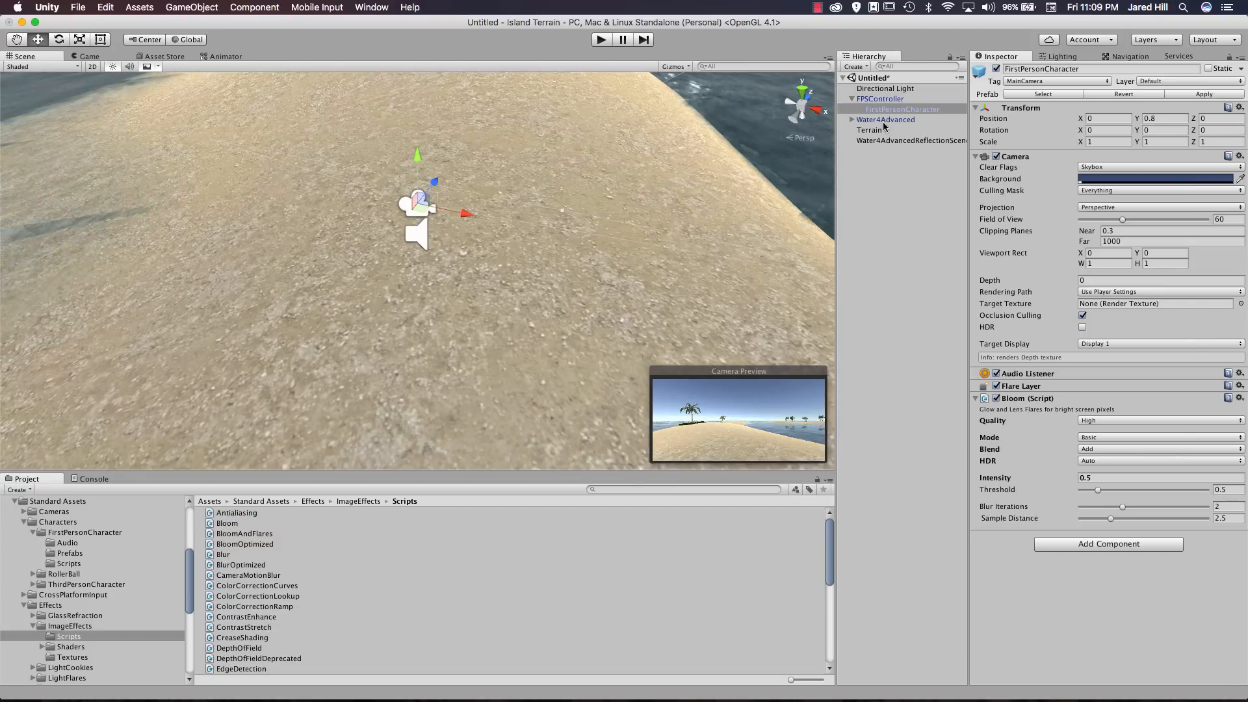
# In the Game view, tune the camera's Bloom to intensity 0.47, threshold 0.4 and sample distance 0.62.
pyautogui.click(95, 57)
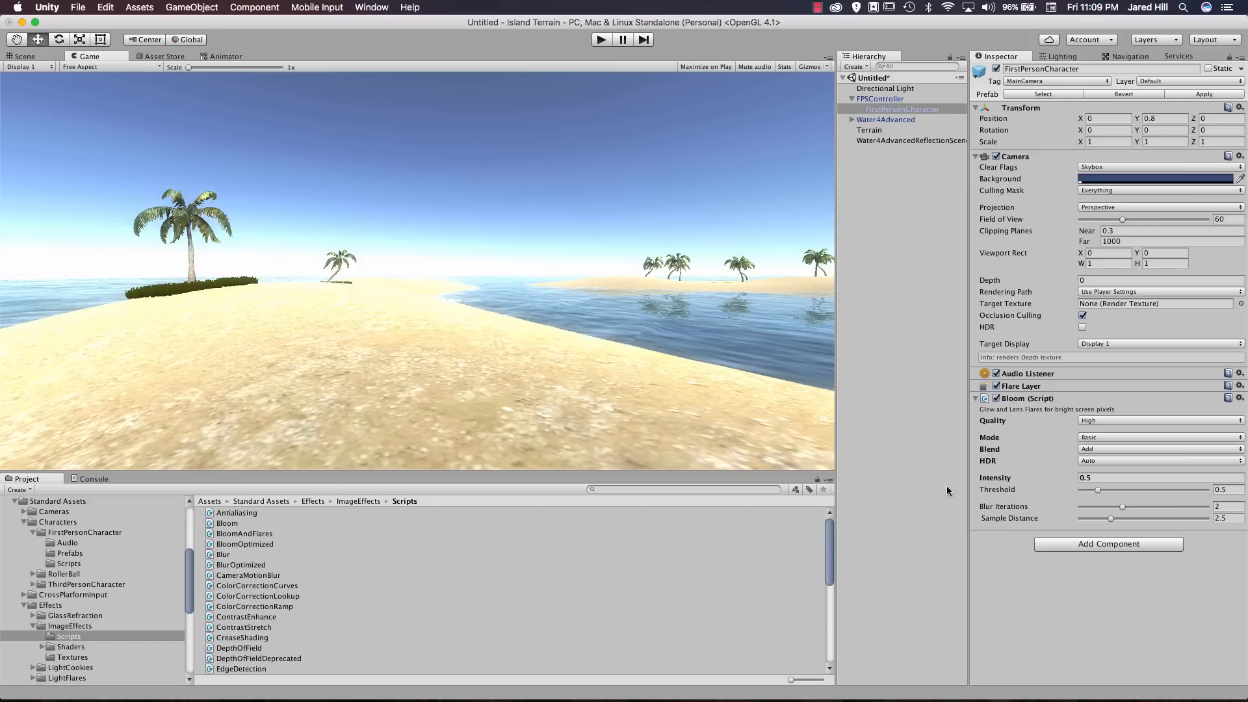
pyautogui.moveTo(1001, 481)
pyautogui.mouseDown()
pyautogui.moveTo(1050, 479)
pyautogui.moveTo(1006, 490)
pyautogui.mouseUp()
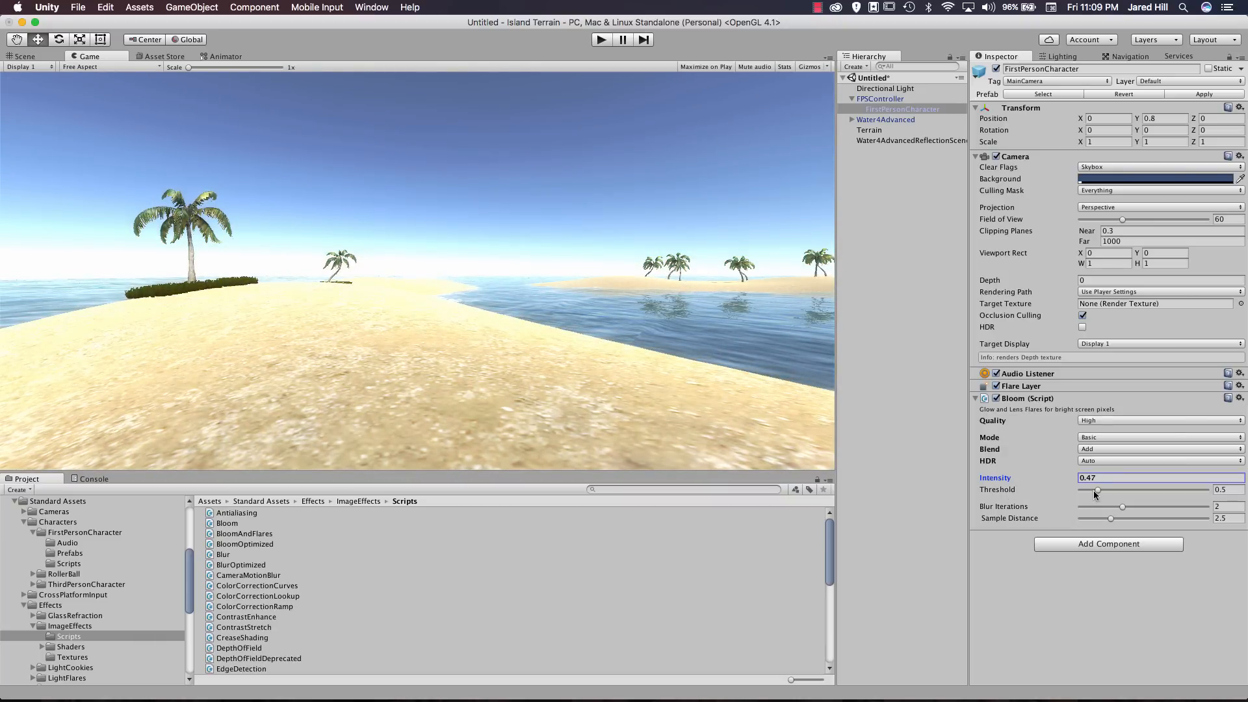
pyautogui.moveTo(1096, 492)
pyautogui.mouseDown()
pyautogui.moveTo(1131, 481)
pyautogui.moveTo(1093, 494)
pyautogui.mouseUp()
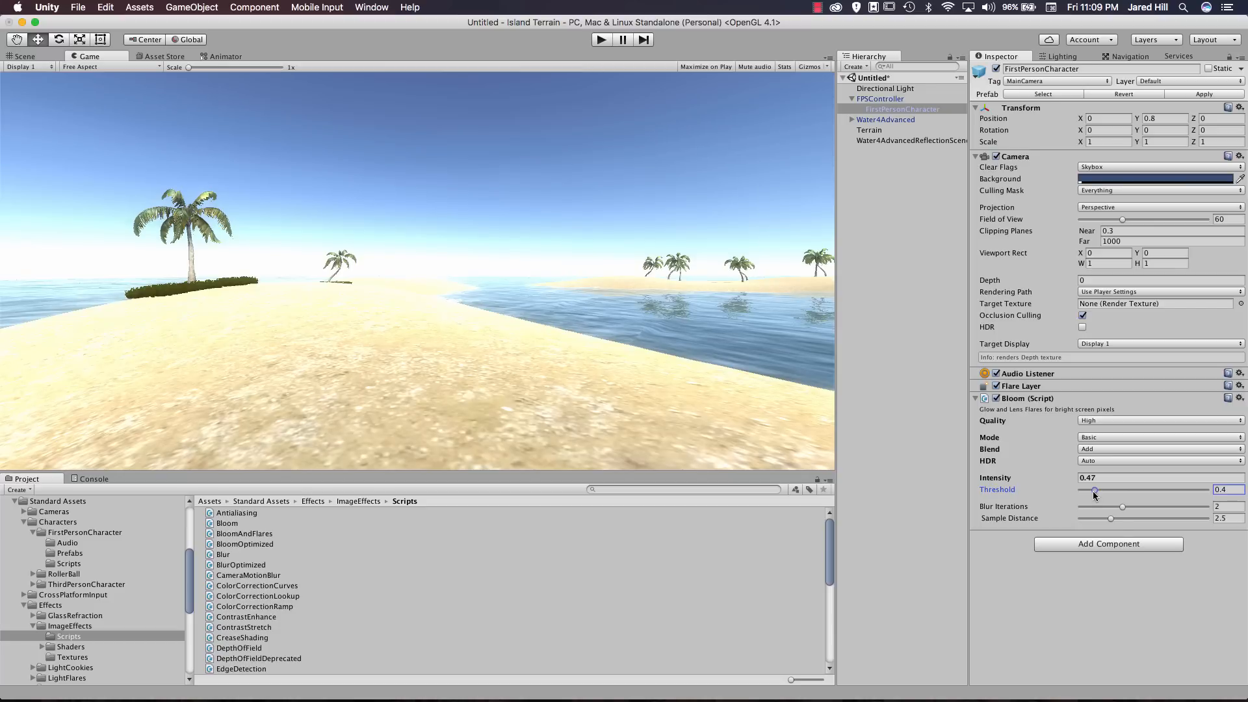
pyautogui.moveTo(1111, 519)
pyautogui.mouseDown()
pyautogui.moveTo(1097, 519)
pyautogui.moveTo(1134, 516)
pyautogui.moveTo(1087, 523)
pyautogui.mouseUp()
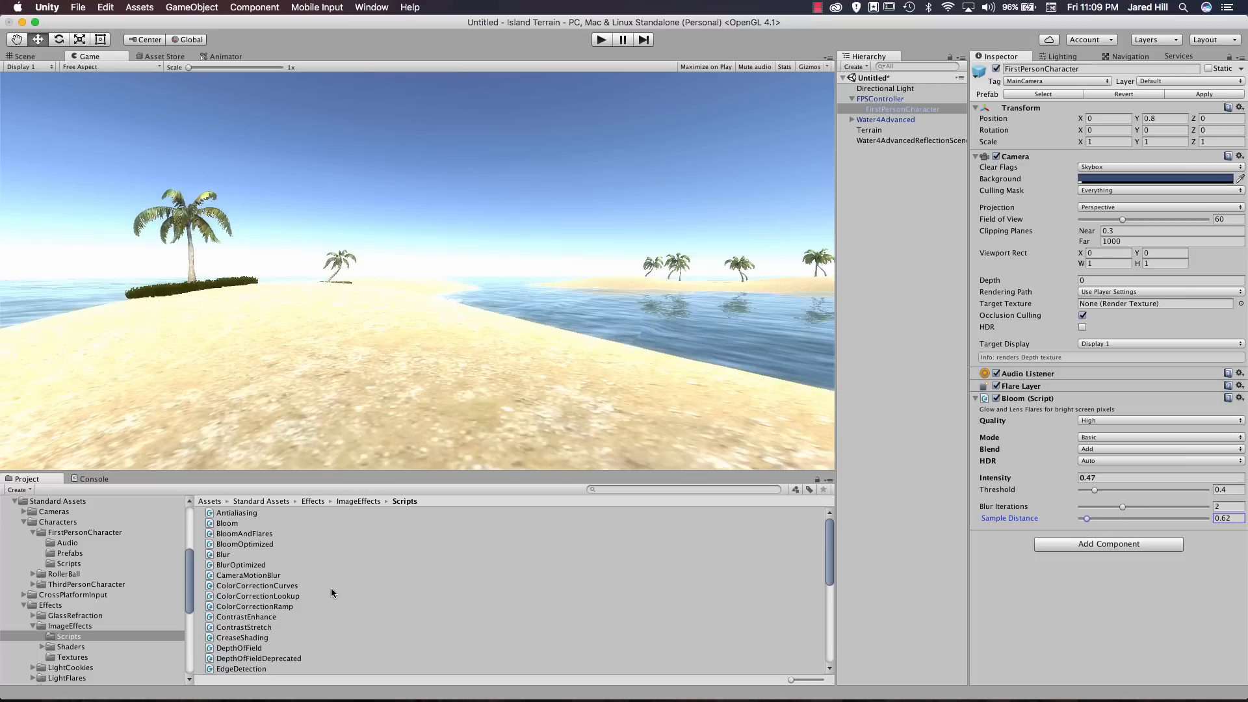
# Add the MotionBlur script to the FirstPersonCharacter camera and set its blur amount to 0.2.
pyautogui.scroll(-3, 292, 620)
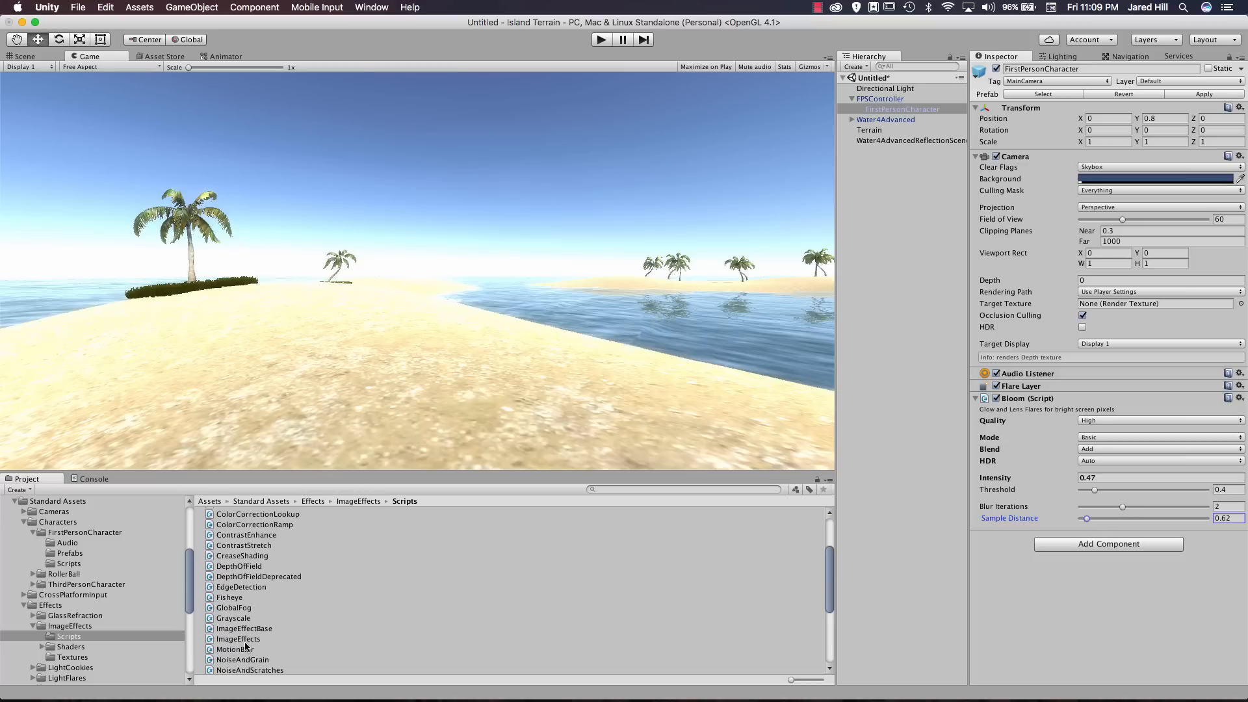
pyautogui.moveTo(244, 650); pyautogui.dragTo(1032, 570)
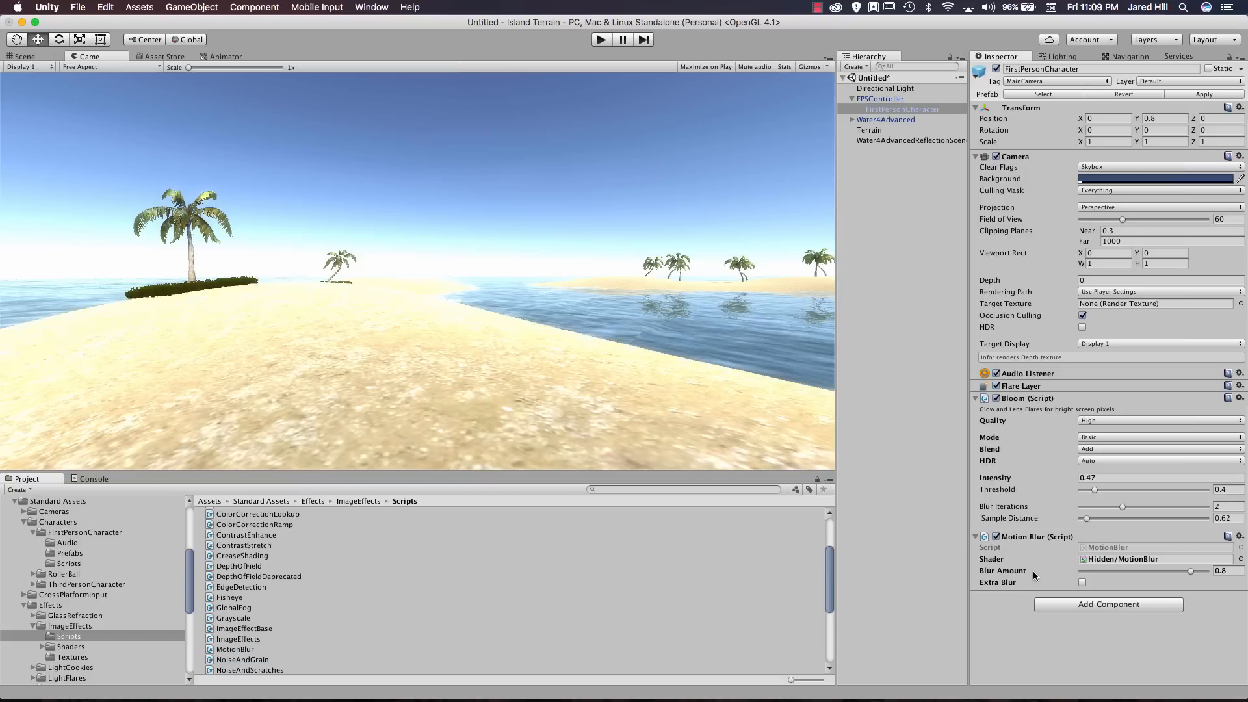
pyautogui.moveTo(1191, 571); pyautogui.dragTo(1101, 576)
pyautogui.moveTo(1242, 571); pyautogui.dragTo(1213, 571)
pyautogui.write('.2')
# Play the scene and walk along the beach to check the bloom and motion blur, and stop playback.
pyautogui.click(601, 40)
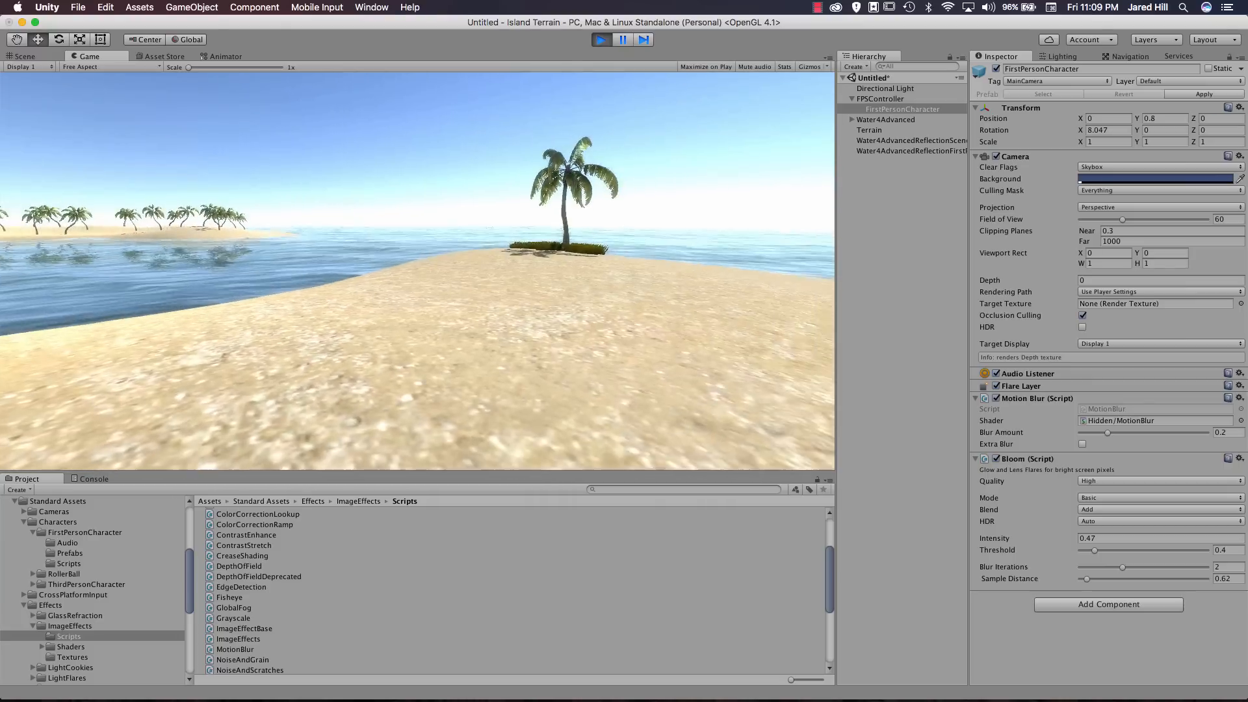
pyautogui.press('w')
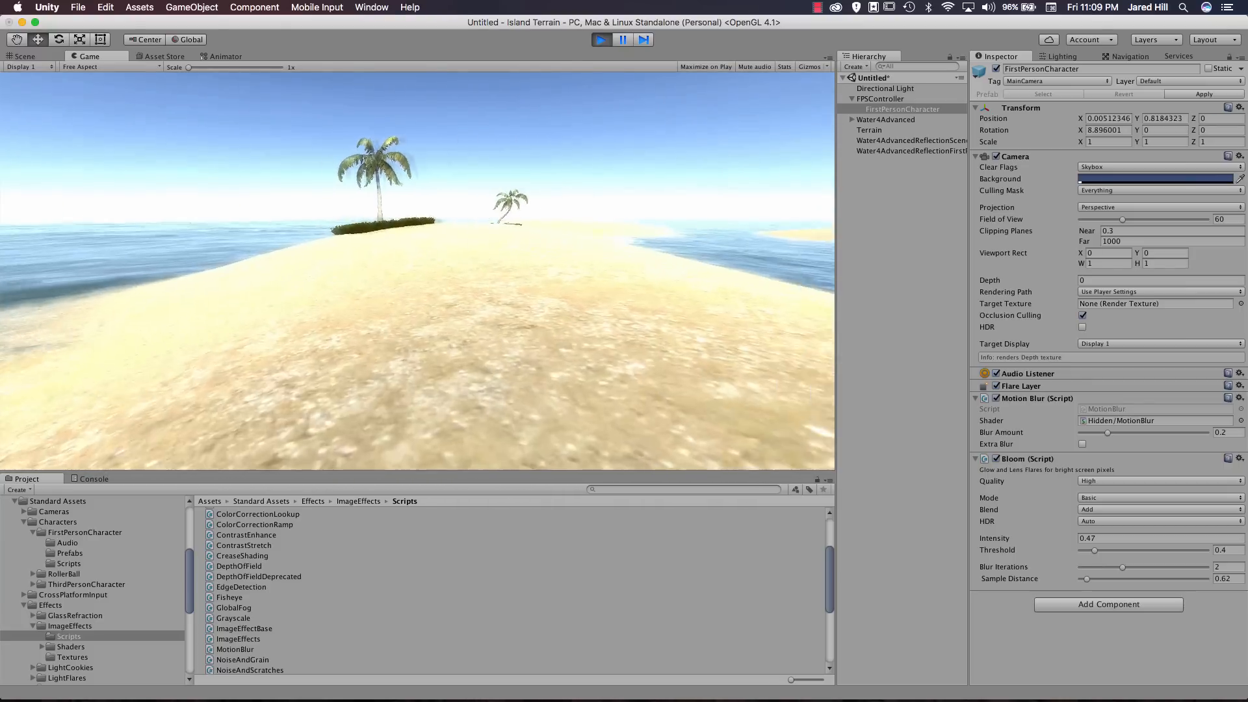
pyautogui.press('Escape')
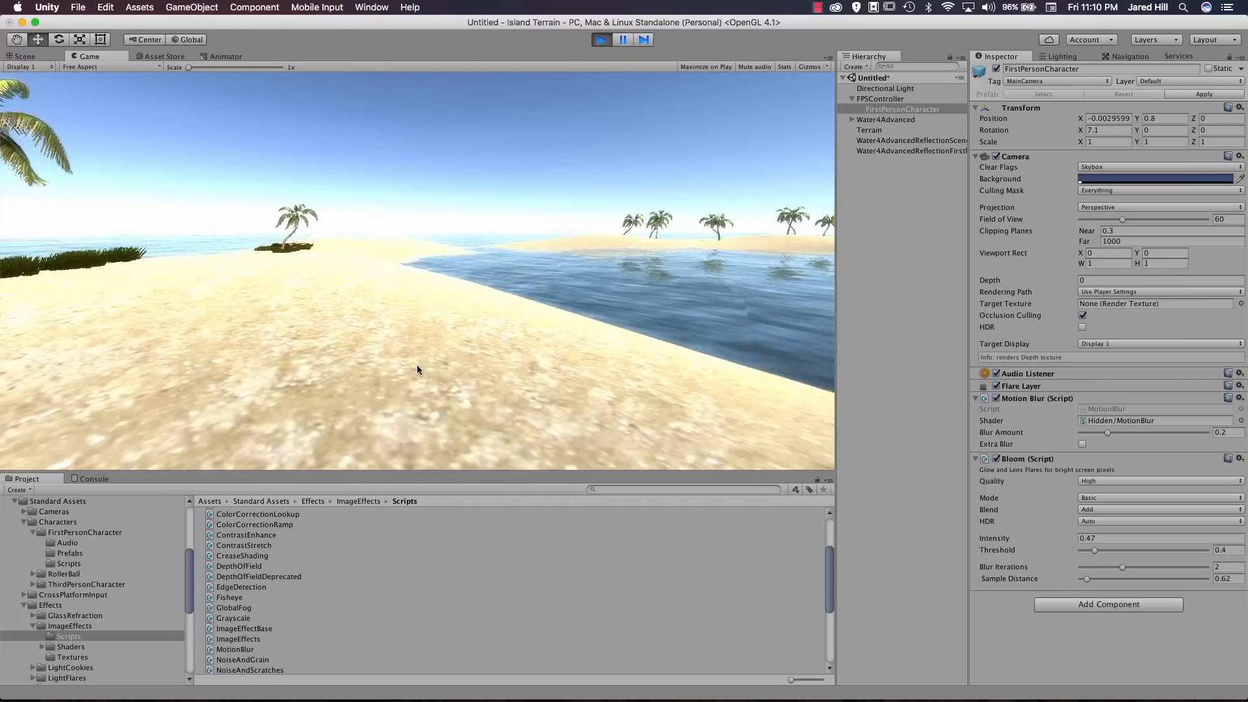
pyautogui.press('super+p')
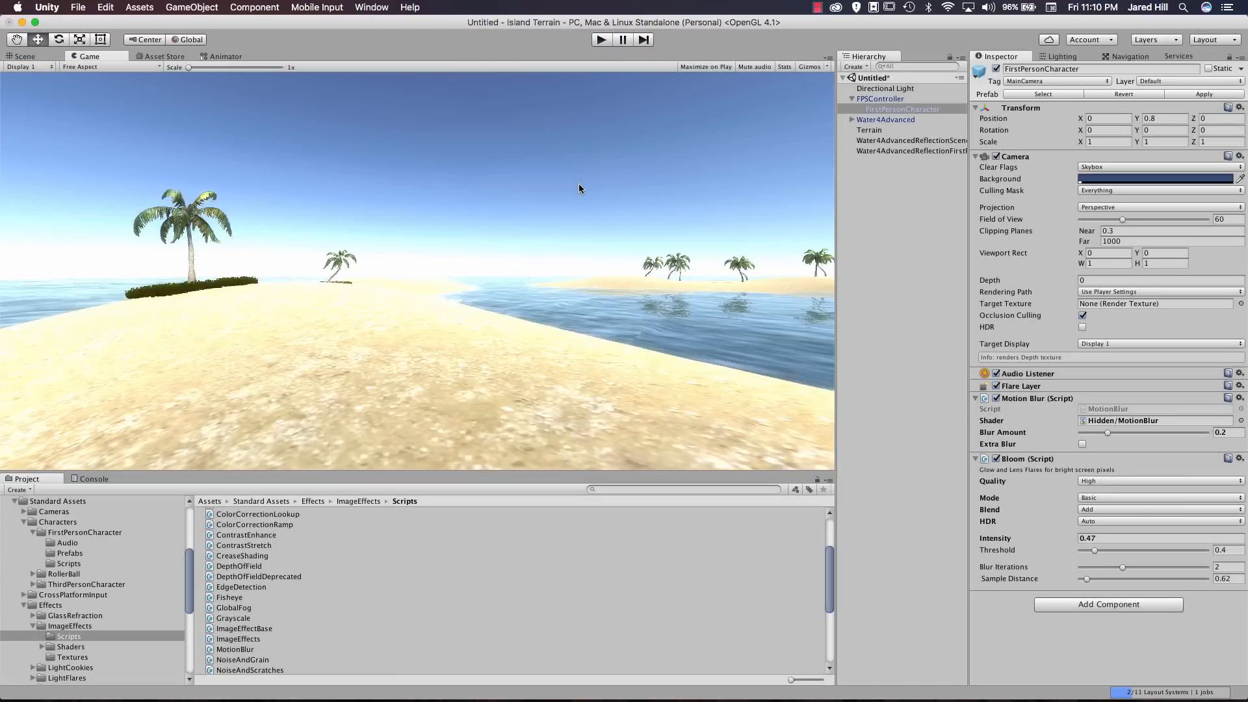
# Add the SunShafts script to the FirstPersonCharacter camera and toggle it to compare the look, leaving it disabled.
pyautogui.scroll(-5, 292, 618)
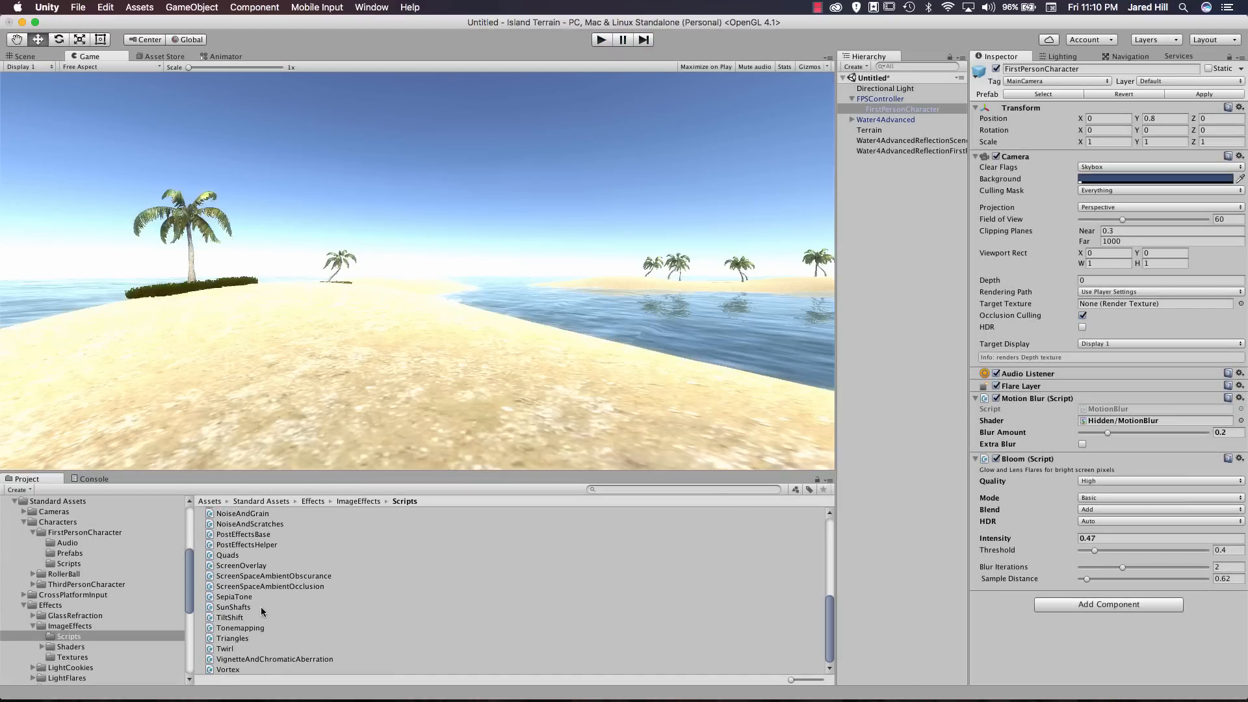
pyautogui.moveTo(254, 610); pyautogui.dragTo(1000, 611)
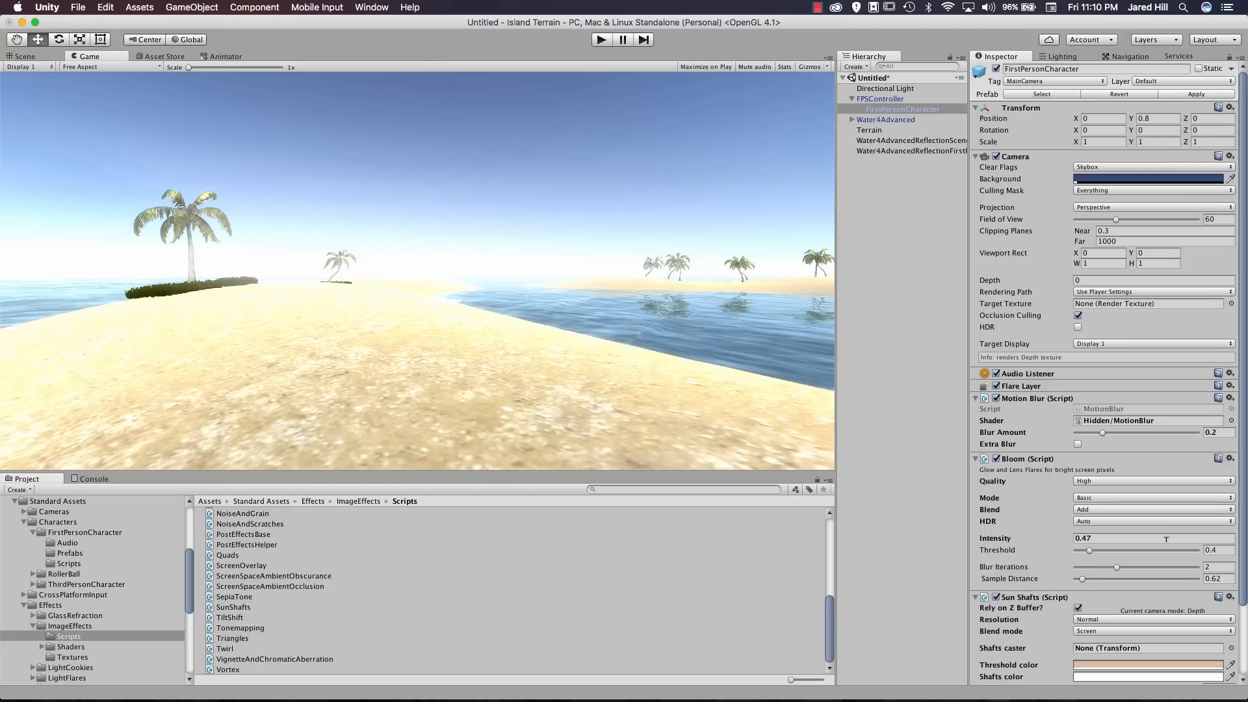
pyautogui.scroll(-3, 995, 617)
pyautogui.click(998, 516)
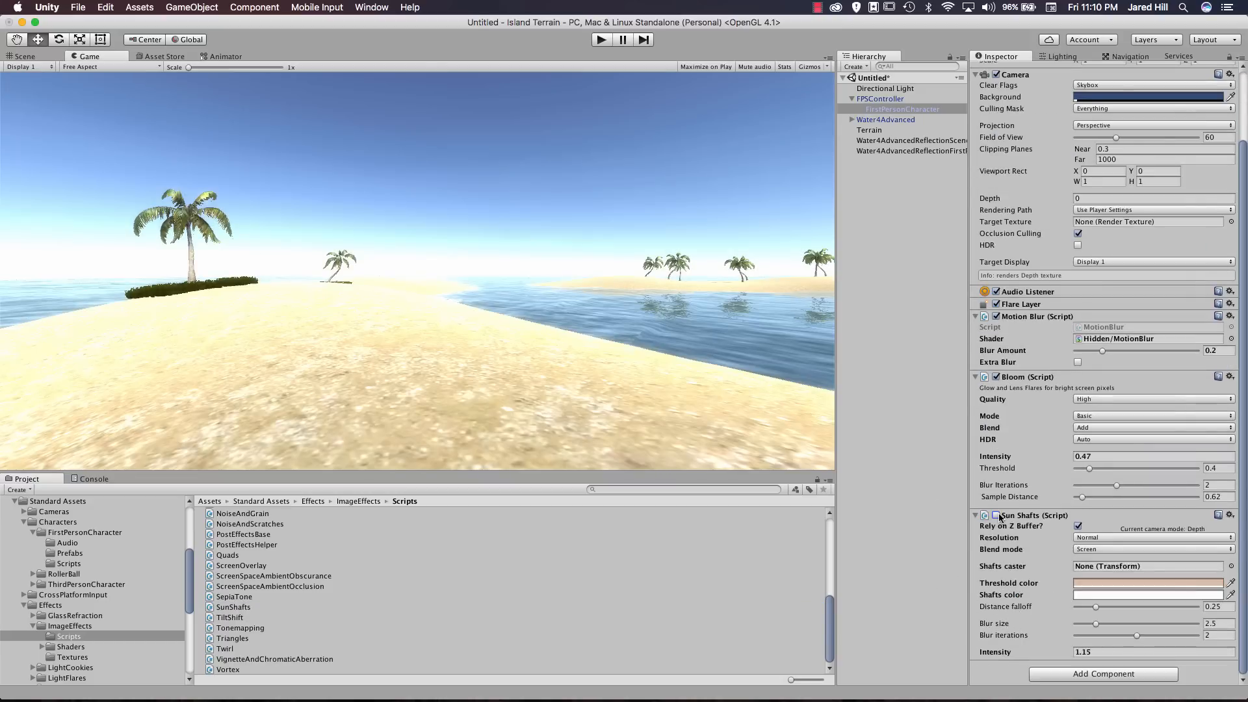
pyautogui.click(998, 515)
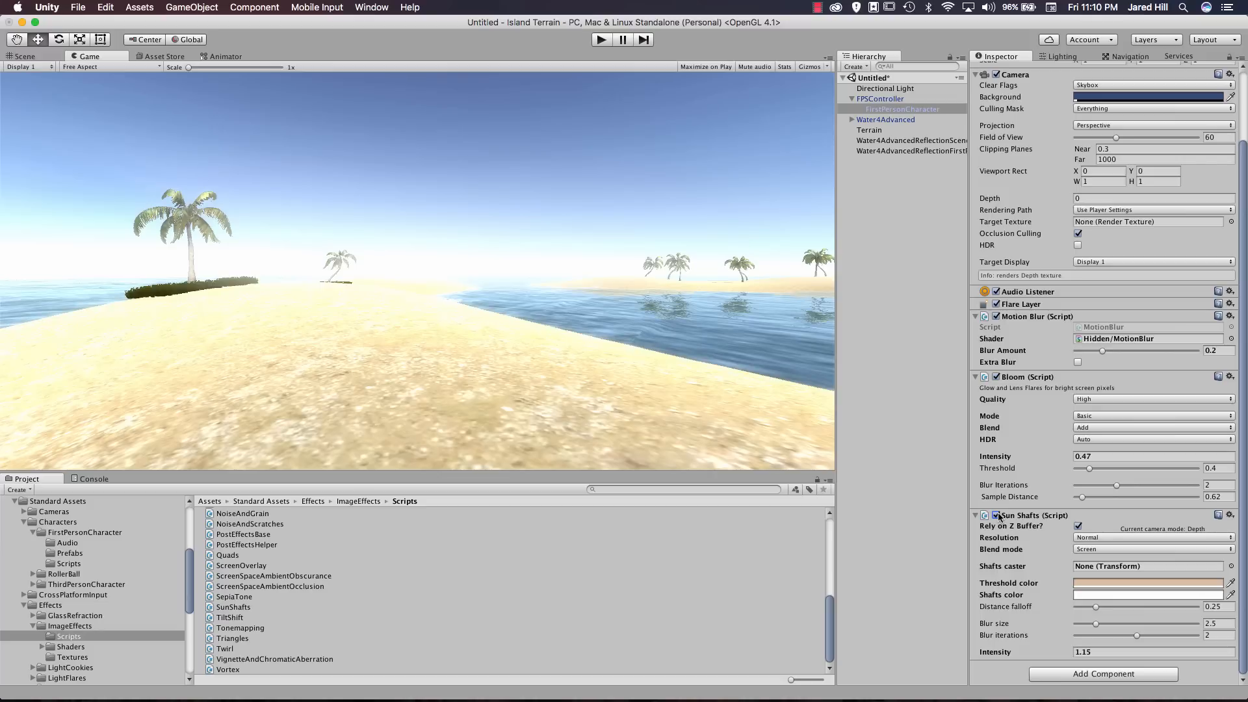
pyautogui.click(998, 516)
pyautogui.click(998, 515)
pyautogui.click(998, 515)
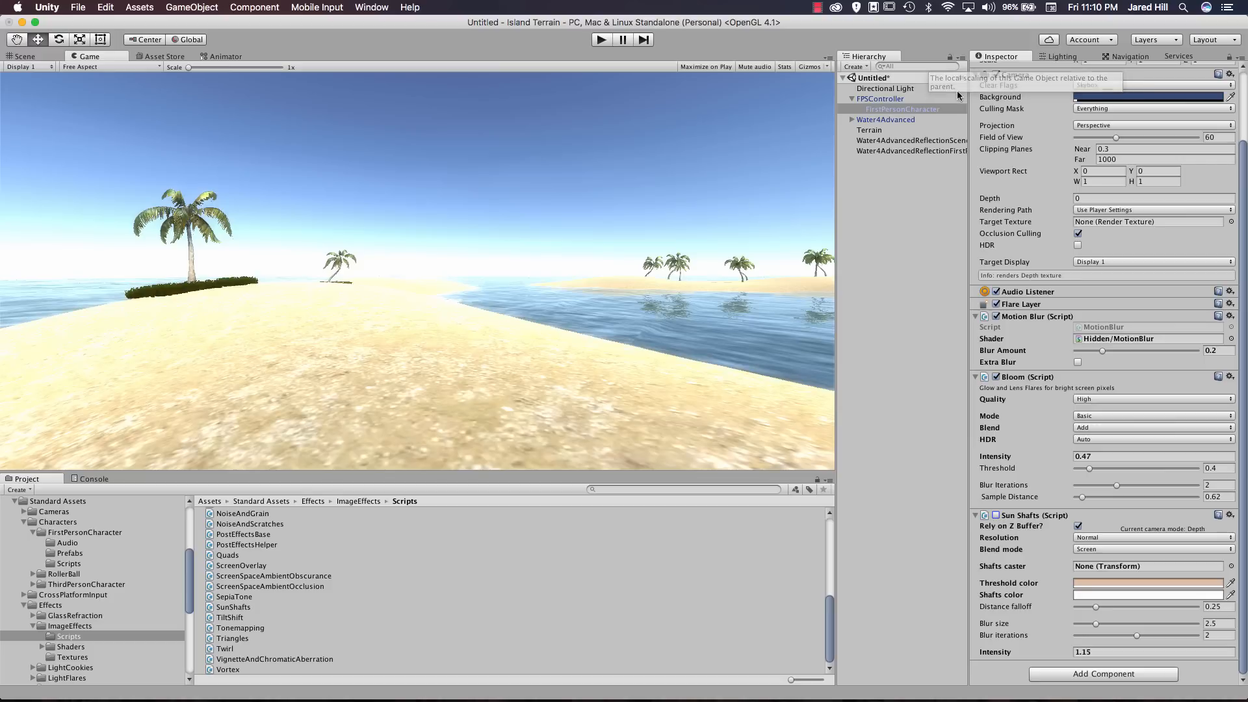
# Assign the Directional Light as the sun in the scene's environment lighting.
pyautogui.click(926, 88)
pyautogui.click(1102, 50)
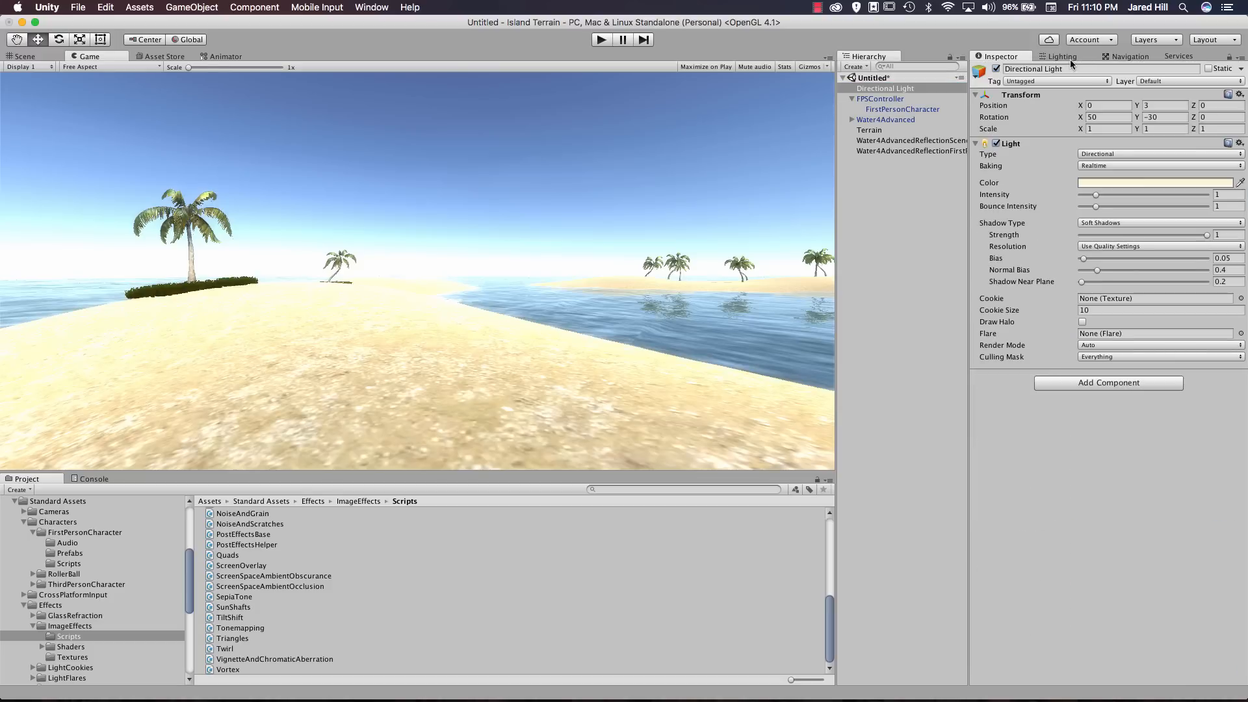
pyautogui.click(1063, 56)
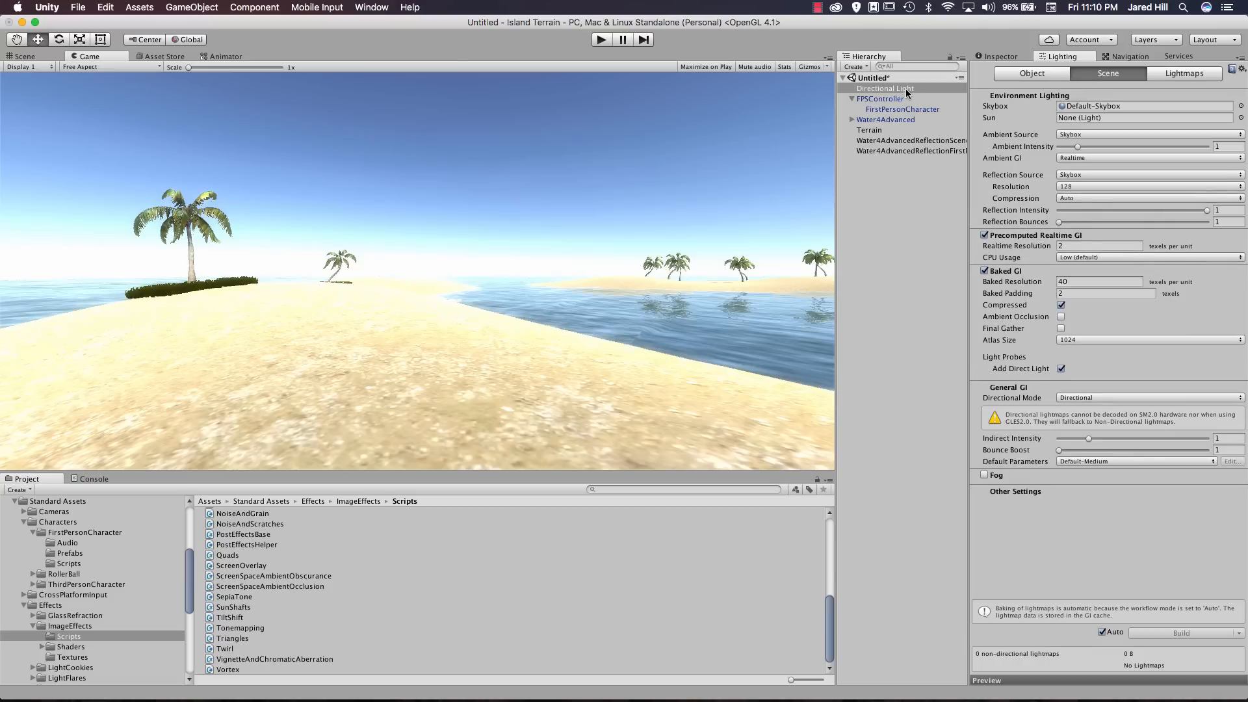
pyautogui.moveTo(908, 92); pyautogui.dragTo(1096, 123)
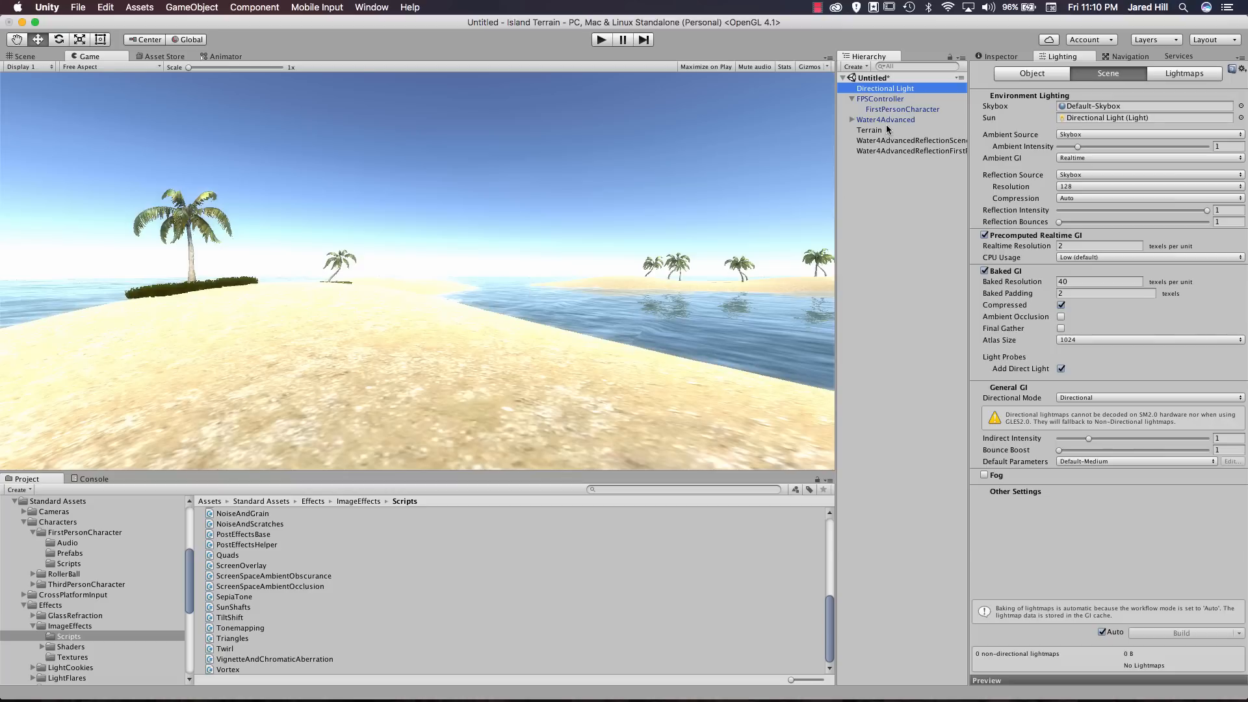
# Raise the Directional Light high above the terrain to a Y position of about 203.
pyautogui.click(26, 57)
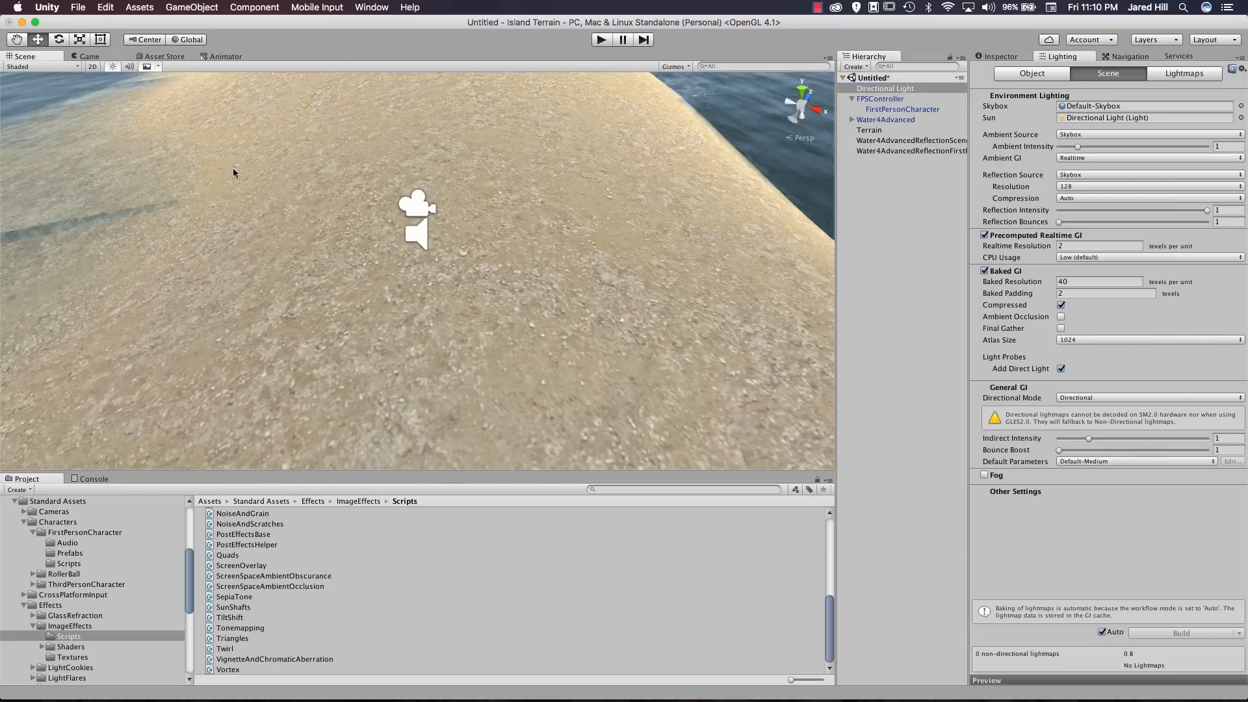
pyautogui.press('f')
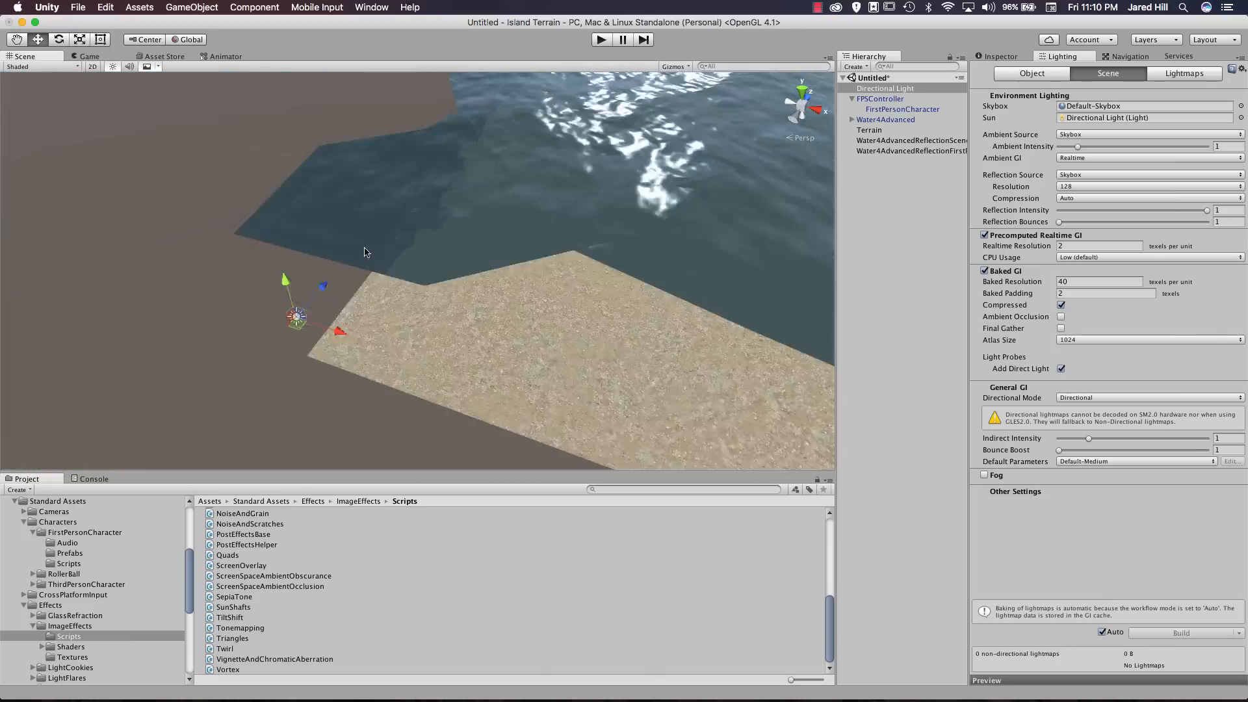
pyautogui.moveTo(377, 242); pyautogui.dragTo(585, 153, button='right')
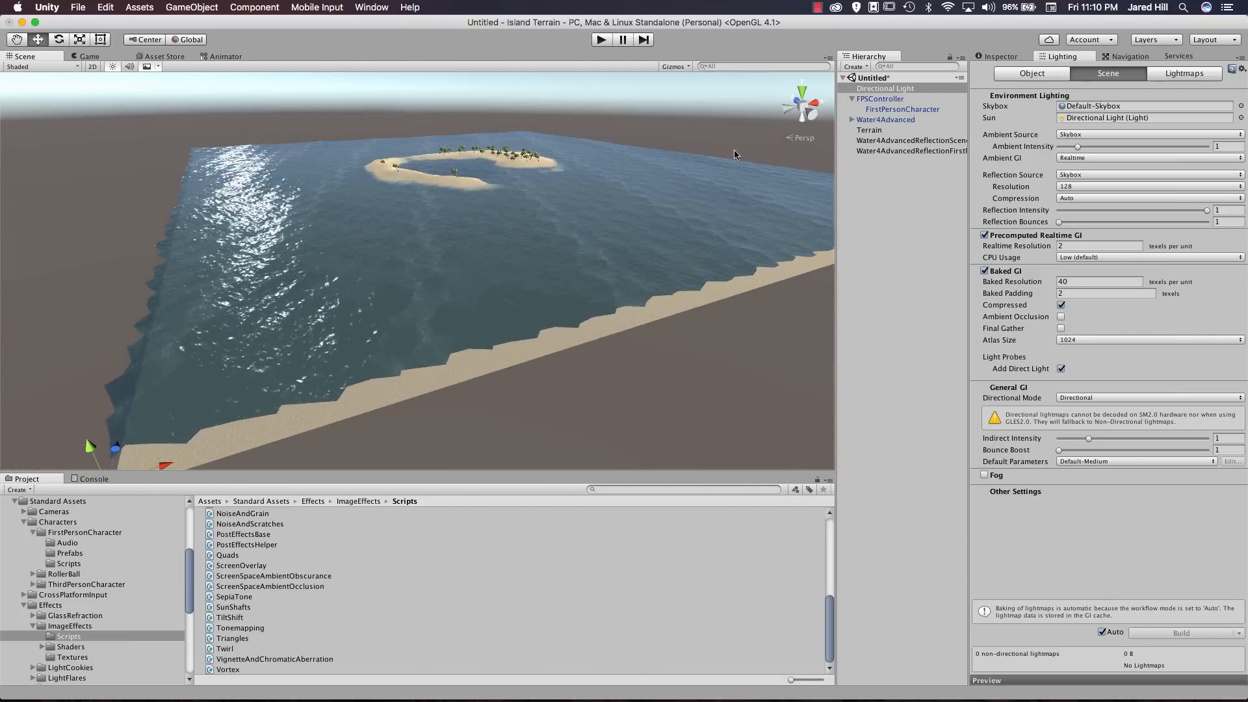
pyautogui.click(998, 56)
pyautogui.moveTo(374, 290); pyautogui.dragTo(451, 267, button='right')
pyautogui.scroll(-10, 451, 270)
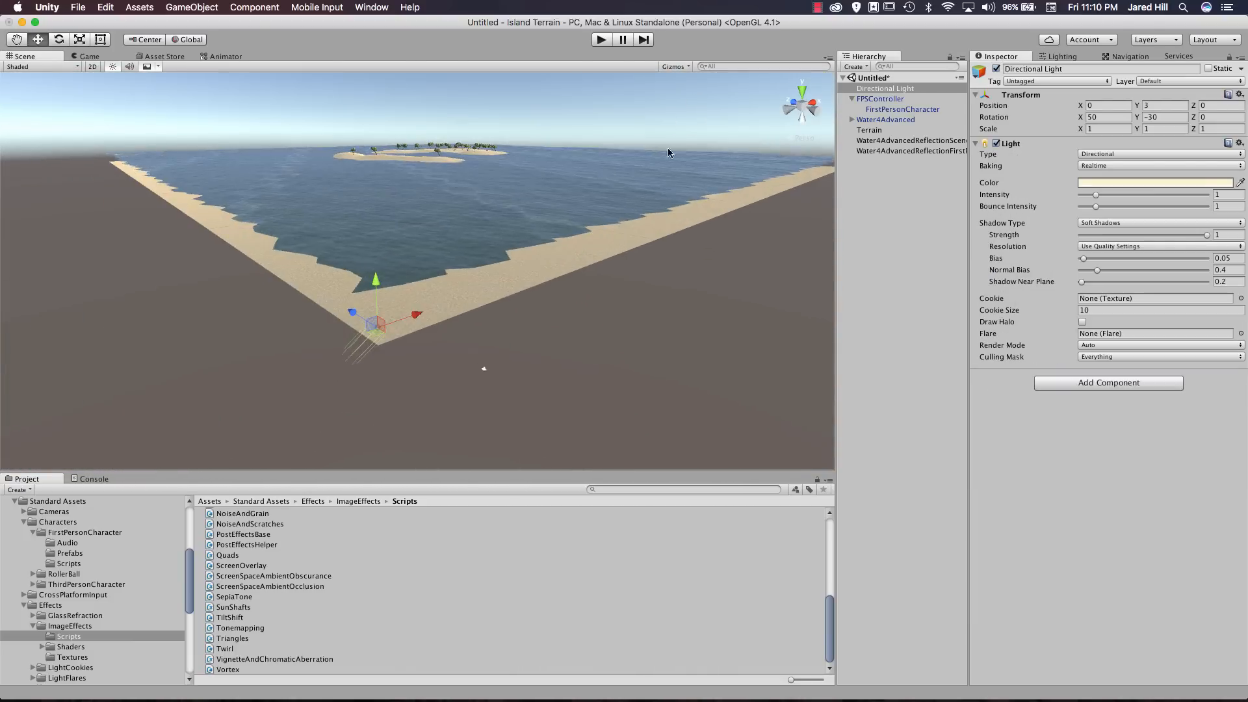
pyautogui.moveTo(399, 247); pyautogui.dragTo(435, 29)
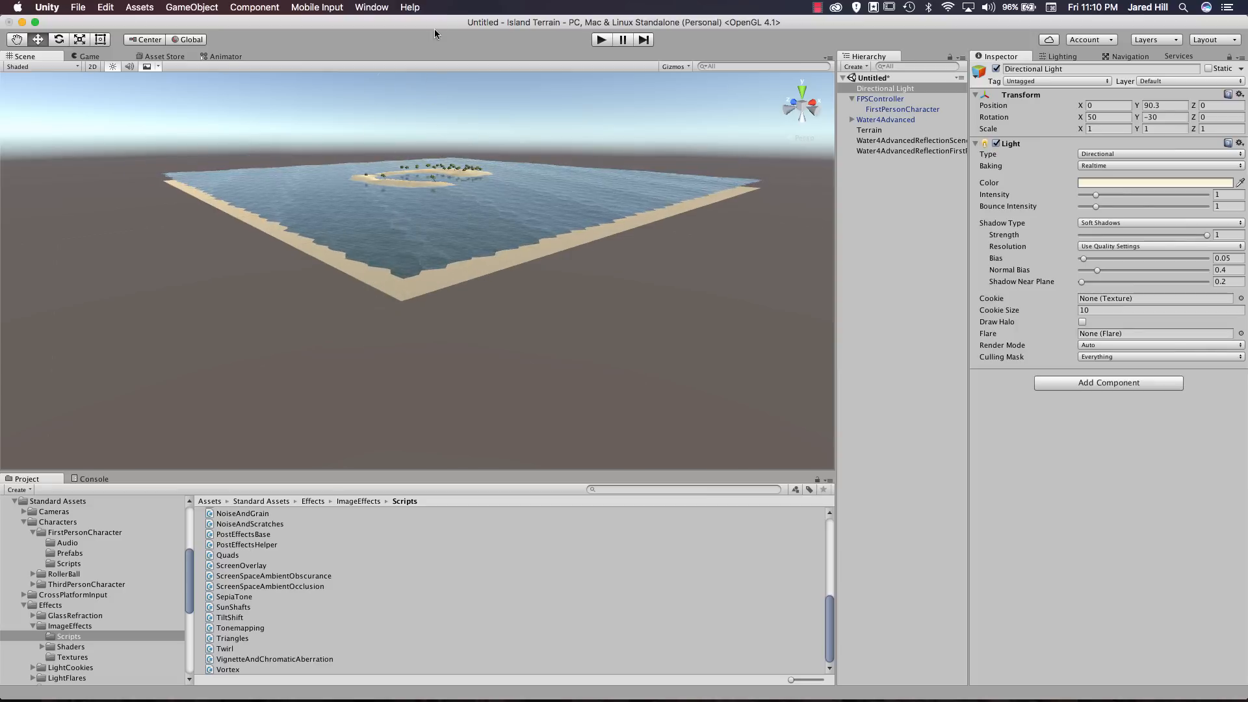
pyautogui.moveTo(427, 206); pyautogui.dragTo(416, 406, button='middle')
pyautogui.moveTo(404, 228); pyautogui.dragTo(416, 73)
pyautogui.moveTo(418, 187); pyautogui.dragTo(406, 351, button='middle')
pyautogui.moveTo(387, 252); pyautogui.dragTo(414, 98)
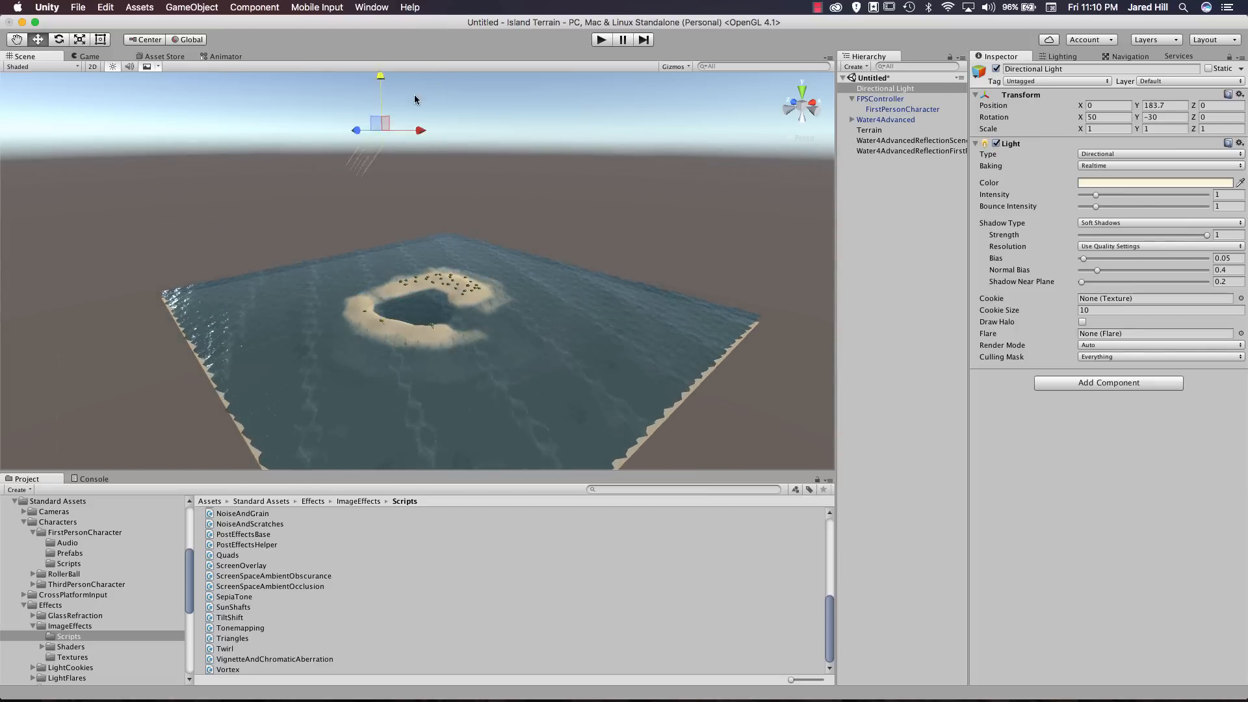
# Rotate the Directional Light to about X 36, Y 42, Z -7 and check the lighting in the Game view.
pyautogui.moveTo(415, 252); pyautogui.dragTo(403, 277, button='middle')
pyautogui.keyDown('alt'); pyautogui.moveTo(404, 276); pyautogui.dragTo(344, 257); pyautogui.keyUp('alt')
pyautogui.press('e')
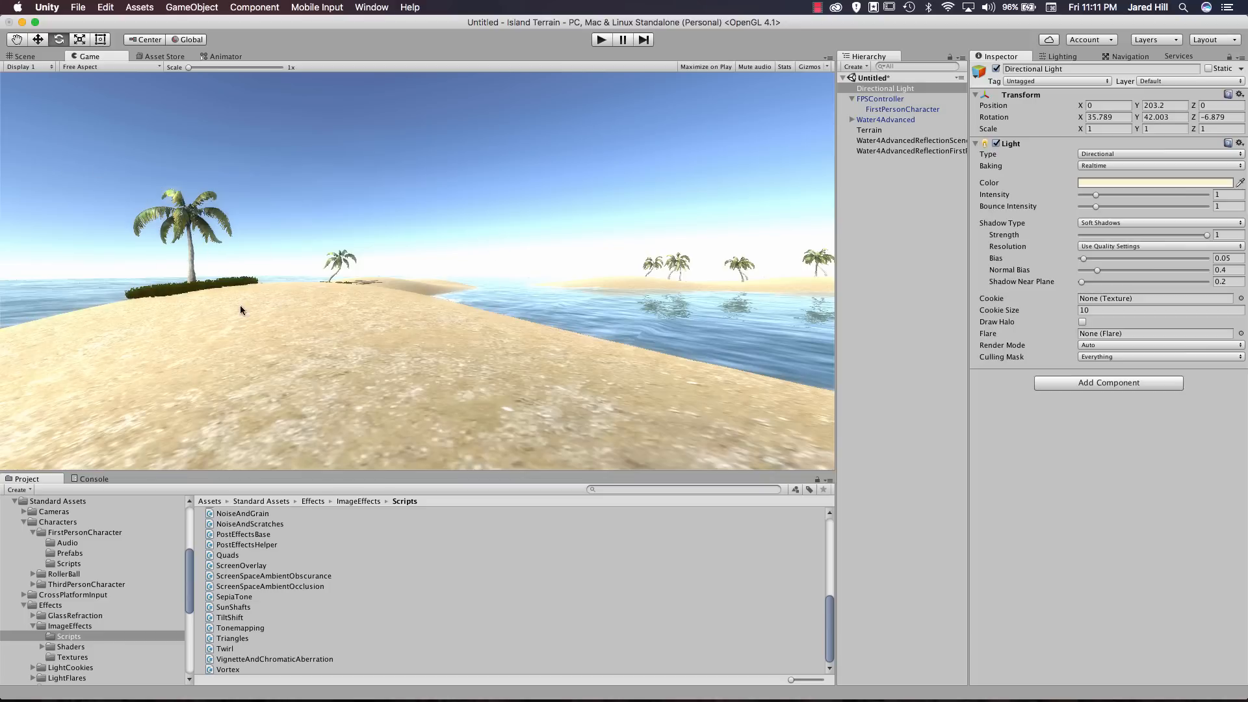
# Enable the Sun Shafts effect on the FirstPersonCharacter camera.
pyautogui.click(894, 109)
pyautogui.scroll(-5, 1033, 529)
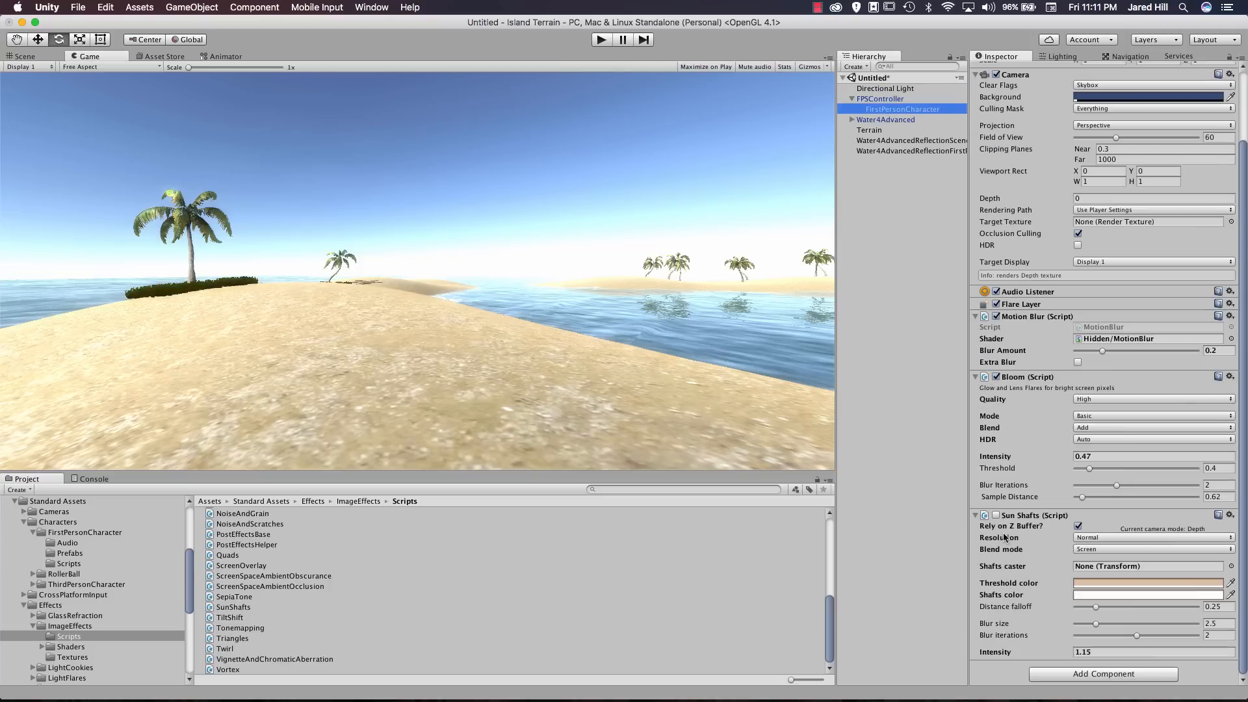
pyautogui.click(997, 515)
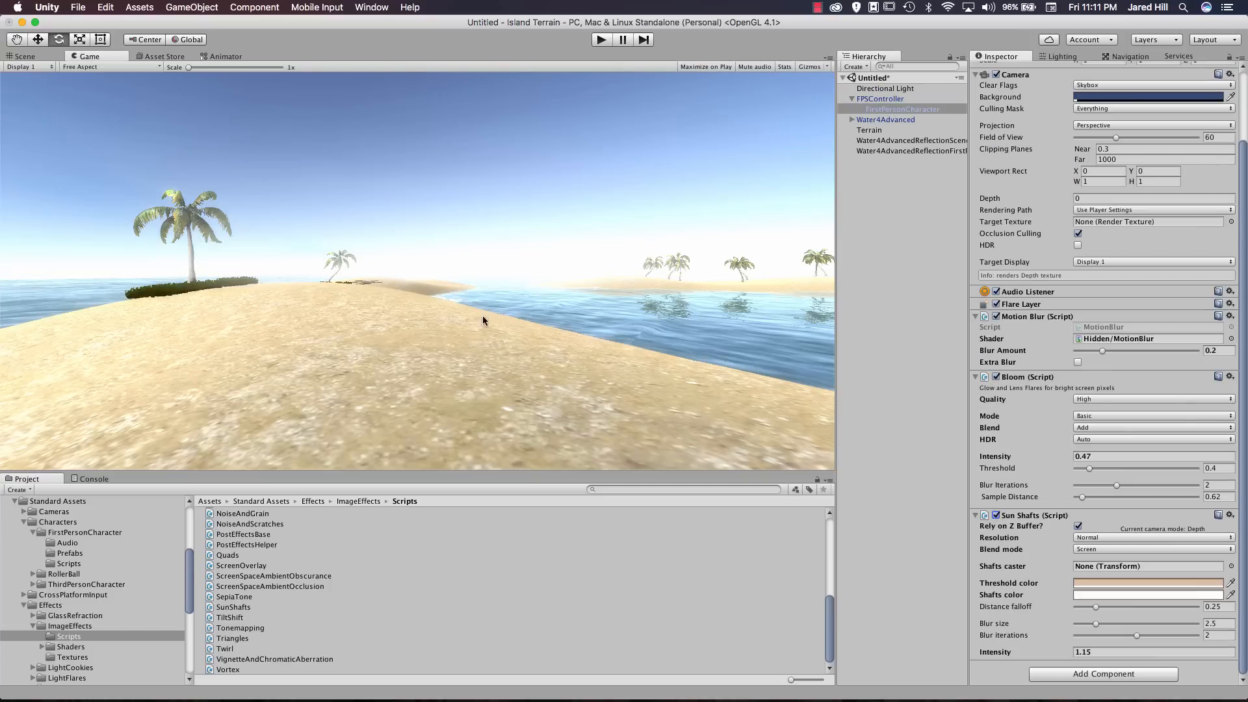
# Rotate the Directional Light slightly around its vertical axis to a Y rotation of about 40.5.
pyautogui.click(33, 56)
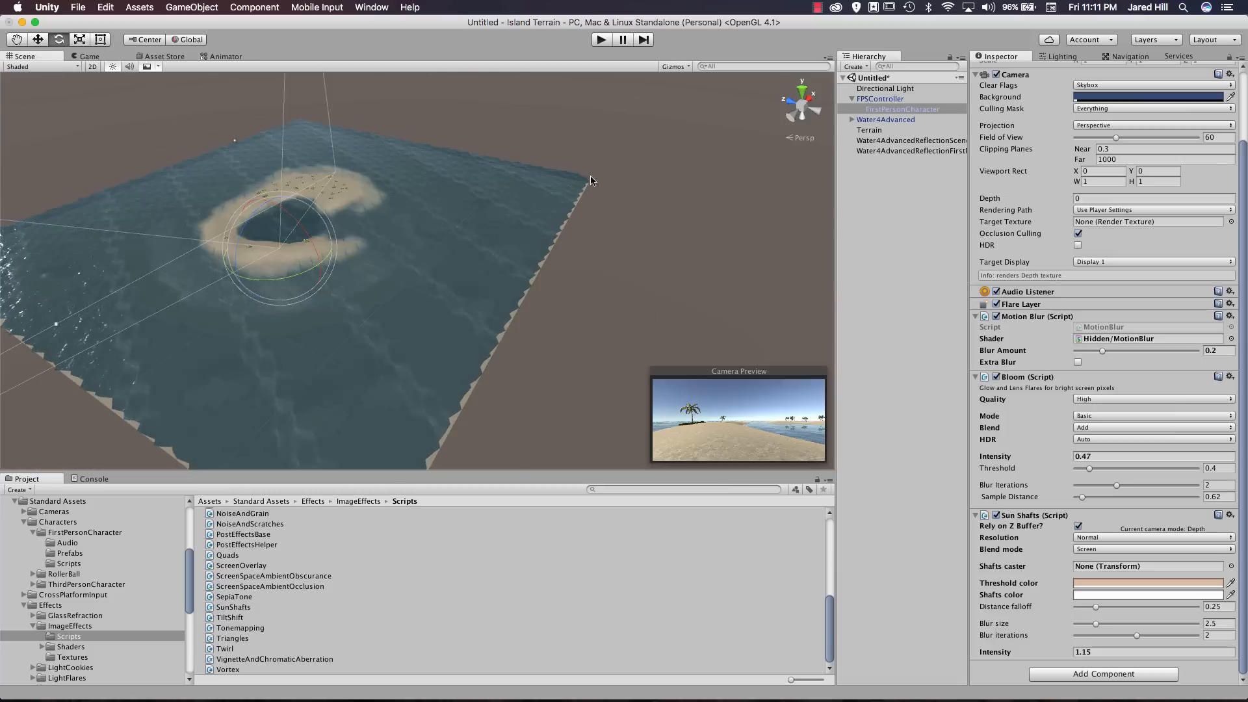
pyautogui.click(894, 89)
pyautogui.keyDown('alt'); pyautogui.moveTo(424, 277); pyautogui.dragTo(460, 293); pyautogui.keyUp('alt')
pyautogui.moveTo(286, 325); pyautogui.dragTo(368, 303, button='middle')
pyautogui.keyDown('alt'); pyautogui.moveTo(368, 304); pyautogui.dragTo(332, 295); pyautogui.keyUp('alt')
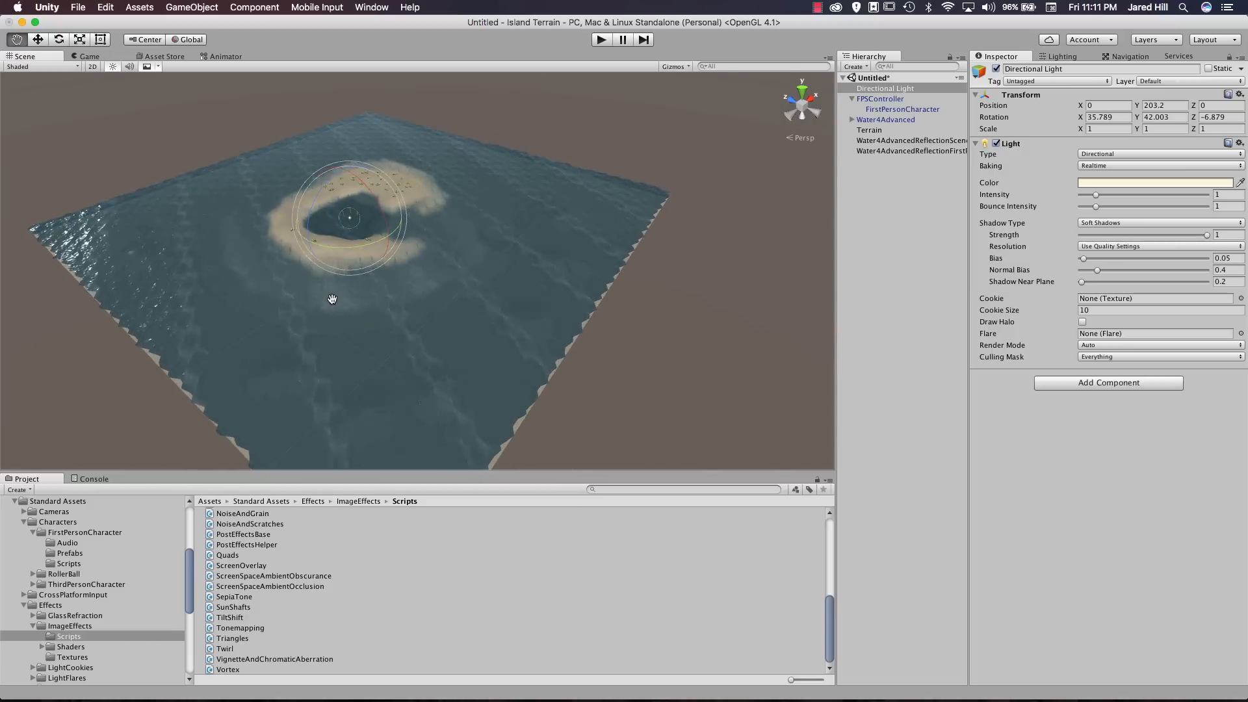
pyautogui.press('e')
pyautogui.moveTo(365, 243); pyautogui.dragTo(373, 243)
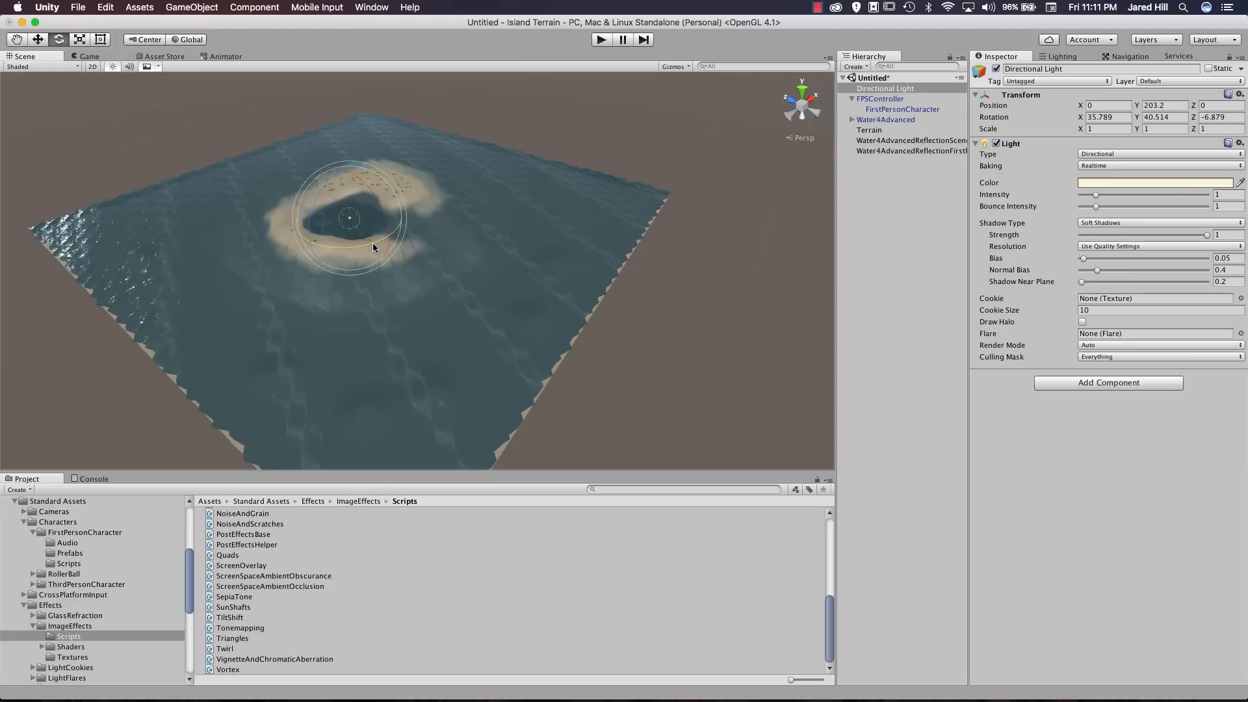
# Change the Directional Light's color to a near-white warm tone, hex FFFBF3.
pyautogui.click(1095, 183)
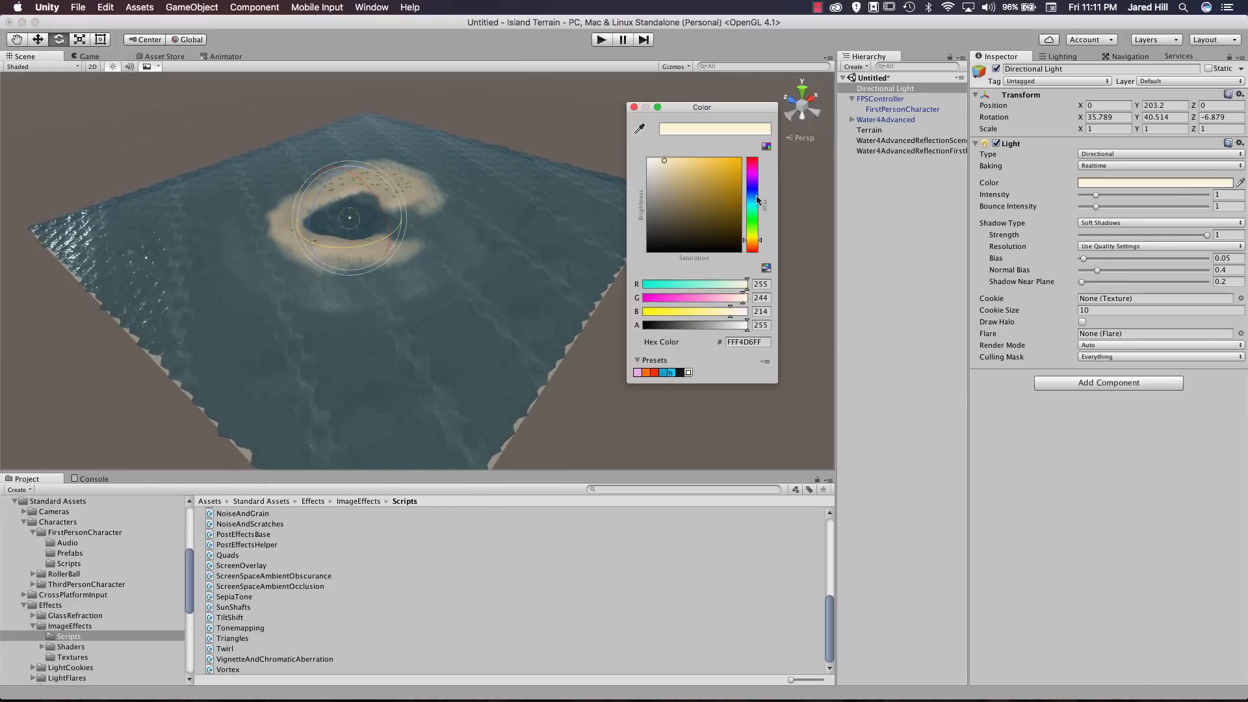
pyautogui.moveTo(661, 159); pyautogui.dragTo(653, 156)
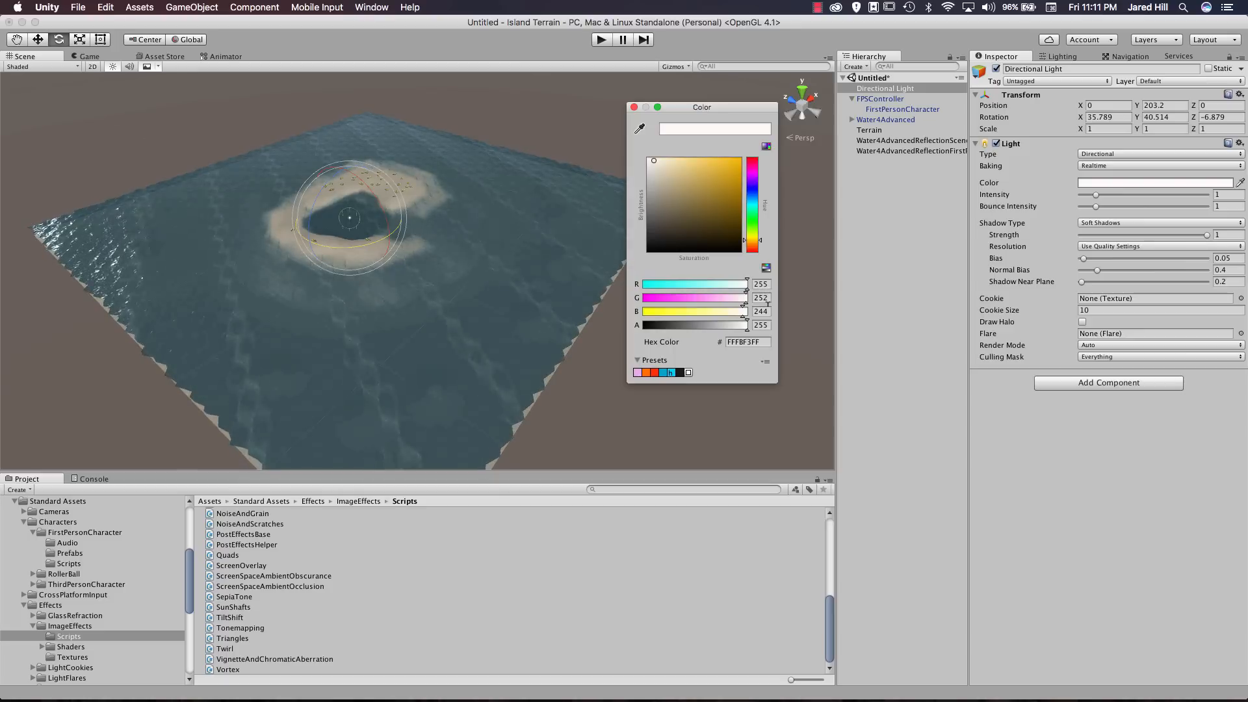
pyautogui.click(634, 107)
# Play the scene and walk around the island in first person to check the sun, sun shafts and lighting, and return to the Scene view.
pyautogui.click(99, 56)
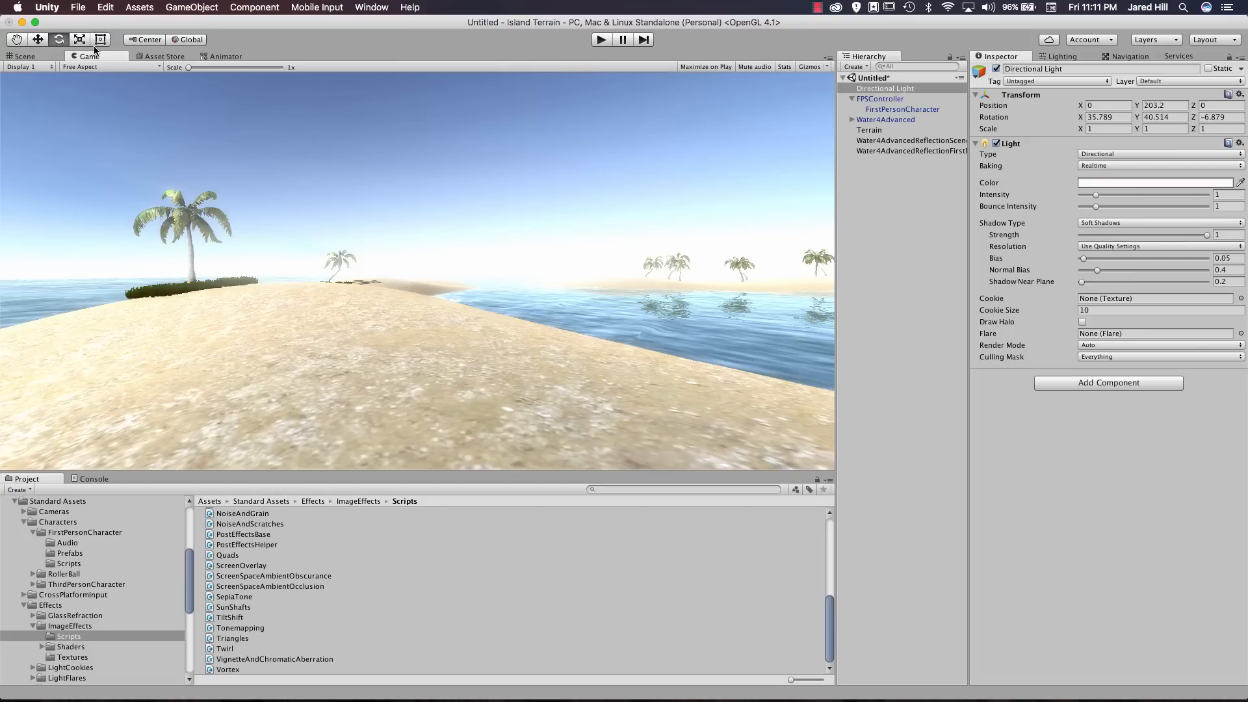
pyautogui.click(602, 39)
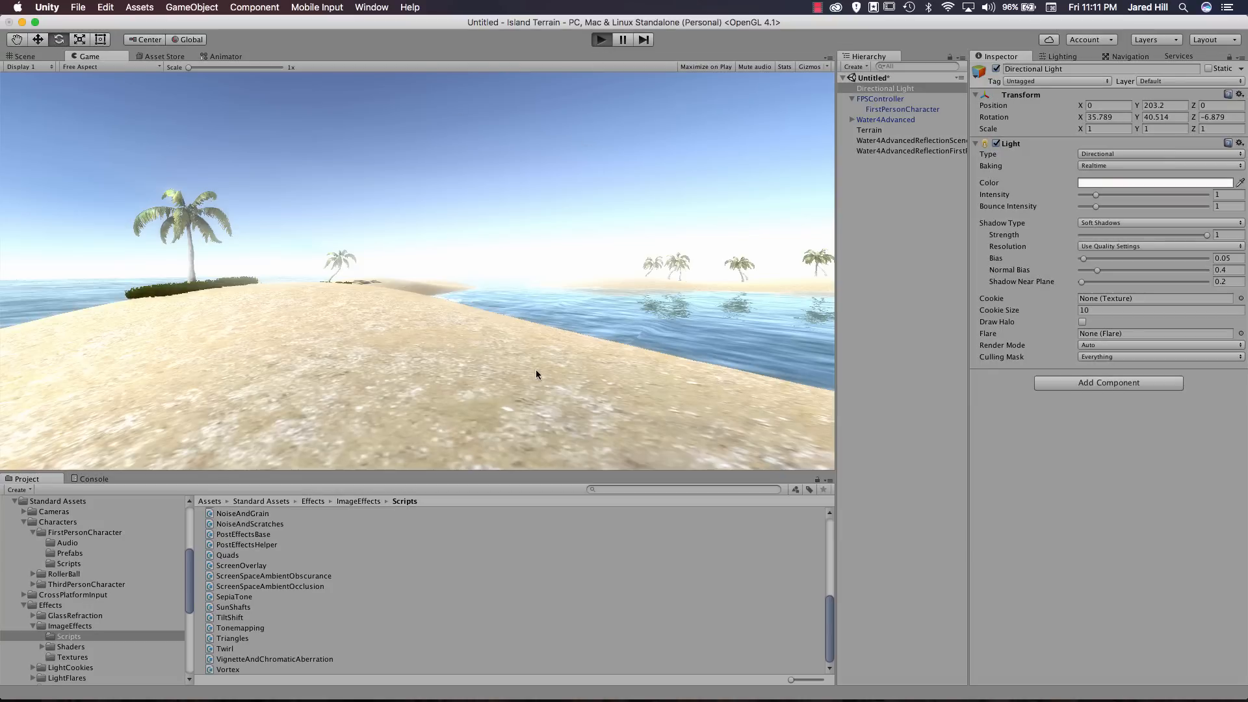
pyautogui.press('w')
pyautogui.press('w')
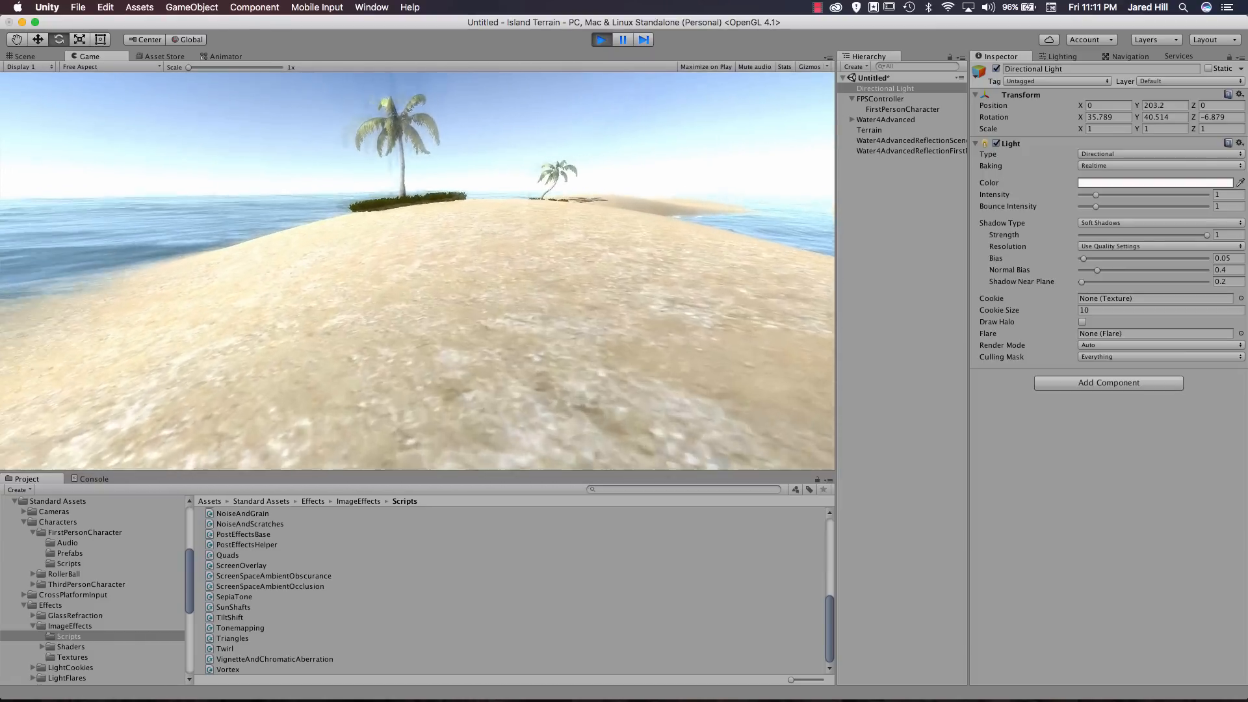
pyautogui.press('w')
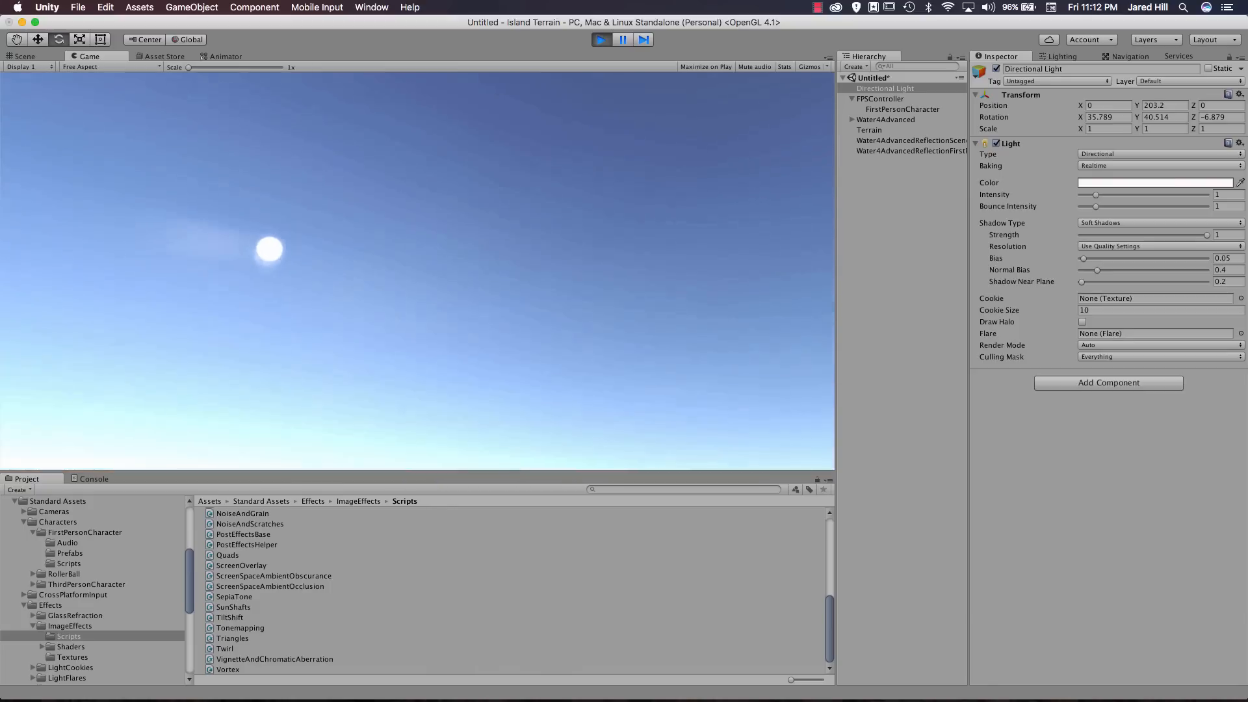
pyautogui.press('w')
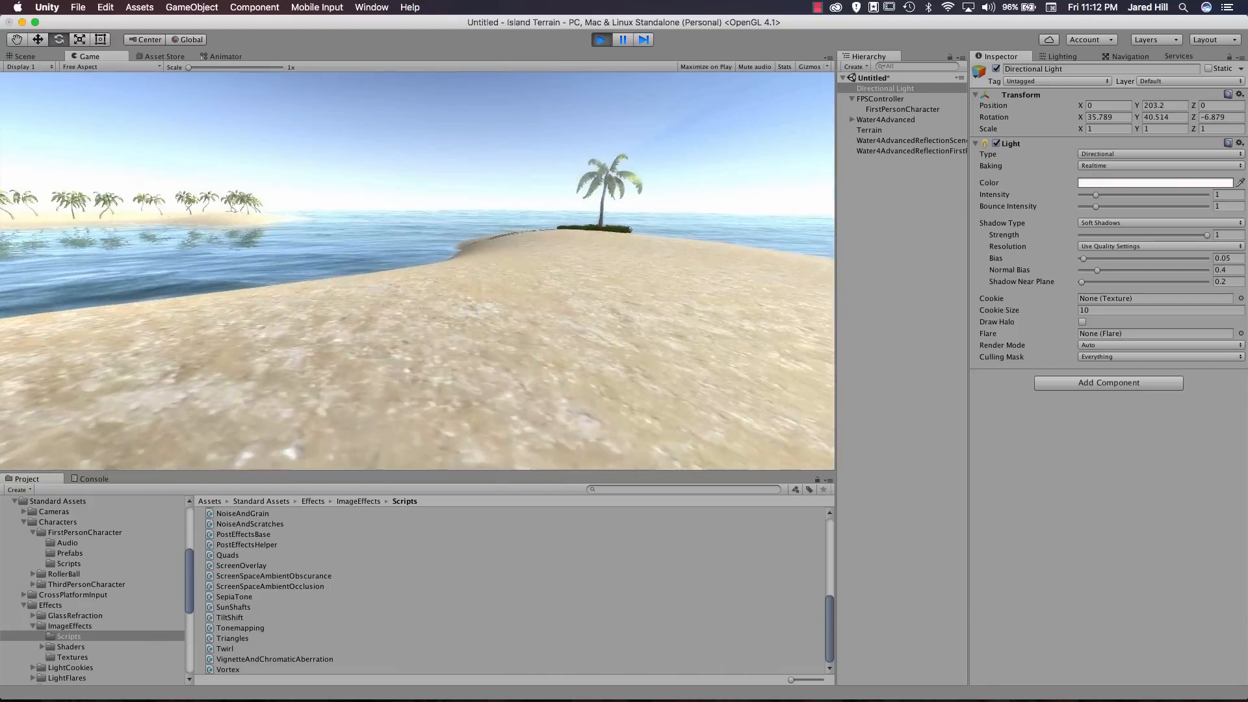
pyautogui.press('w')
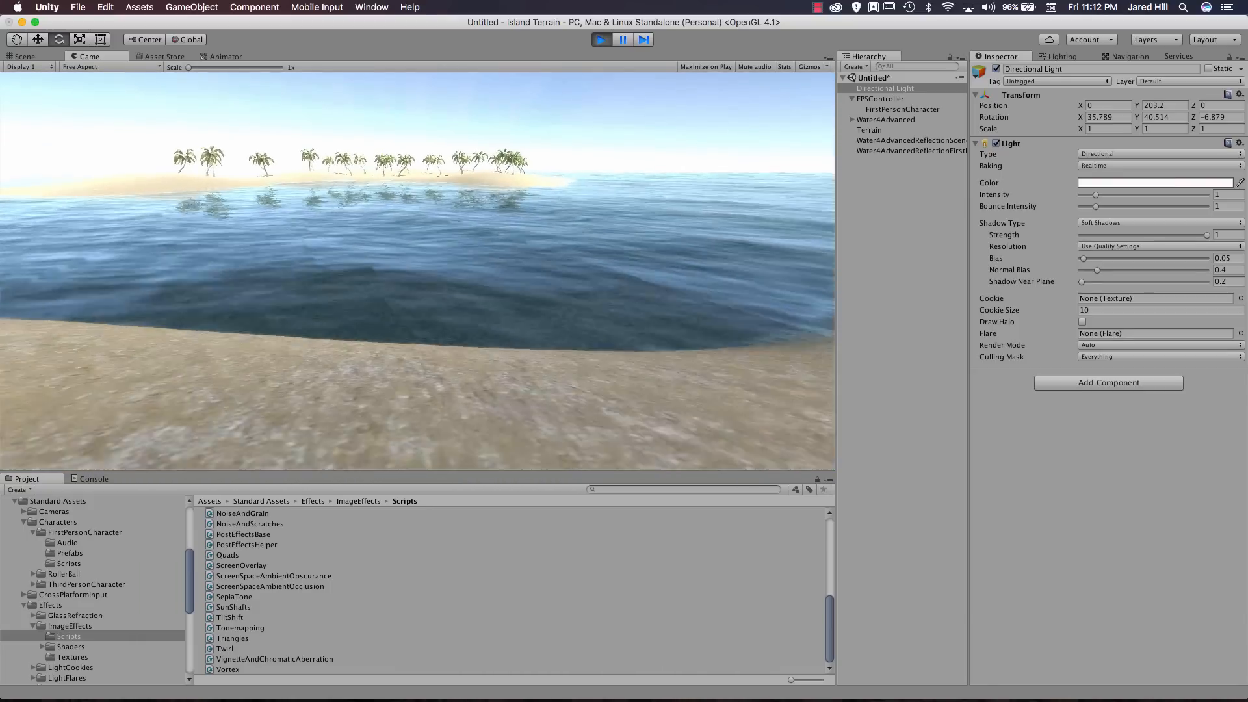
pyautogui.press('w')
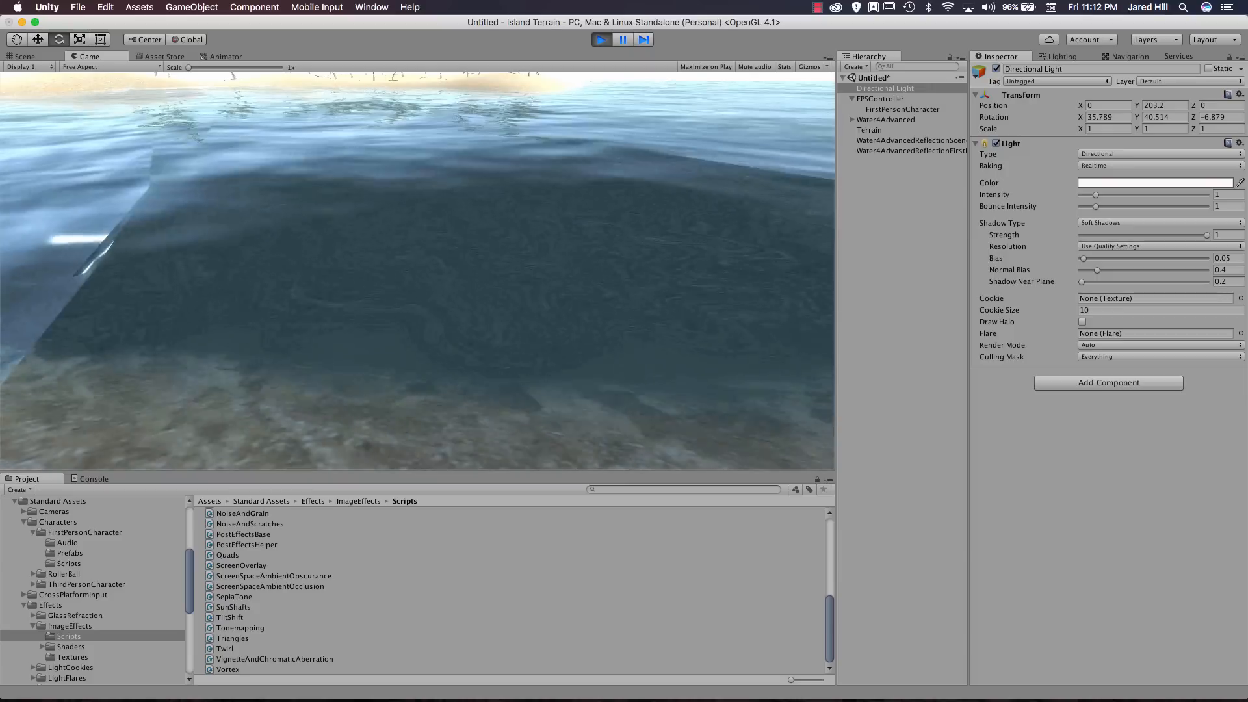
pyautogui.press('w')
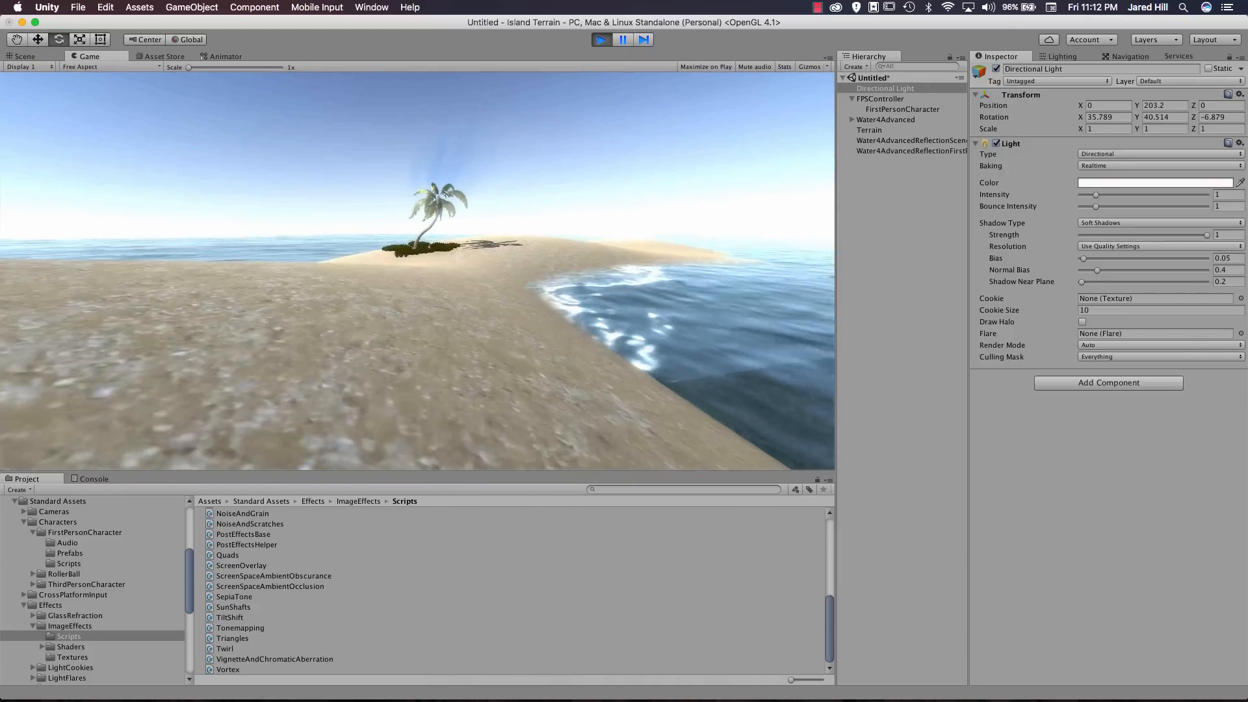
pyautogui.press('w')
pyautogui.press('w')
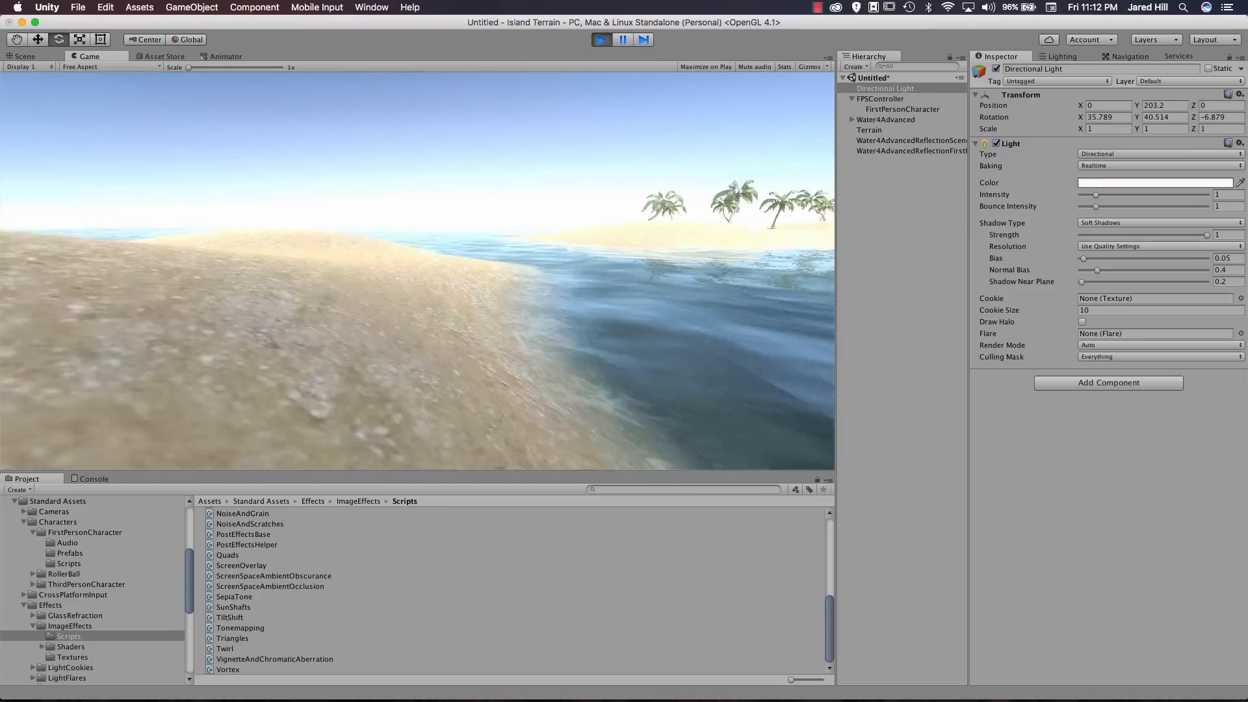
pyautogui.press('w')
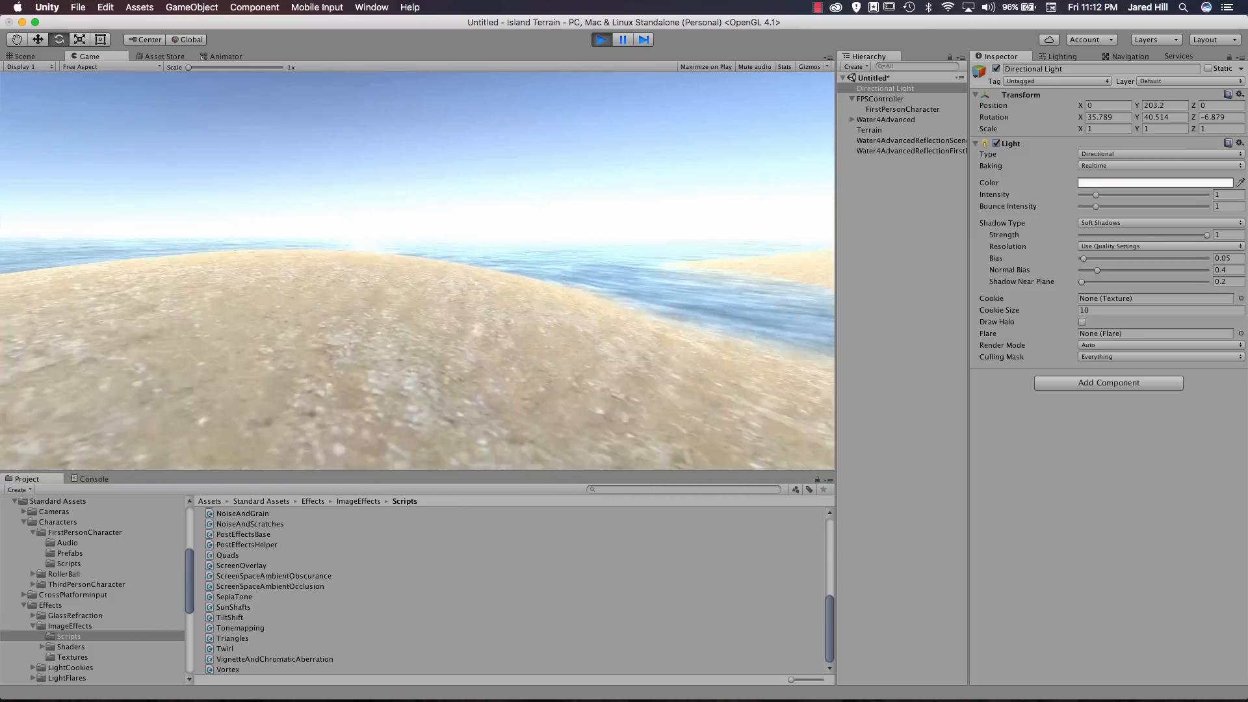
pyautogui.press('w')
pyautogui.press('w')
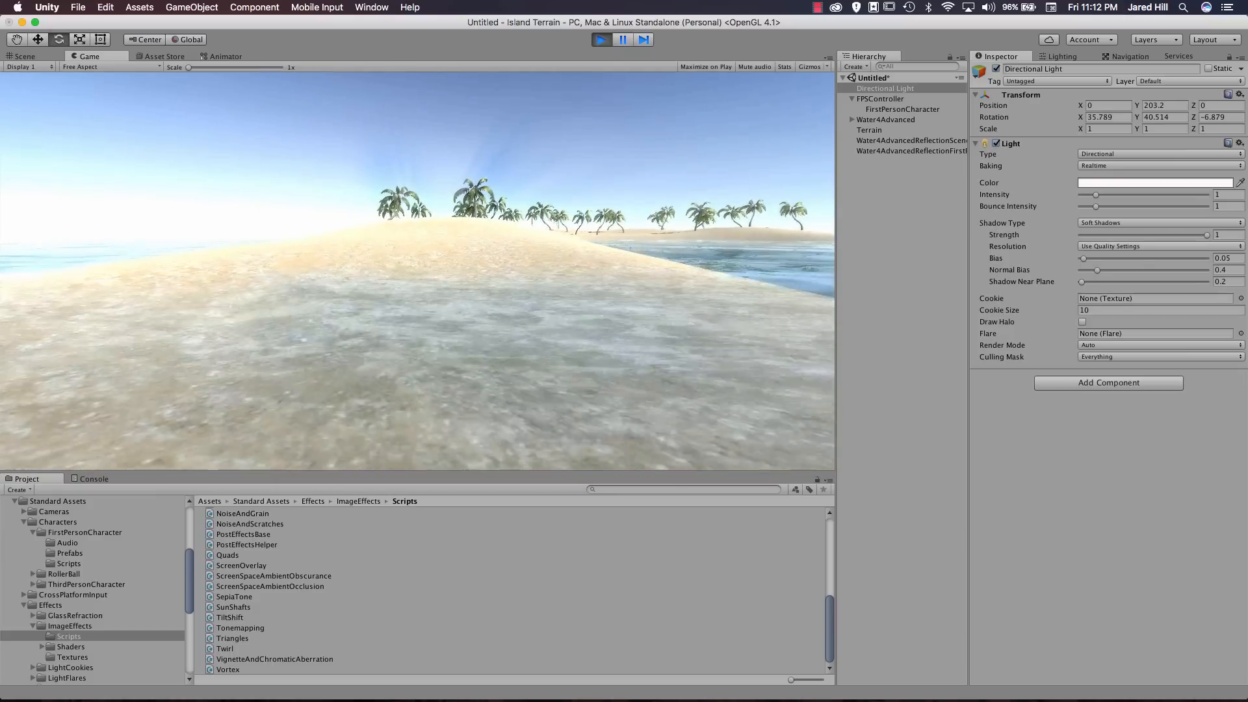
pyautogui.press('w')
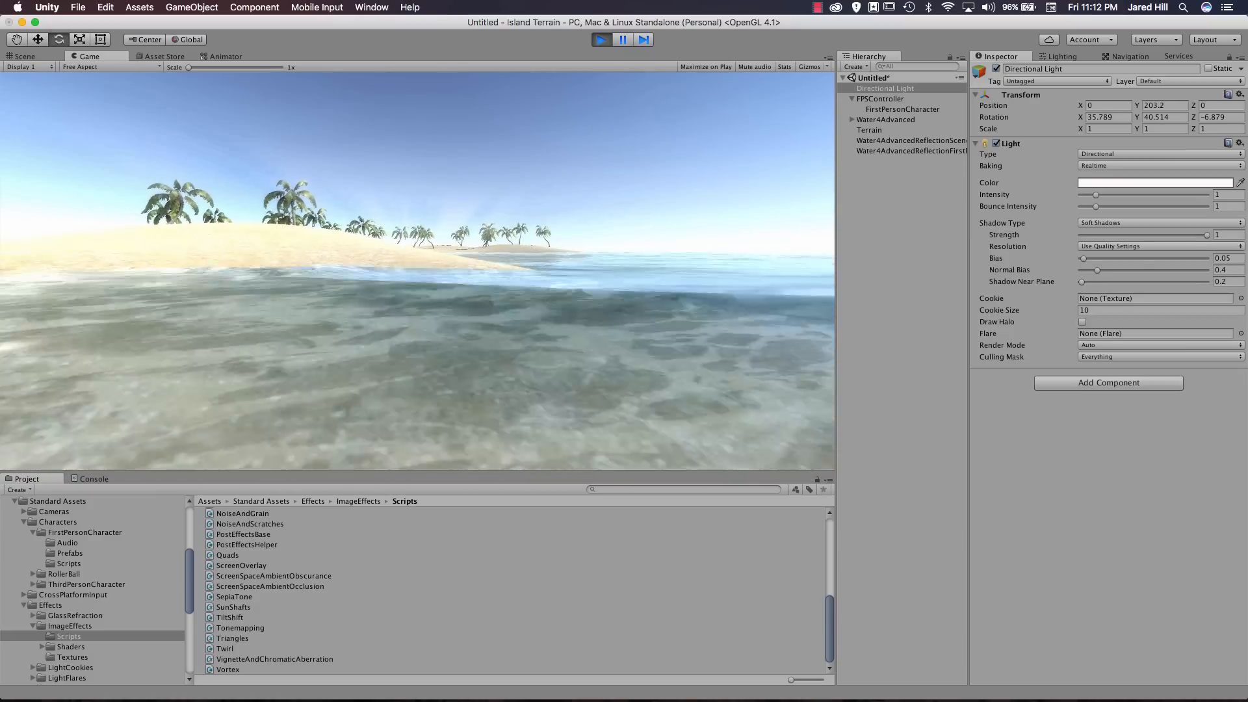
pyautogui.press('w')
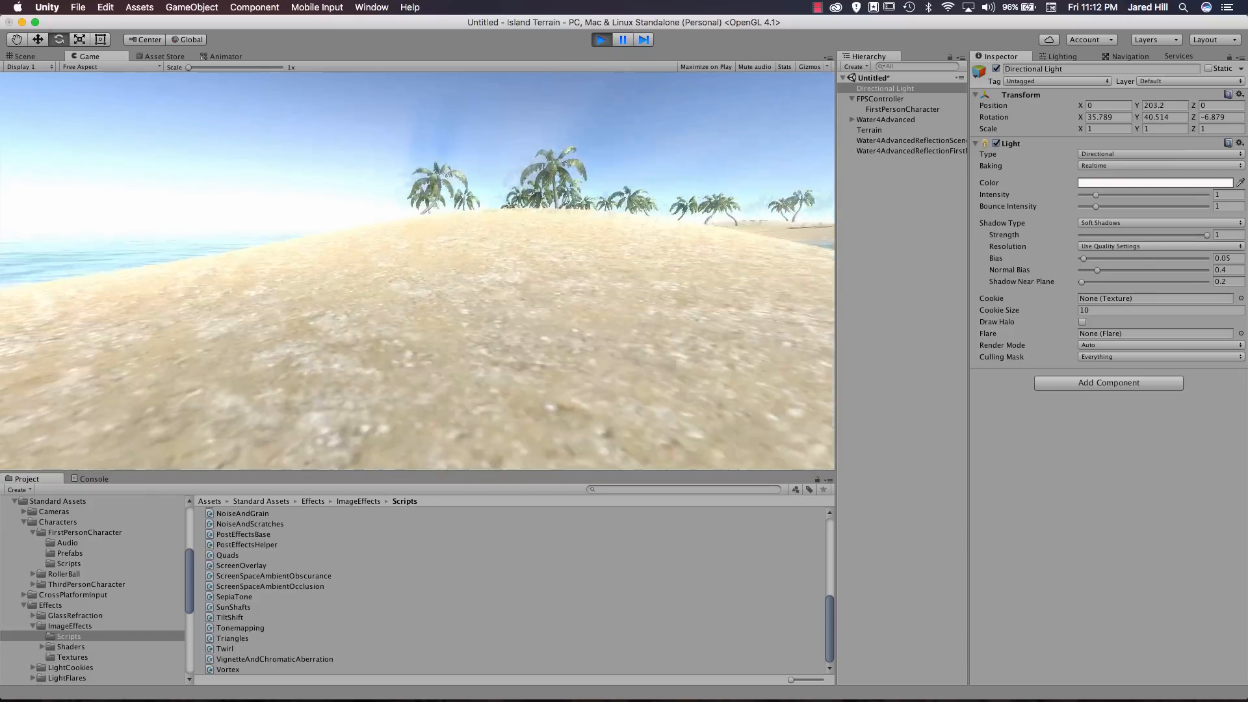
pyautogui.press('w')
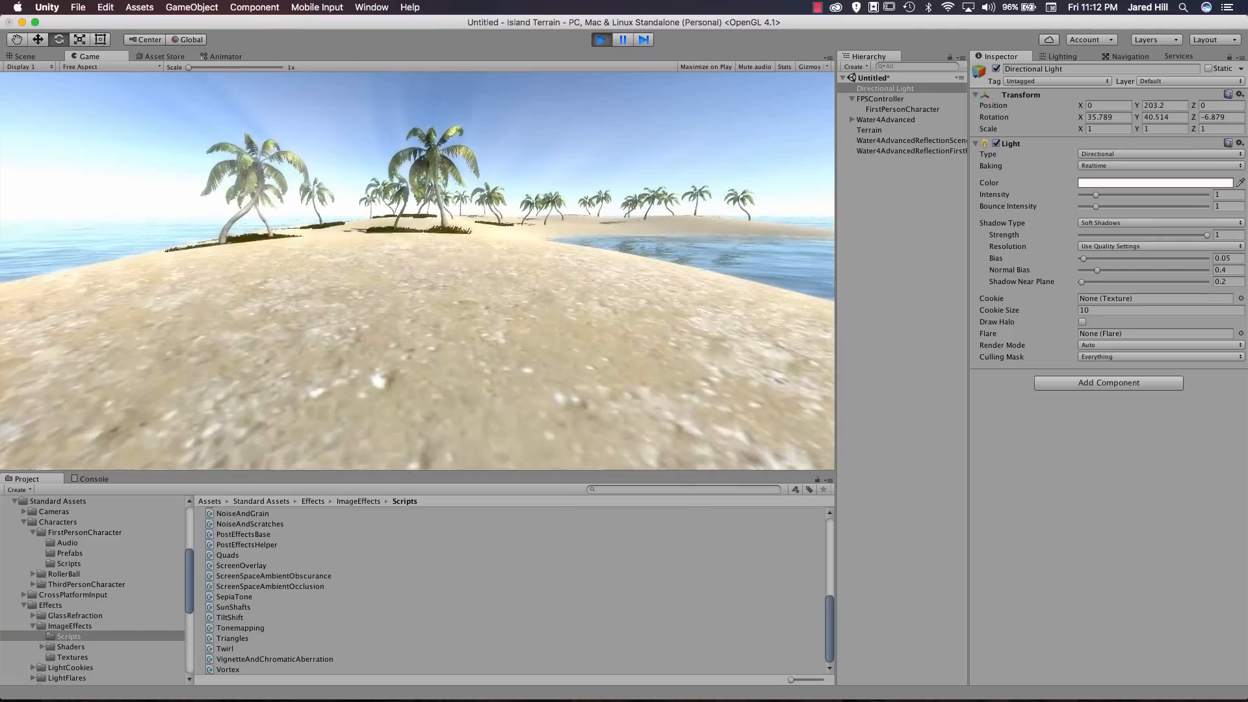
pyautogui.press('w')
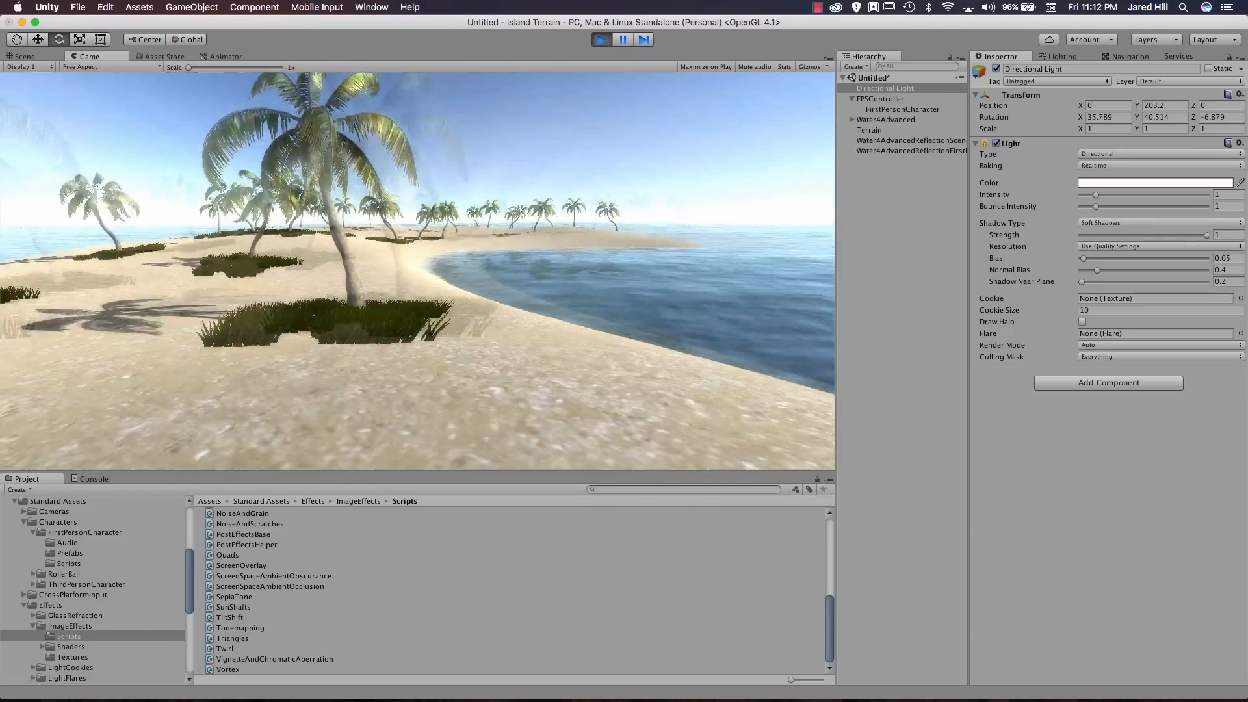
pyautogui.press('w')
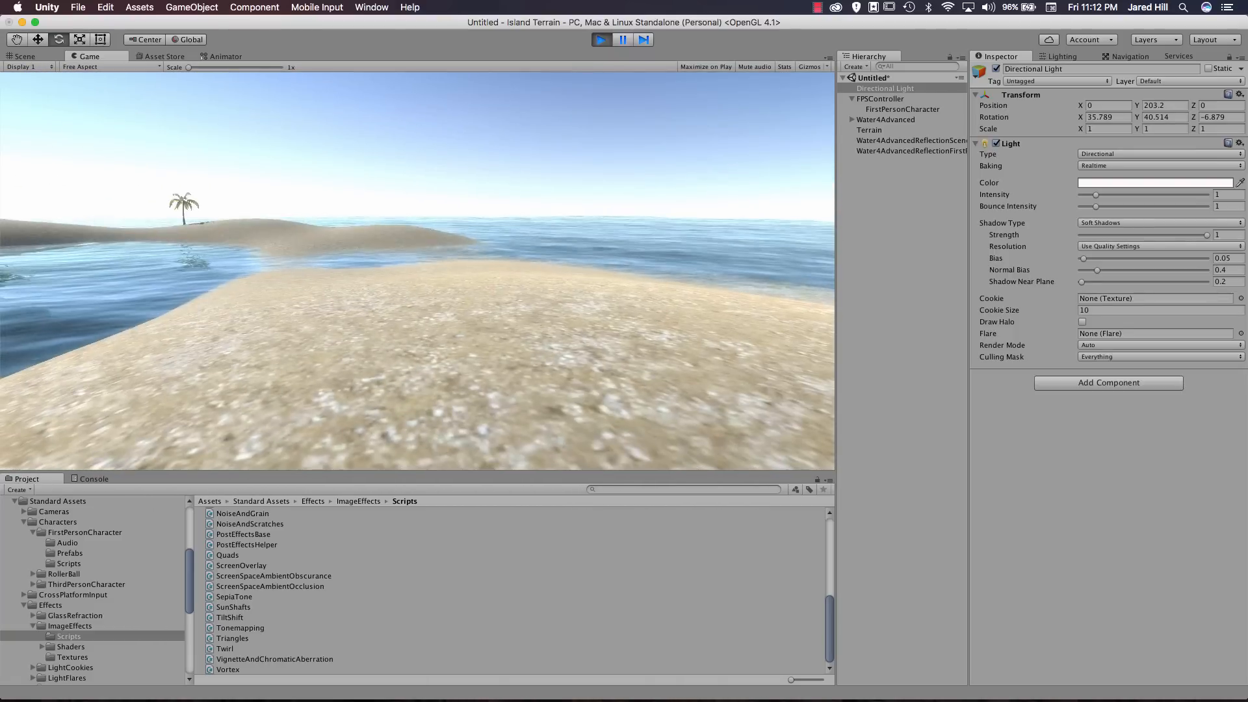
pyautogui.press('Escape')
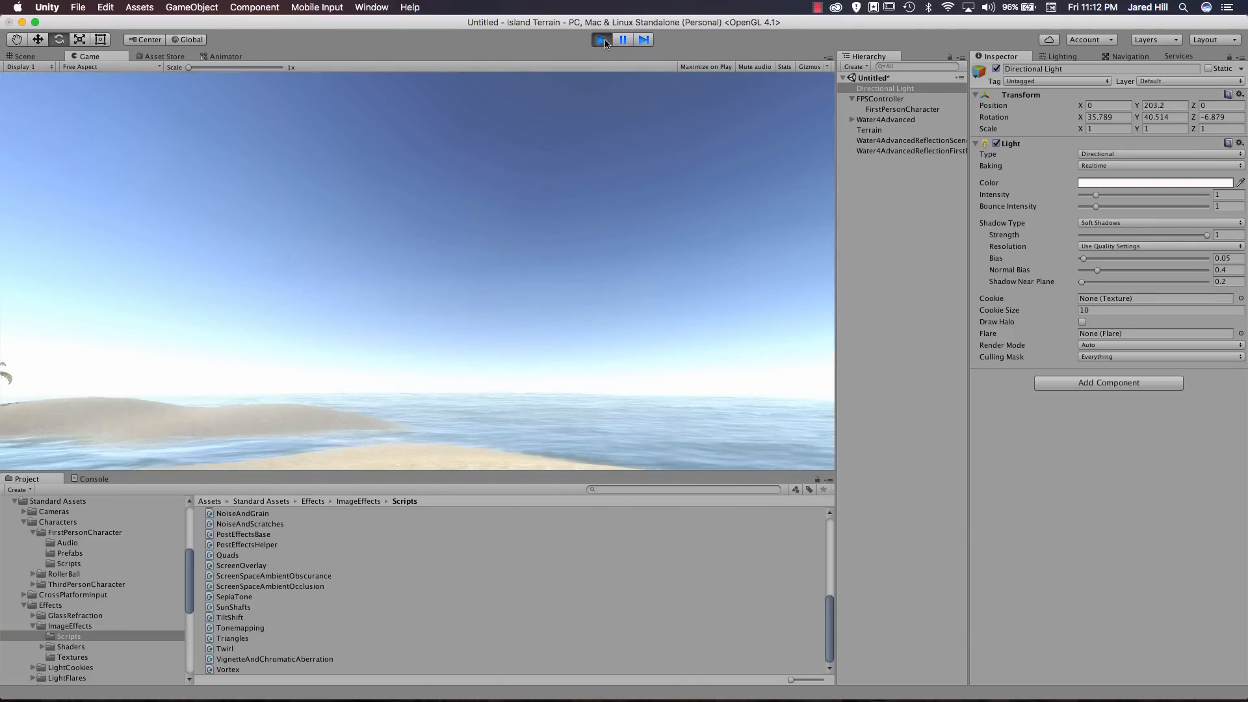
pyautogui.click(602, 40)
pyautogui.click(40, 55)
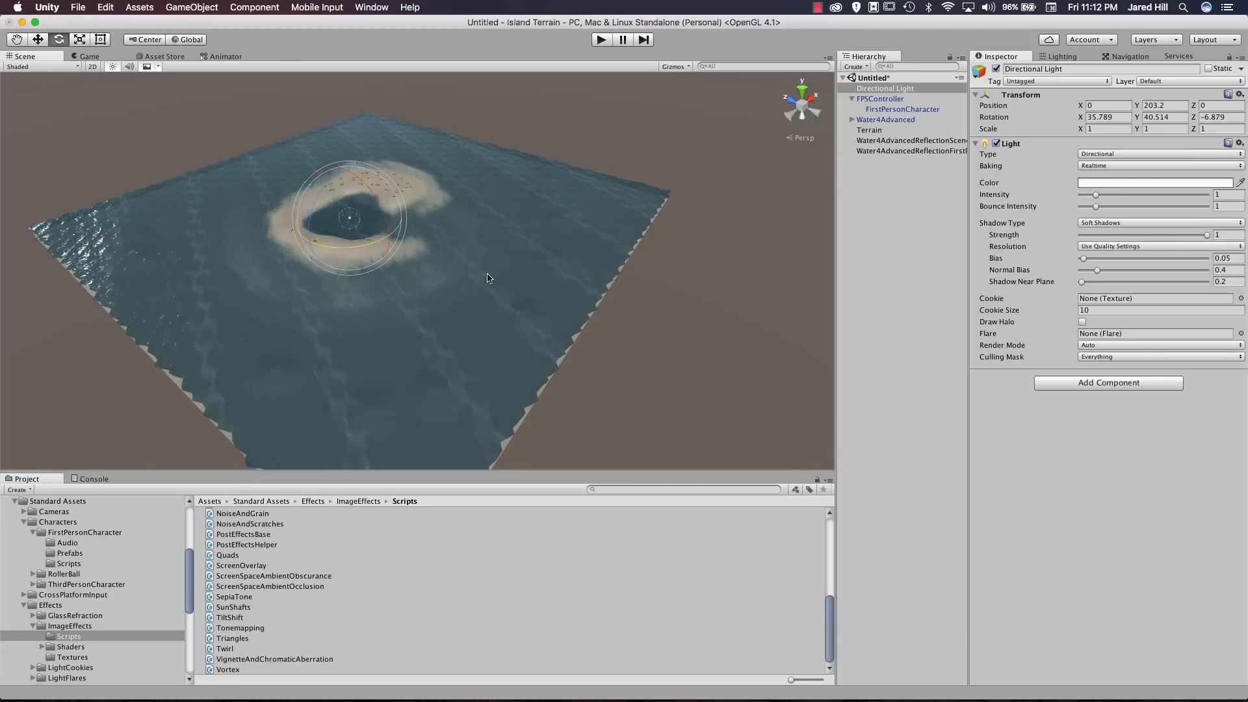